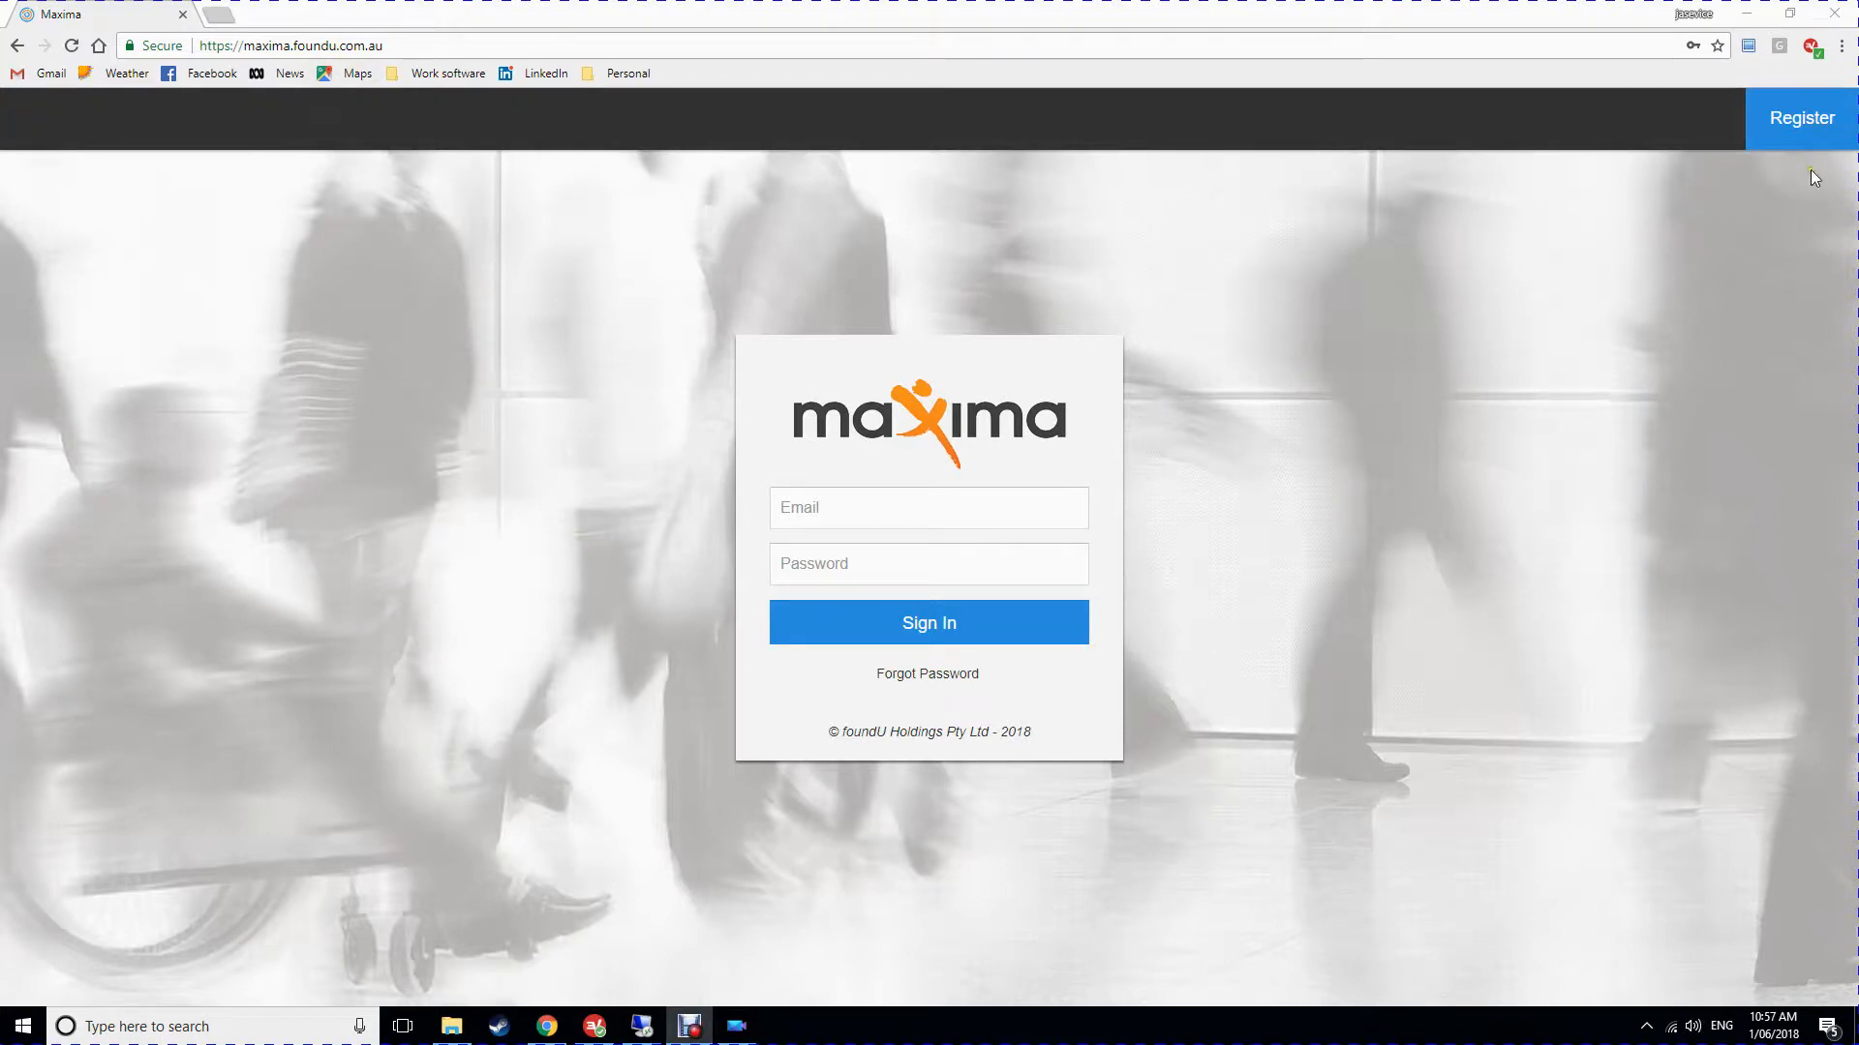
Start a New Applicant registration and enter the candidate's first name and surname.
{"action": "left_click", "coordinate": [1798, 124]}
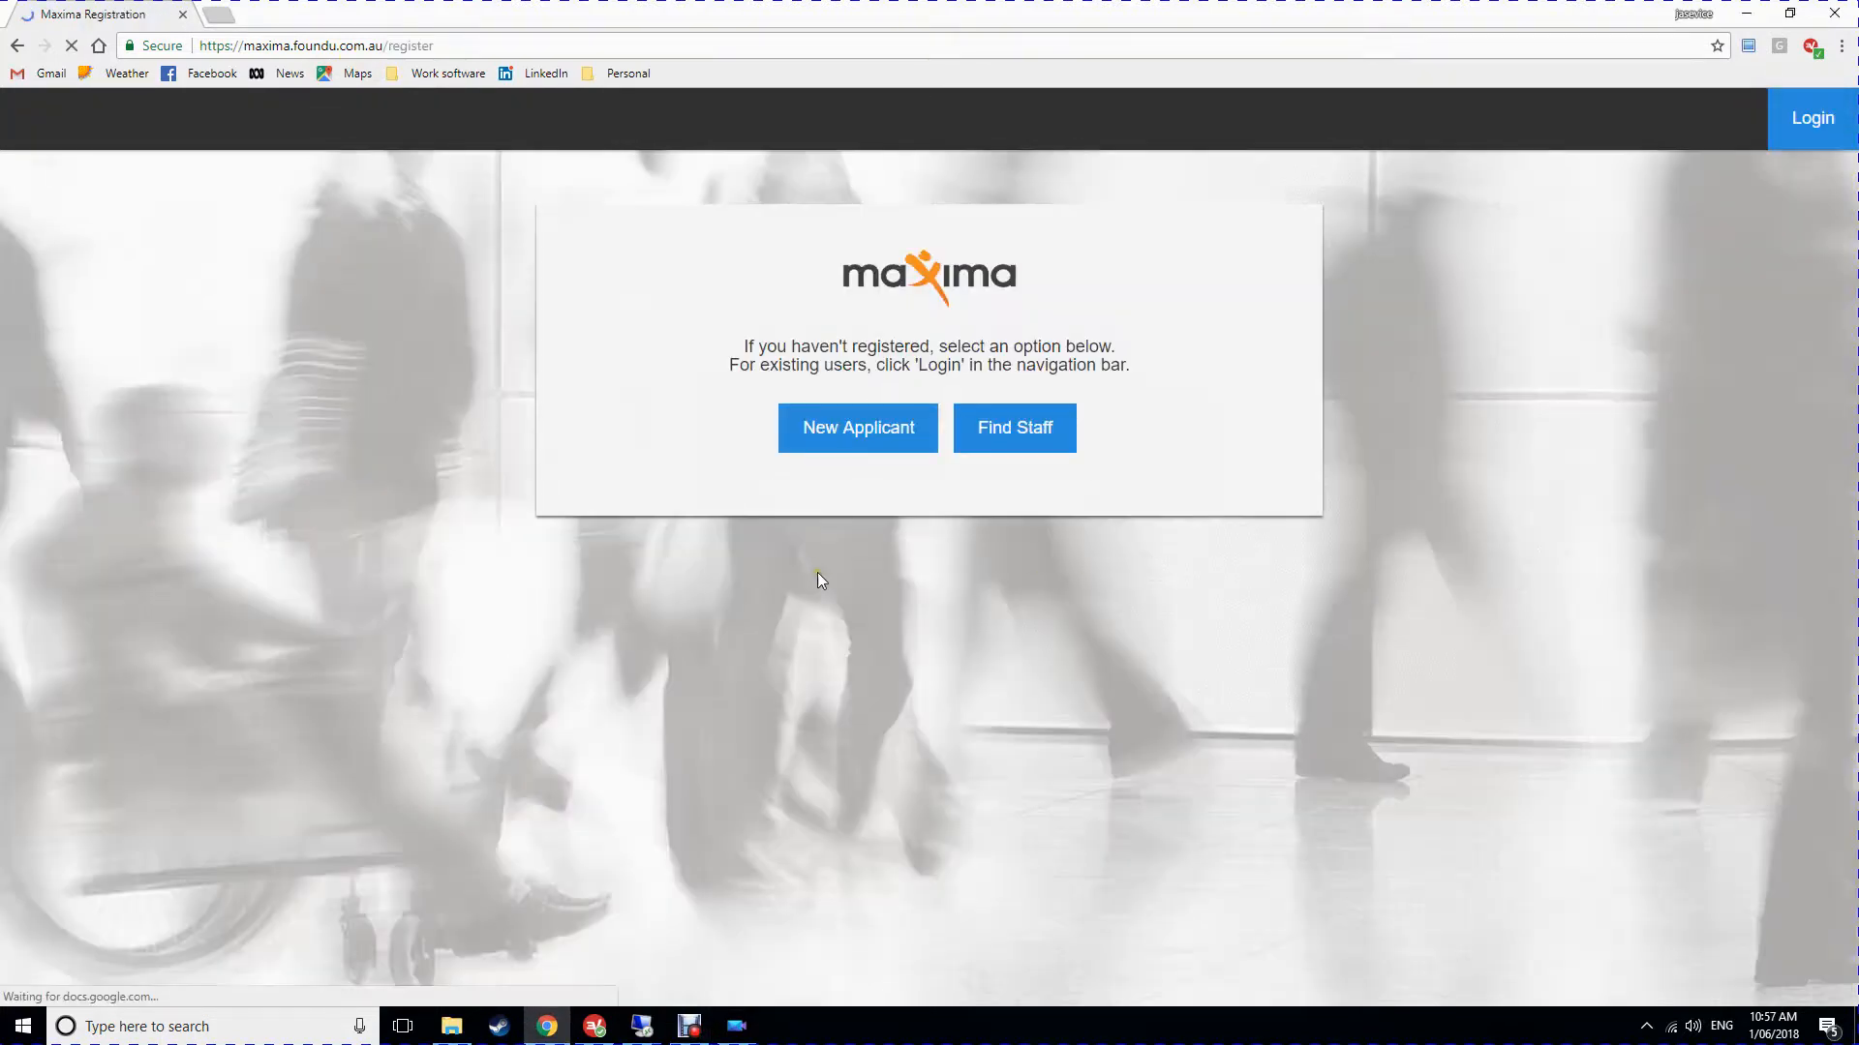
{"action": "left_click", "coordinate": [871, 434]}
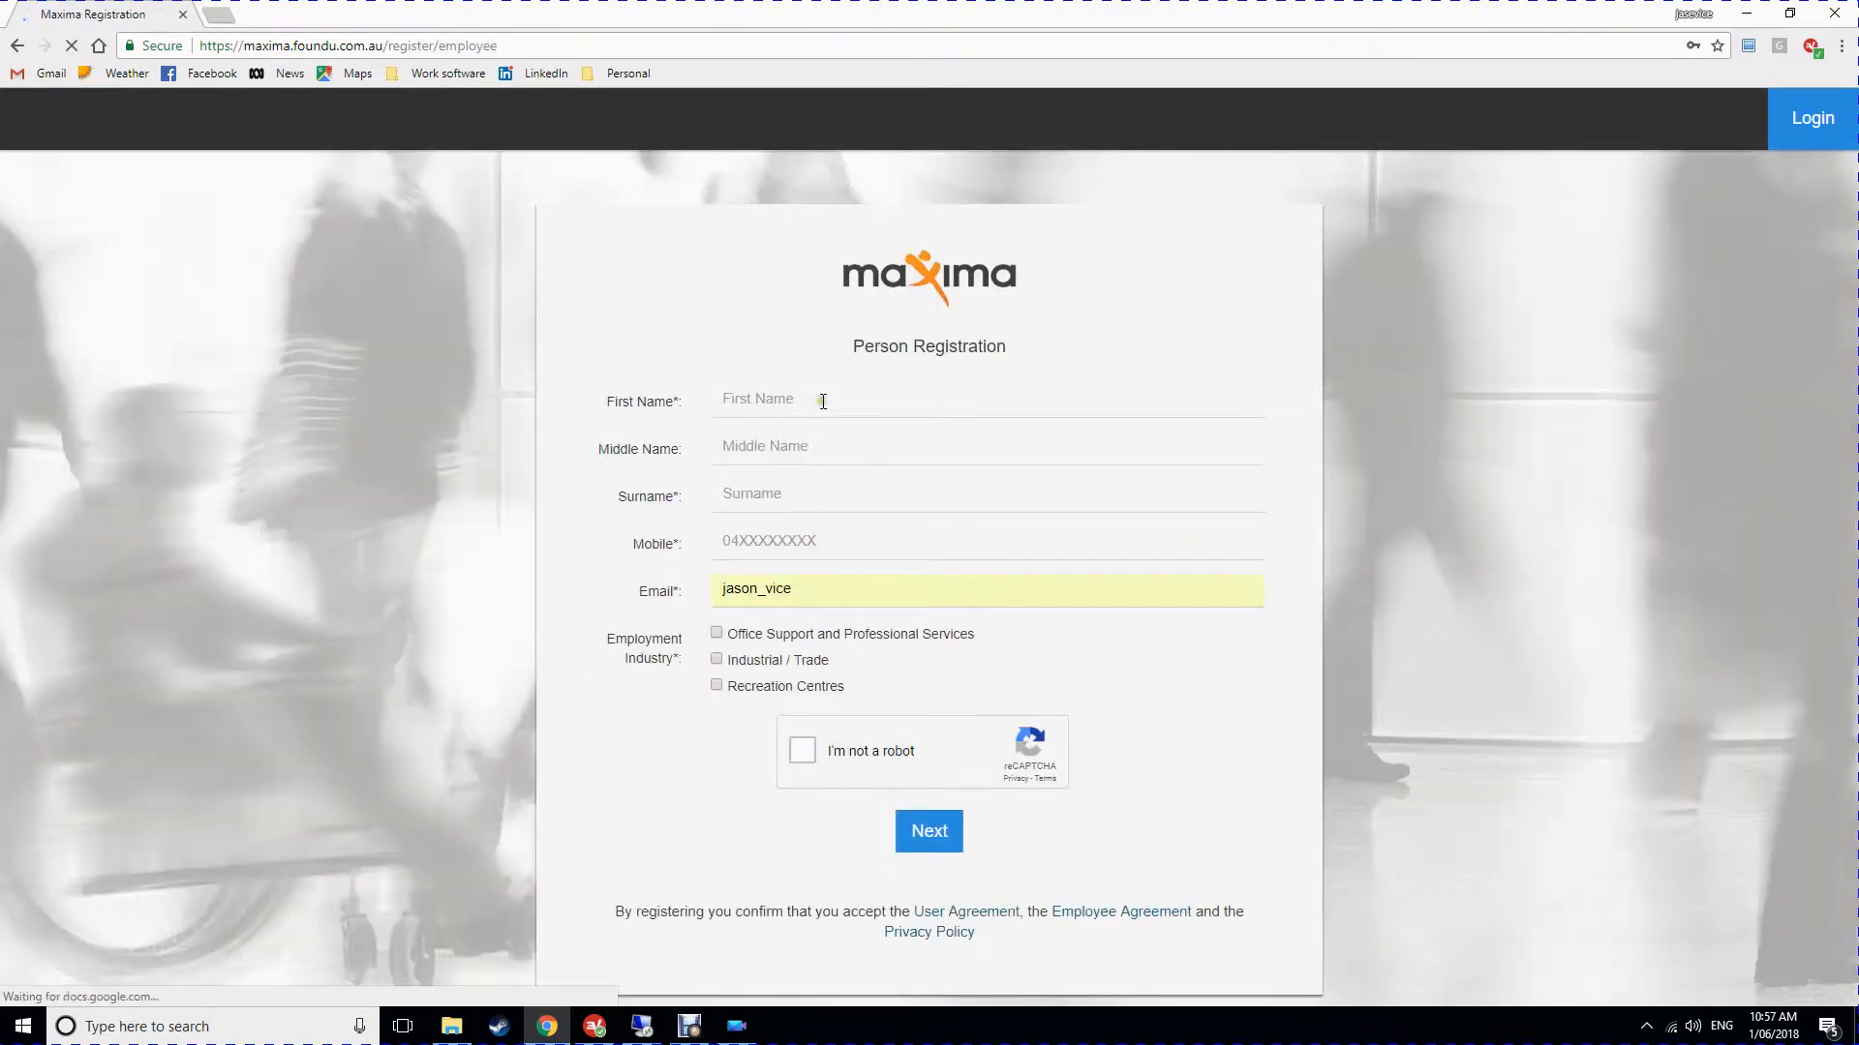
{"action": "left_click", "coordinate": [822, 401]}
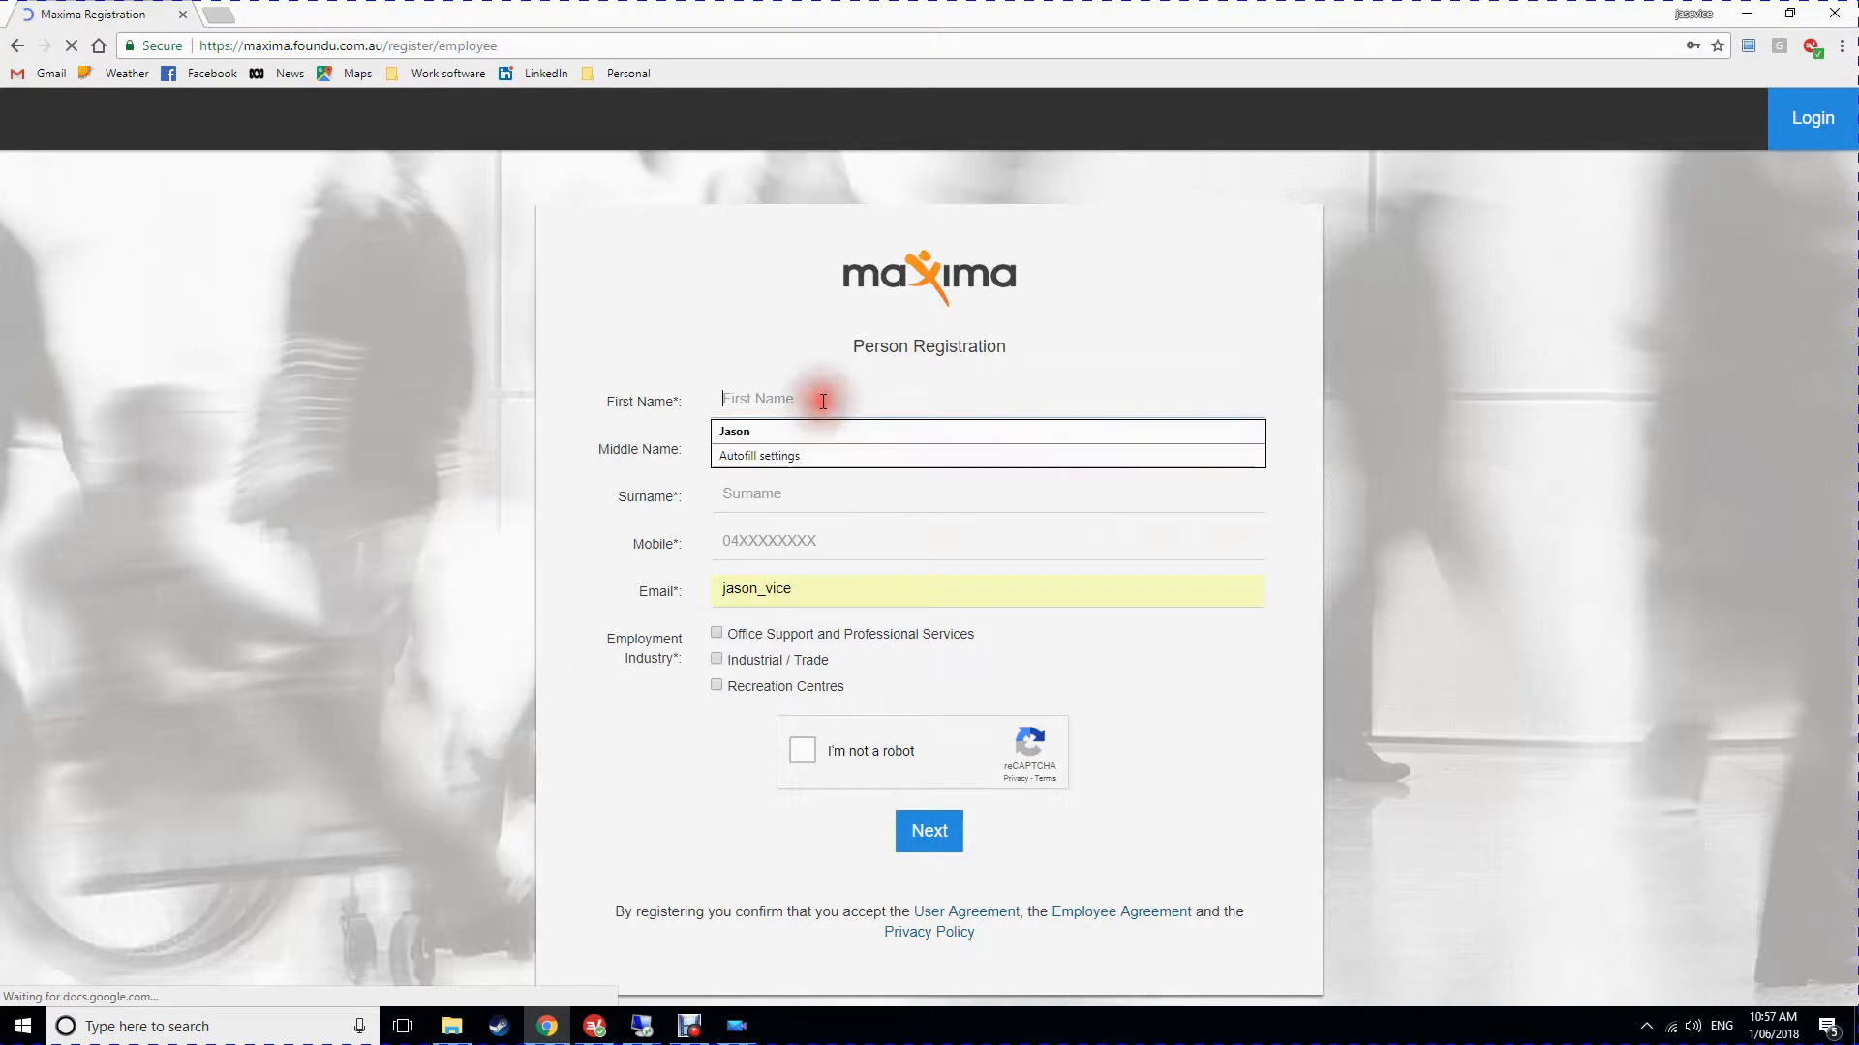
{"action": "type", "text": "Jo"}
{"action": "key", "text": "Tab"}
{"action": "key", "text": "Tab"}
{"action": "type", "text": "S"}
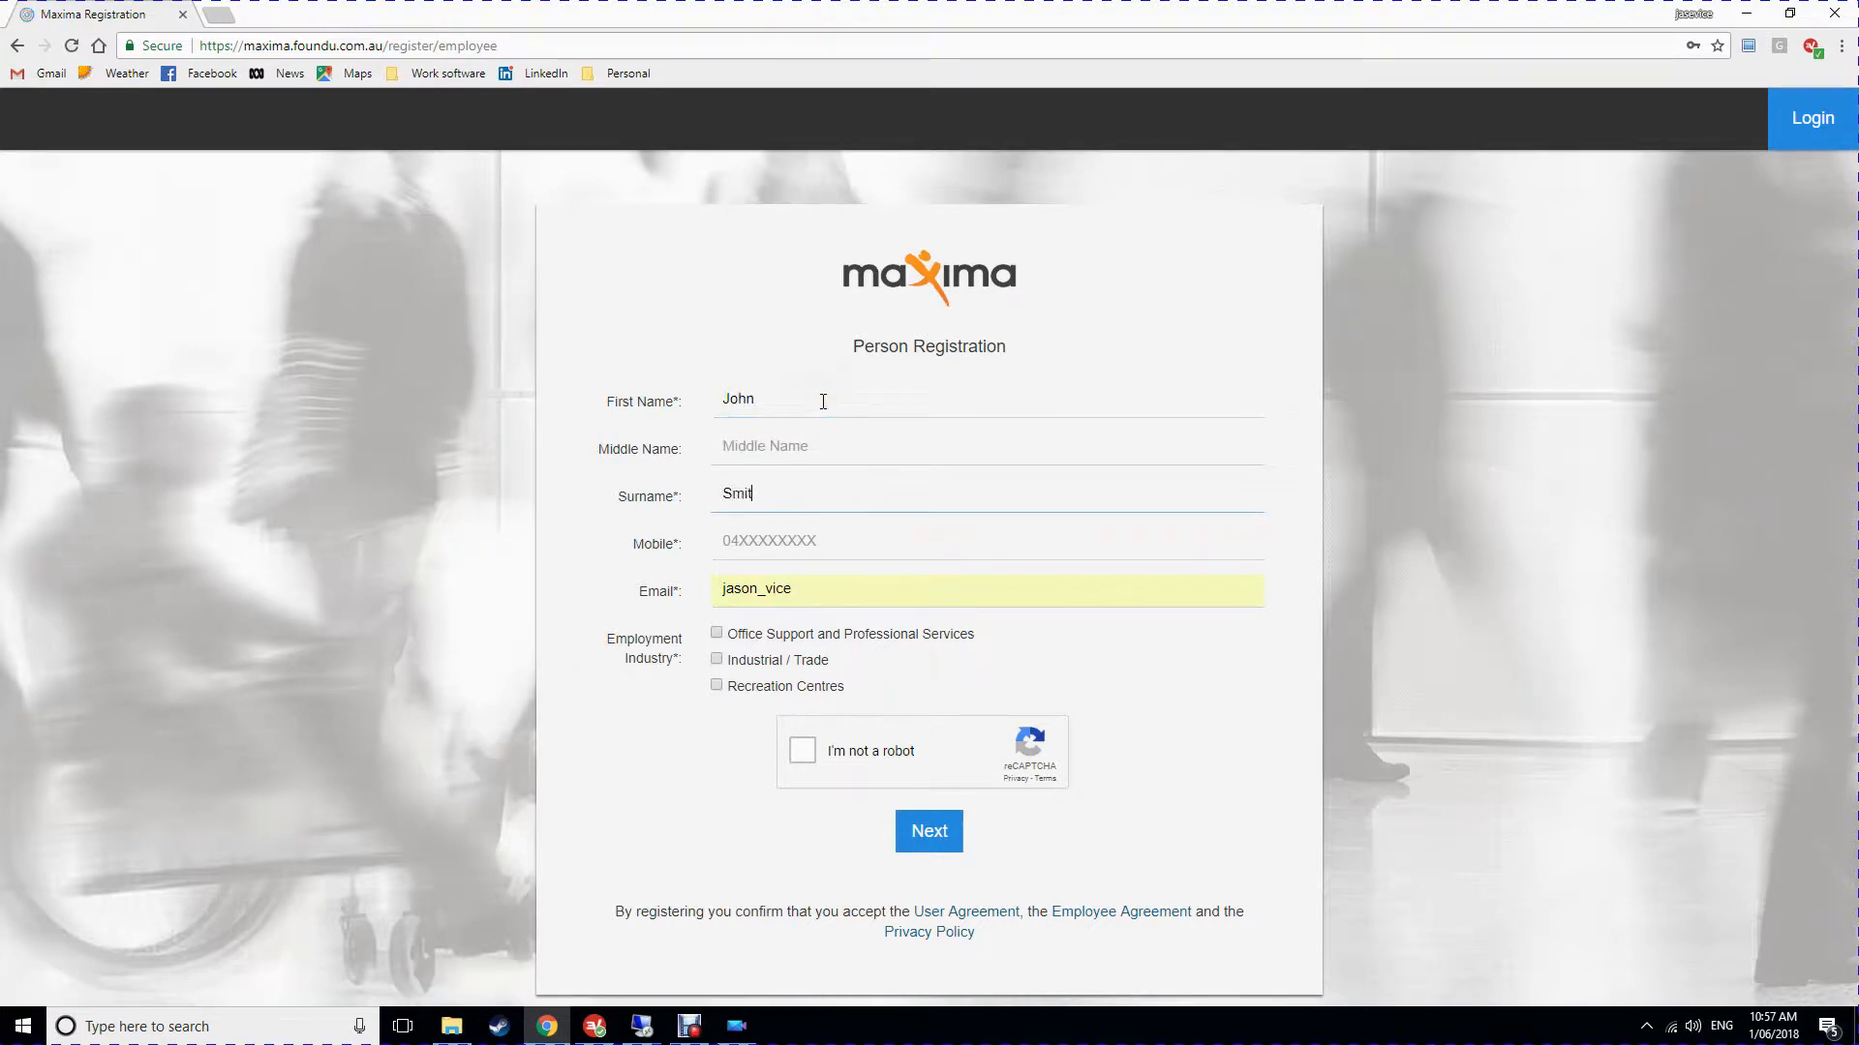
Enter the candidate's mobile number and replace the prefilled e-mail with theirs.
{"action": "left_click", "coordinate": [789, 541]}
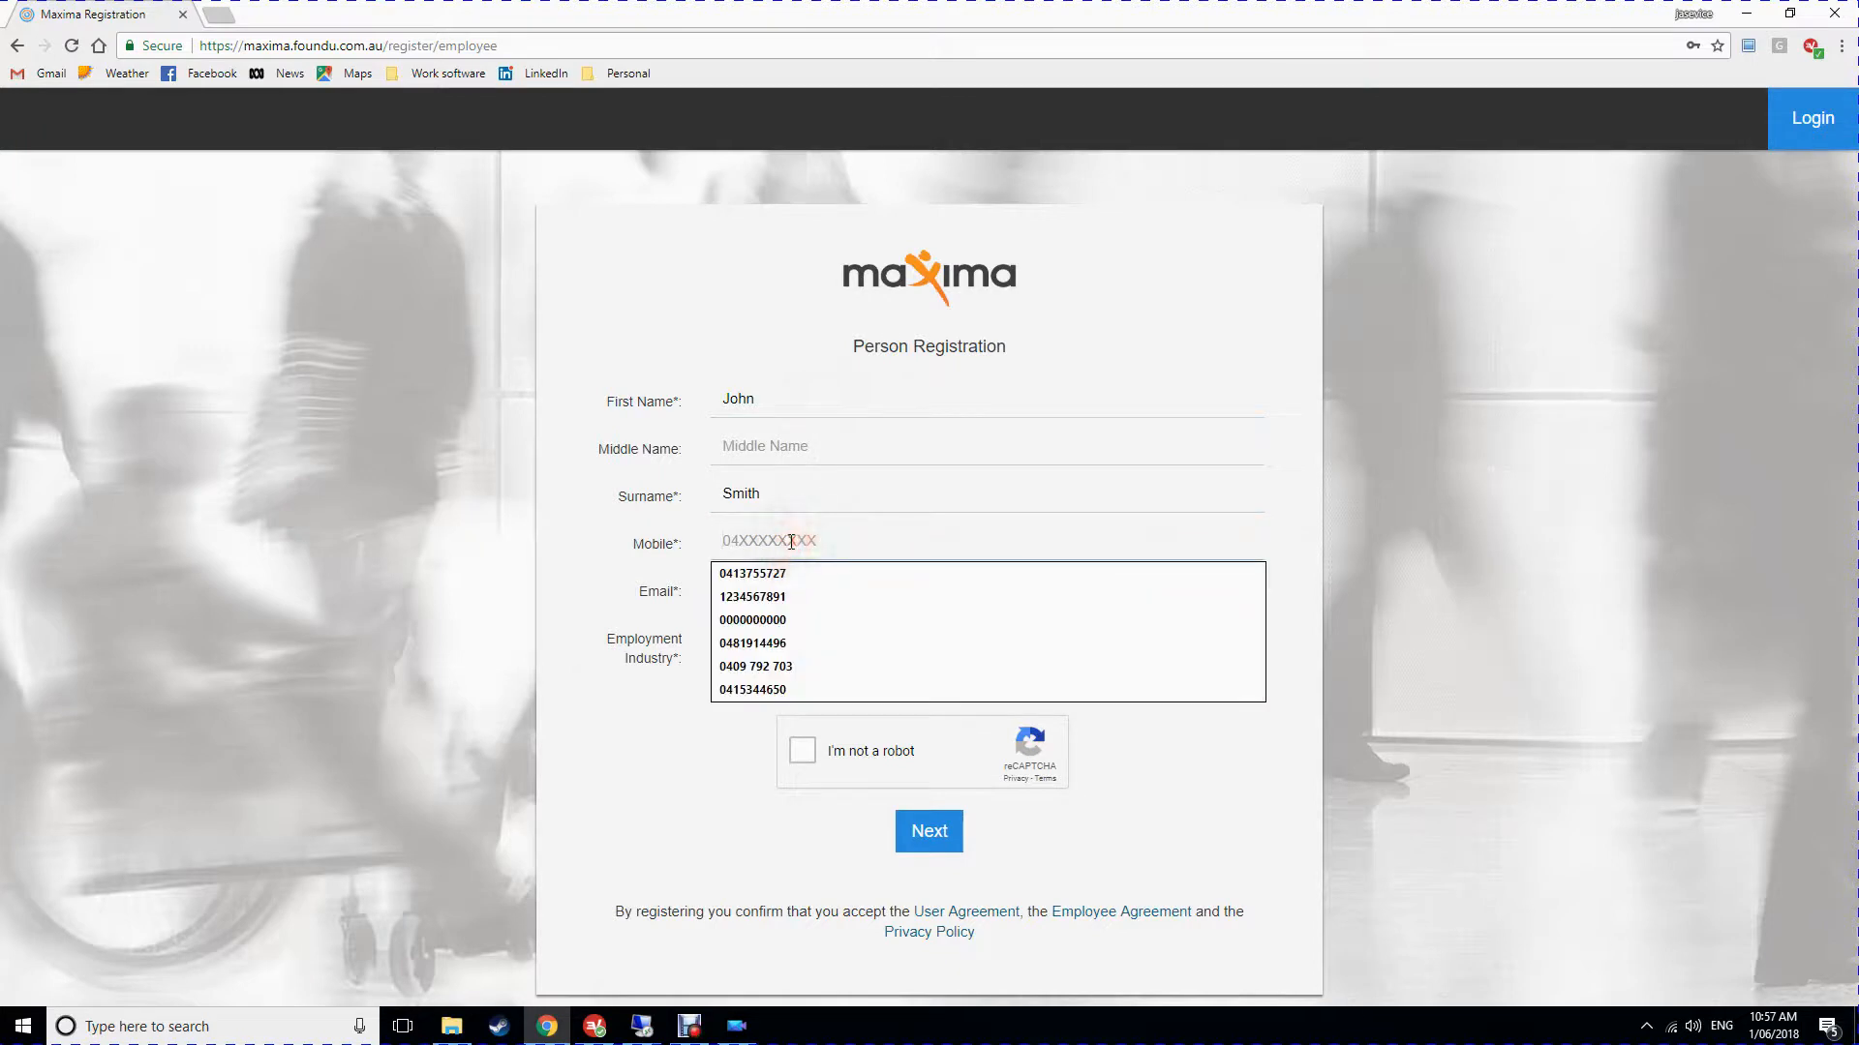
{"action": "type", "text": "040000000"}
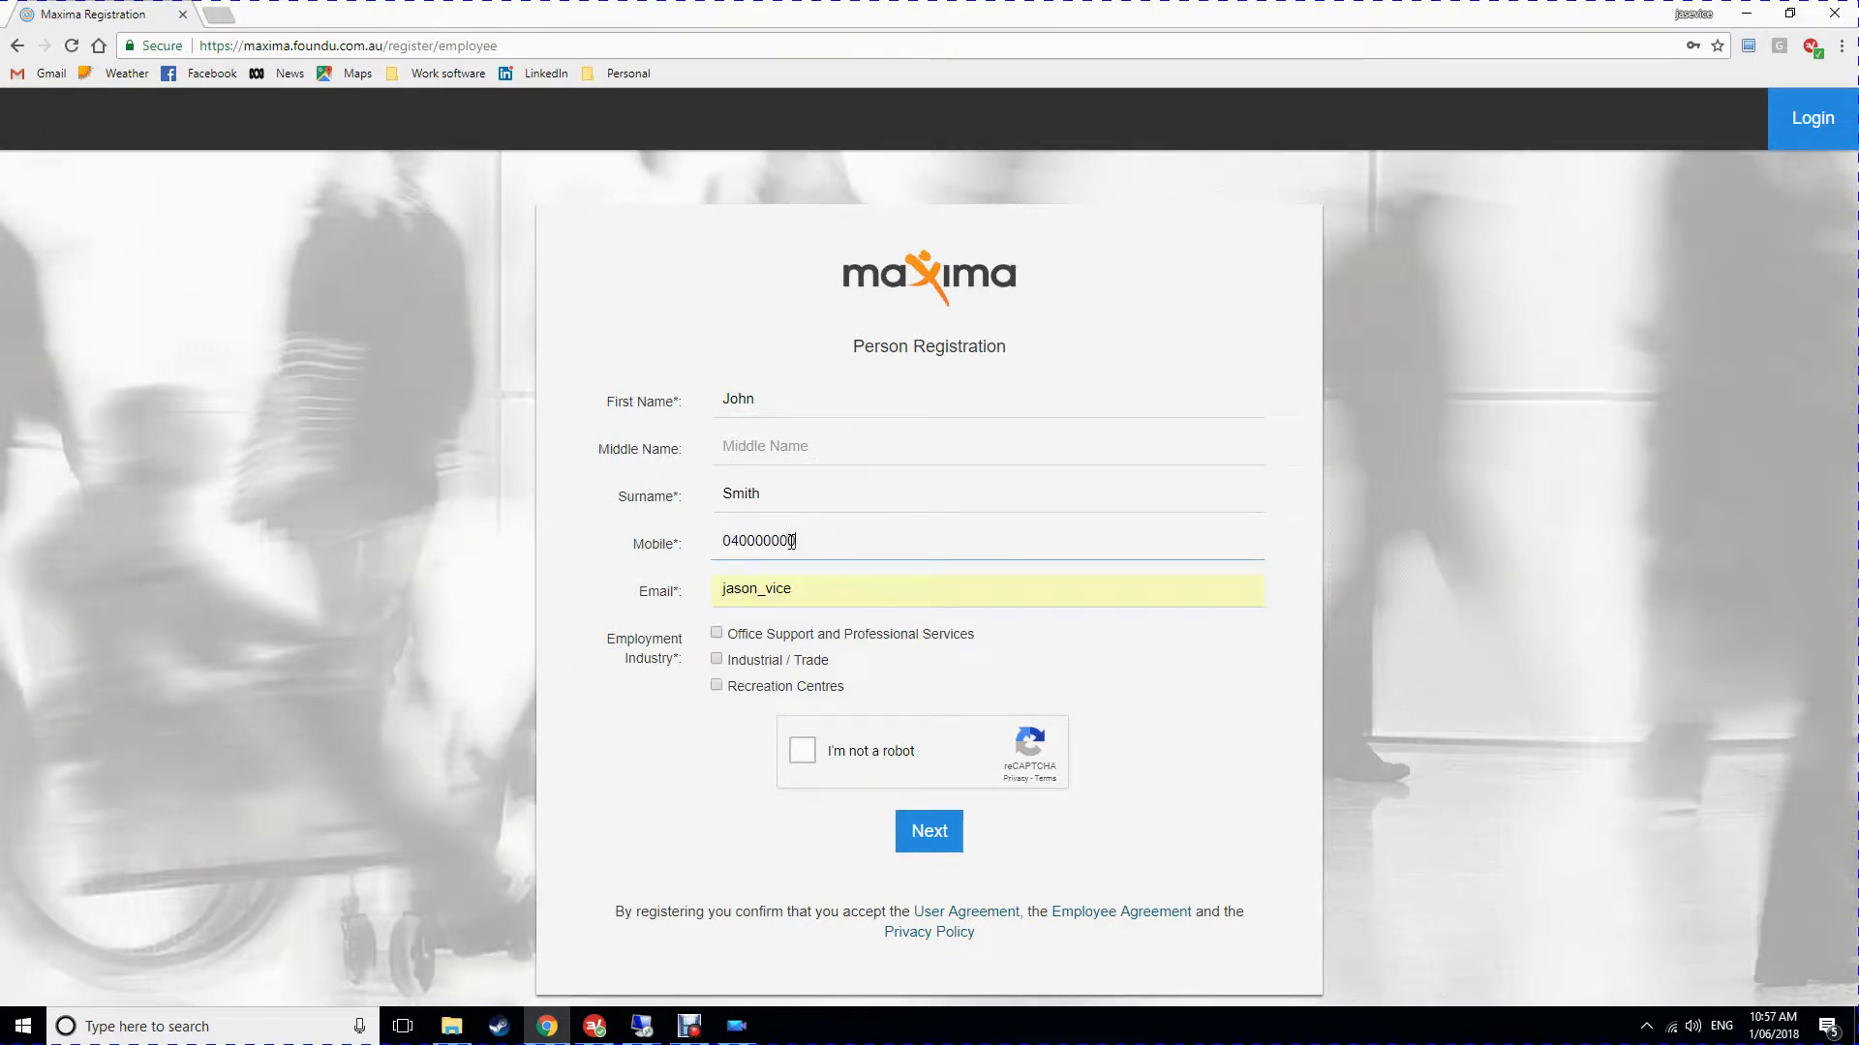
{"action": "double_click", "coordinate": [793, 588]}
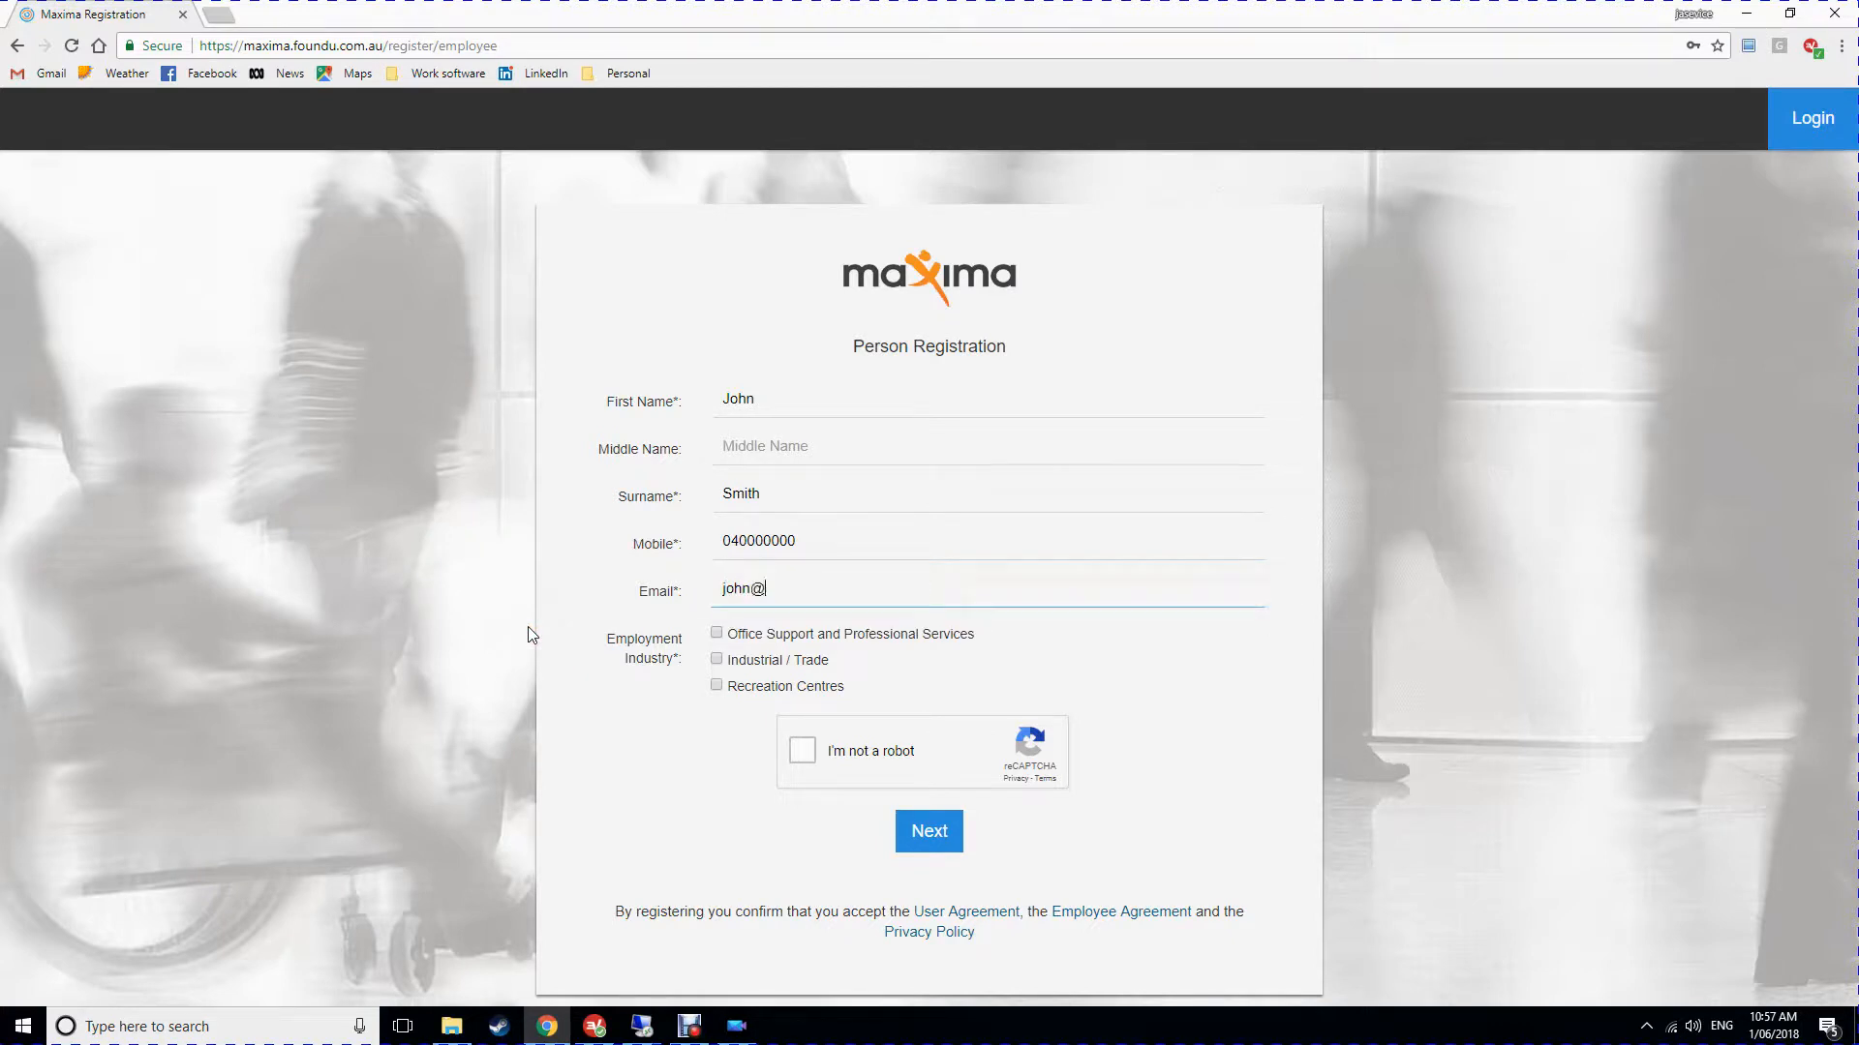
Tick Office Support and Professional Services and begin the 'I'm not a robot' check.
{"action": "left_click", "coordinate": [717, 633]}
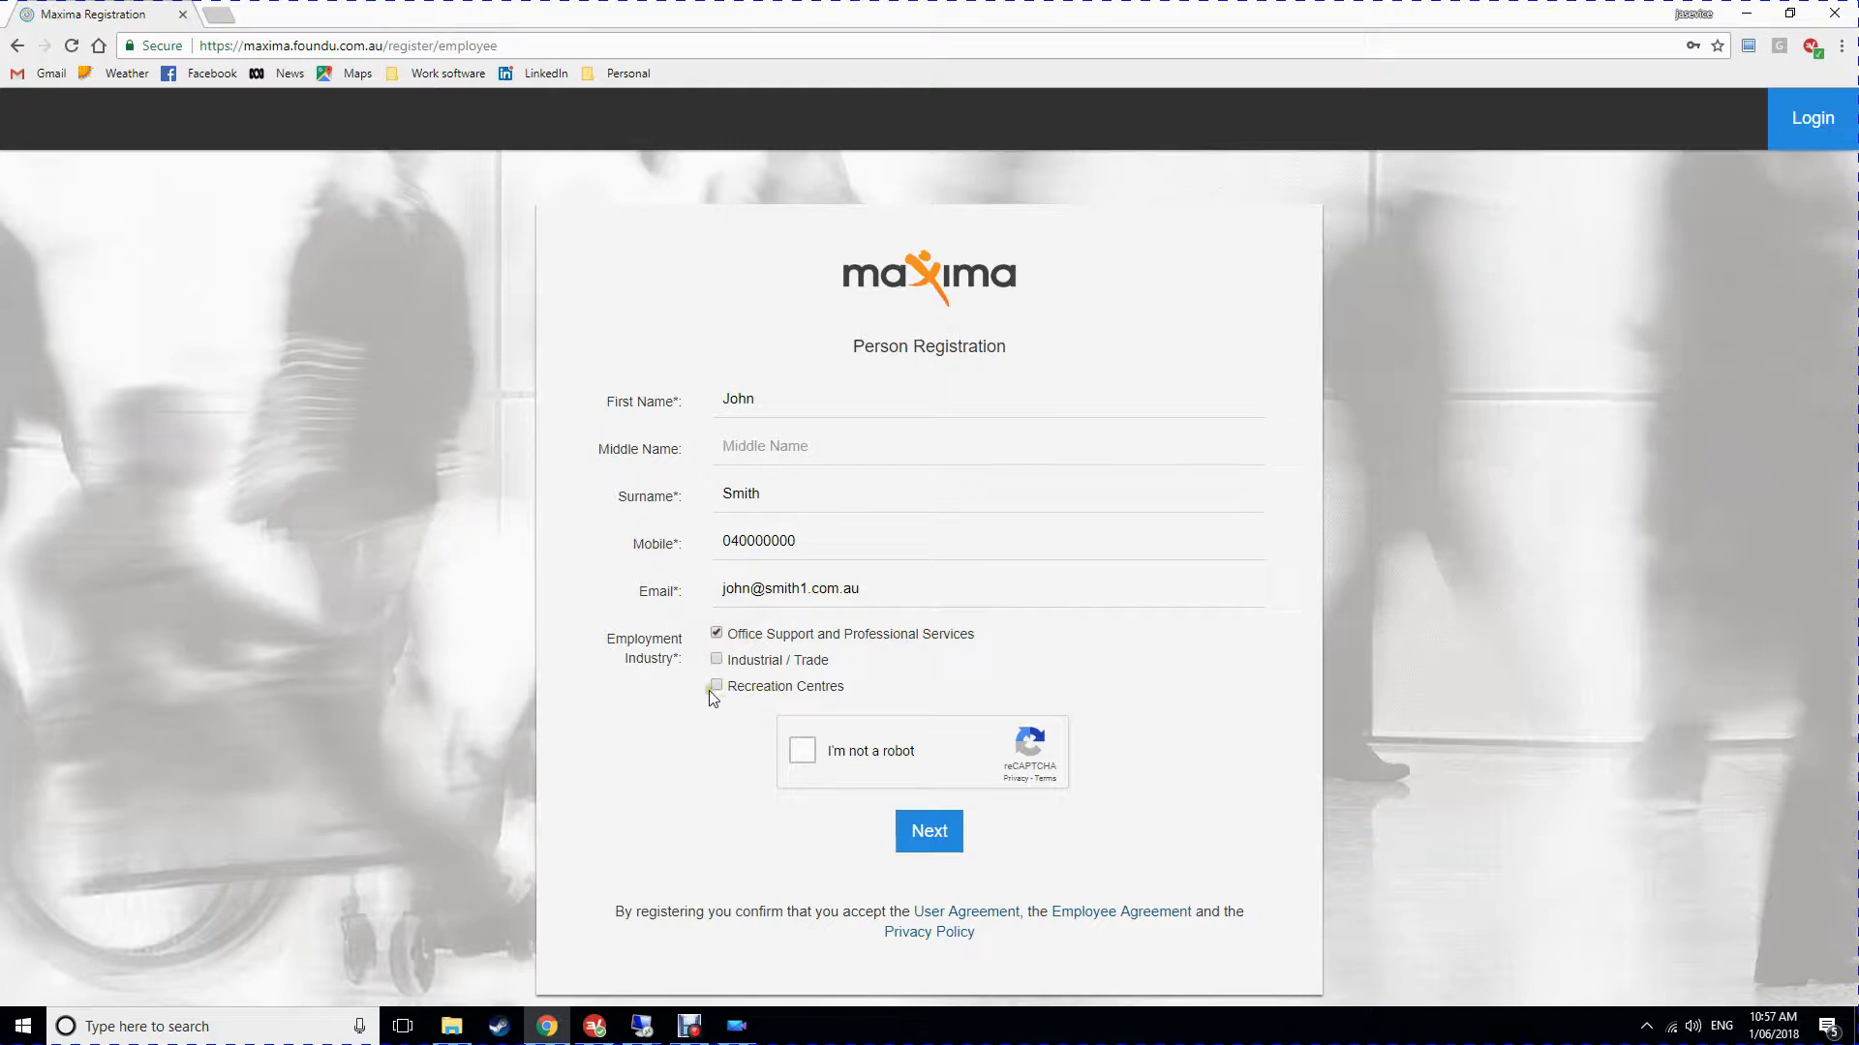
{"action": "left_click", "coordinate": [716, 661]}
{"action": "left_click", "coordinate": [717, 686]}
{"action": "left_click", "coordinate": [798, 753]}
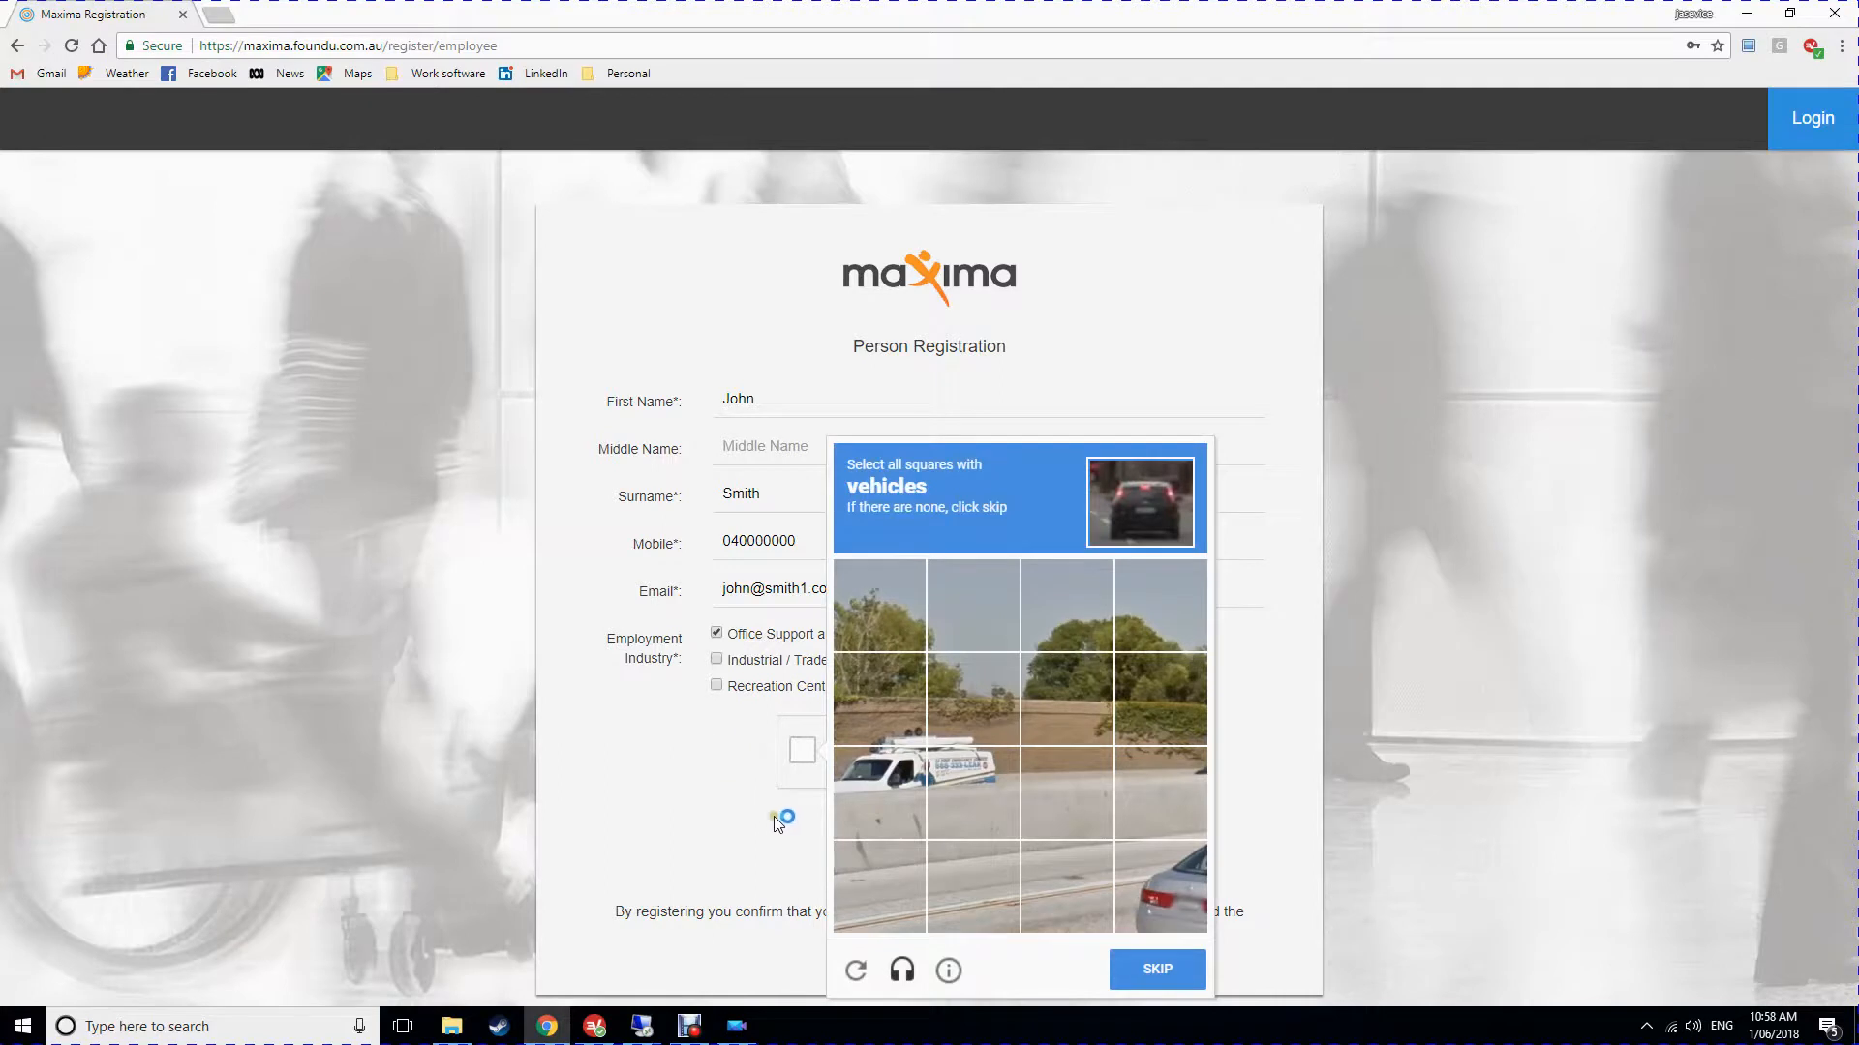
Select every vehicle square in the first reCAPTCHA image and go to the next image.
{"action": "left_click", "coordinate": [852, 767]}
{"action": "left_click", "coordinate": [971, 789]}
{"action": "left_click", "coordinate": [1160, 886]}
{"action": "left_click", "coordinate": [1162, 971]}
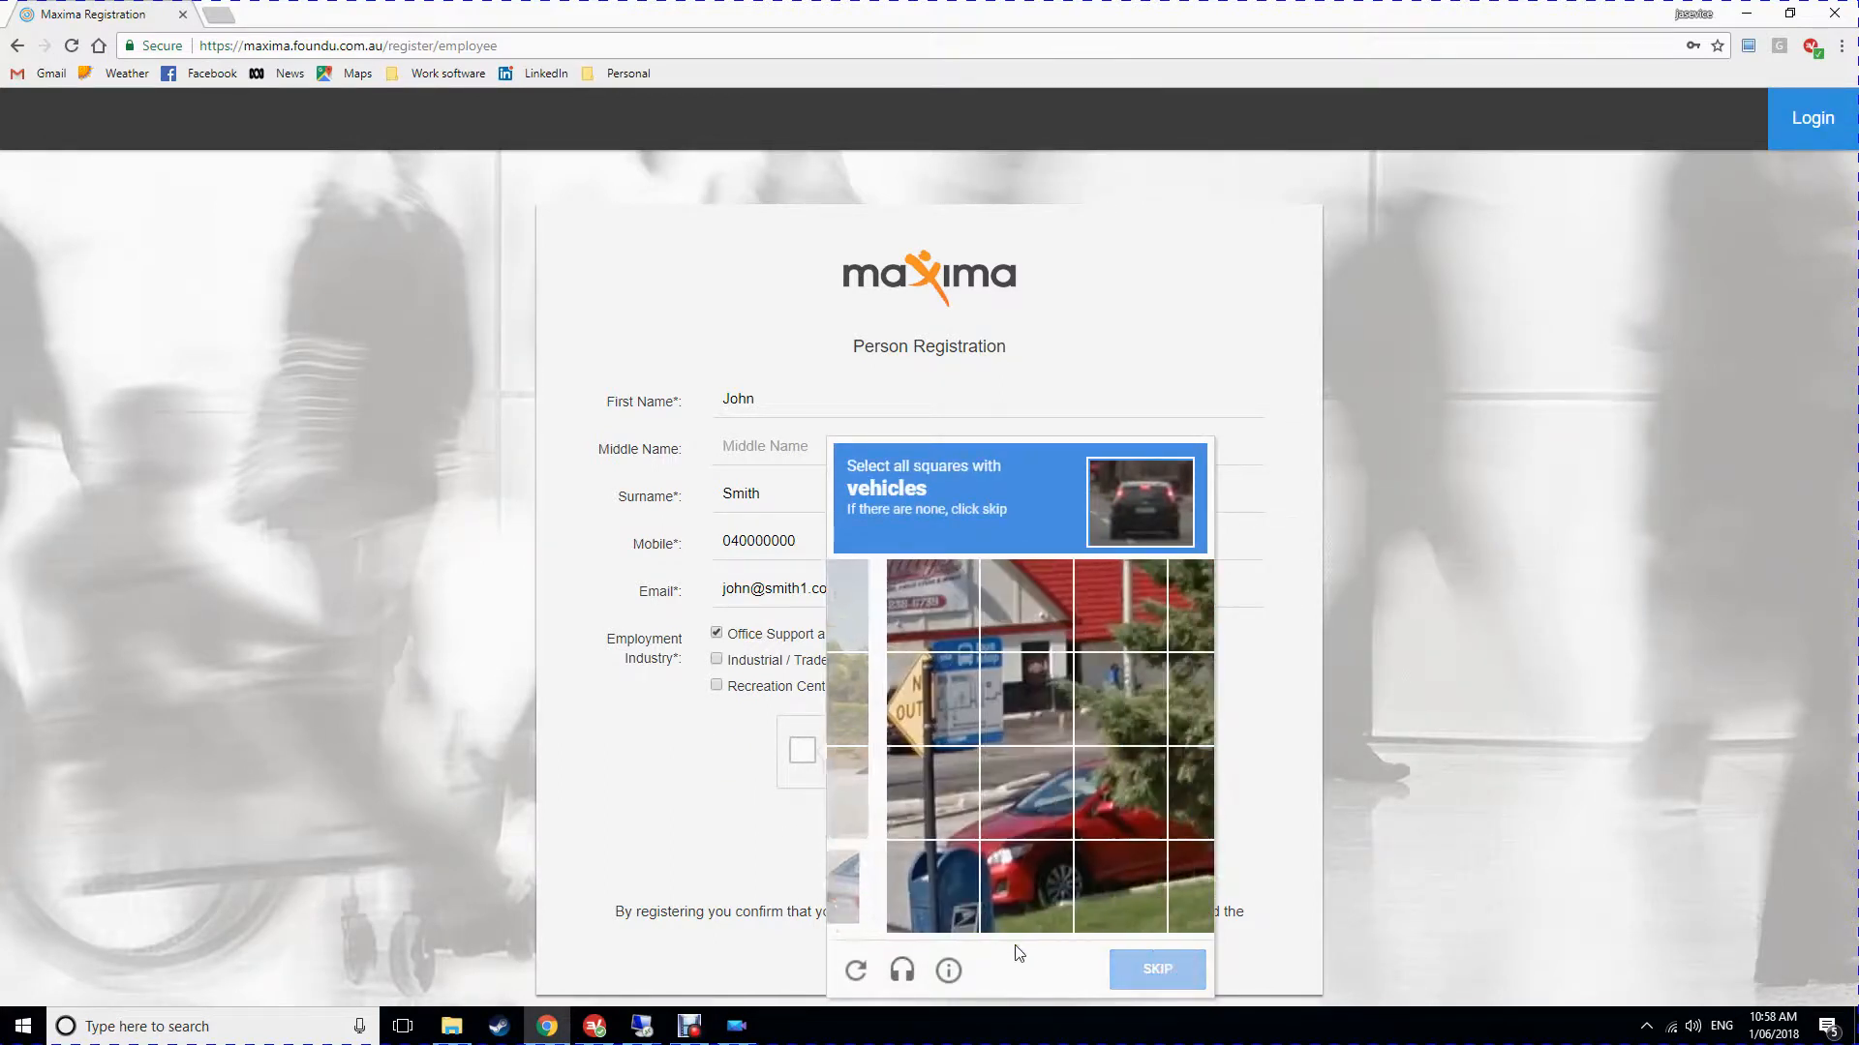
Select all vehicle squares in the second image and verify the reCAPTCHA.
{"action": "left_click", "coordinate": [865, 811]}
{"action": "left_click", "coordinate": [902, 873]}
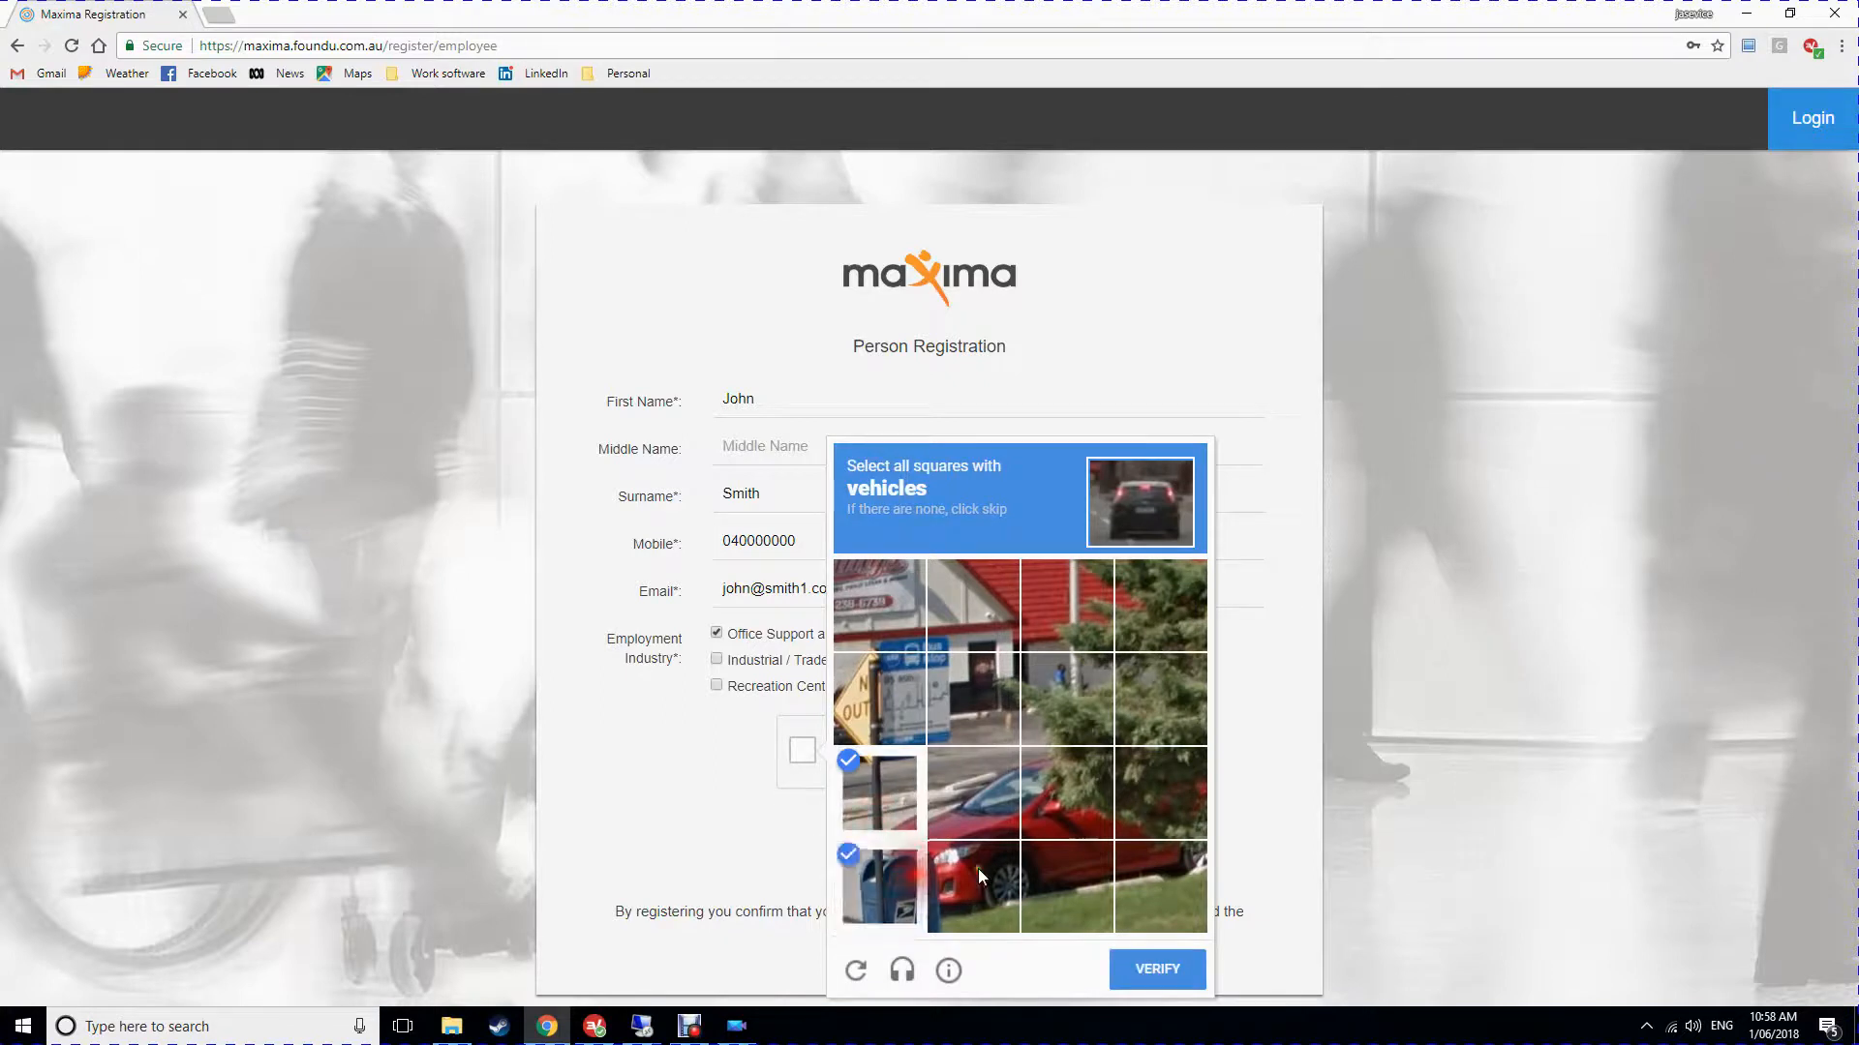
{"action": "left_click", "coordinate": [978, 868]}
{"action": "left_click", "coordinate": [973, 789]}
{"action": "left_click", "coordinate": [1065, 789]}
{"action": "left_click", "coordinate": [1060, 870]}
{"action": "left_click", "coordinate": [1129, 793]}
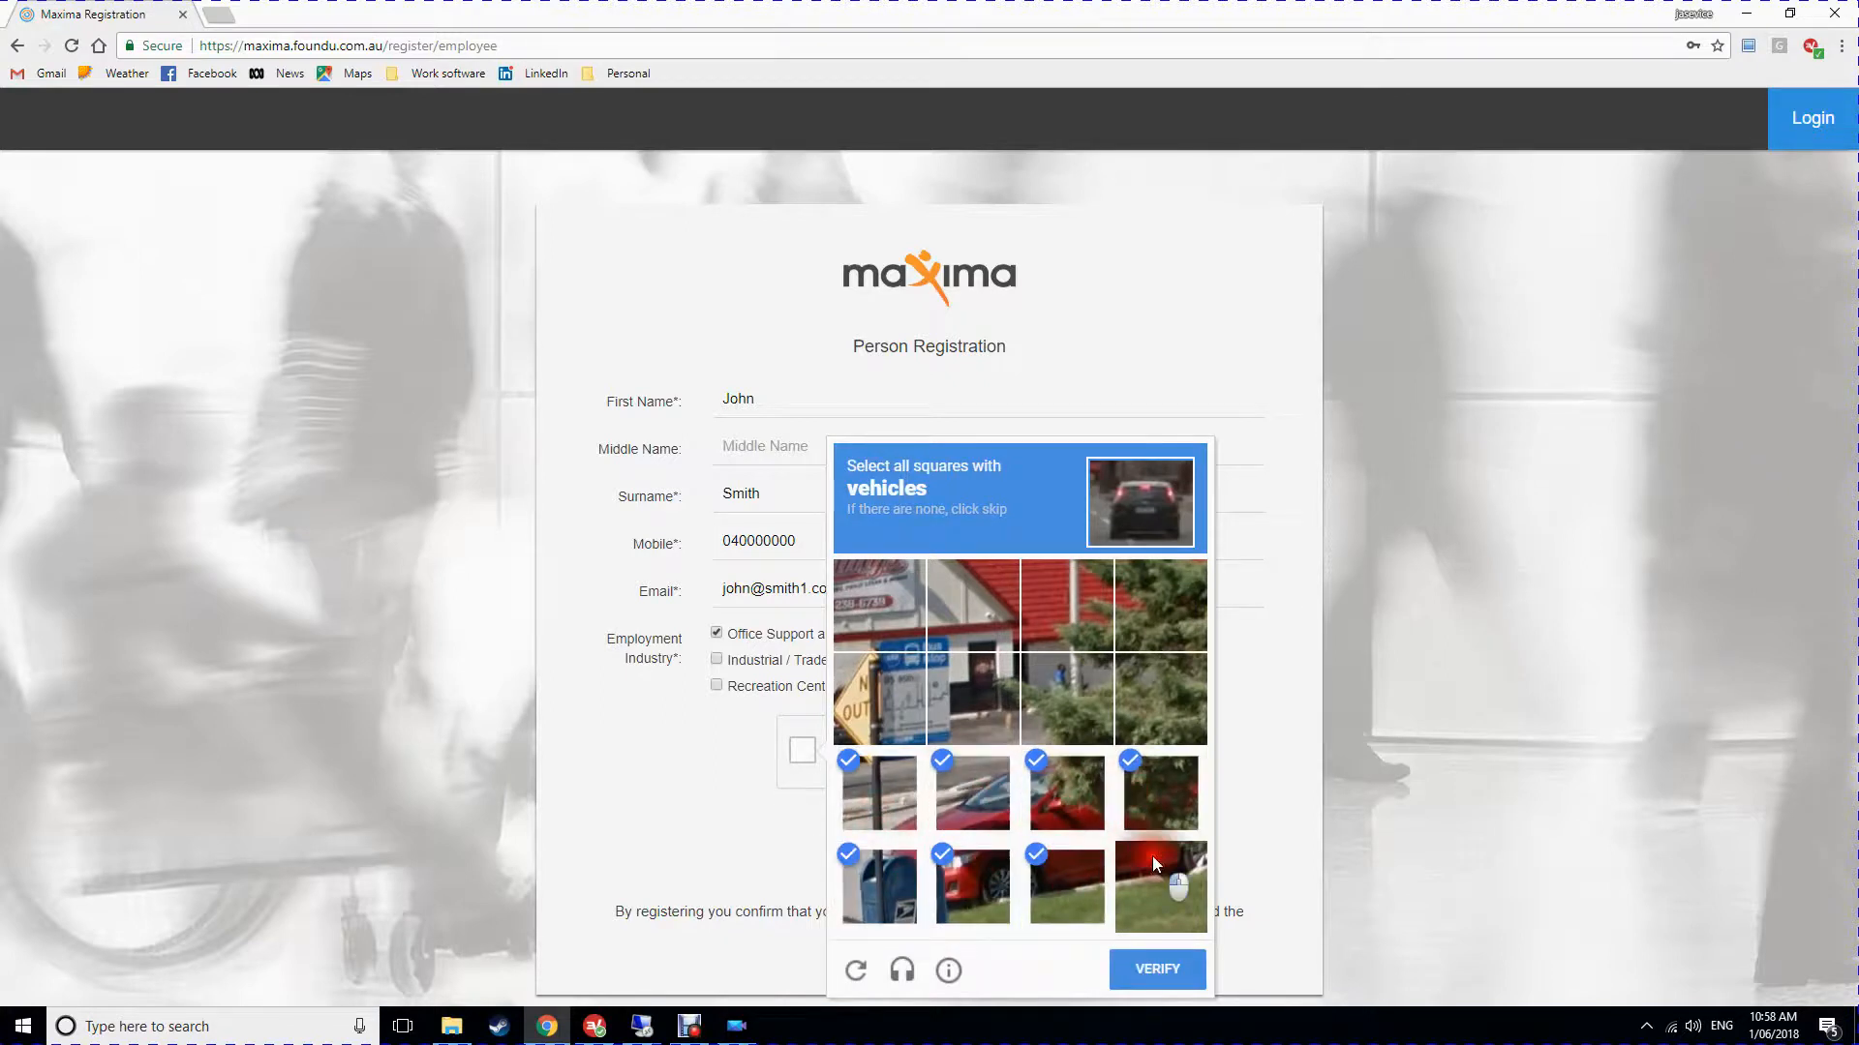
{"action": "left_click", "coordinate": [1152, 860]}
{"action": "left_click", "coordinate": [1166, 971]}
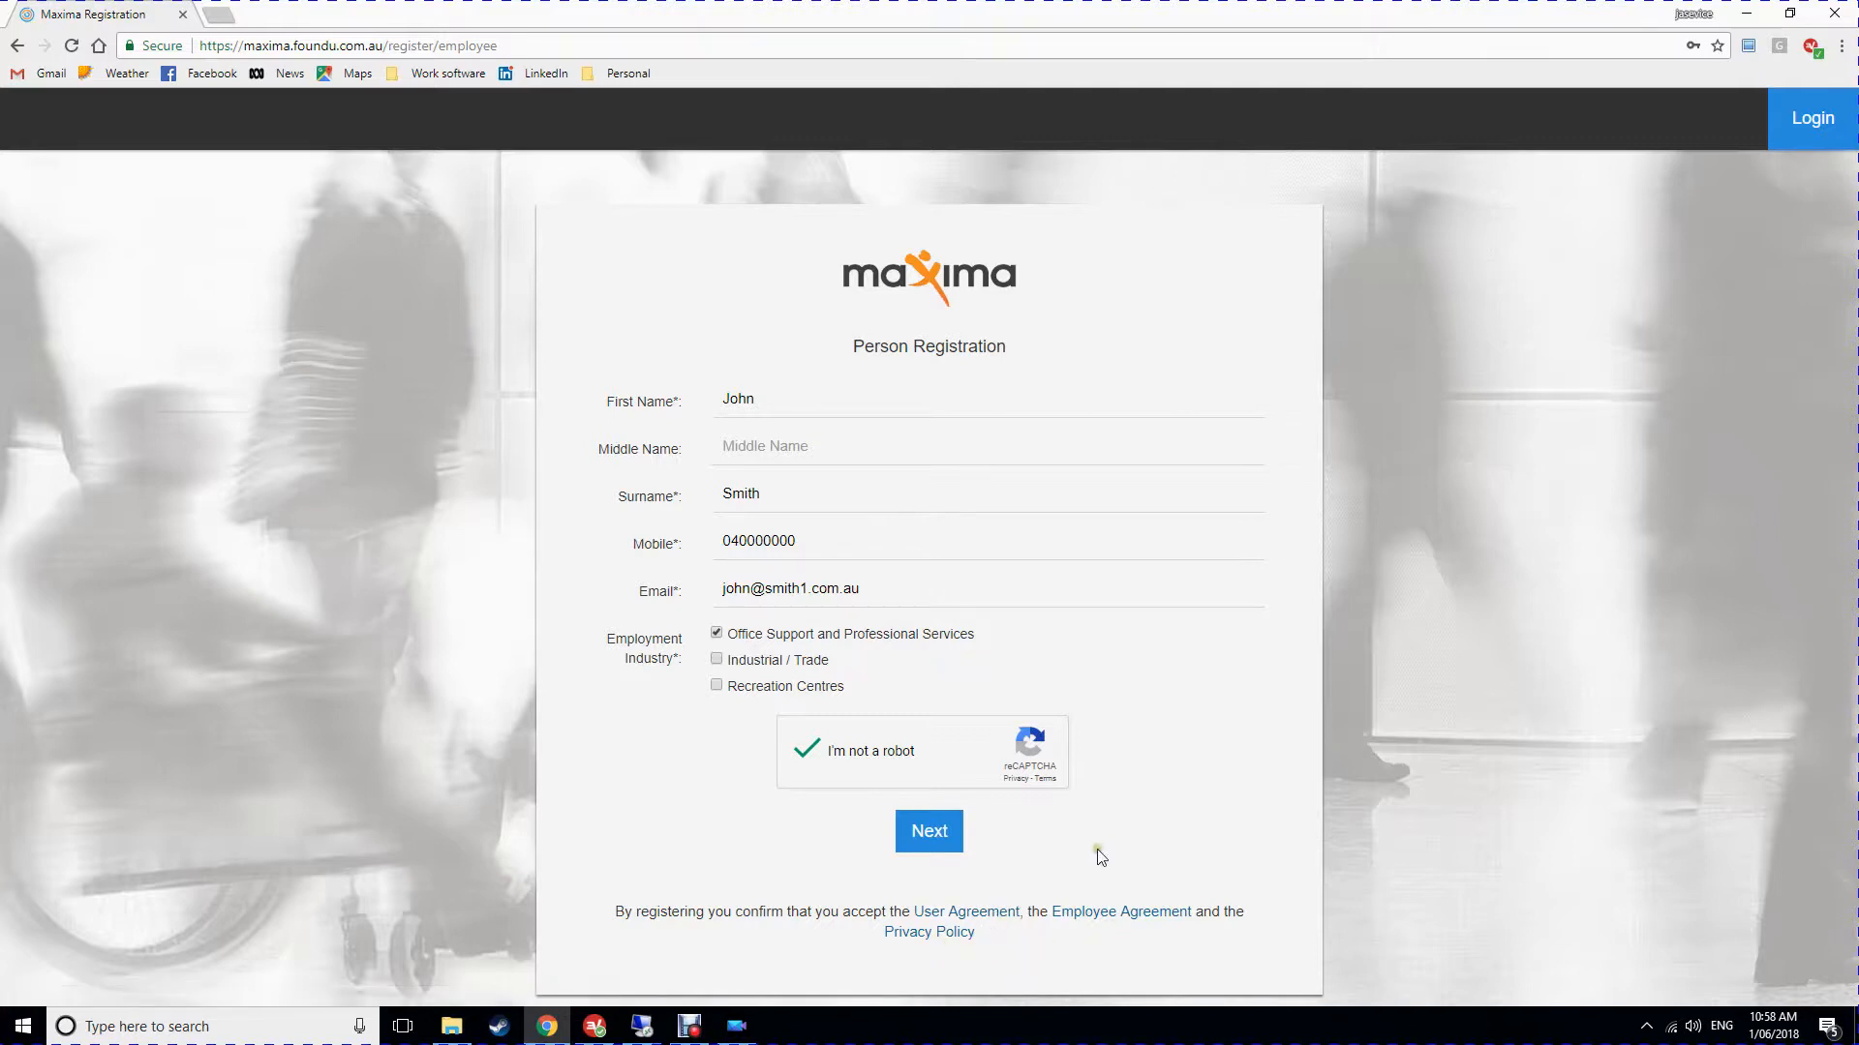
Submit the registration details and create the account with a chosen password.
{"action": "left_click", "coordinate": [926, 835]}
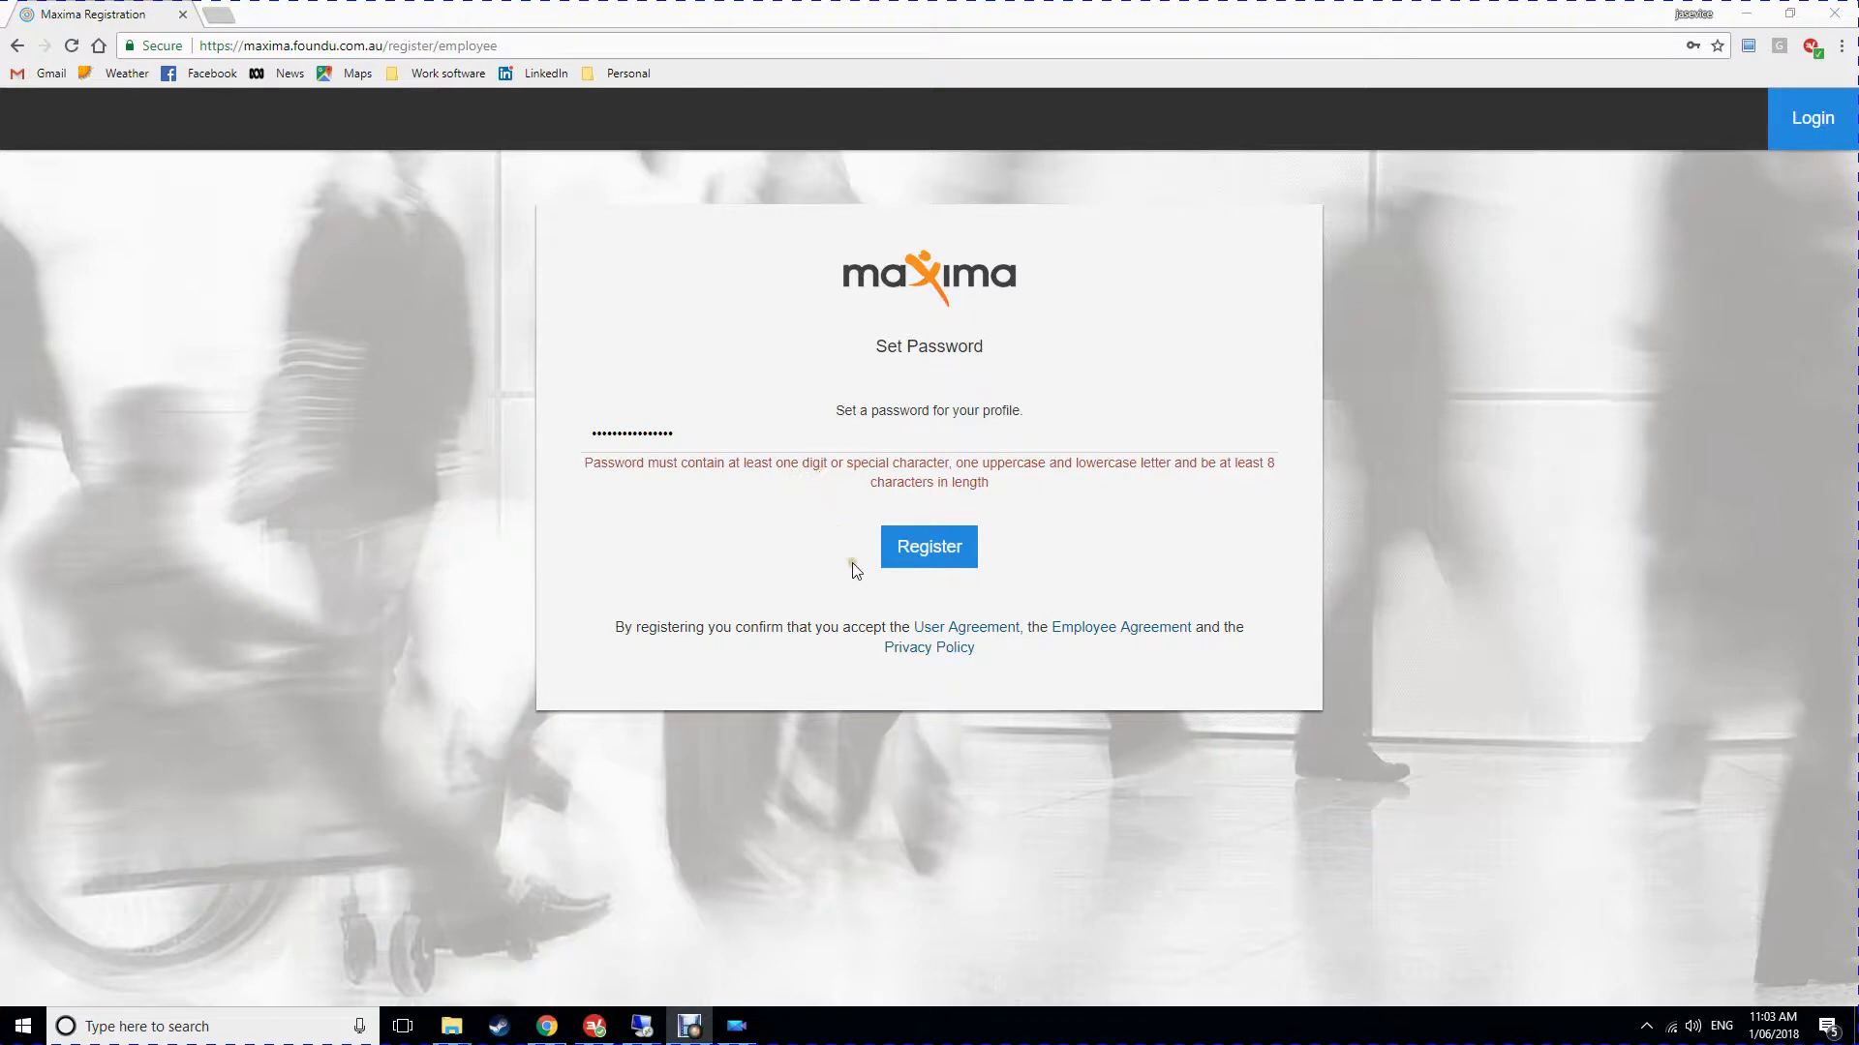
{"action": "left_click", "coordinate": [920, 550]}
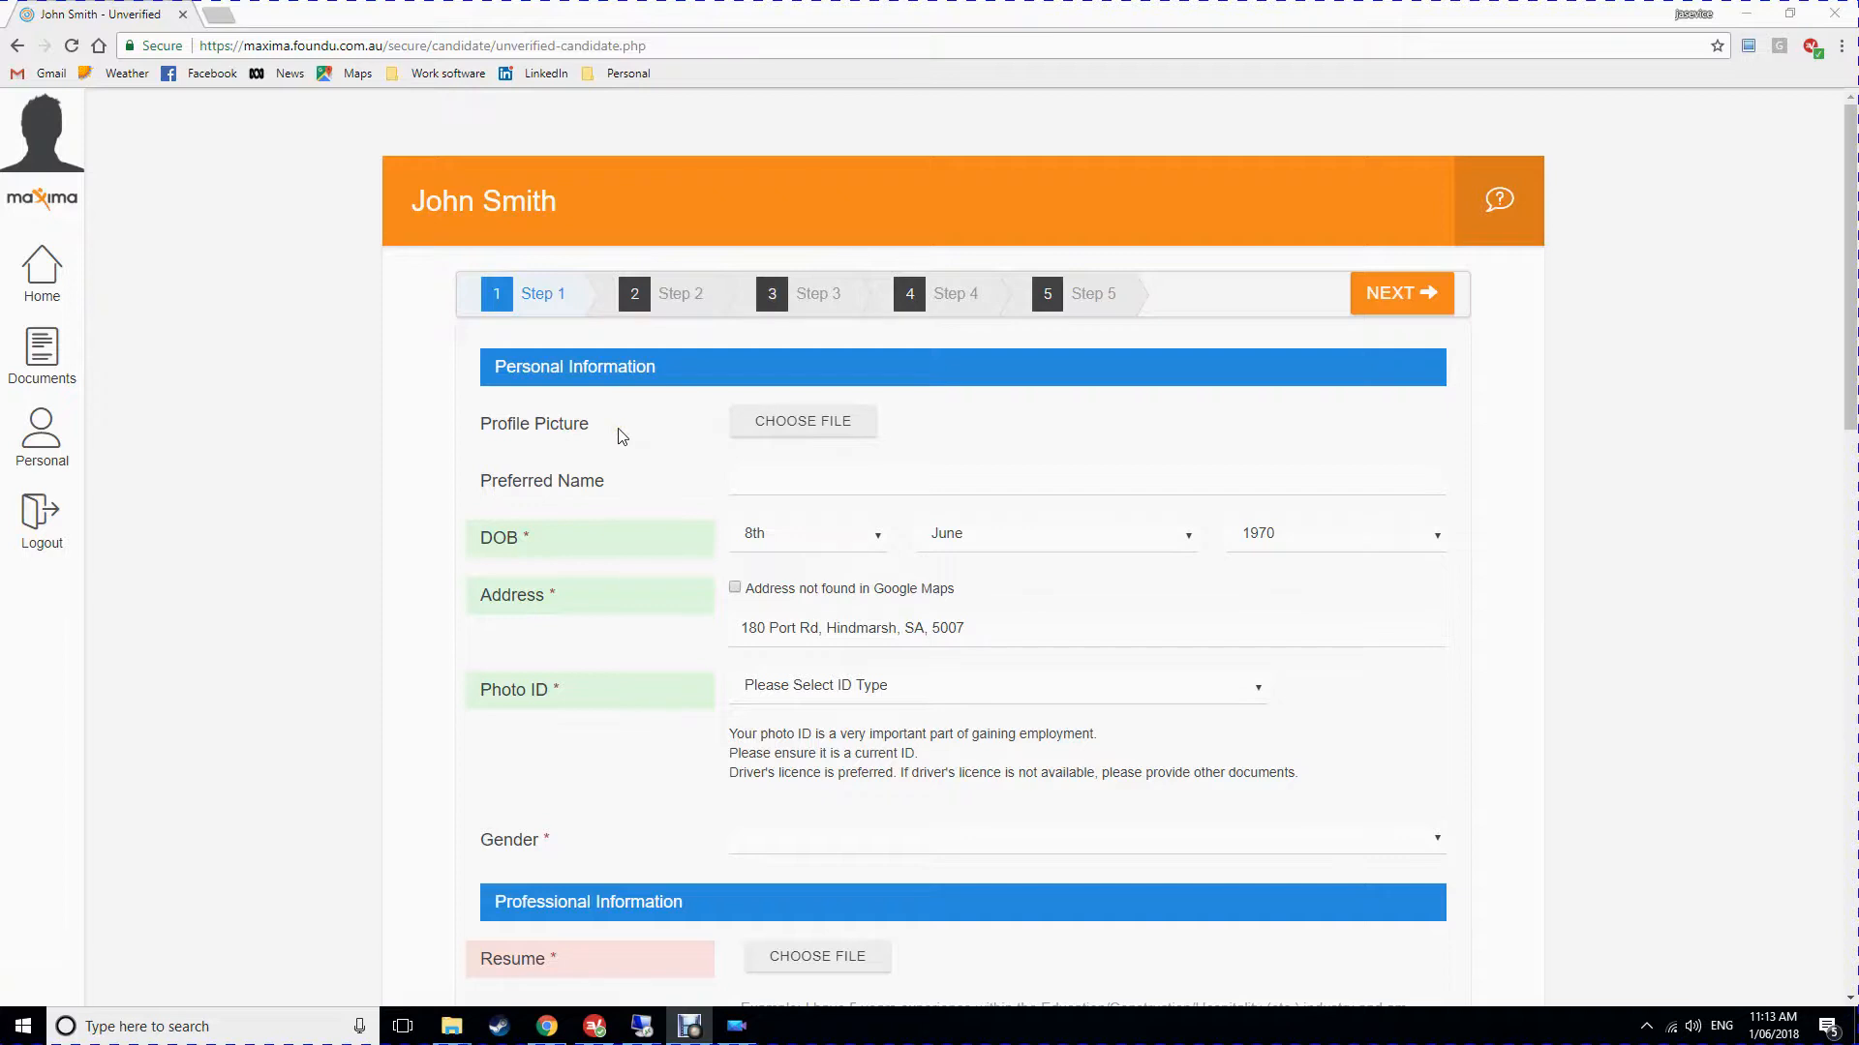
Load my photo.jpg, reposition and enlarge it in the crop frame, and upload it.
{"action": "left_click", "coordinate": [813, 439]}
{"action": "left_click", "coordinate": [809, 432]}
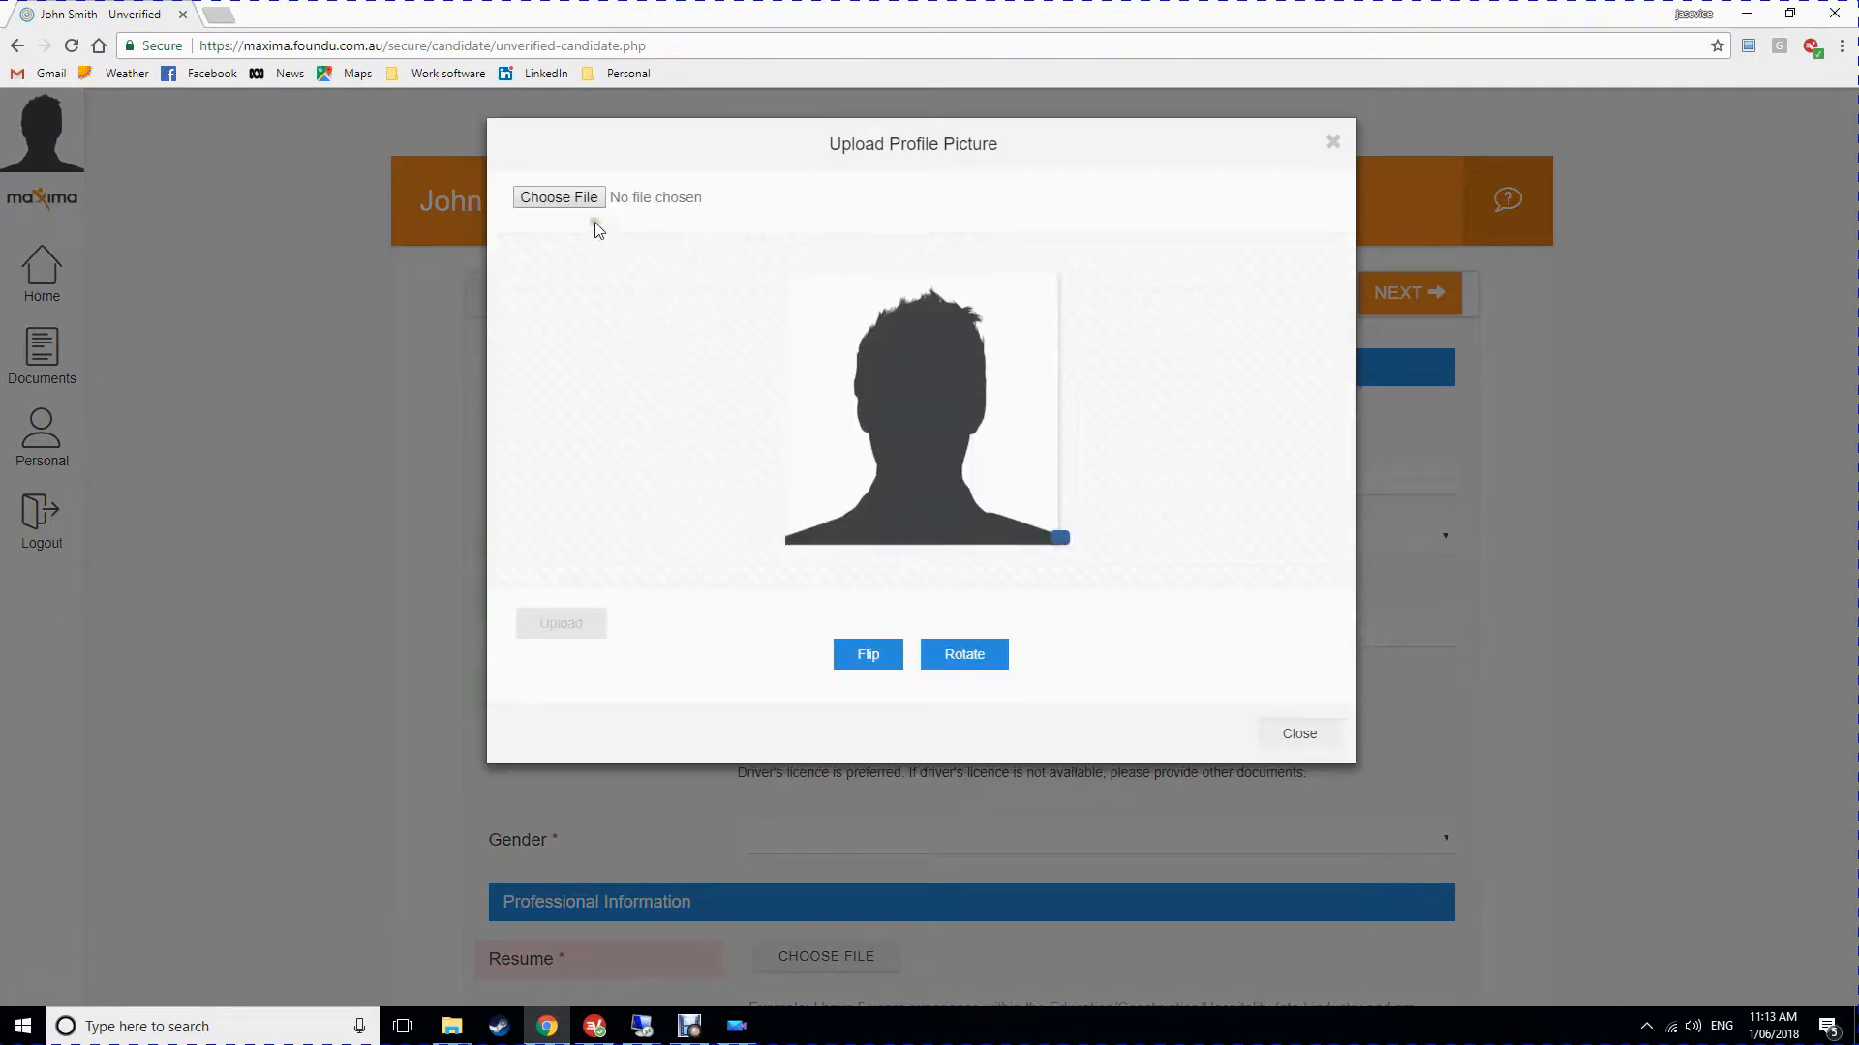
{"action": "left_click", "coordinate": [581, 200]}
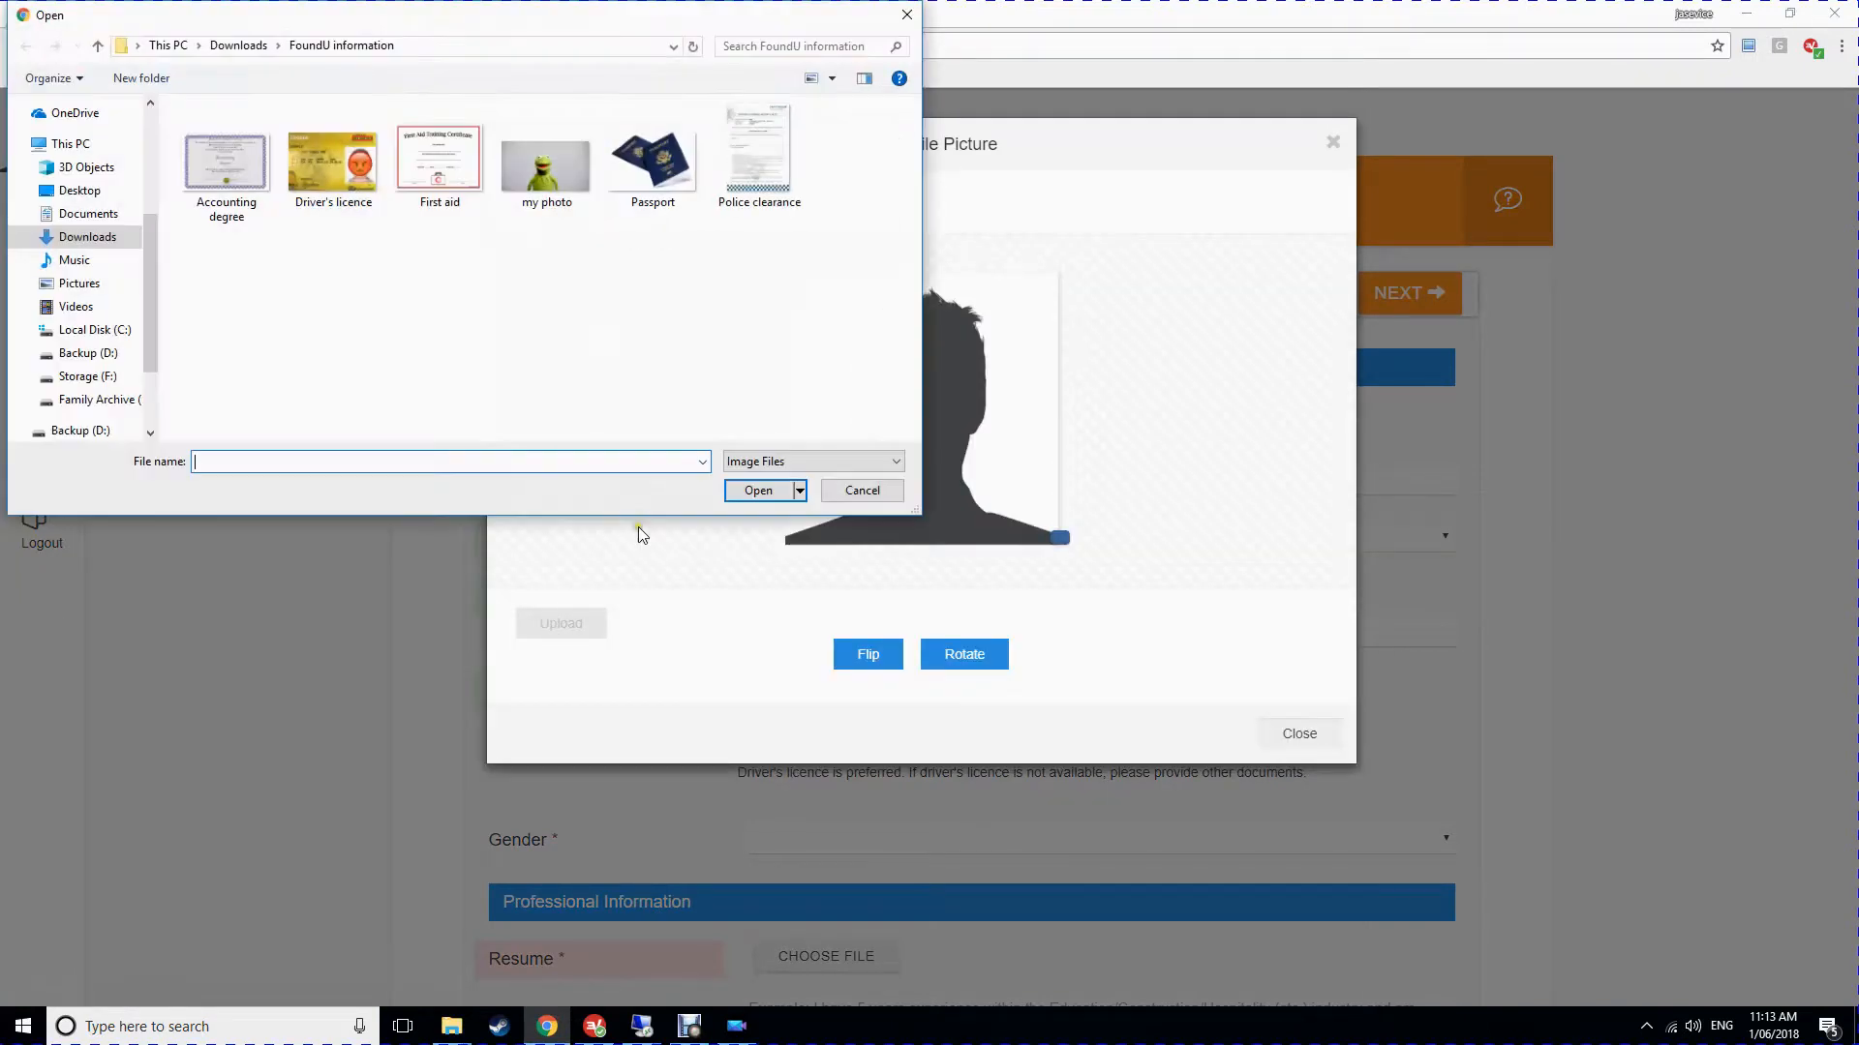
{"action": "left_click", "coordinate": [559, 176]}
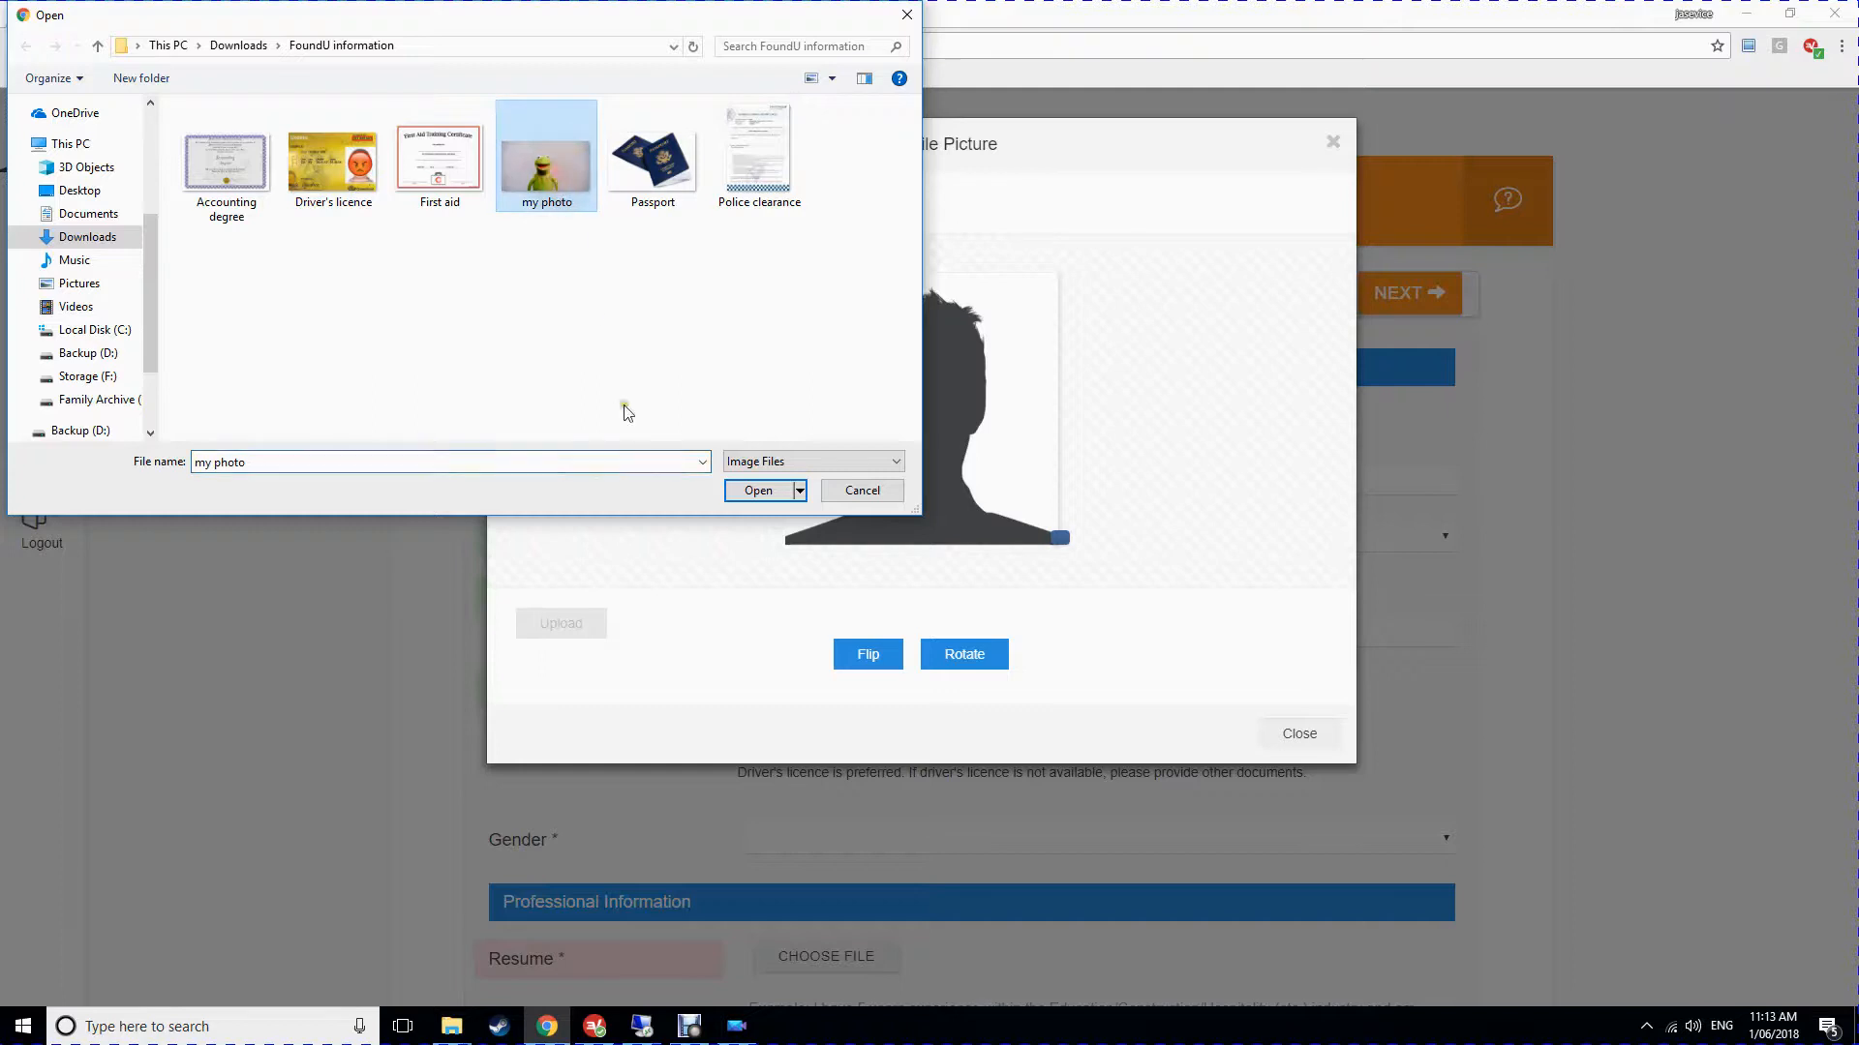
{"action": "left_click", "coordinate": [753, 490]}
{"action": "left_click_drag", "start_coordinate": [882, 472], "coordinate": [794, 444]}
{"action": "left_click_drag", "start_coordinate": [1060, 538], "coordinate": [1060, 513]}
{"action": "left_click_drag", "start_coordinate": [944, 445], "coordinate": [929, 434]}
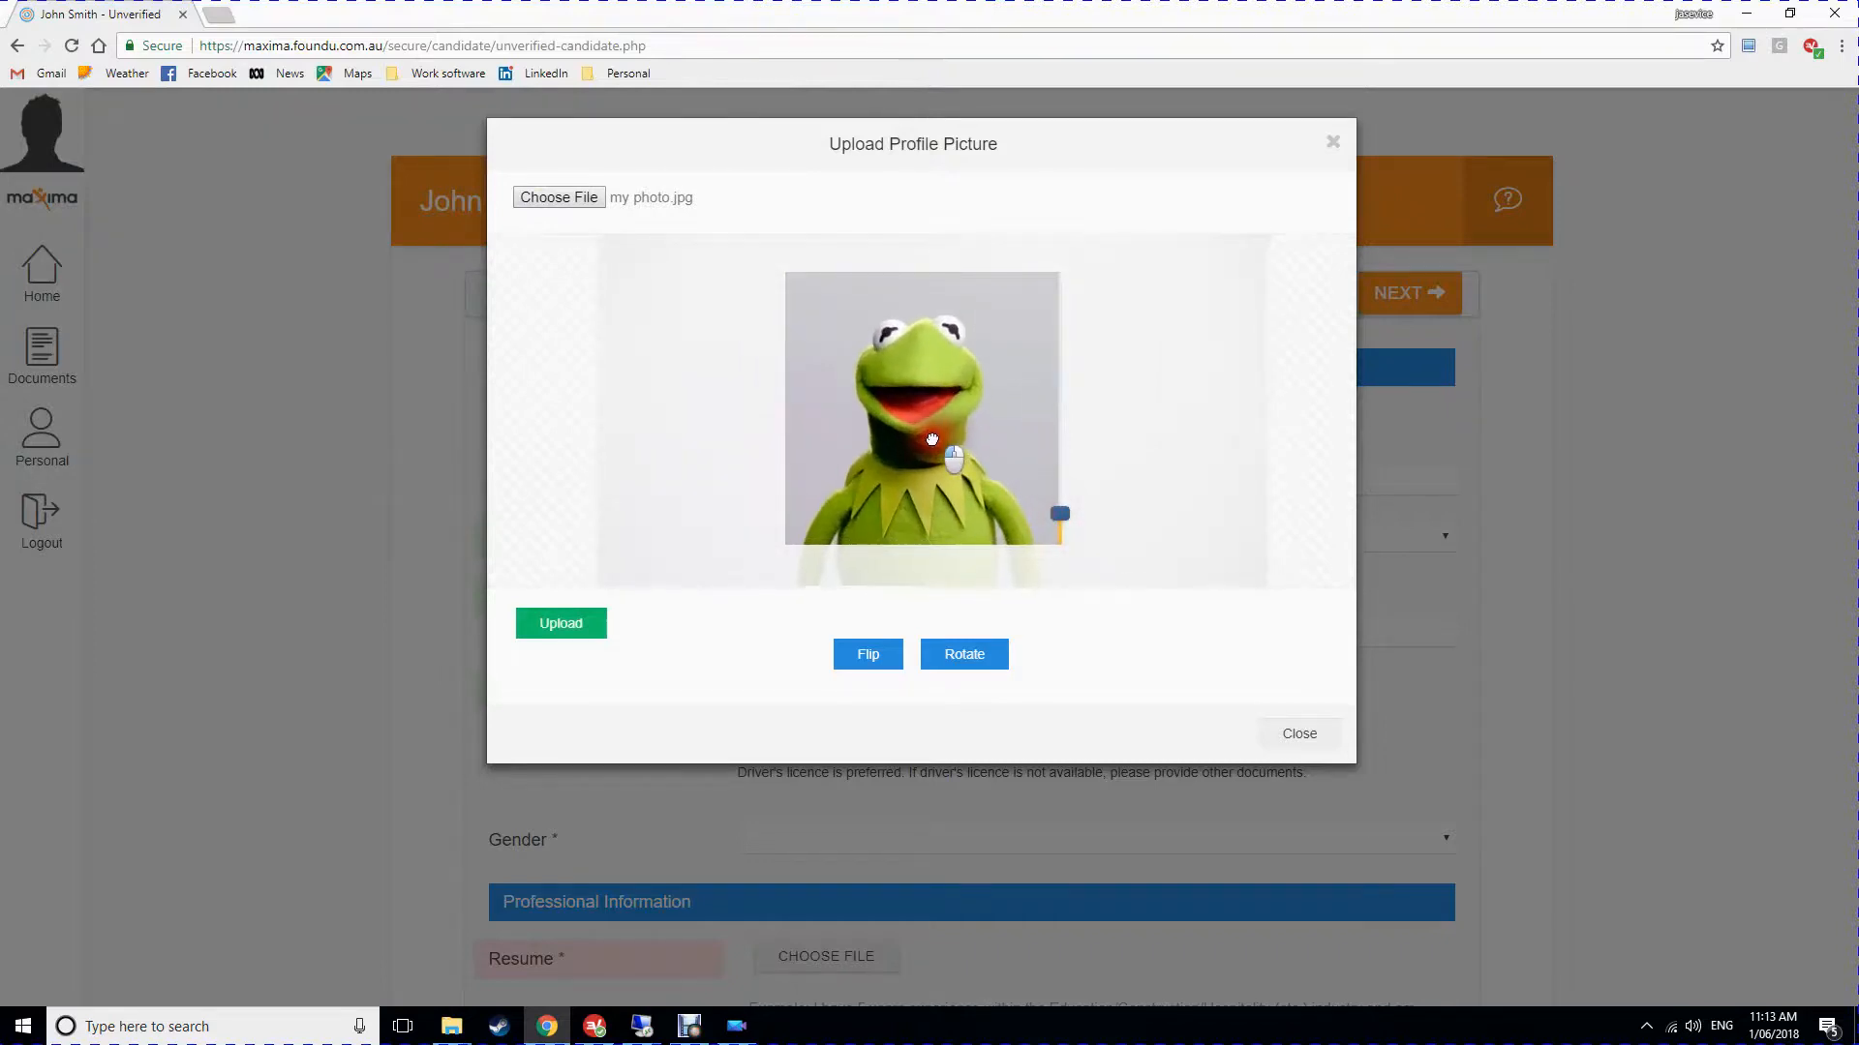
{"action": "left_click", "coordinate": [557, 641]}
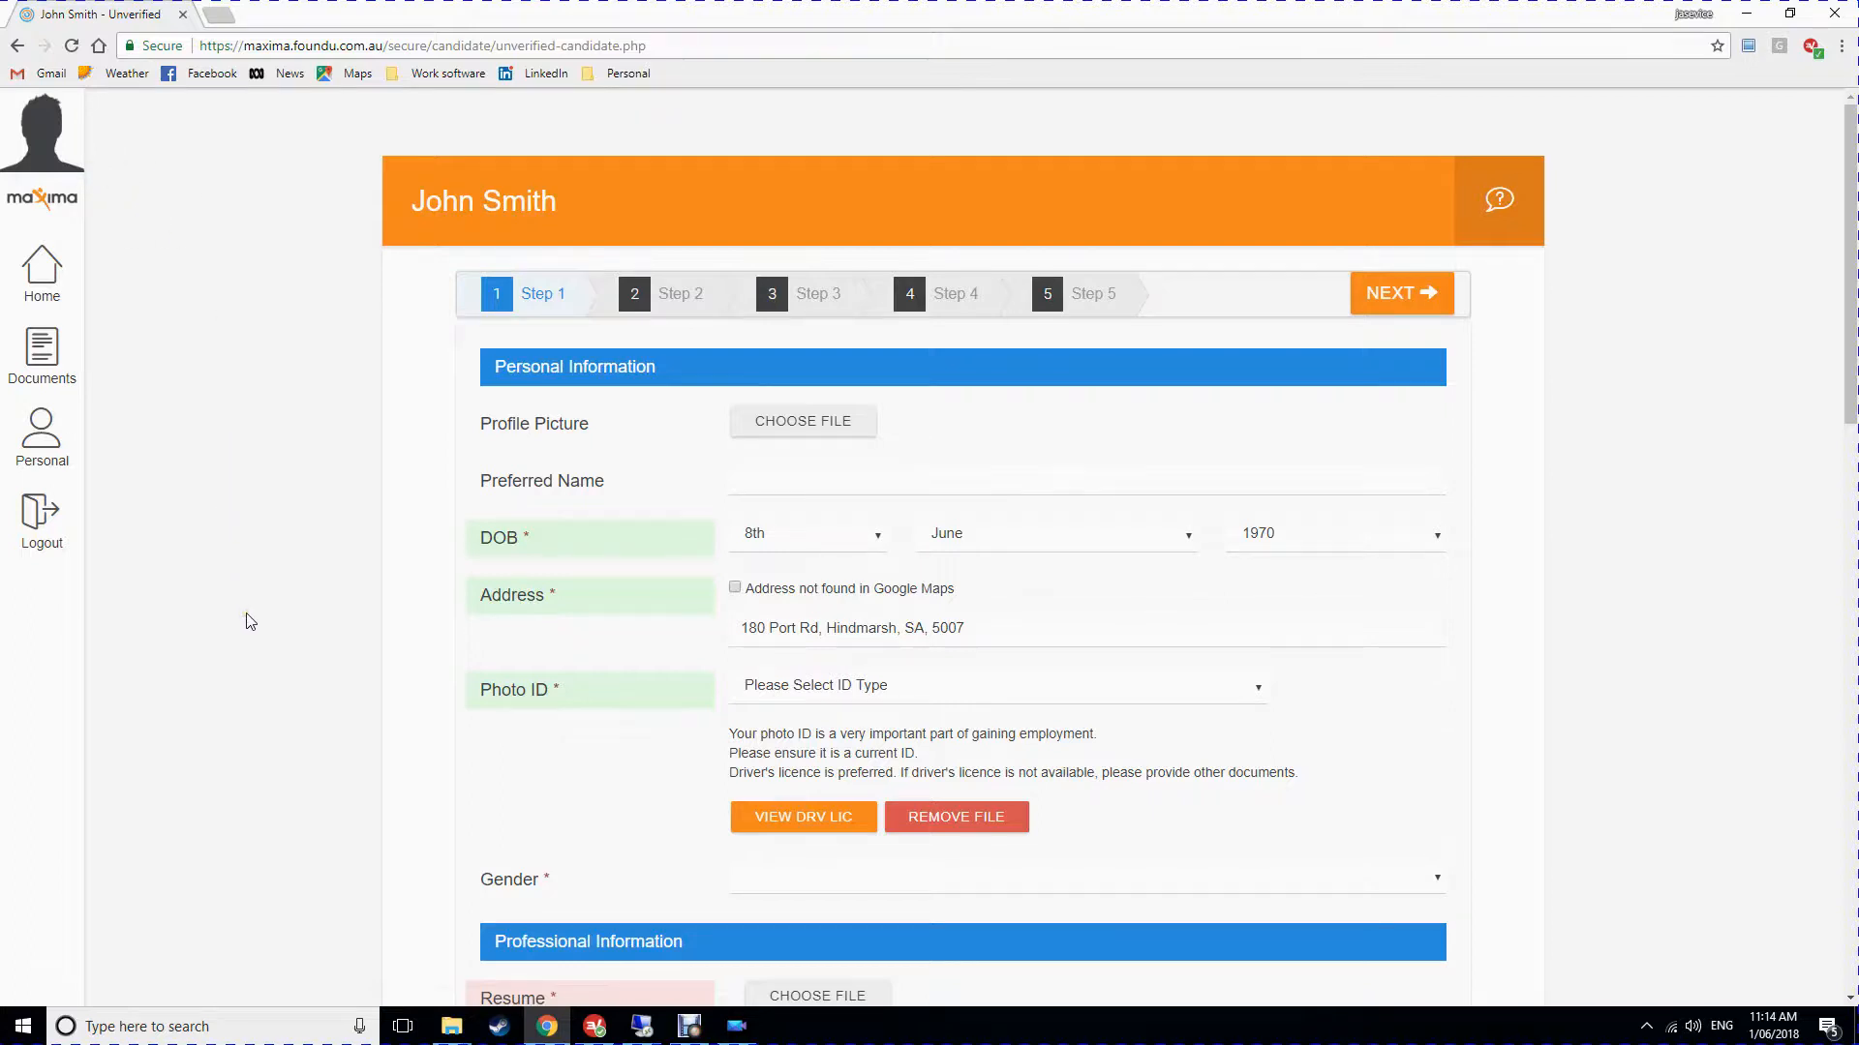
Choose Drivers Licence as the photo ID type and enter the licence number.
{"action": "scroll", "coordinate": [251, 618], "scroll_direction": "down", "scroll_amount": 1}
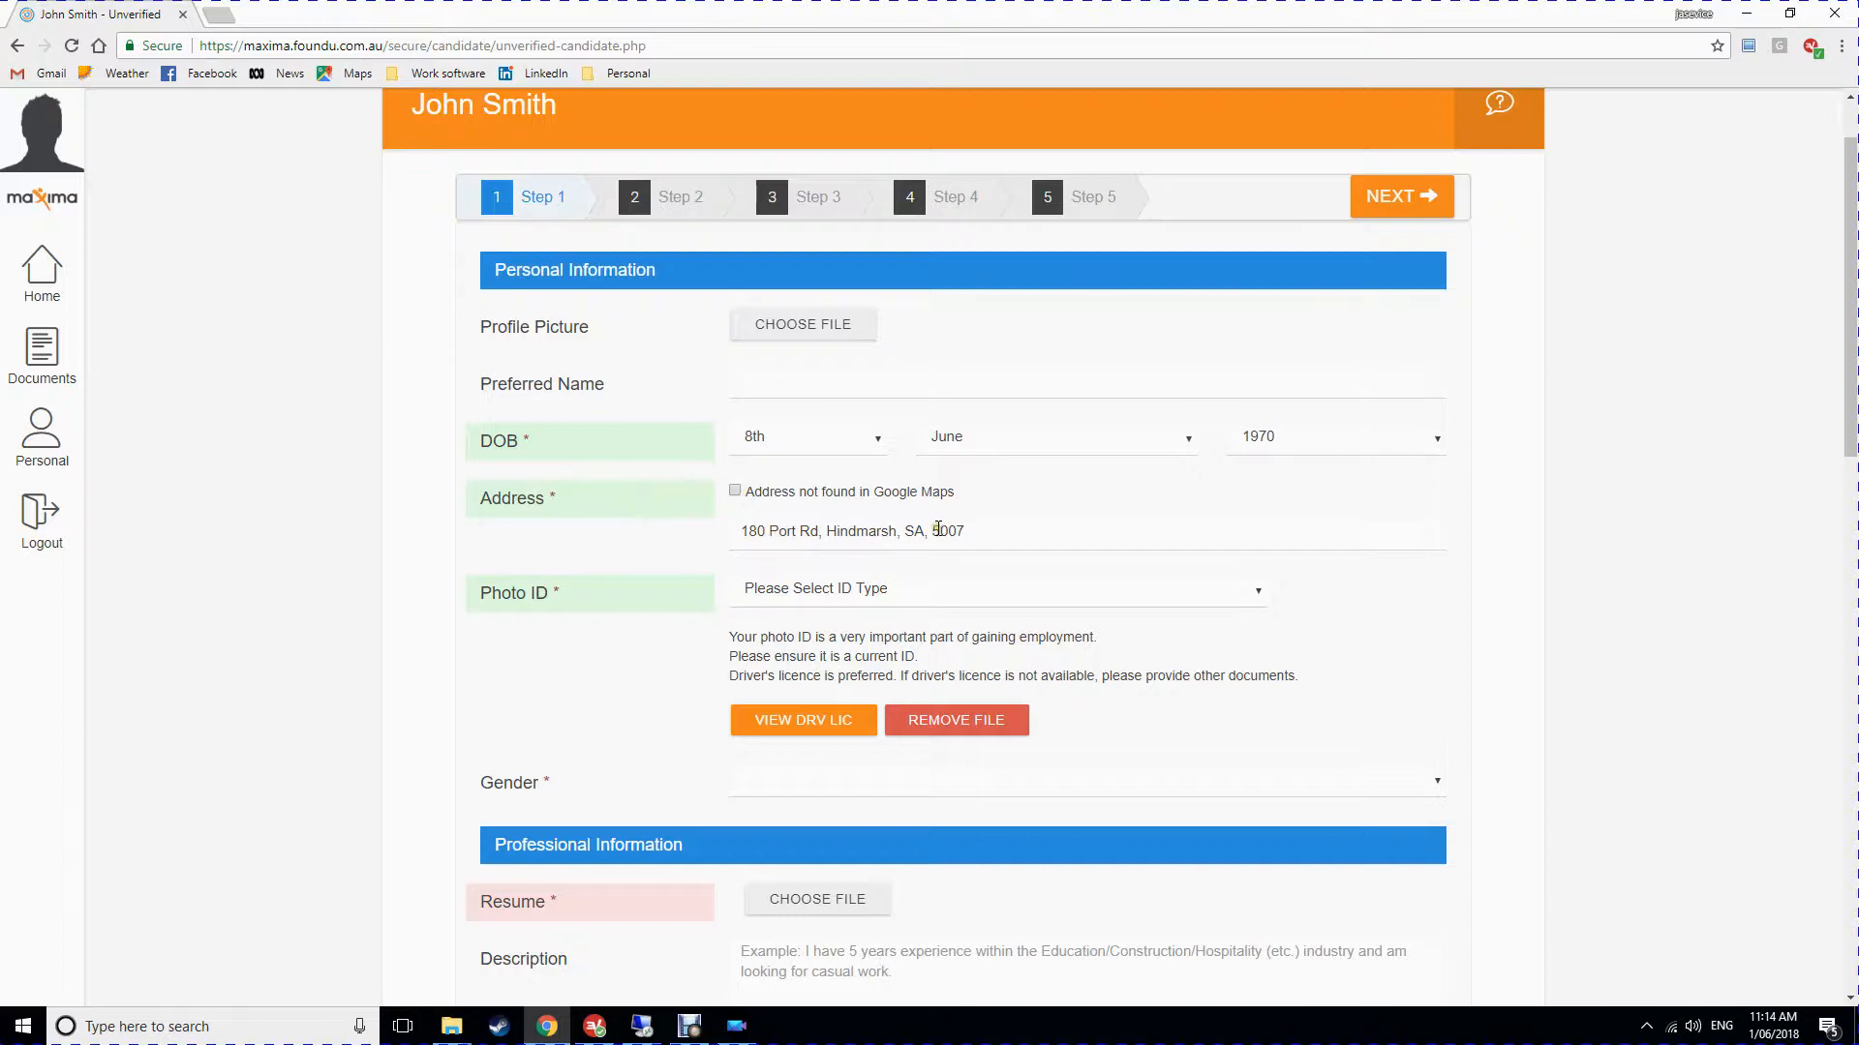
{"action": "scroll", "coordinate": [937, 528], "scroll_direction": "down", "scroll_amount": 2}
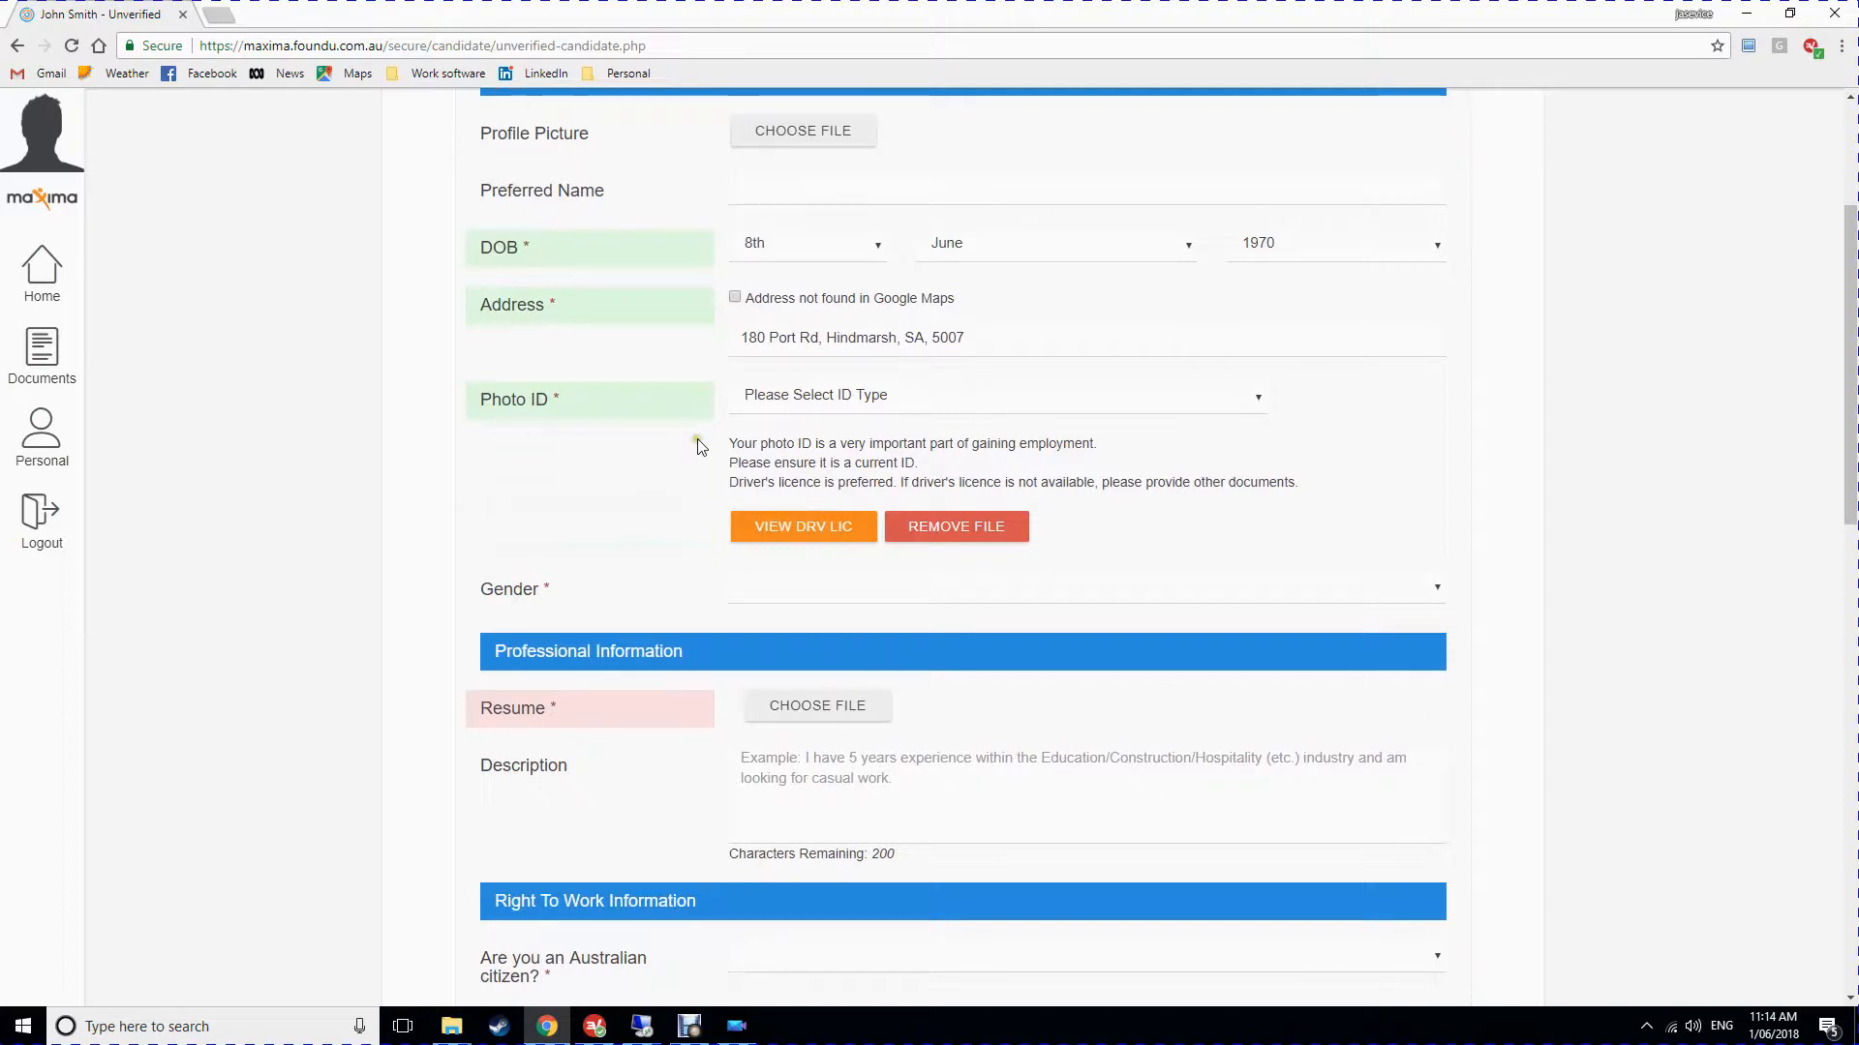
{"action": "left_click", "coordinate": [901, 395]}
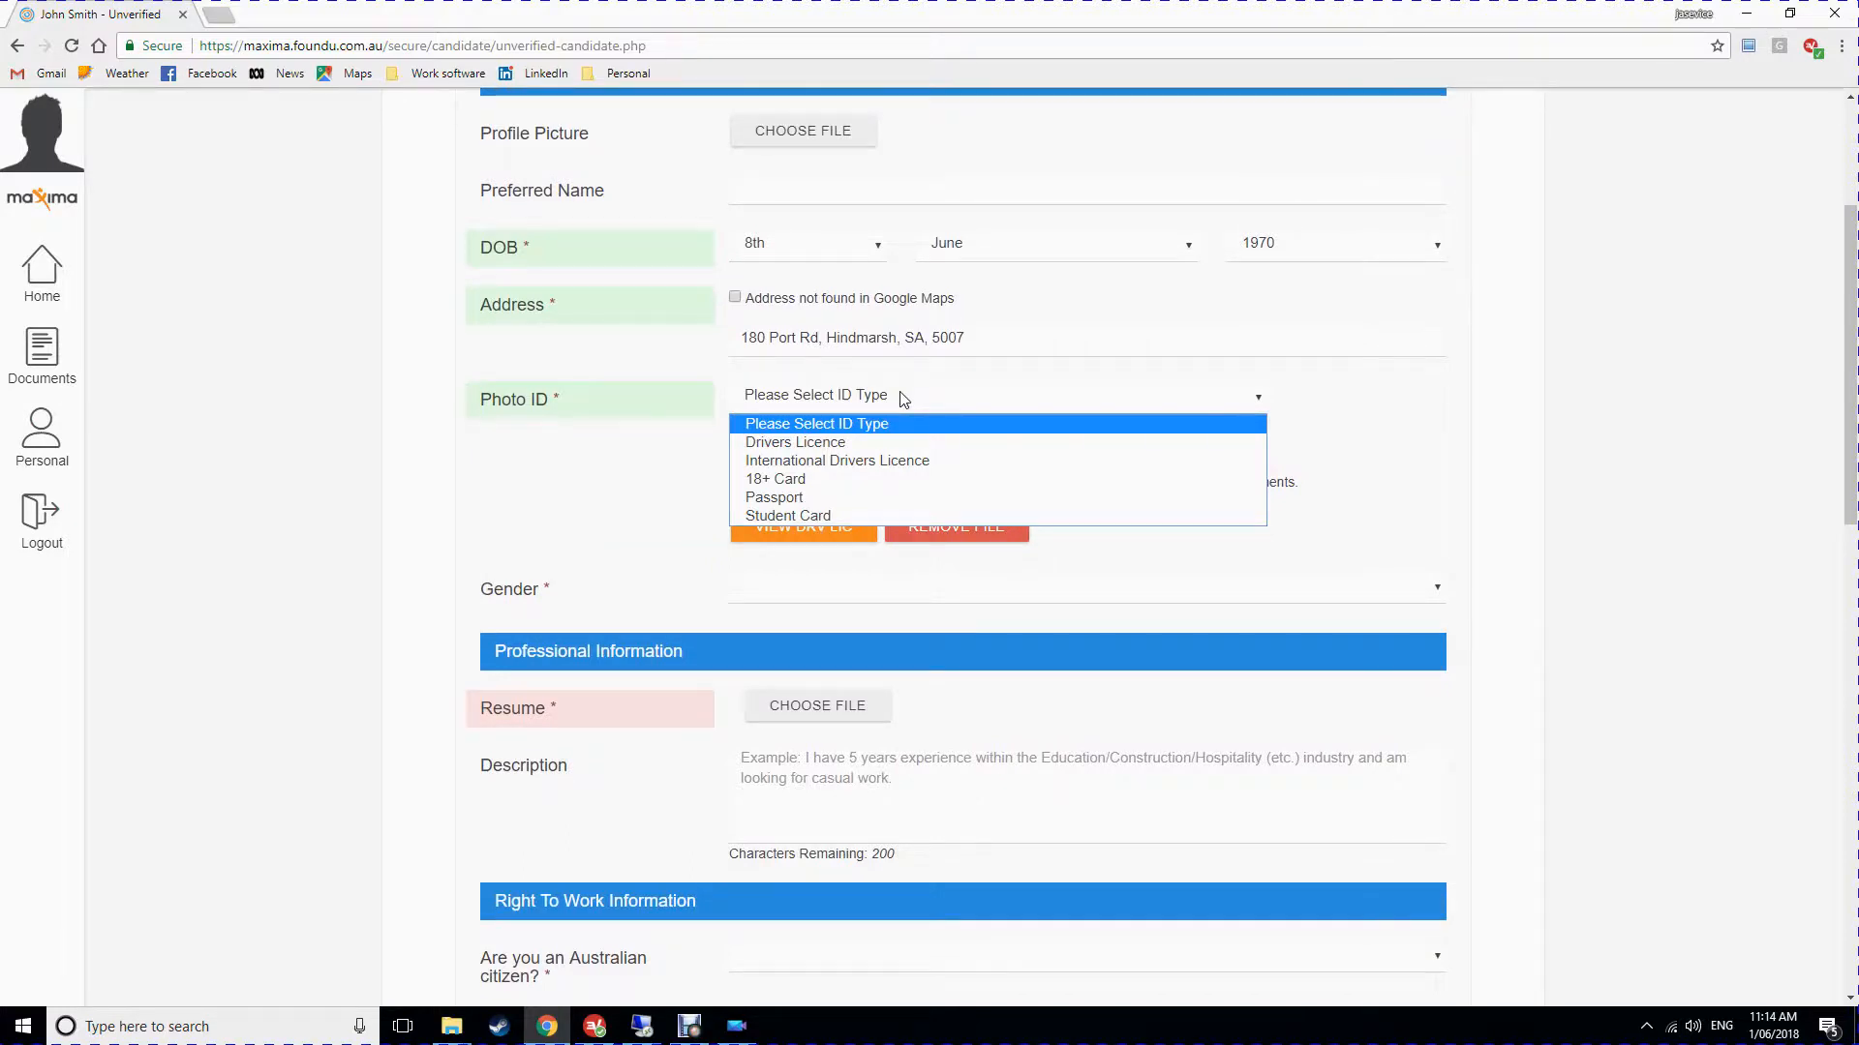
{"action": "left_click", "coordinate": [833, 441]}
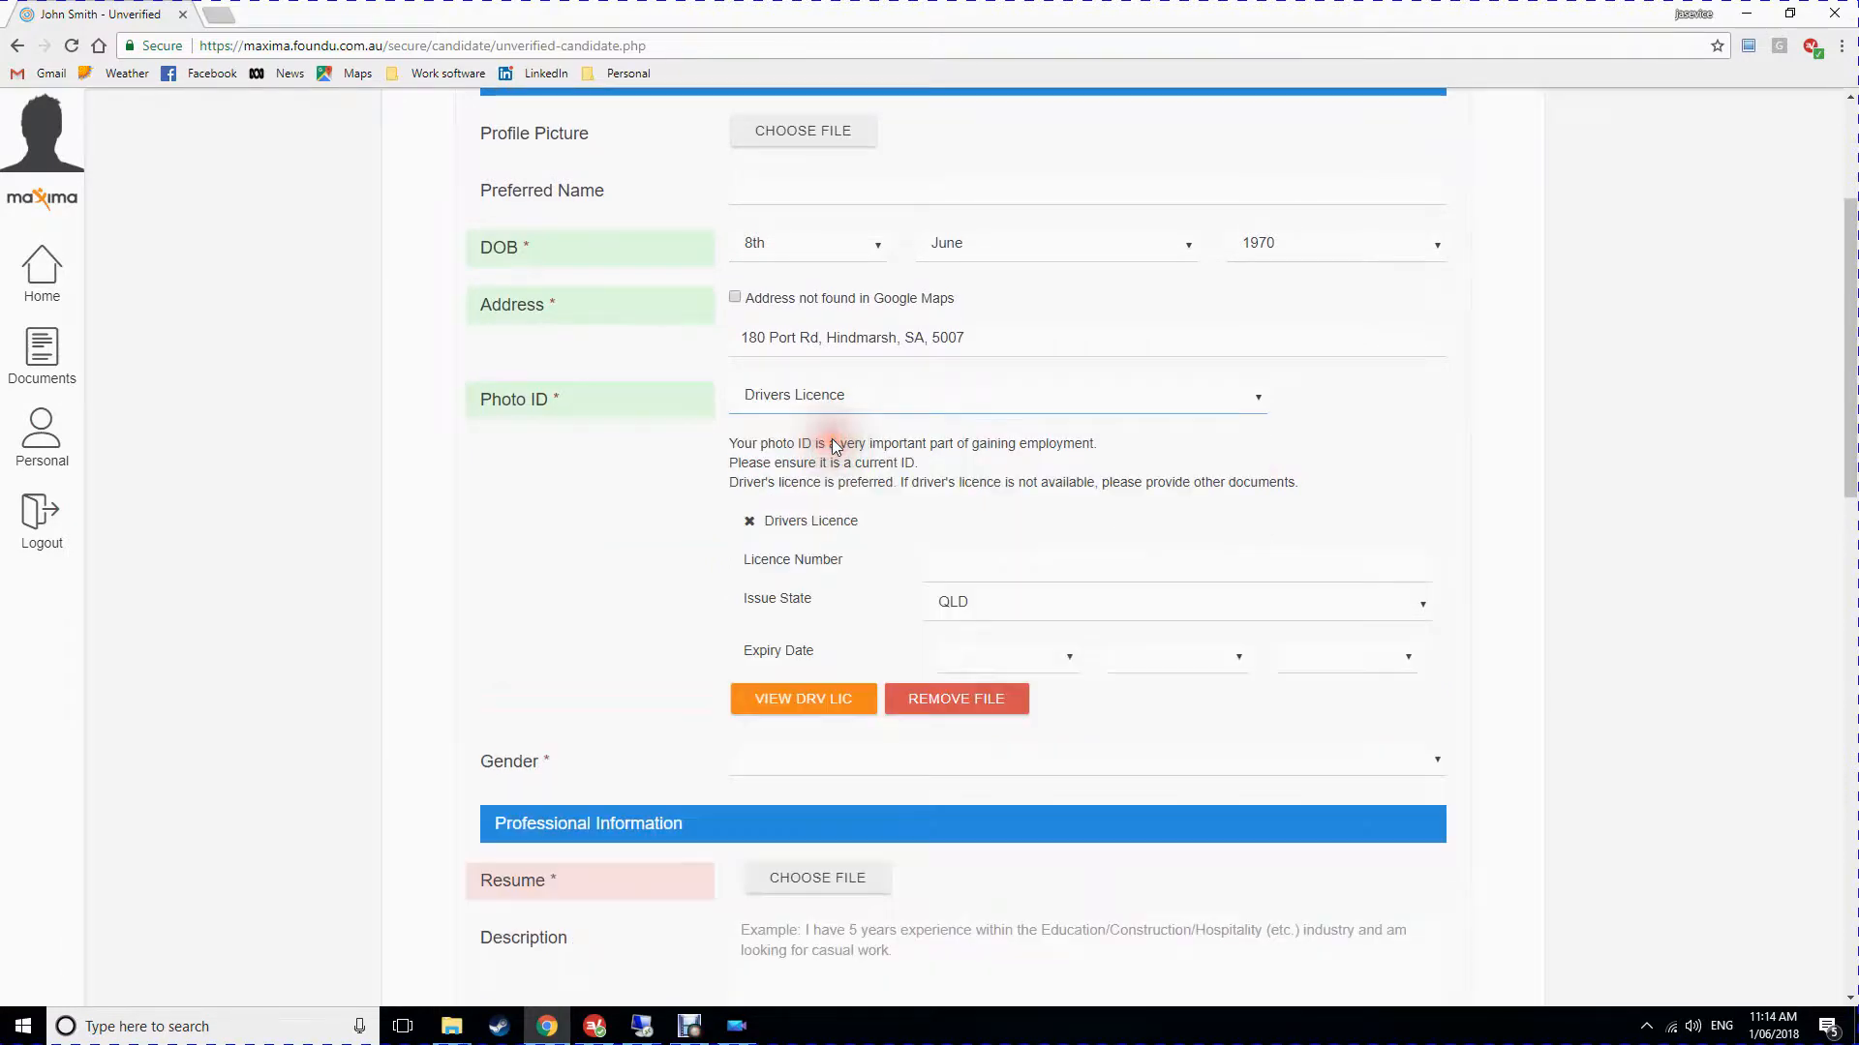
{"action": "left_click", "coordinate": [1007, 554]}
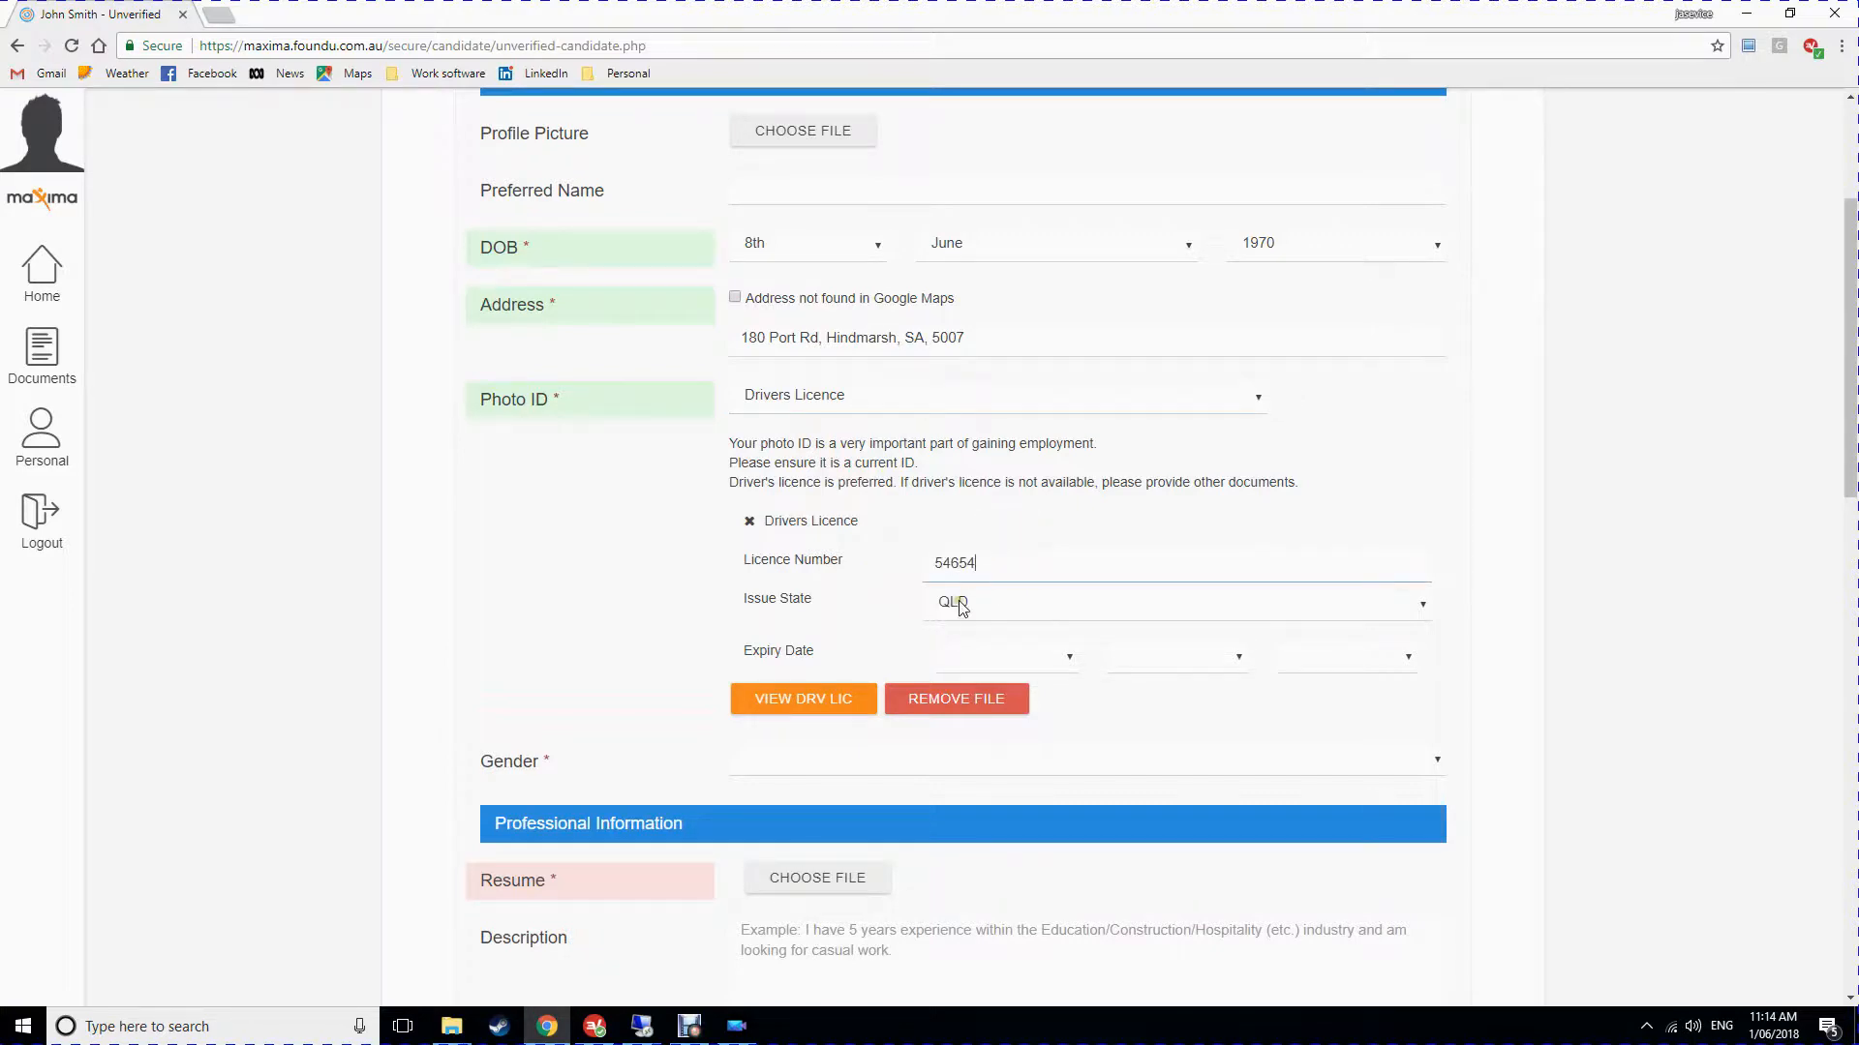
Set the licence expiry date to 15th February 2024.
{"action": "left_click", "coordinate": [963, 656]}
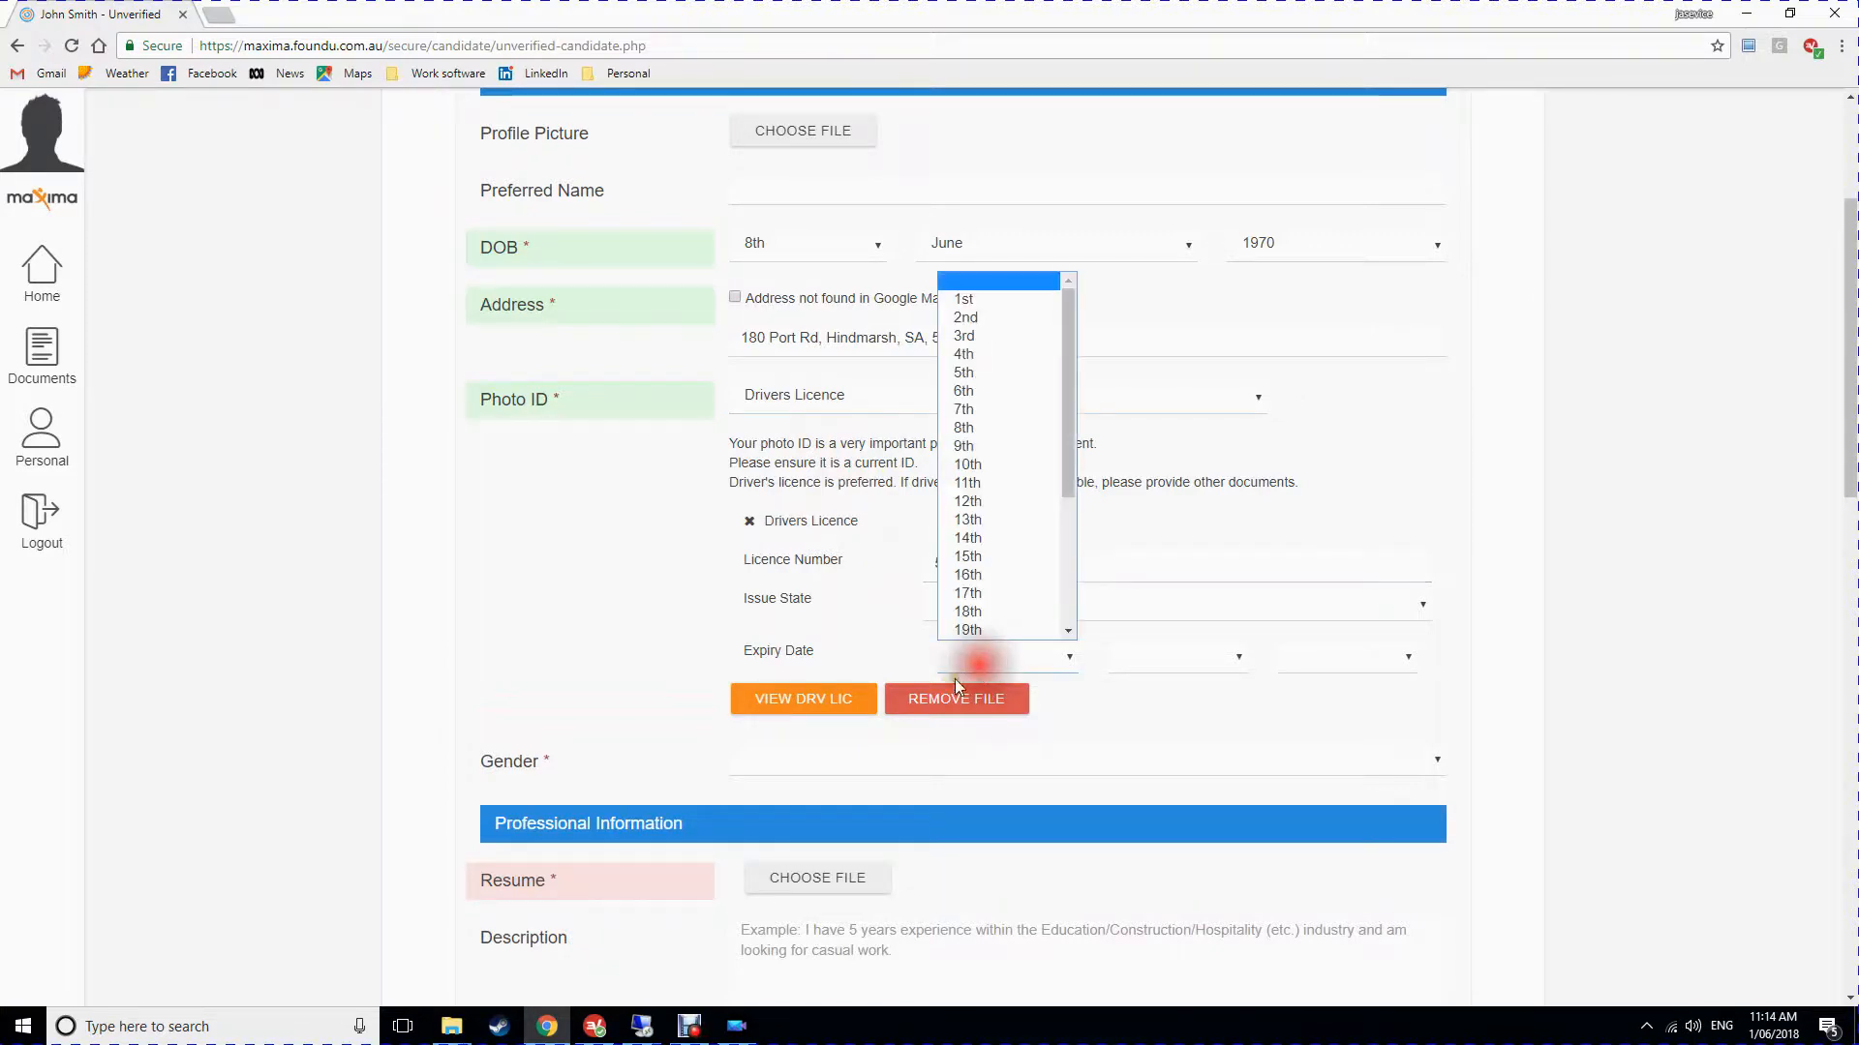
{"action": "left_click", "coordinate": [1005, 552]}
{"action": "left_click", "coordinate": [1171, 658]}
{"action": "left_click", "coordinate": [1152, 720]}
{"action": "left_click", "coordinate": [1317, 658]}
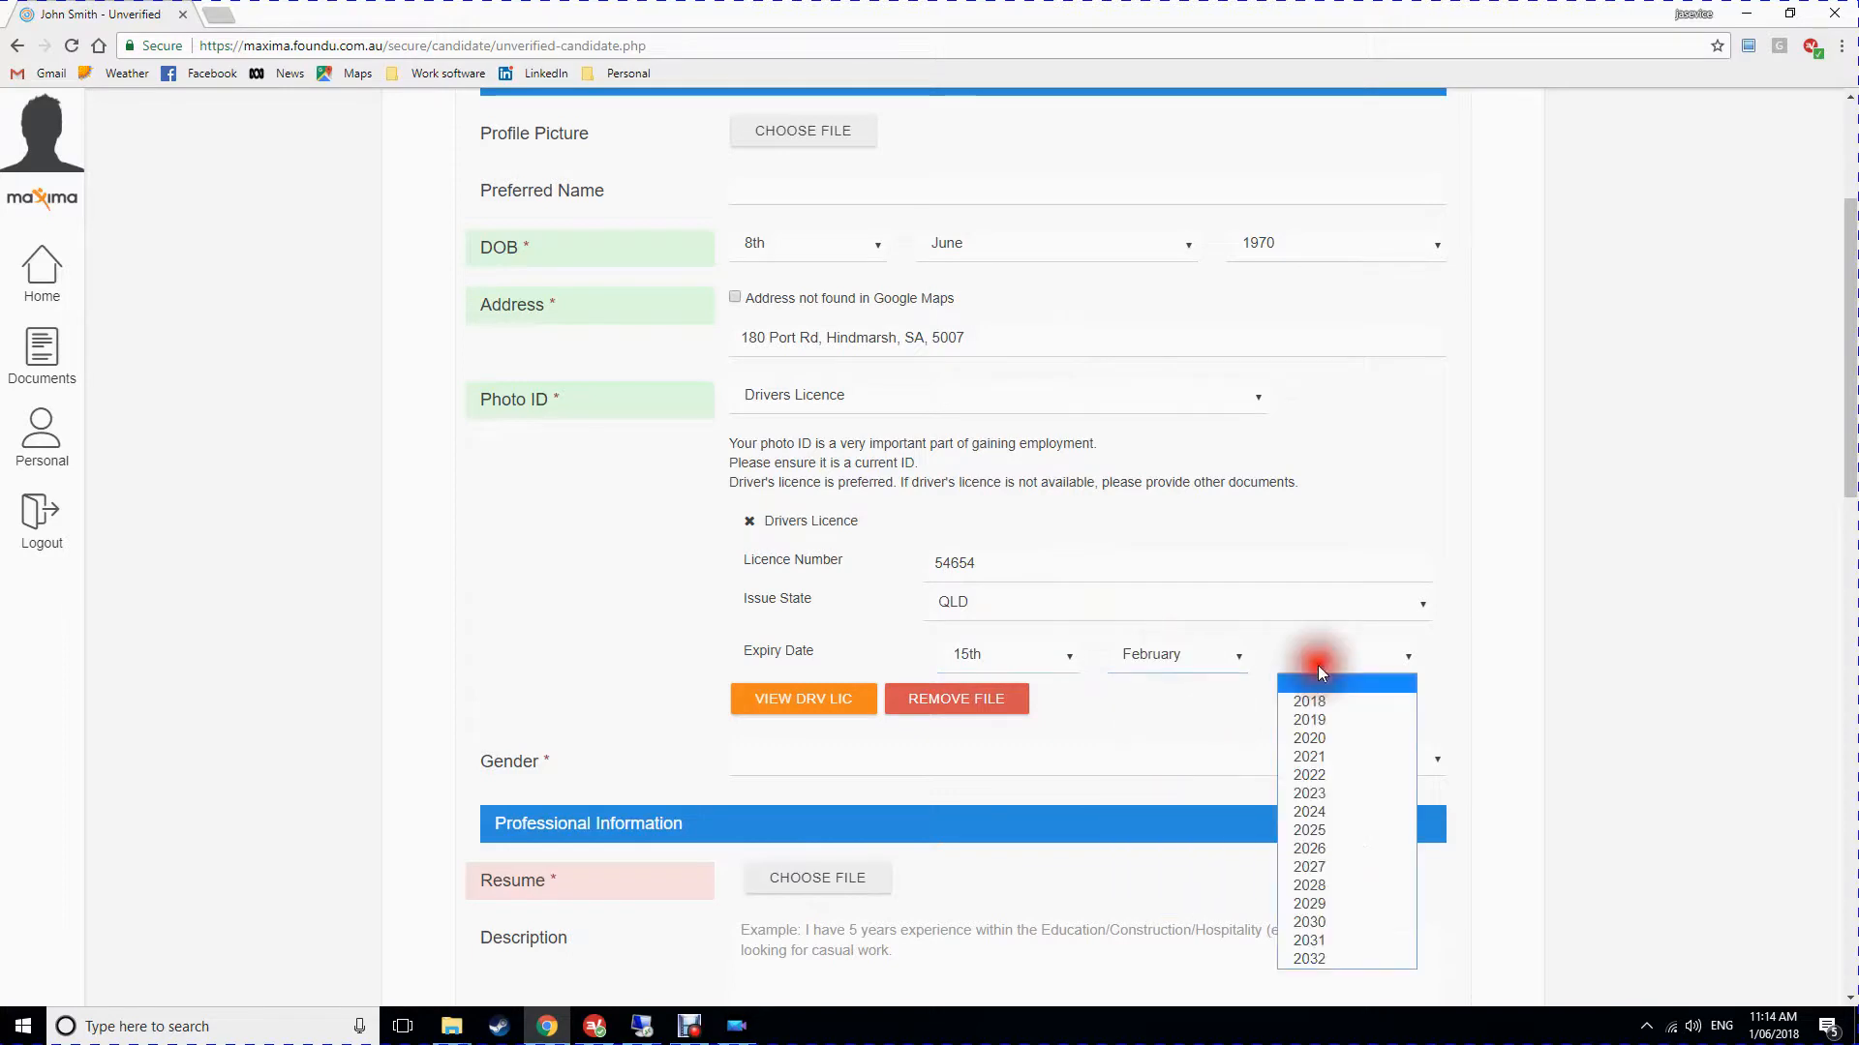
{"action": "left_click", "coordinate": [1318, 830]}
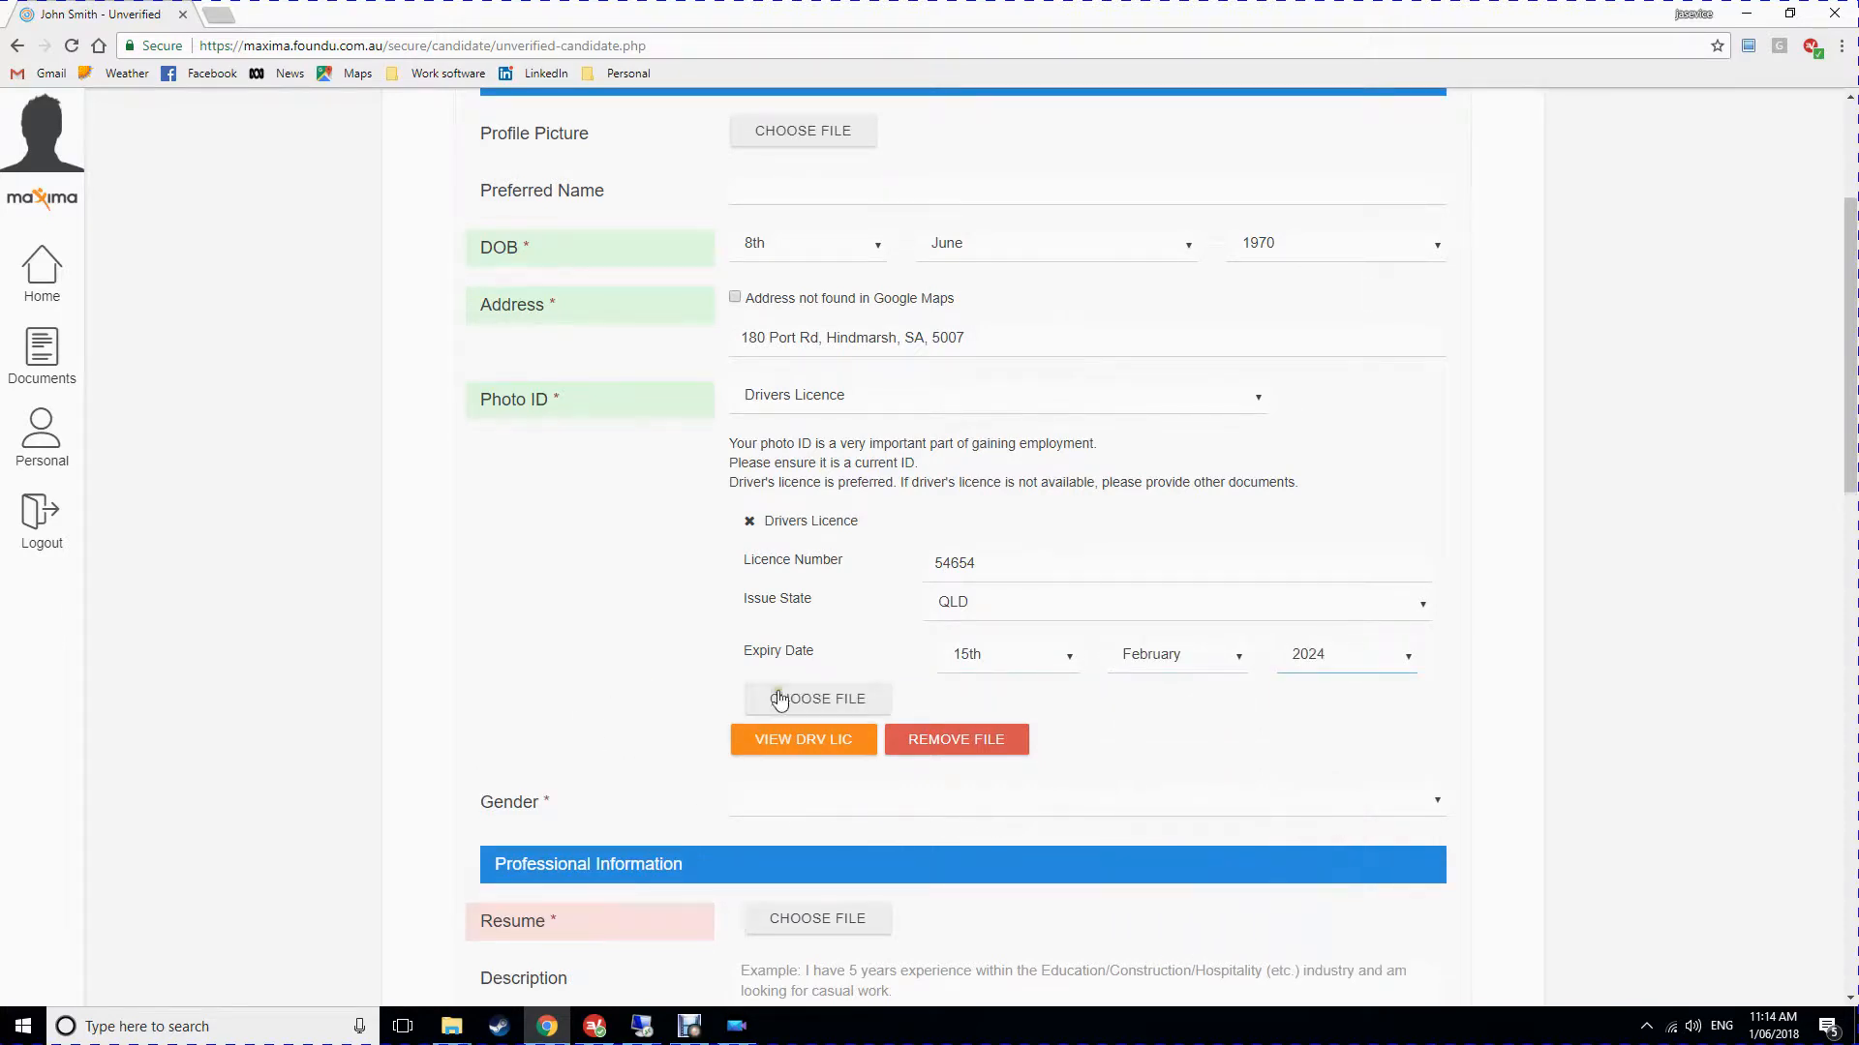
Attach the Driver's licence.png image to the licence details.
{"action": "left_click", "coordinate": [840, 699]}
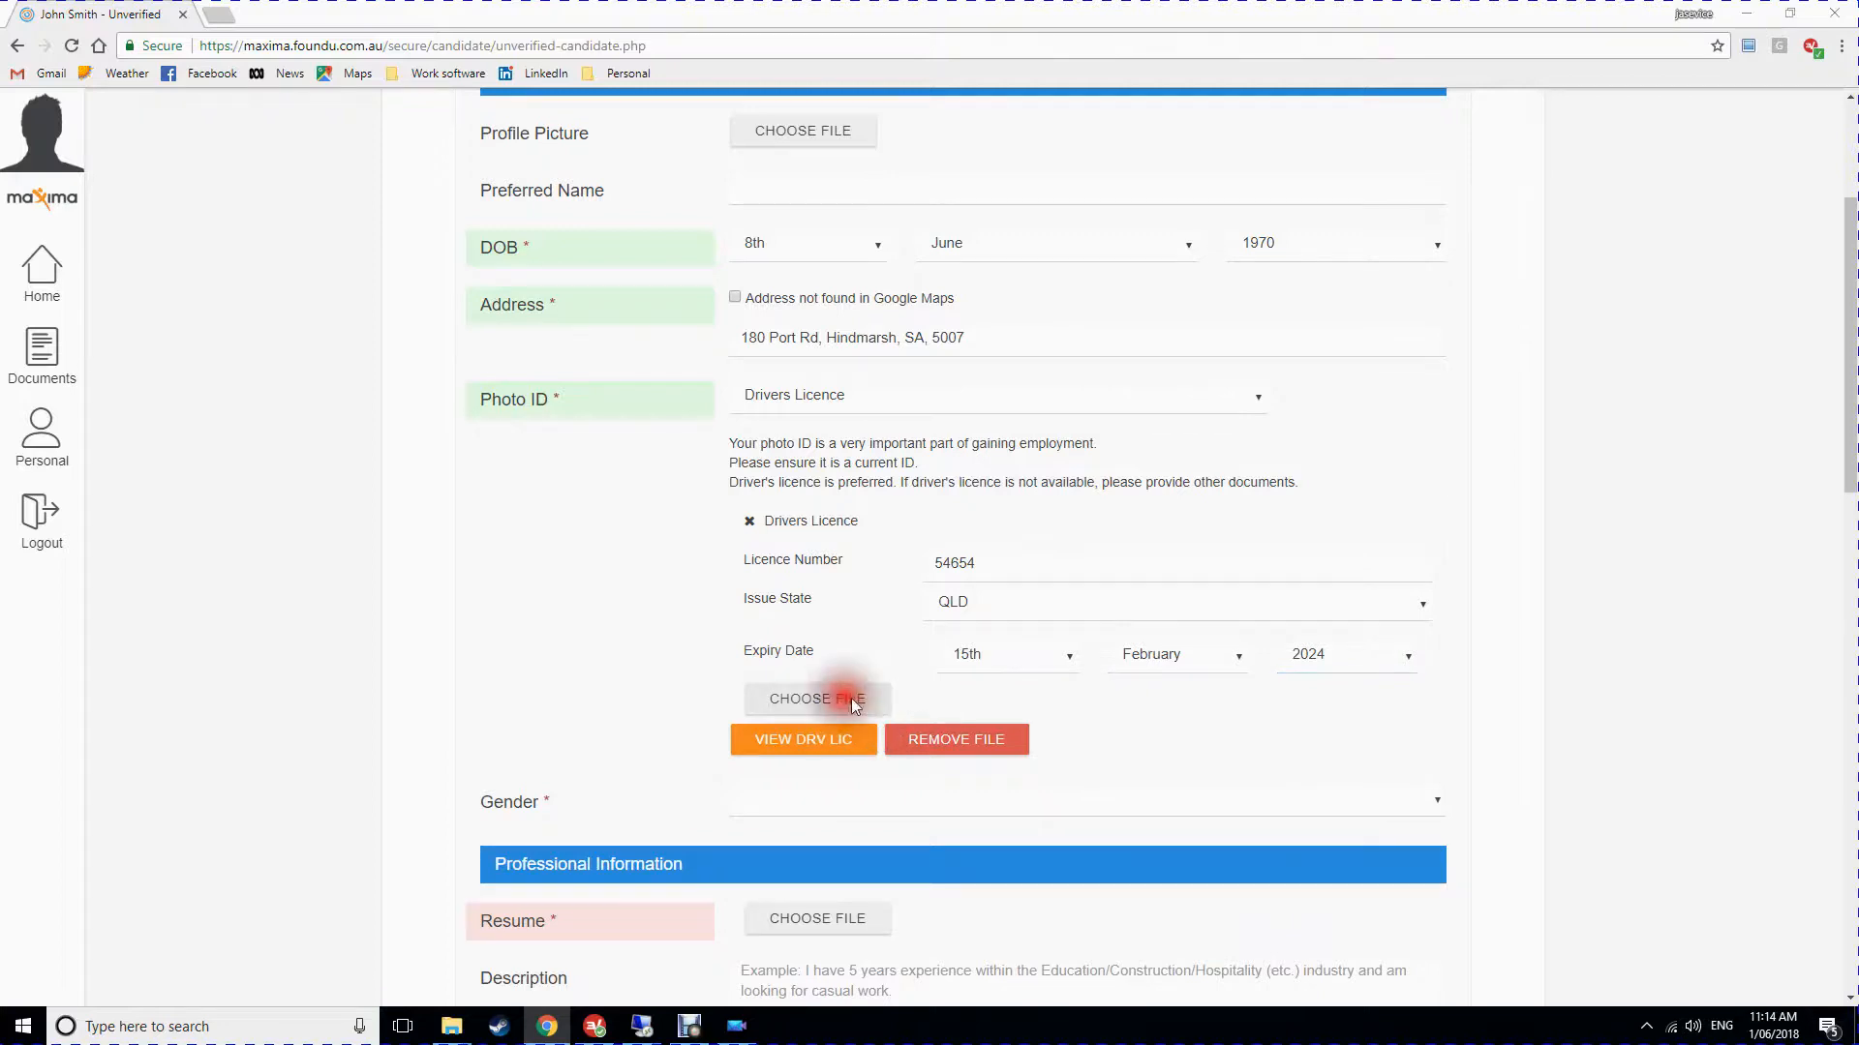
{"action": "double_click", "coordinate": [339, 180]}
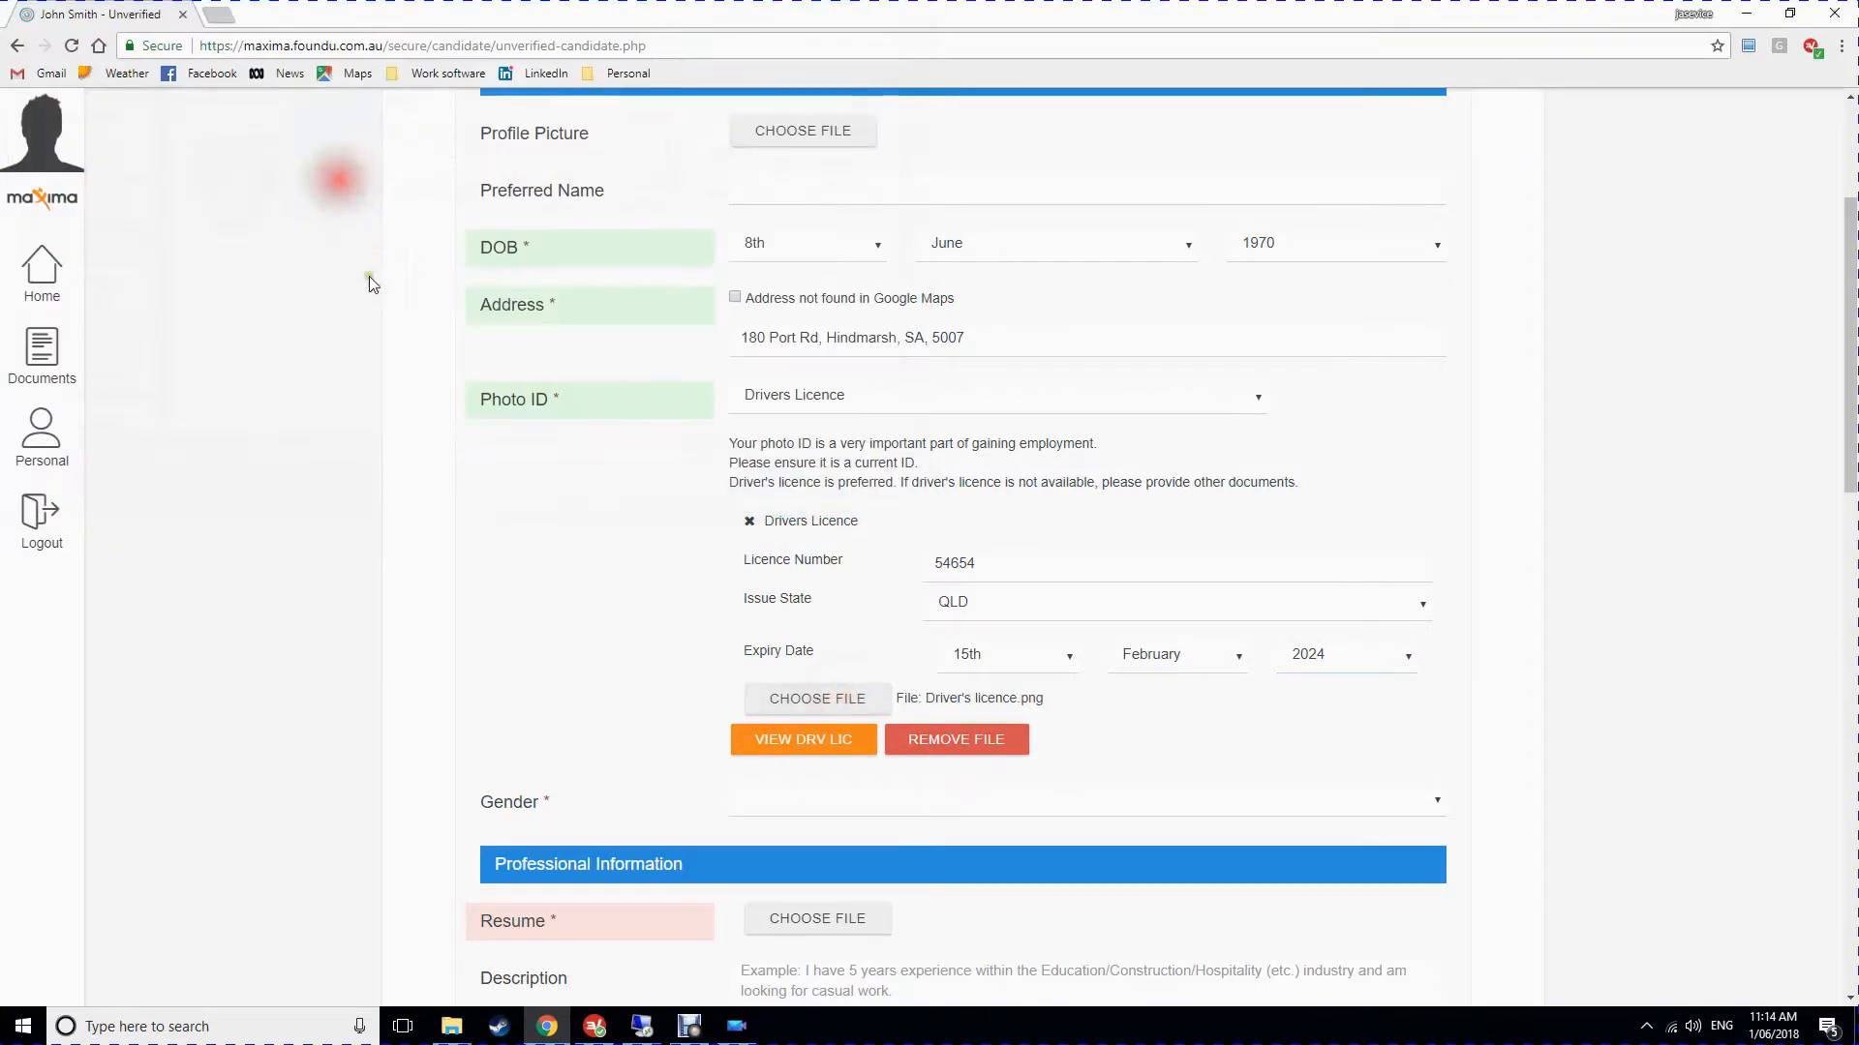
{"action": "scroll", "coordinate": [503, 620], "scroll_direction": "down", "scroll_amount": 2}
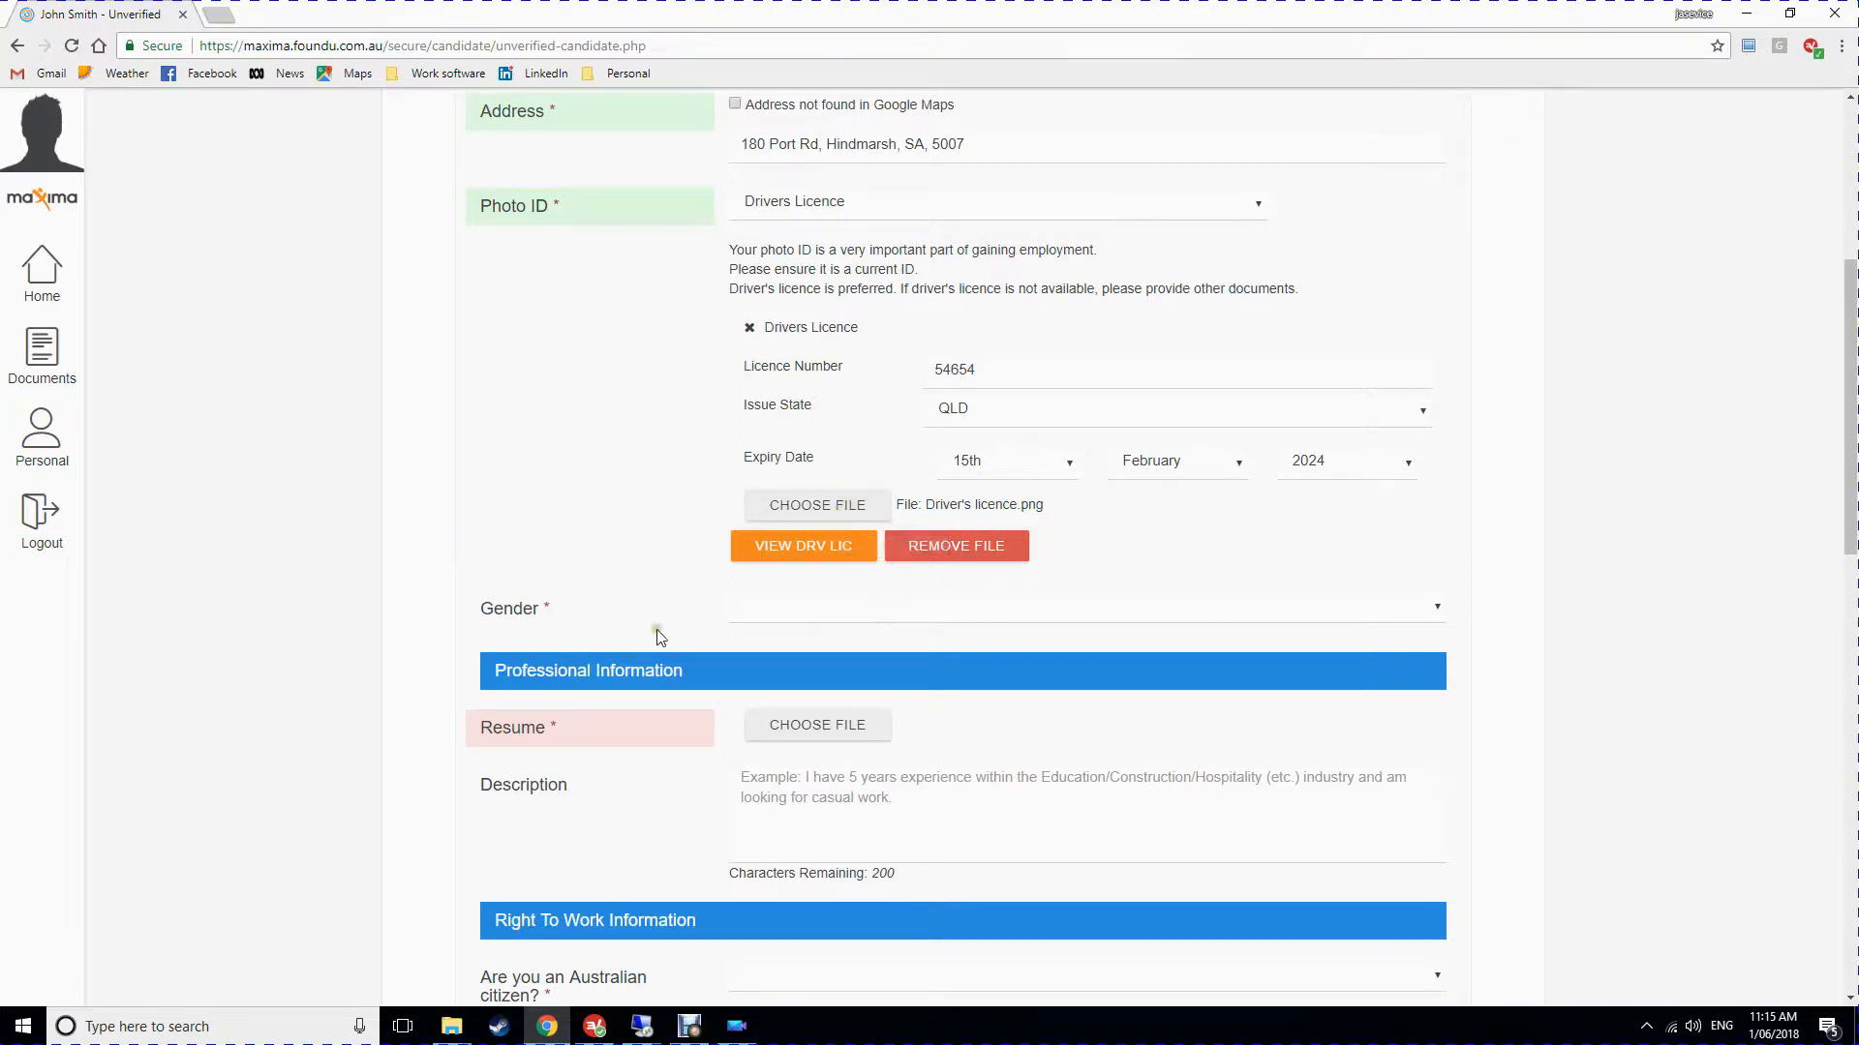
Set gender to Male and upload the My resume file as the resume.
{"action": "left_click", "coordinate": [868, 613]}
{"action": "left_click", "coordinate": [835, 656]}
{"action": "scroll", "coordinate": [830, 678], "scroll_direction": "down", "scroll_amount": 4}
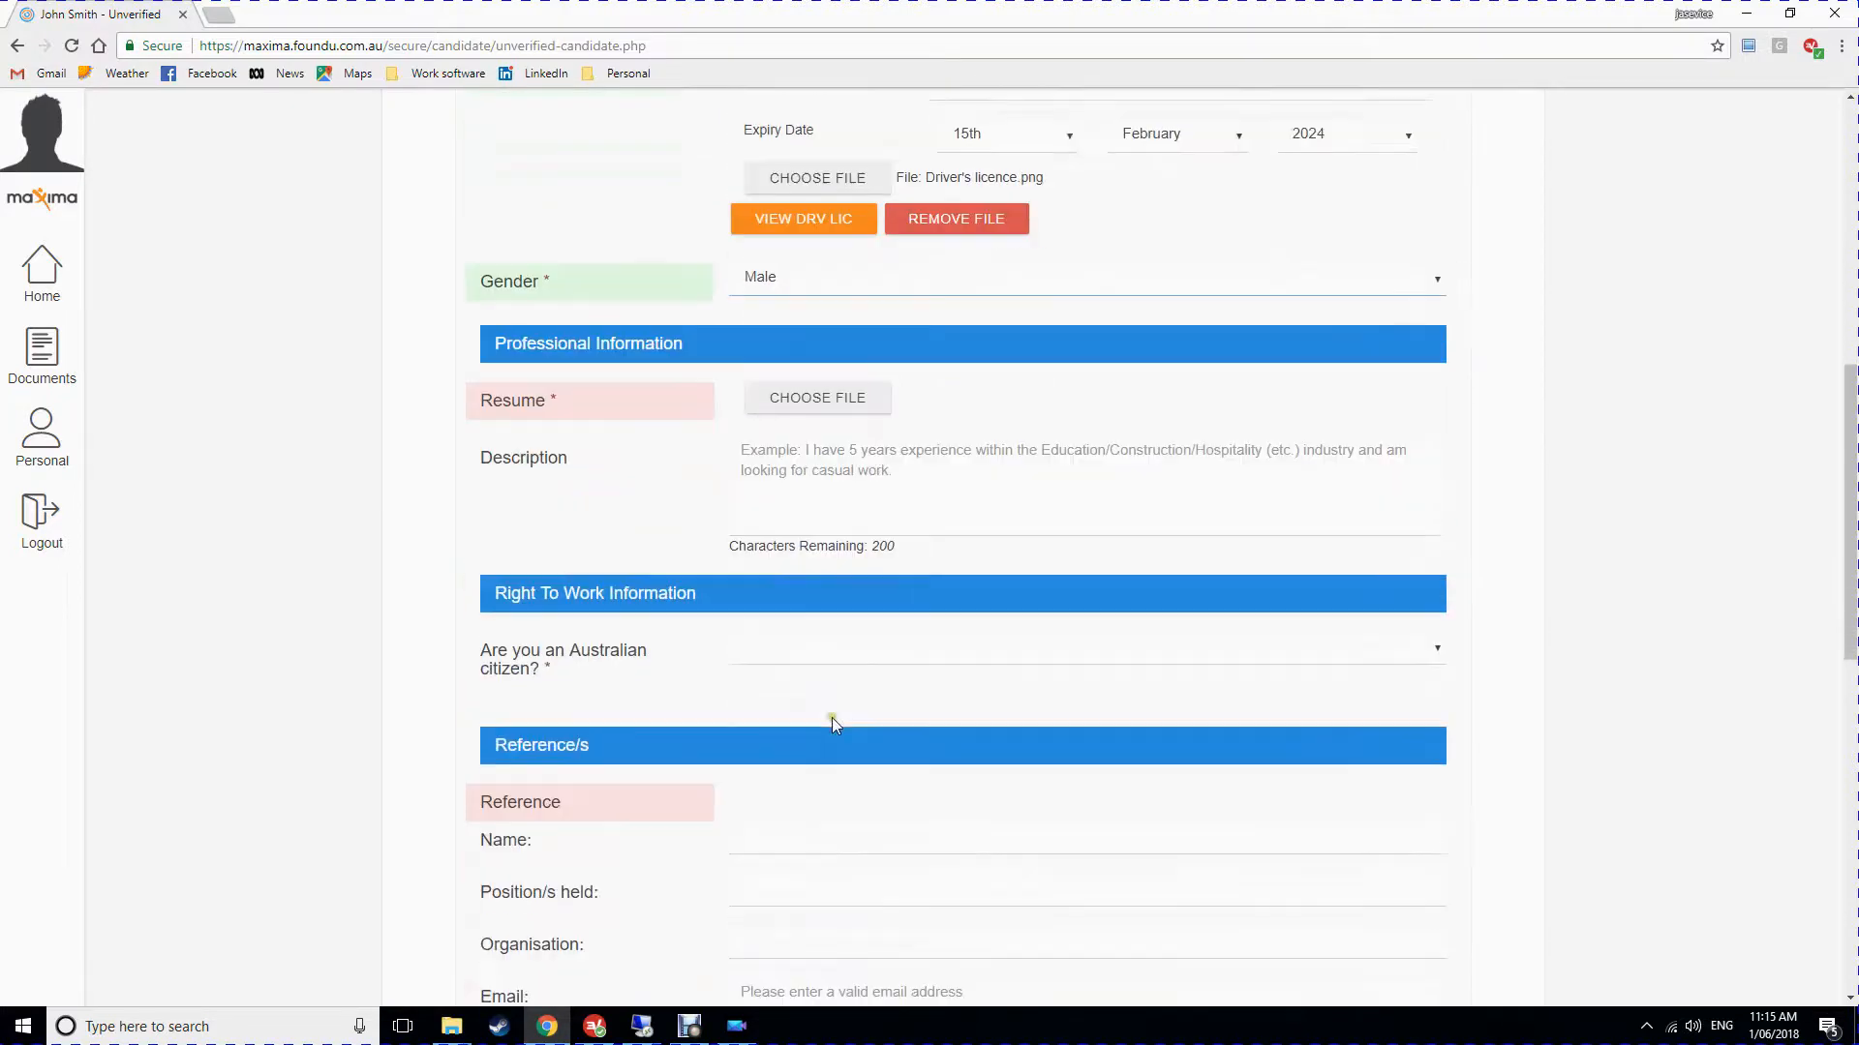
{"action": "left_click", "coordinate": [889, 343]}
{"action": "left_click", "coordinate": [648, 182]}
{"action": "left_click", "coordinate": [761, 489]}
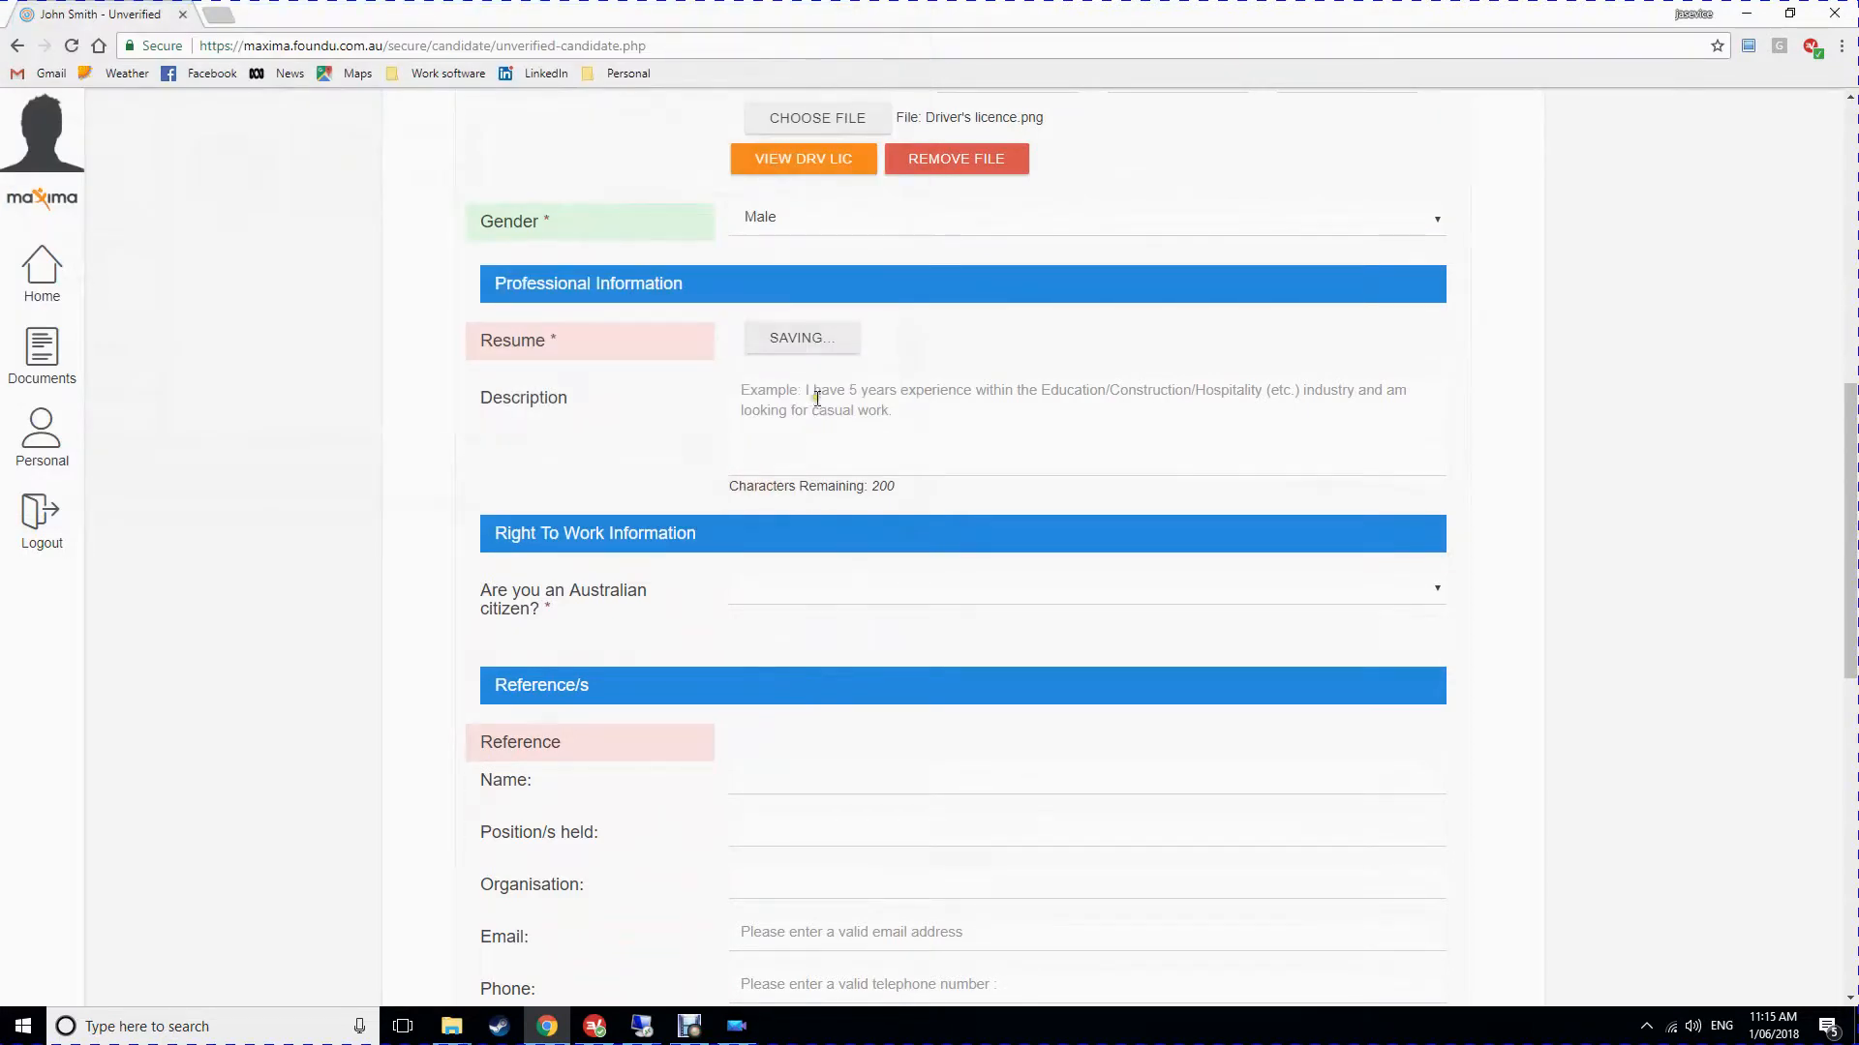
Write the description: 'I am an experienced accountant looking for some temporary or contract work. Open to all offers'.
{"action": "left_click", "coordinate": [858, 426]}
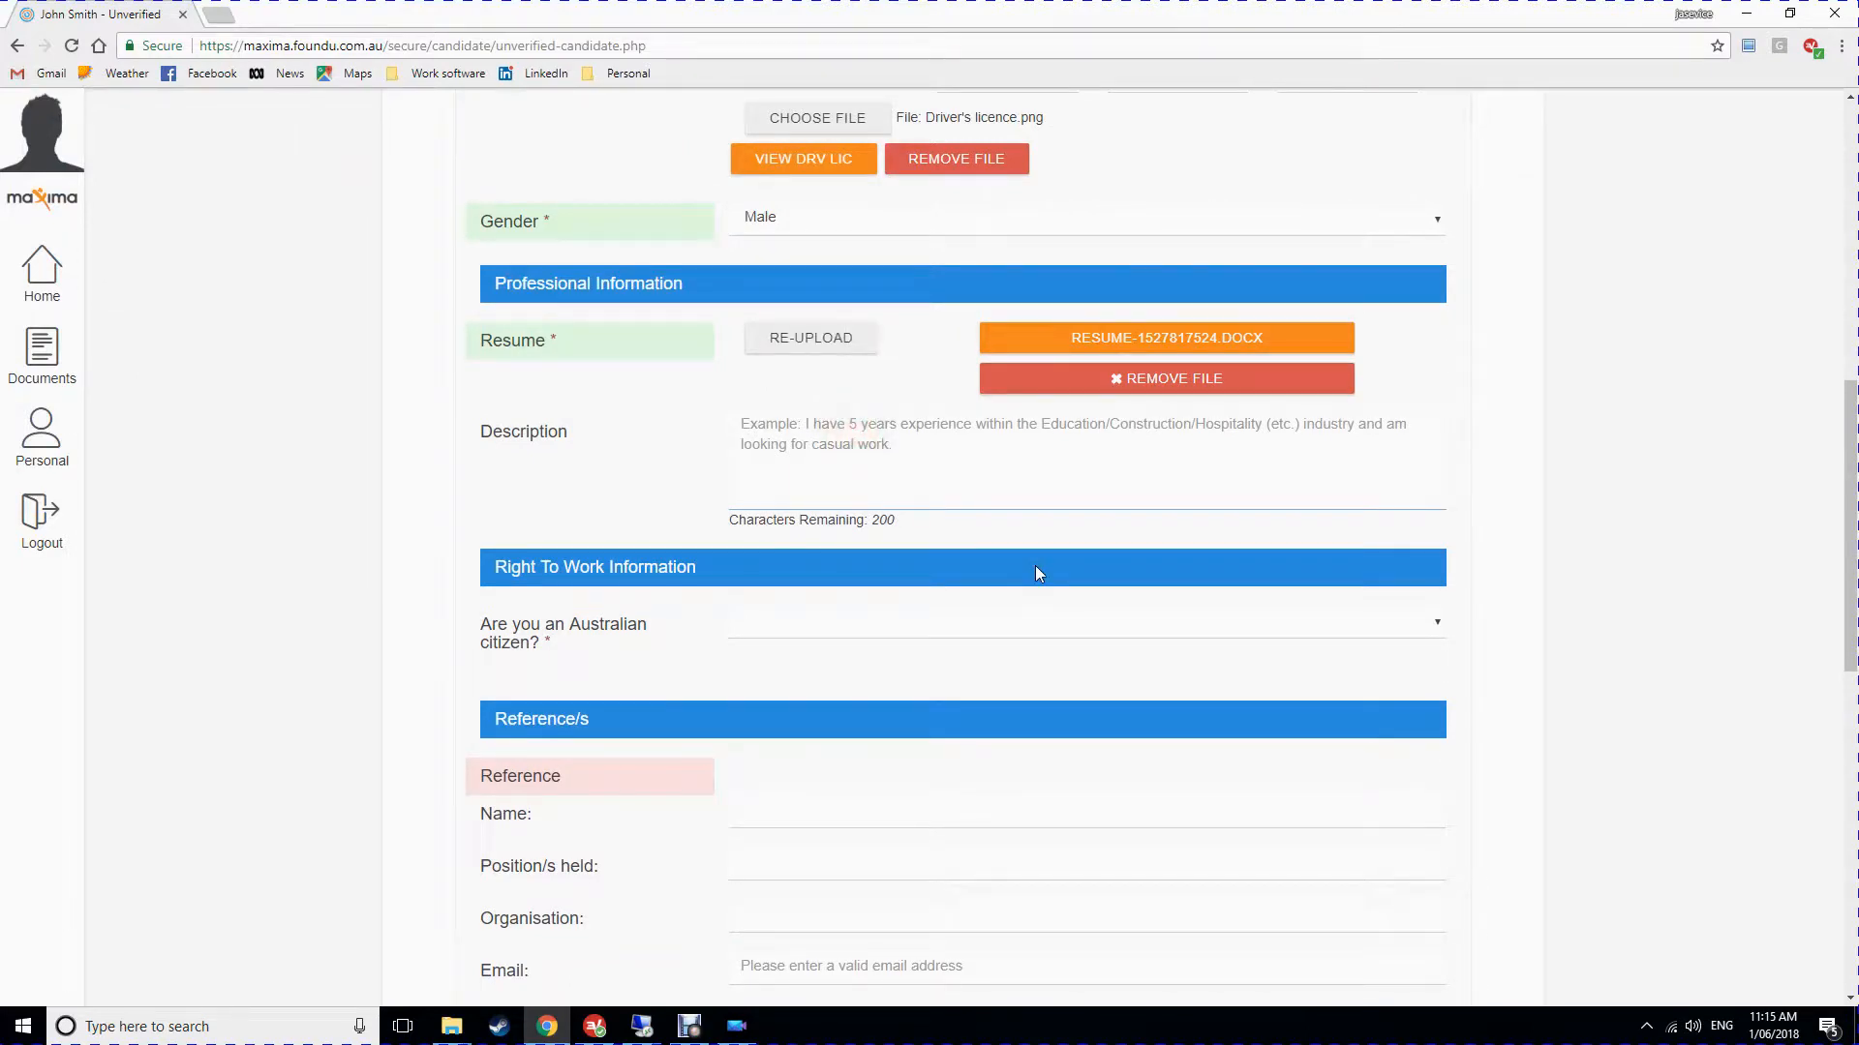
{"action": "type", "text": "I a"}
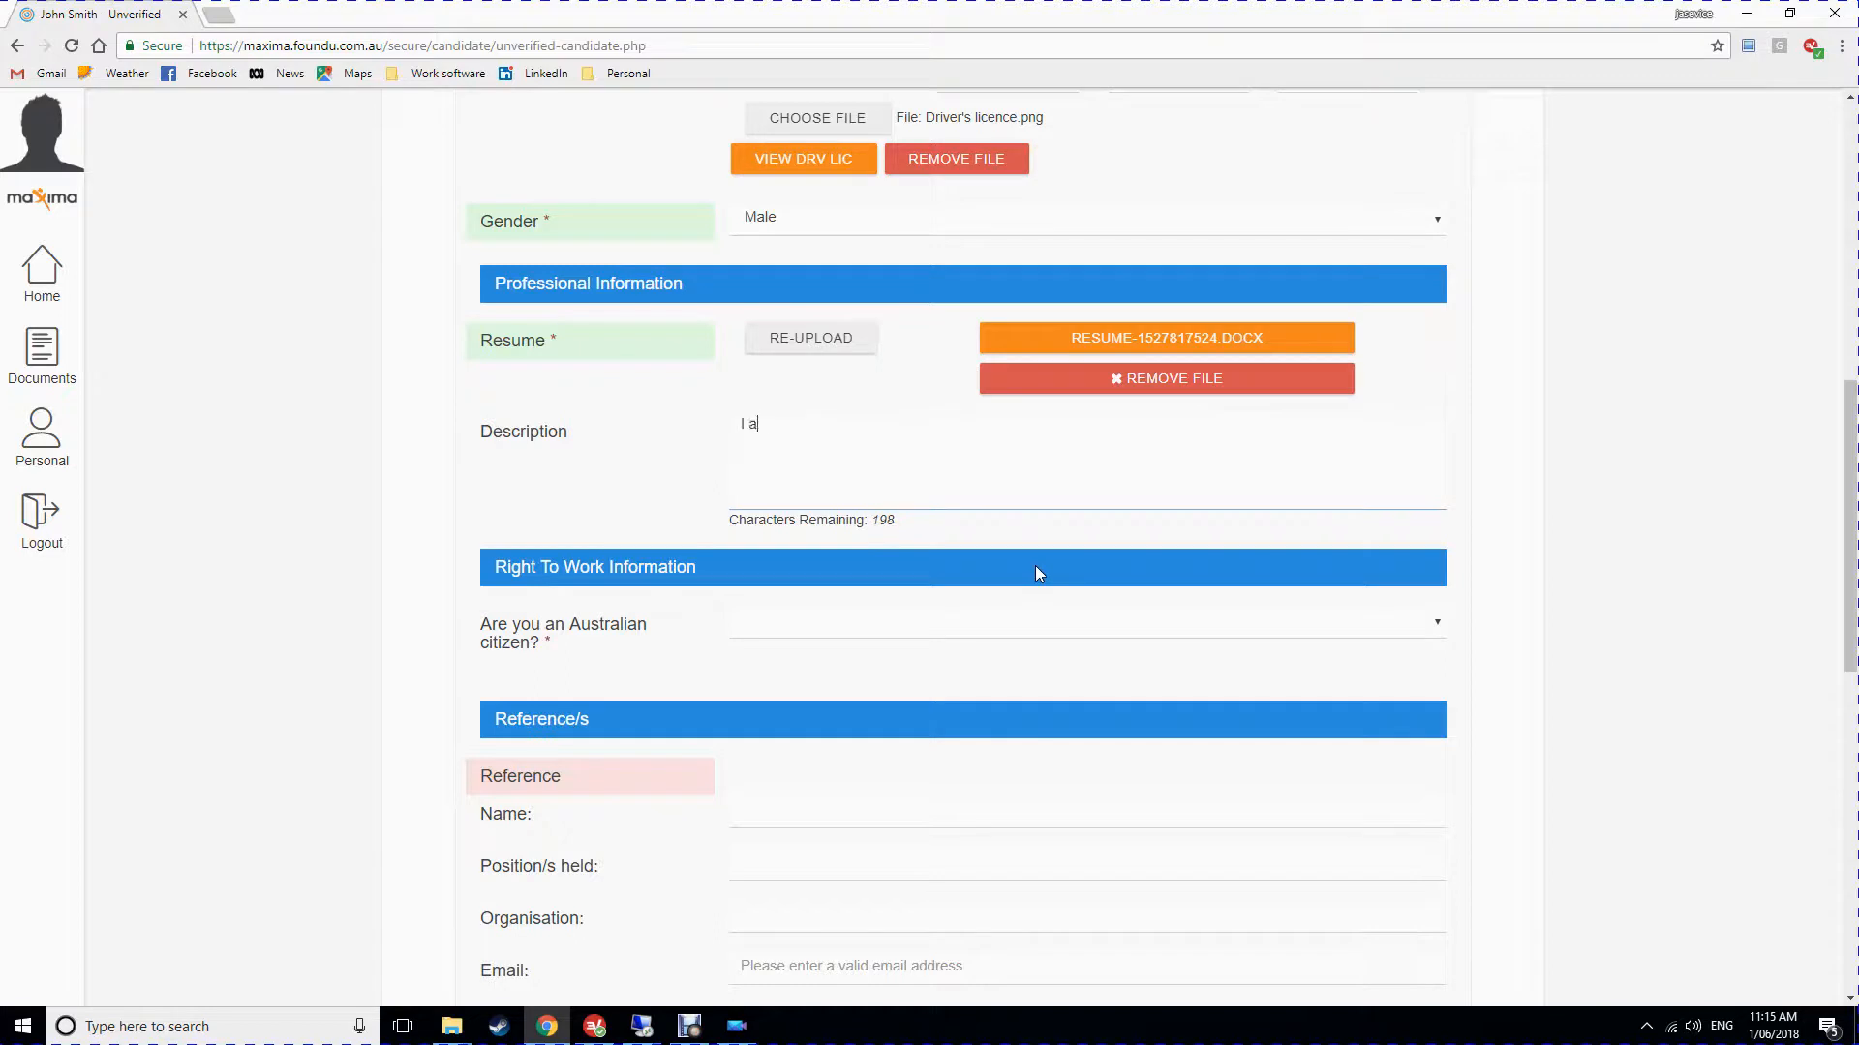
{"action": "type", "text": "m an experienced accountant lookin"}
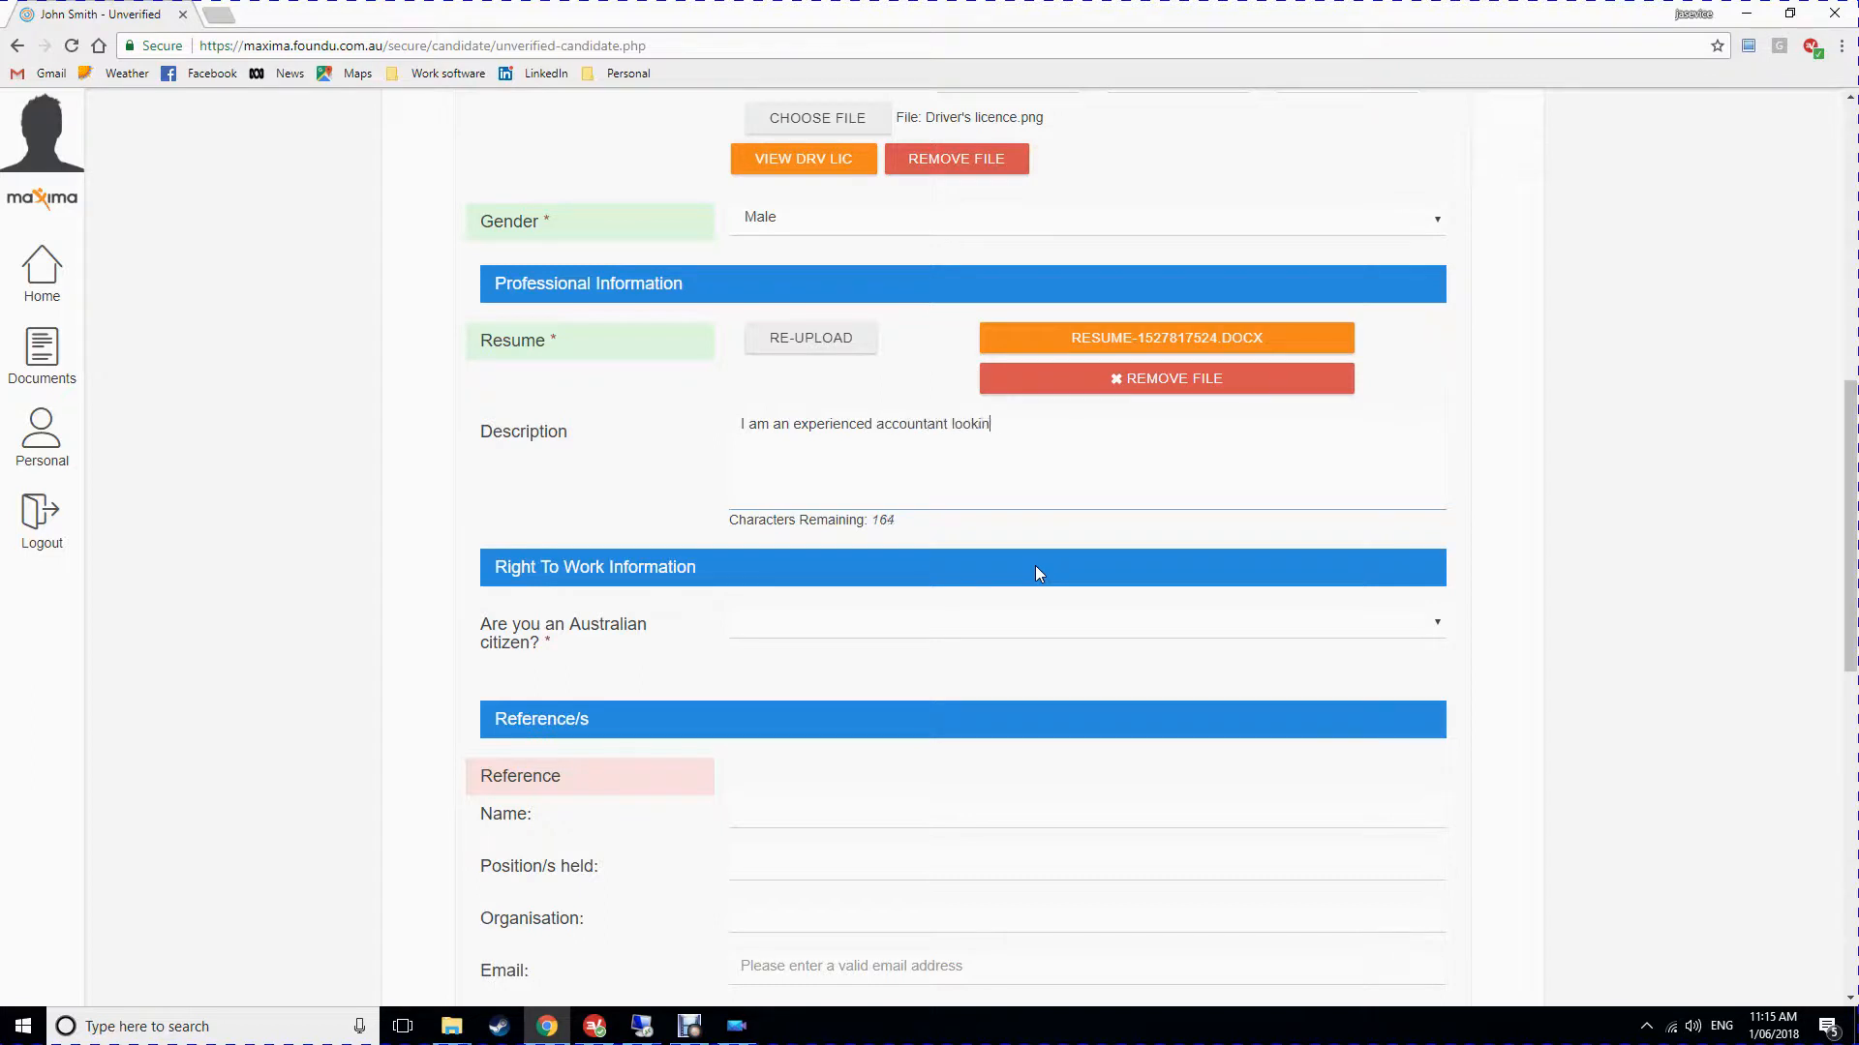
{"action": "type", "text": "g for some temporary or contract work. Open "}
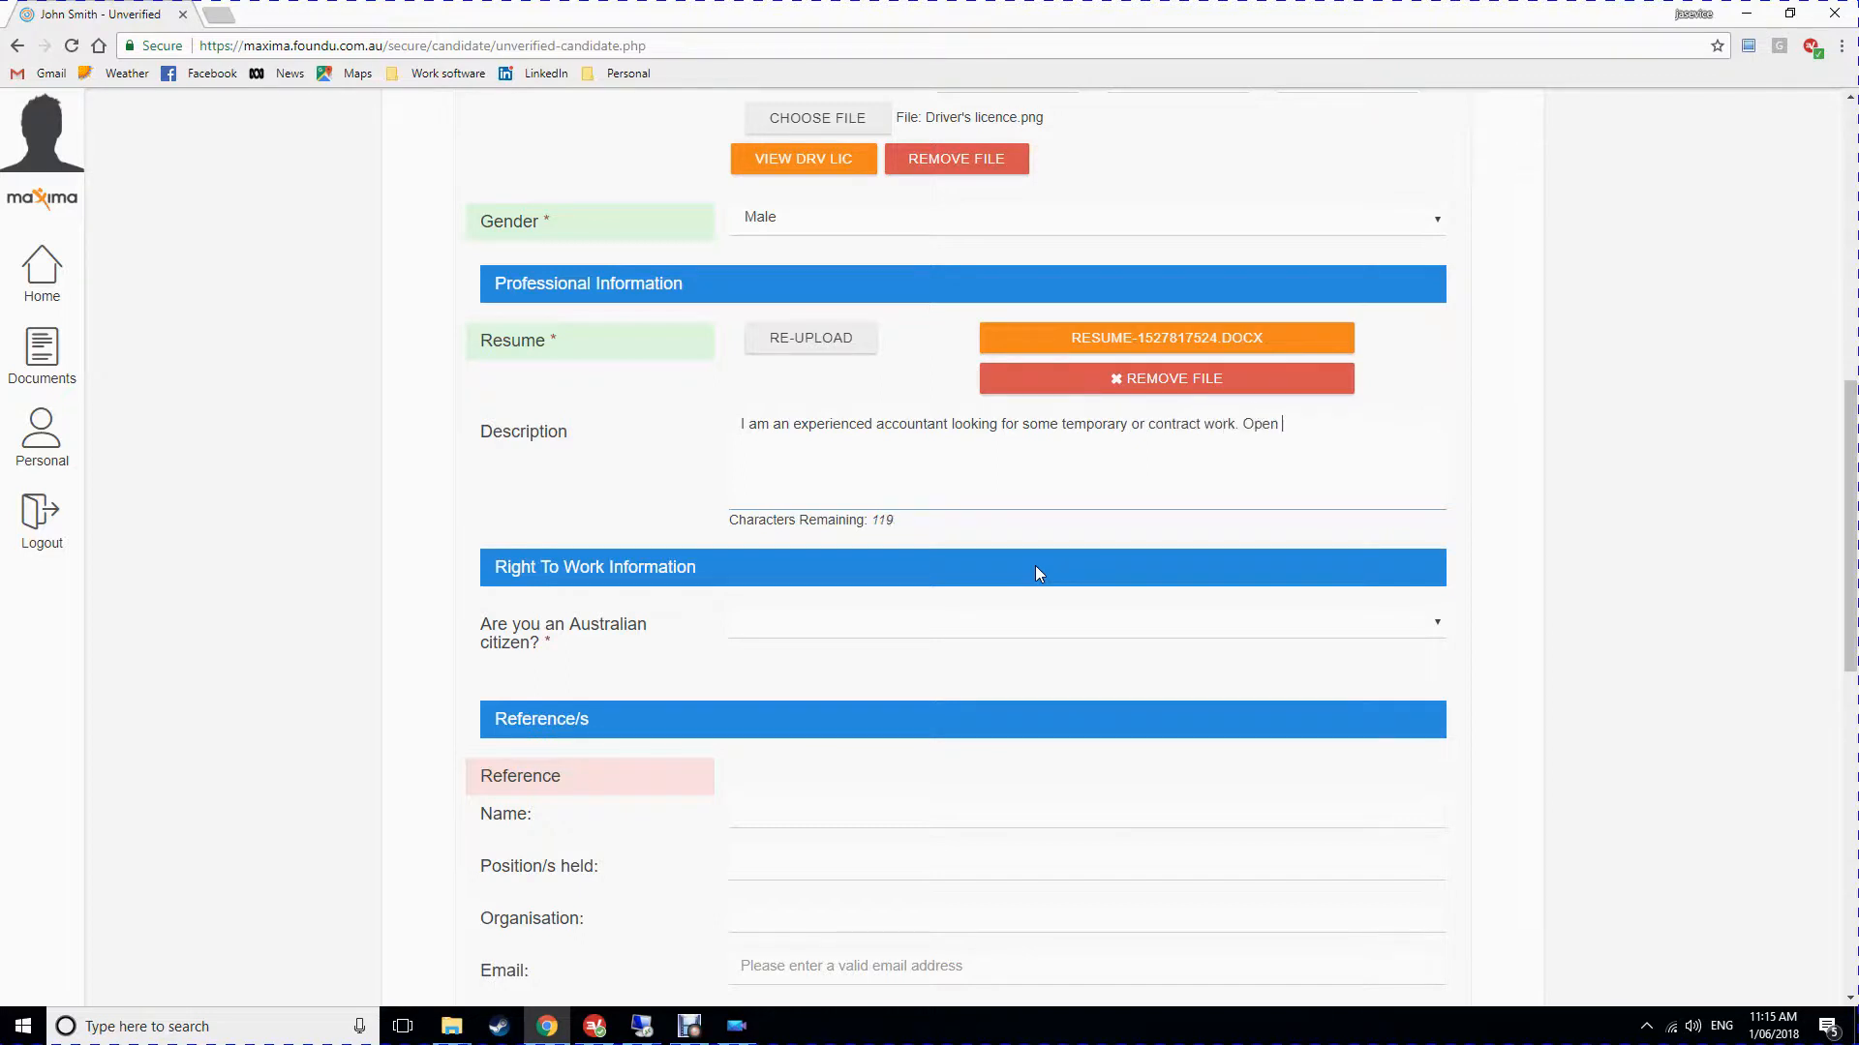
{"action": "type", "text": "to all offers."}
{"action": "scroll", "coordinate": [832, 593], "scroll_direction": "down", "scroll_amount": 2}
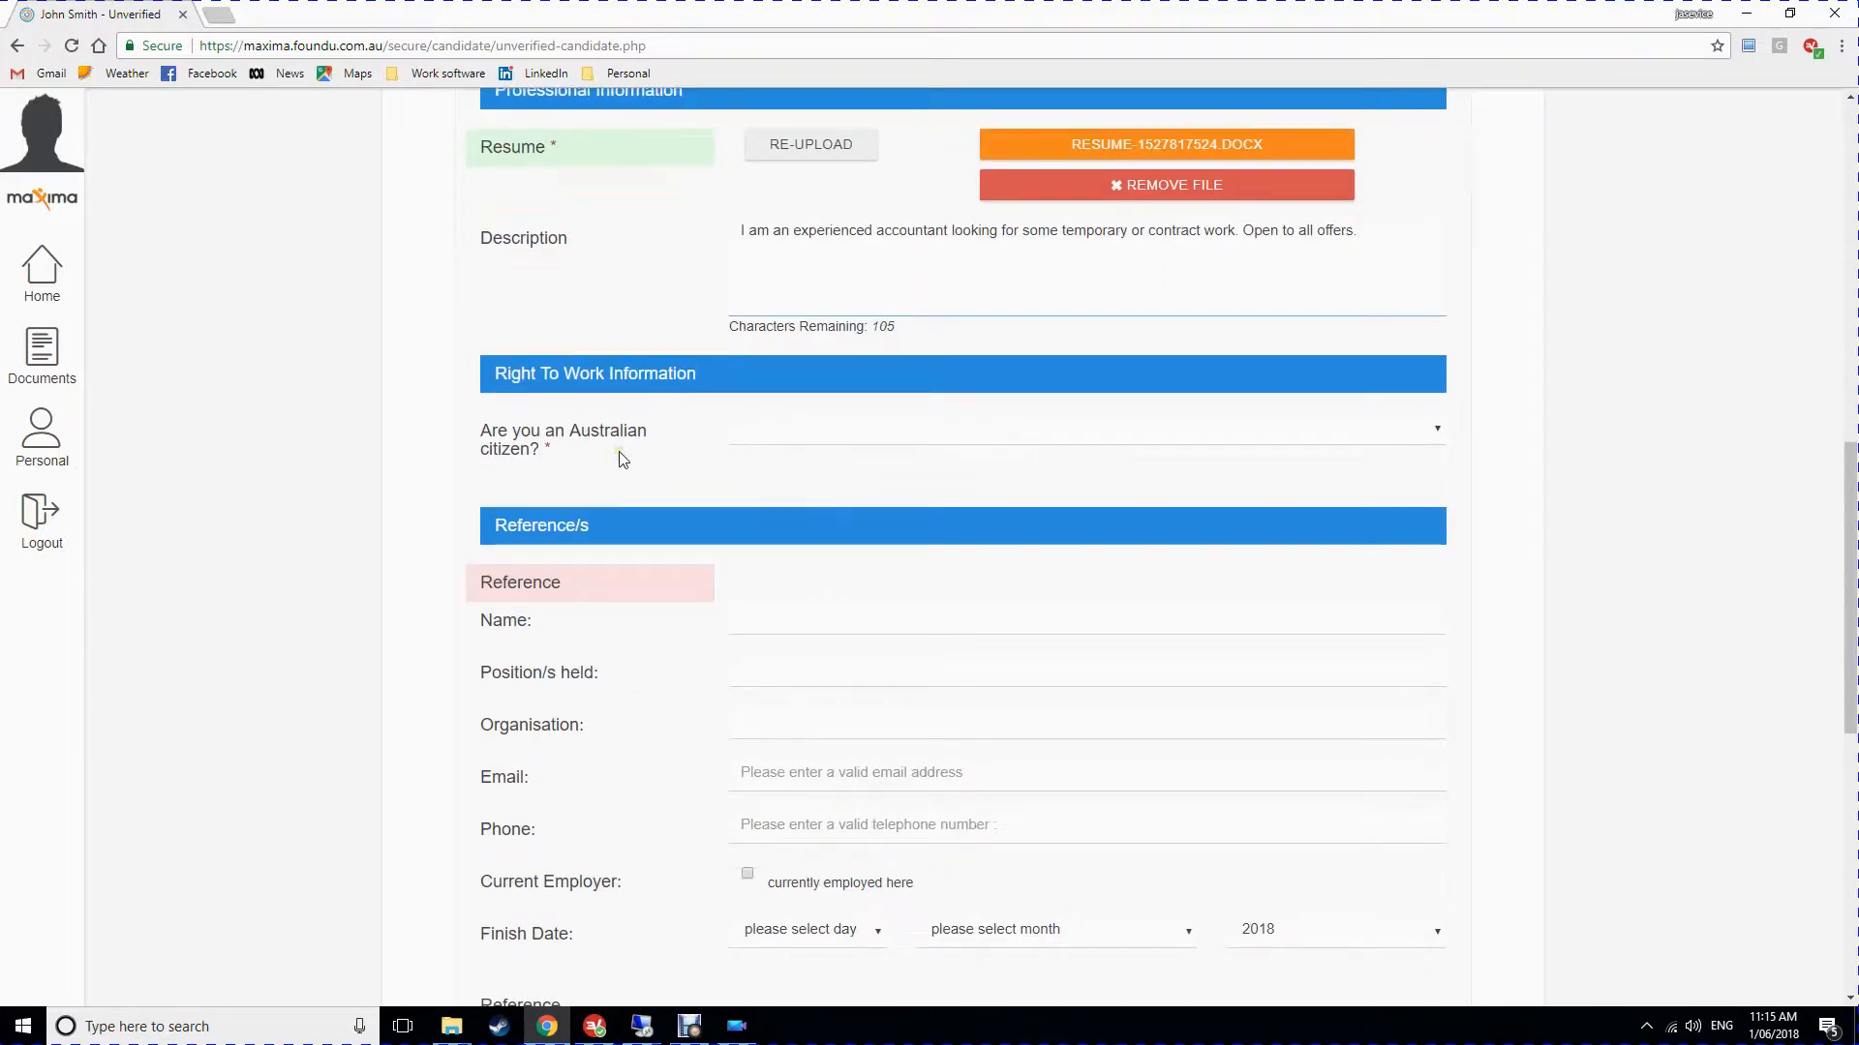
Answer Yes to the Australian citizen question.
{"action": "left_click", "coordinate": [770, 427]}
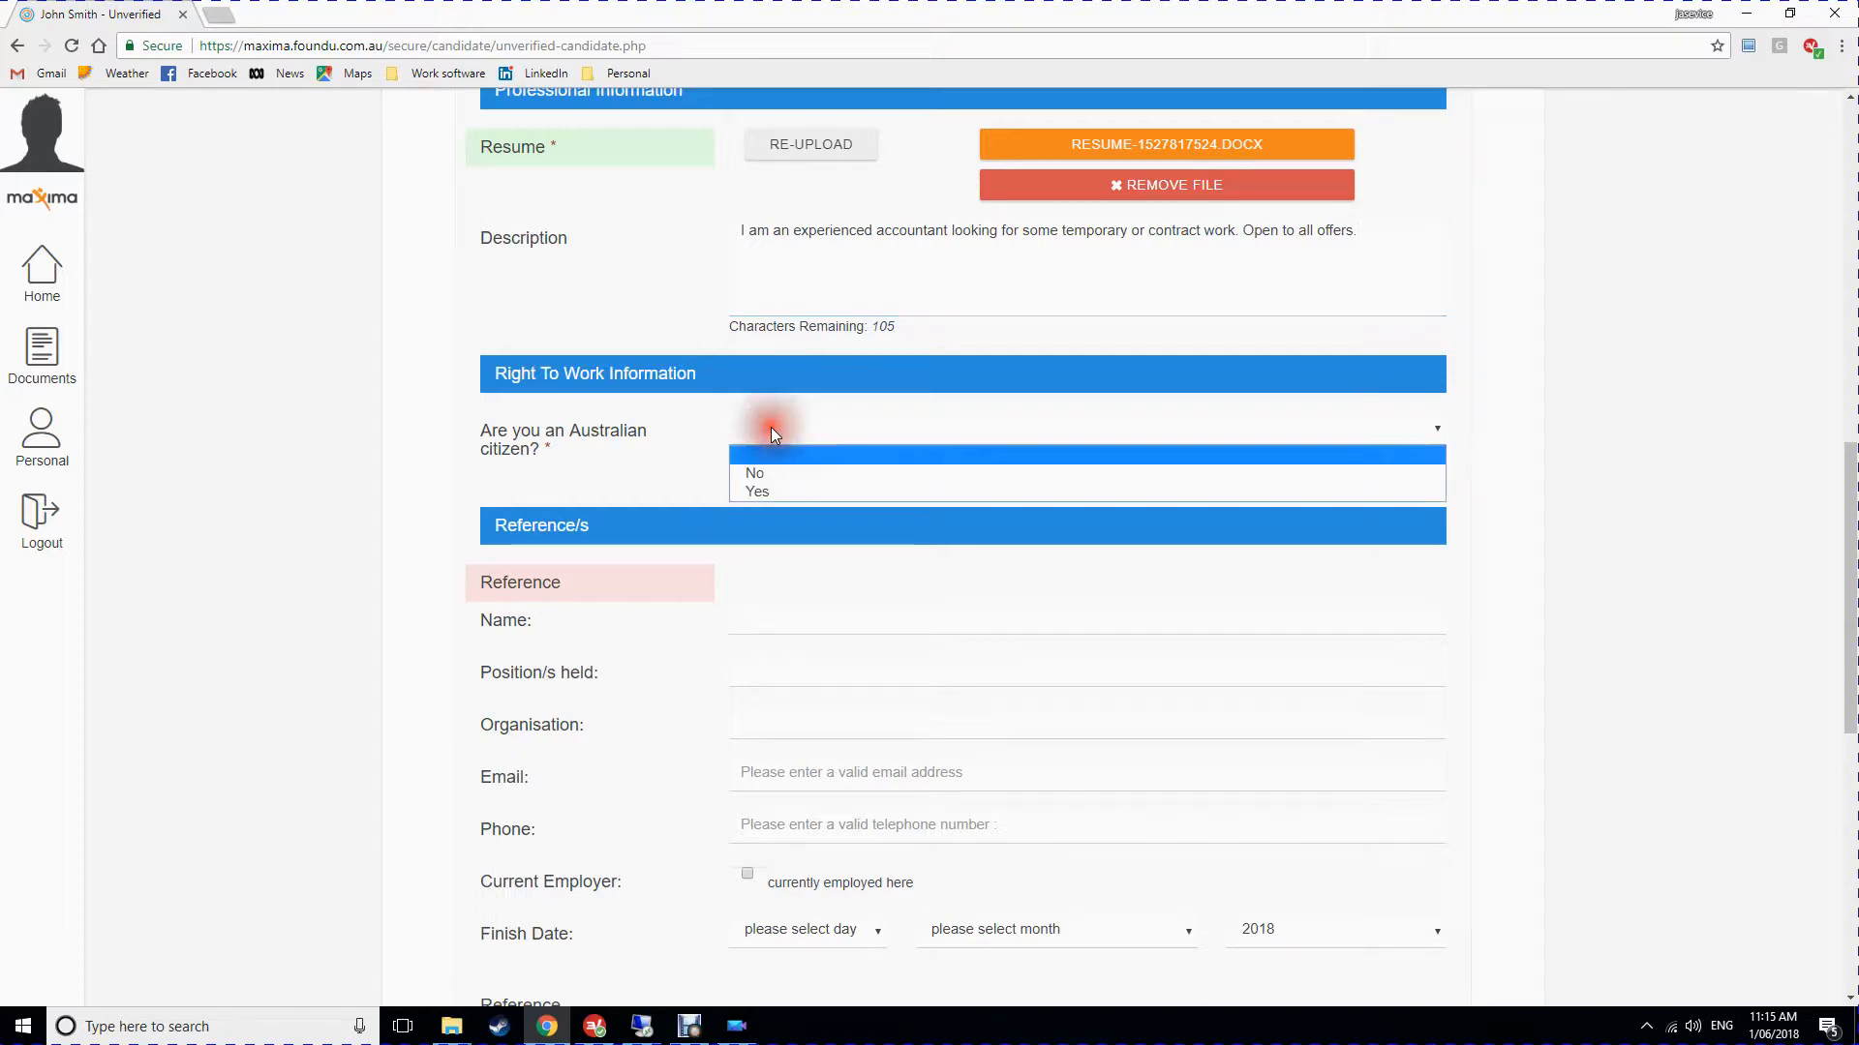
{"action": "left_click", "coordinate": [801, 490]}
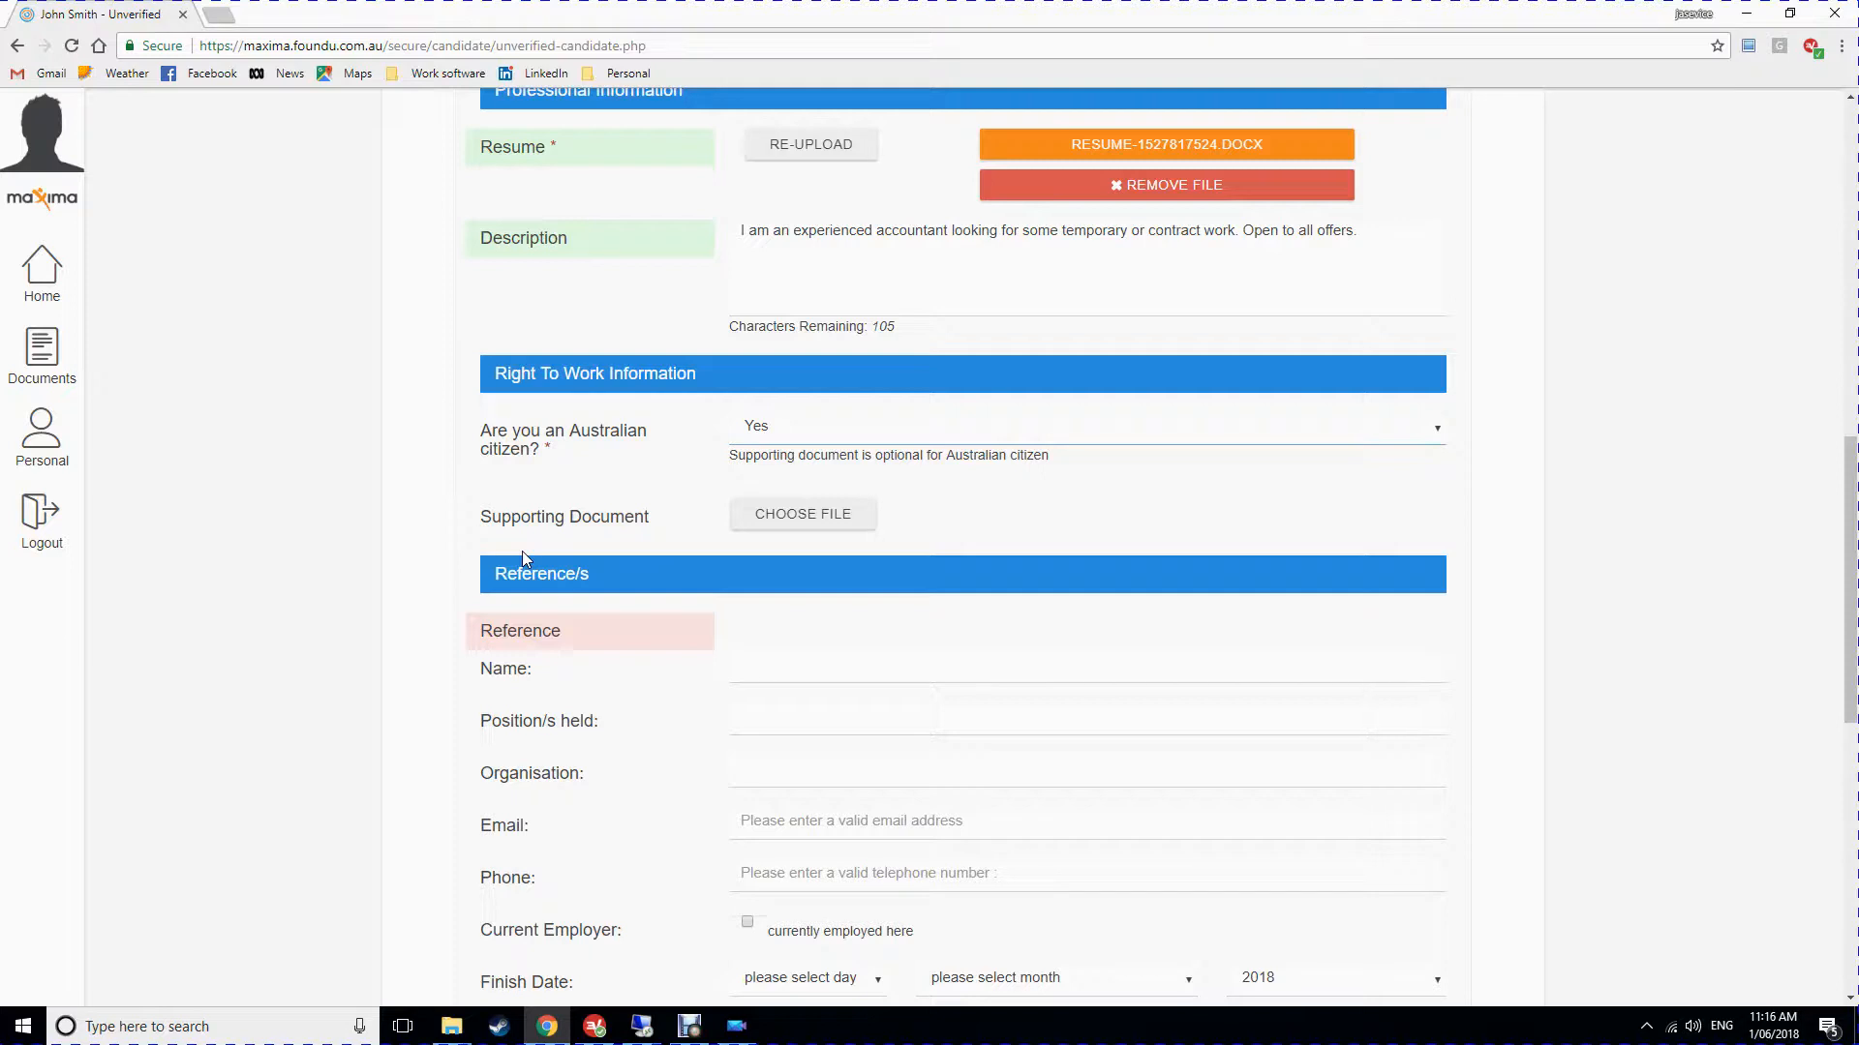
{"action": "scroll", "coordinate": [660, 528], "scroll_direction": "down", "scroll_amount": 1}
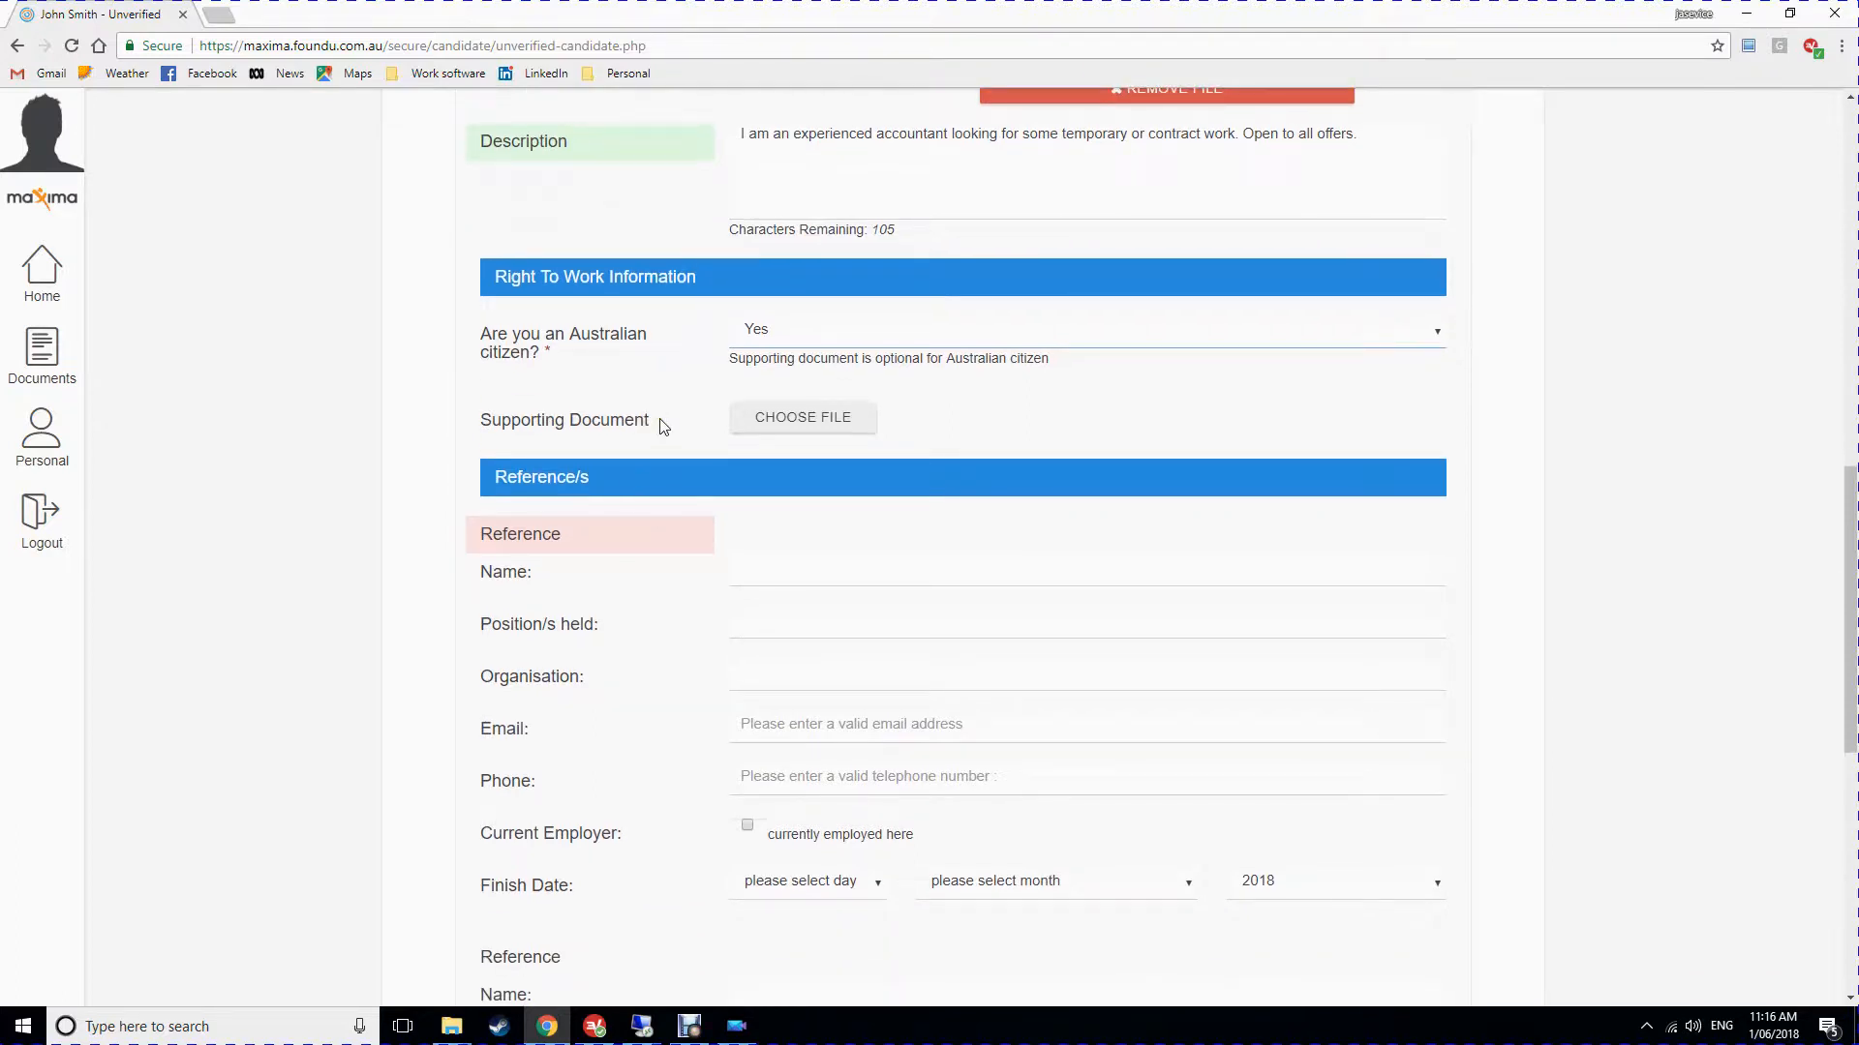
Attach the Passport image as the right-to-work supporting document.
{"action": "left_click", "coordinate": [780, 426]}
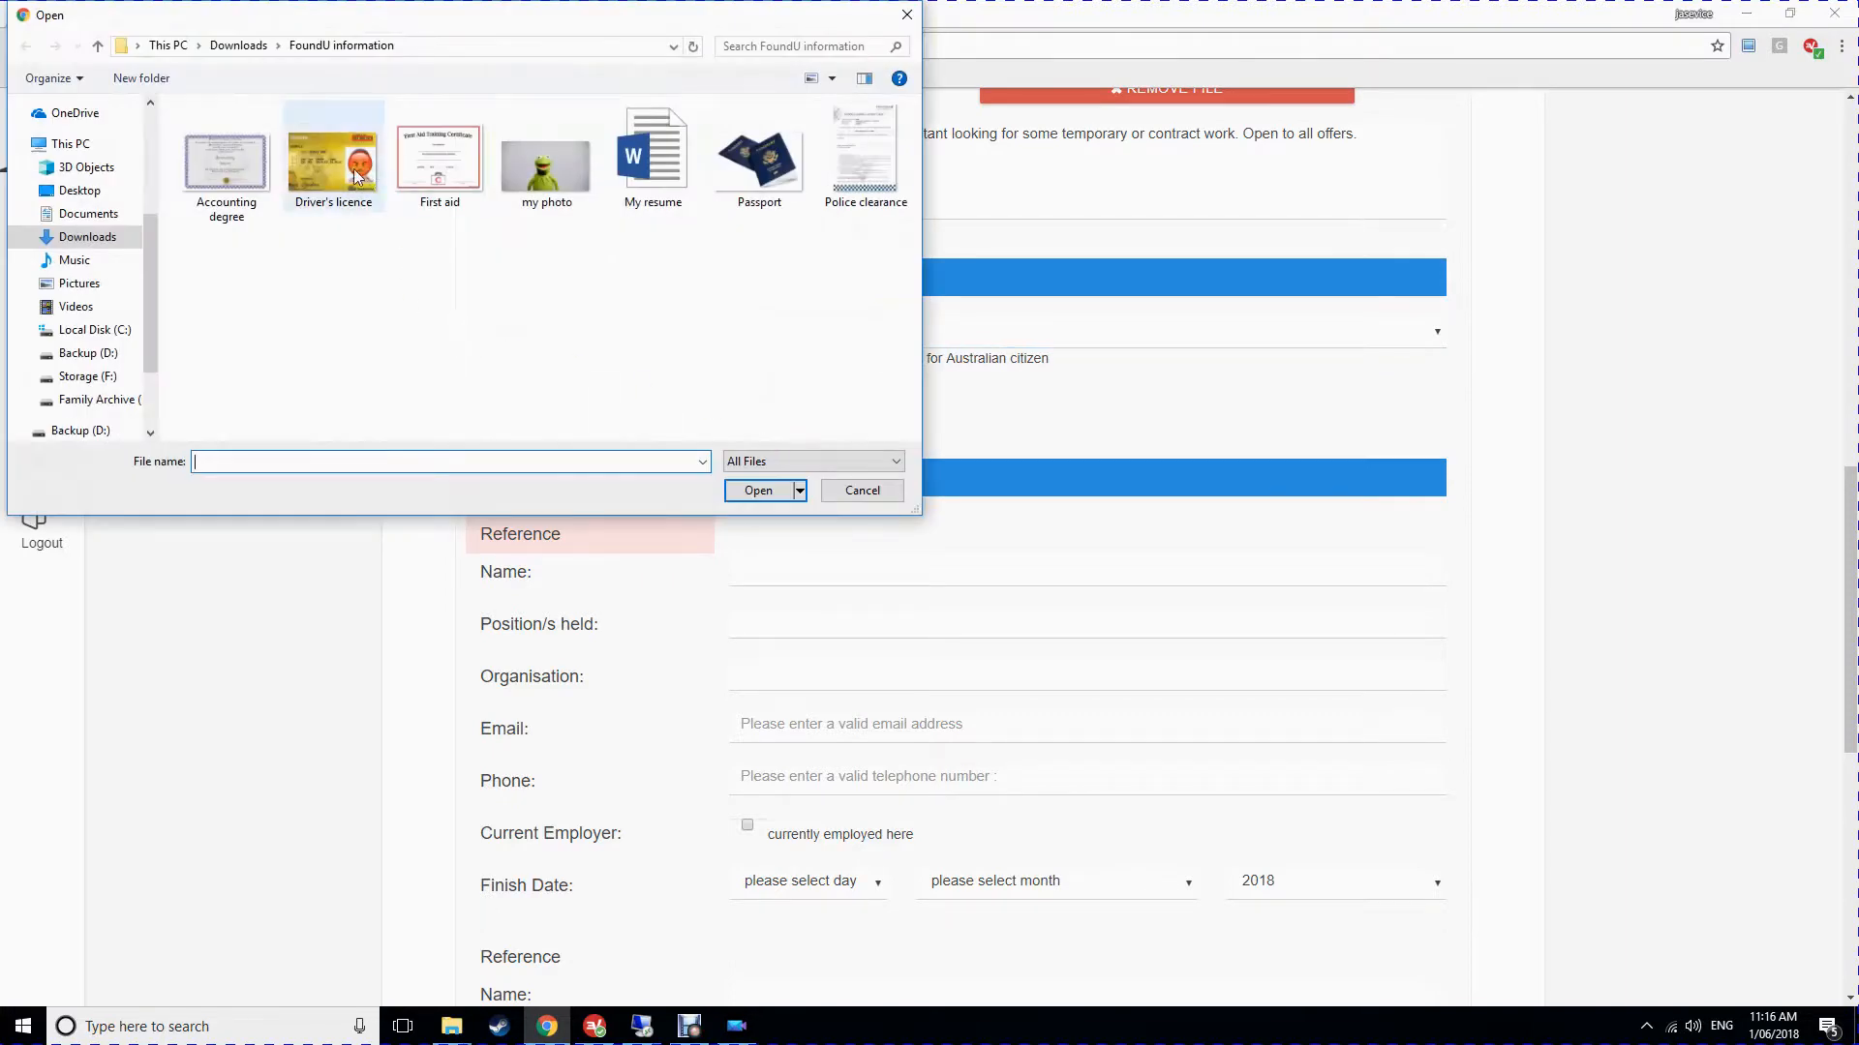
{"action": "double_click", "coordinate": [786, 159]}
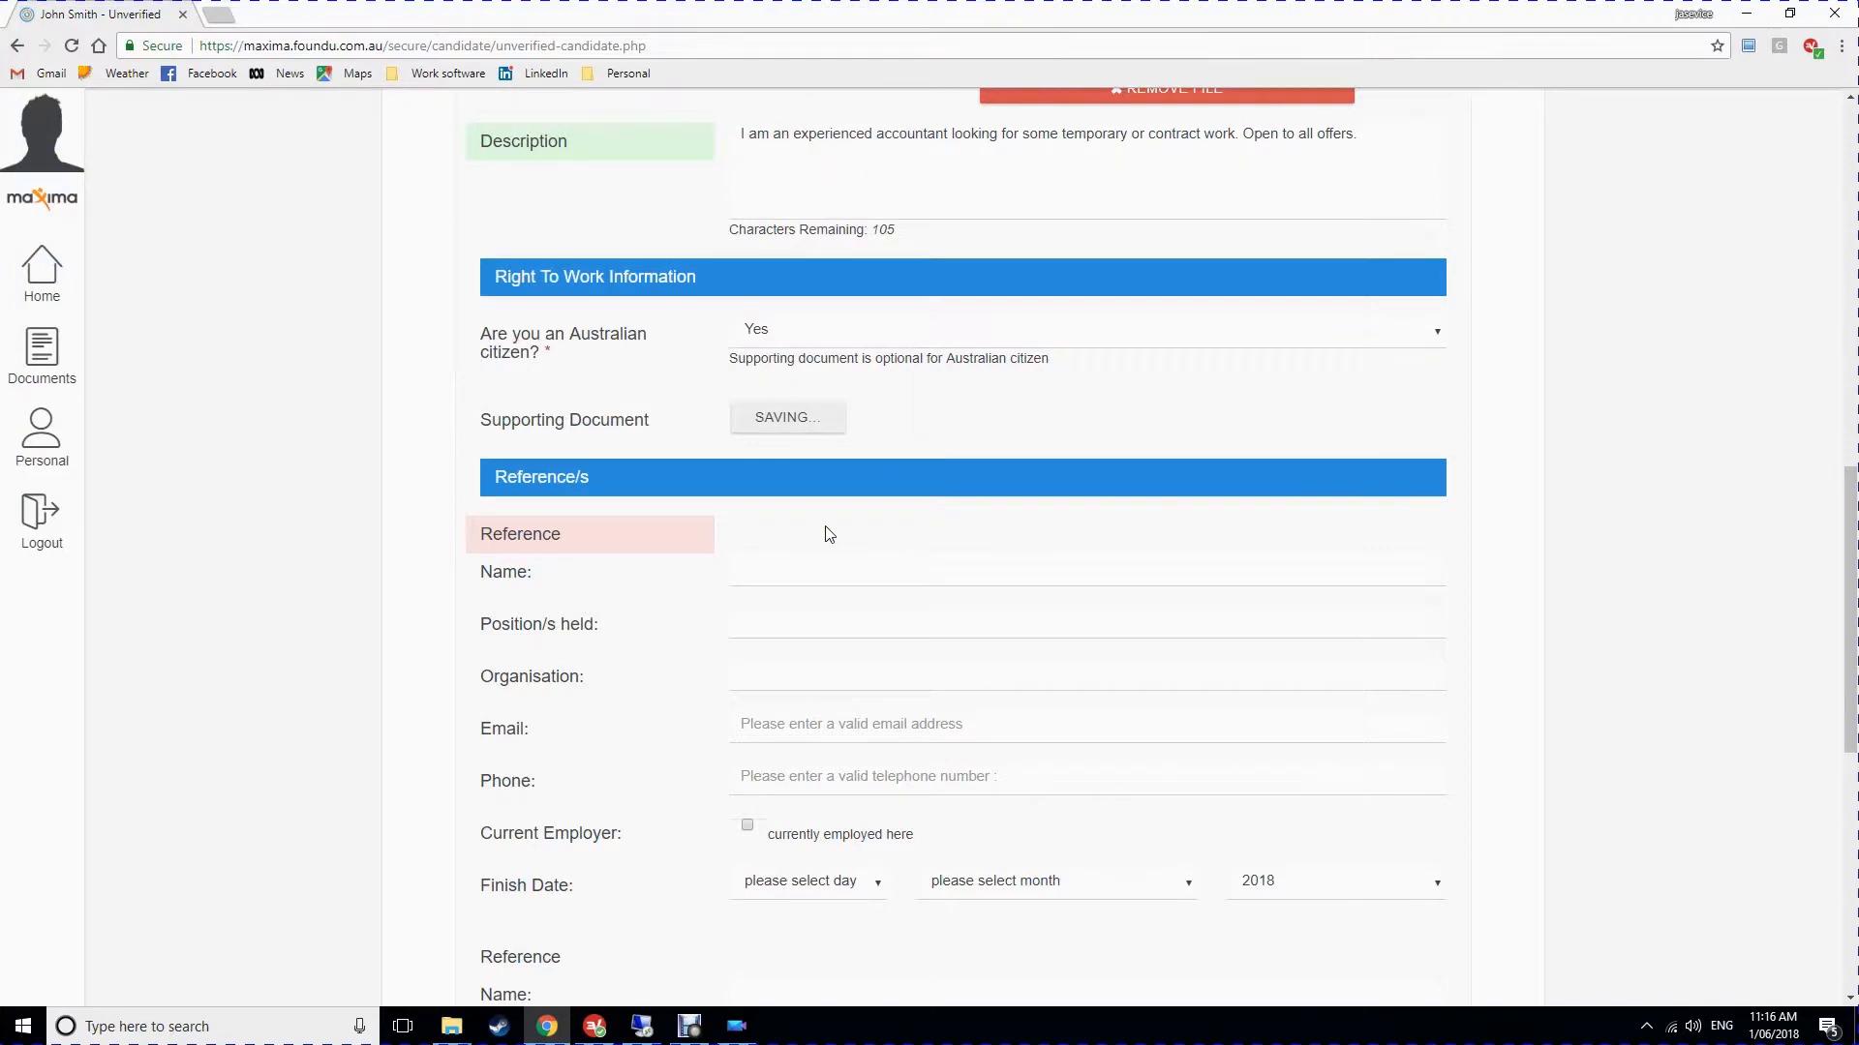
{"action": "scroll", "coordinate": [830, 534], "scroll_direction": "down", "scroll_amount": 1}
{"action": "scroll", "coordinate": [830, 535], "scroll_direction": "down", "scroll_amount": 1}
{"action": "left_click", "coordinate": [766, 561]}
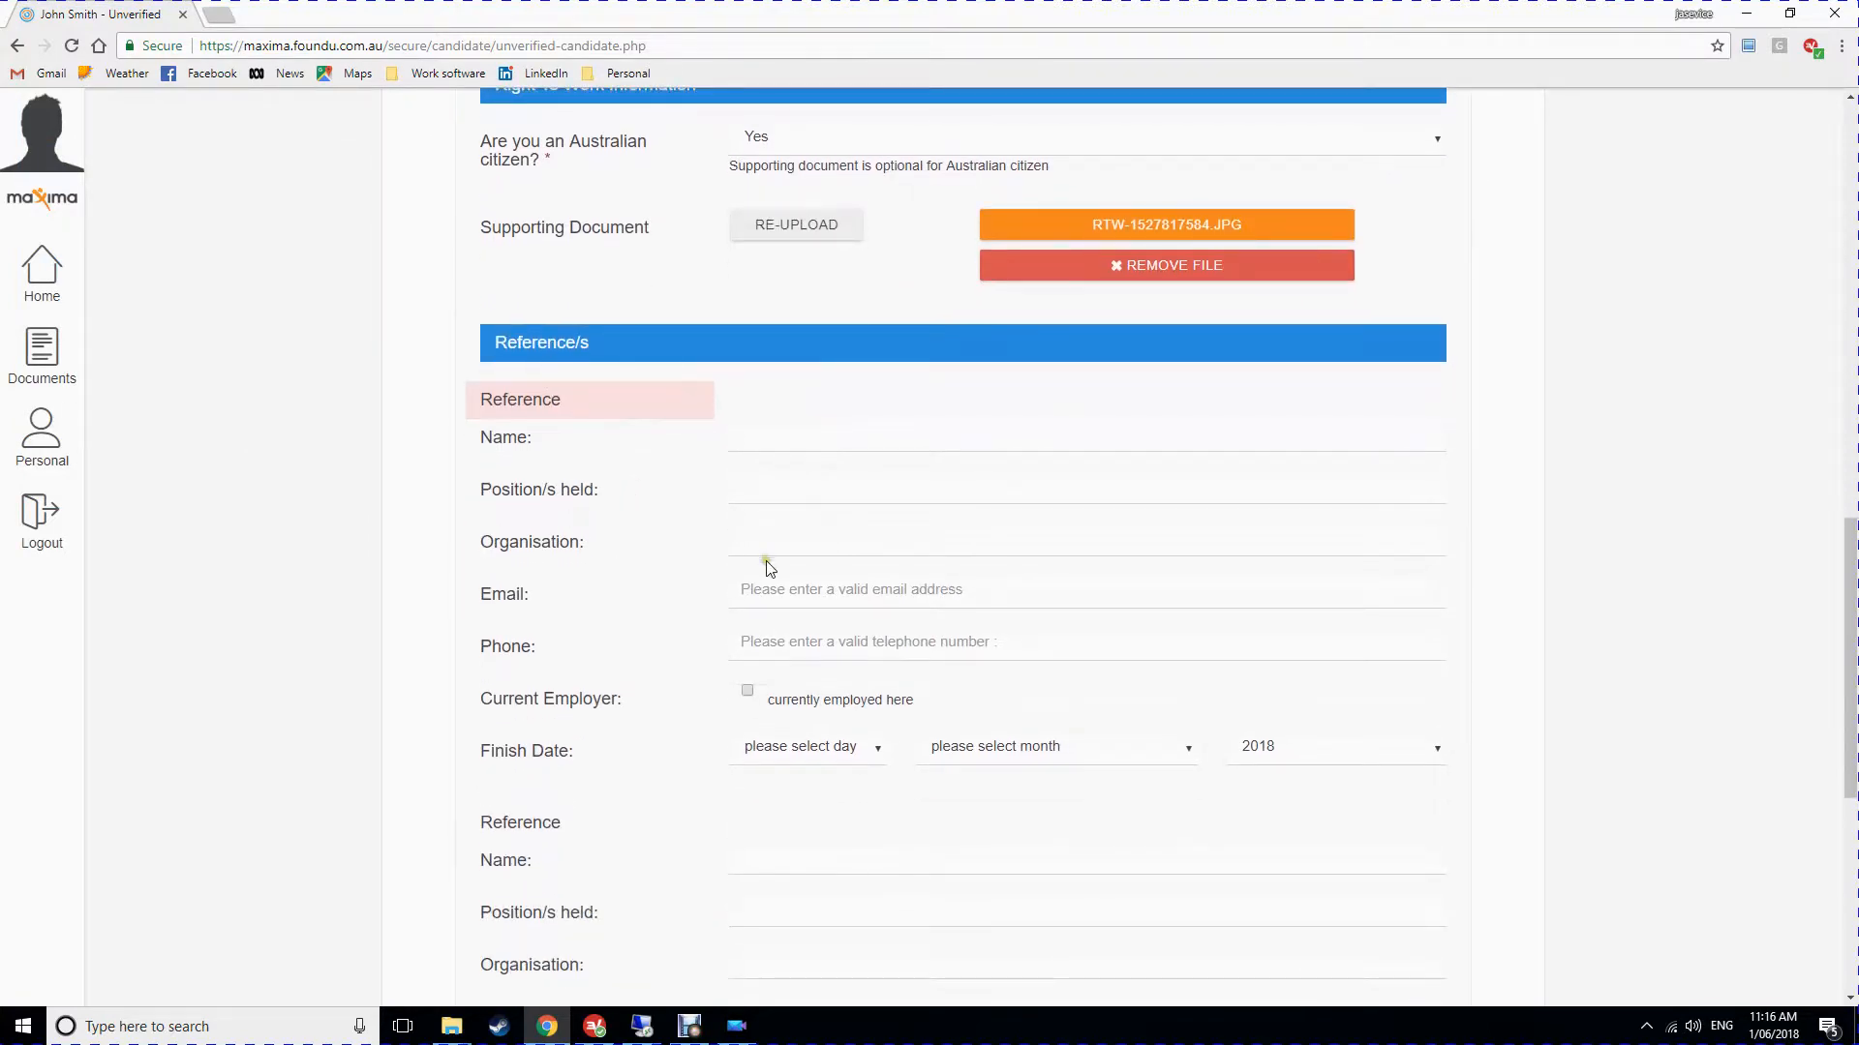
{"action": "scroll", "coordinate": [766, 560], "scroll_direction": "down", "scroll_amount": 1}
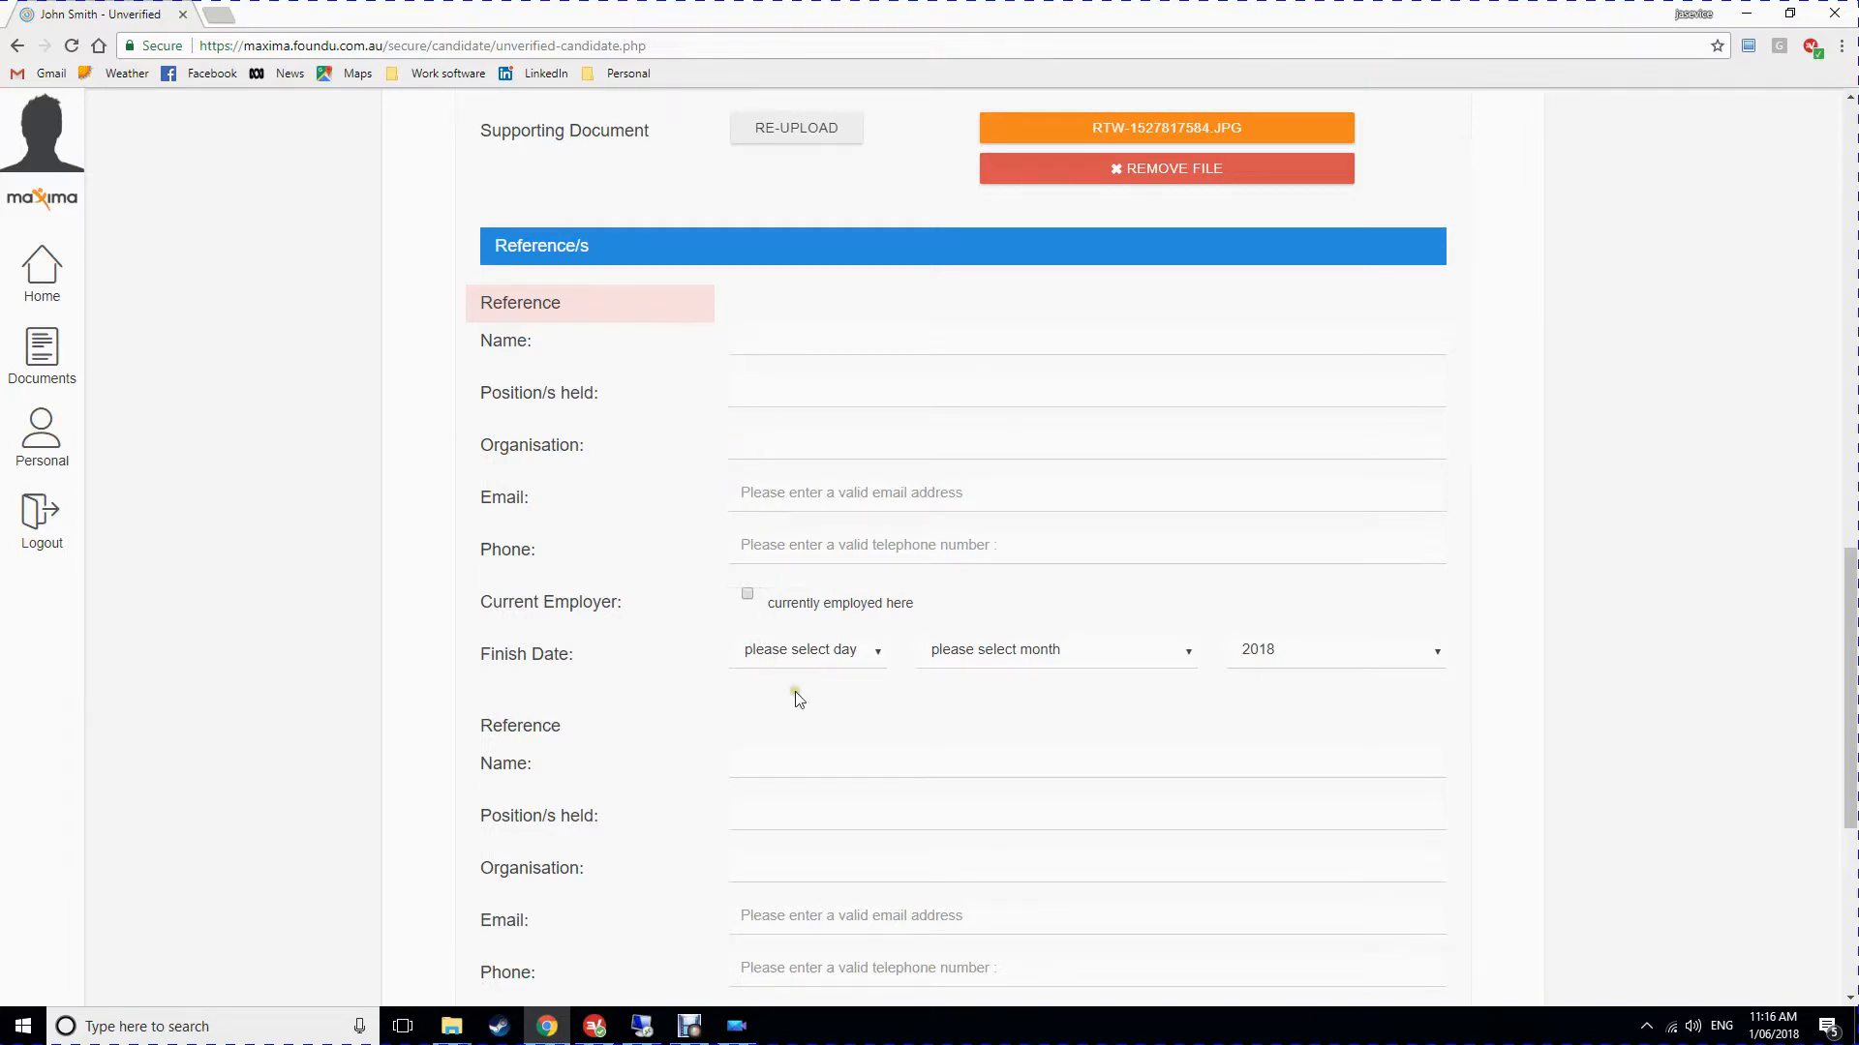
{"action": "scroll", "coordinate": [739, 513], "scroll_direction": "down", "scroll_amount": 5}
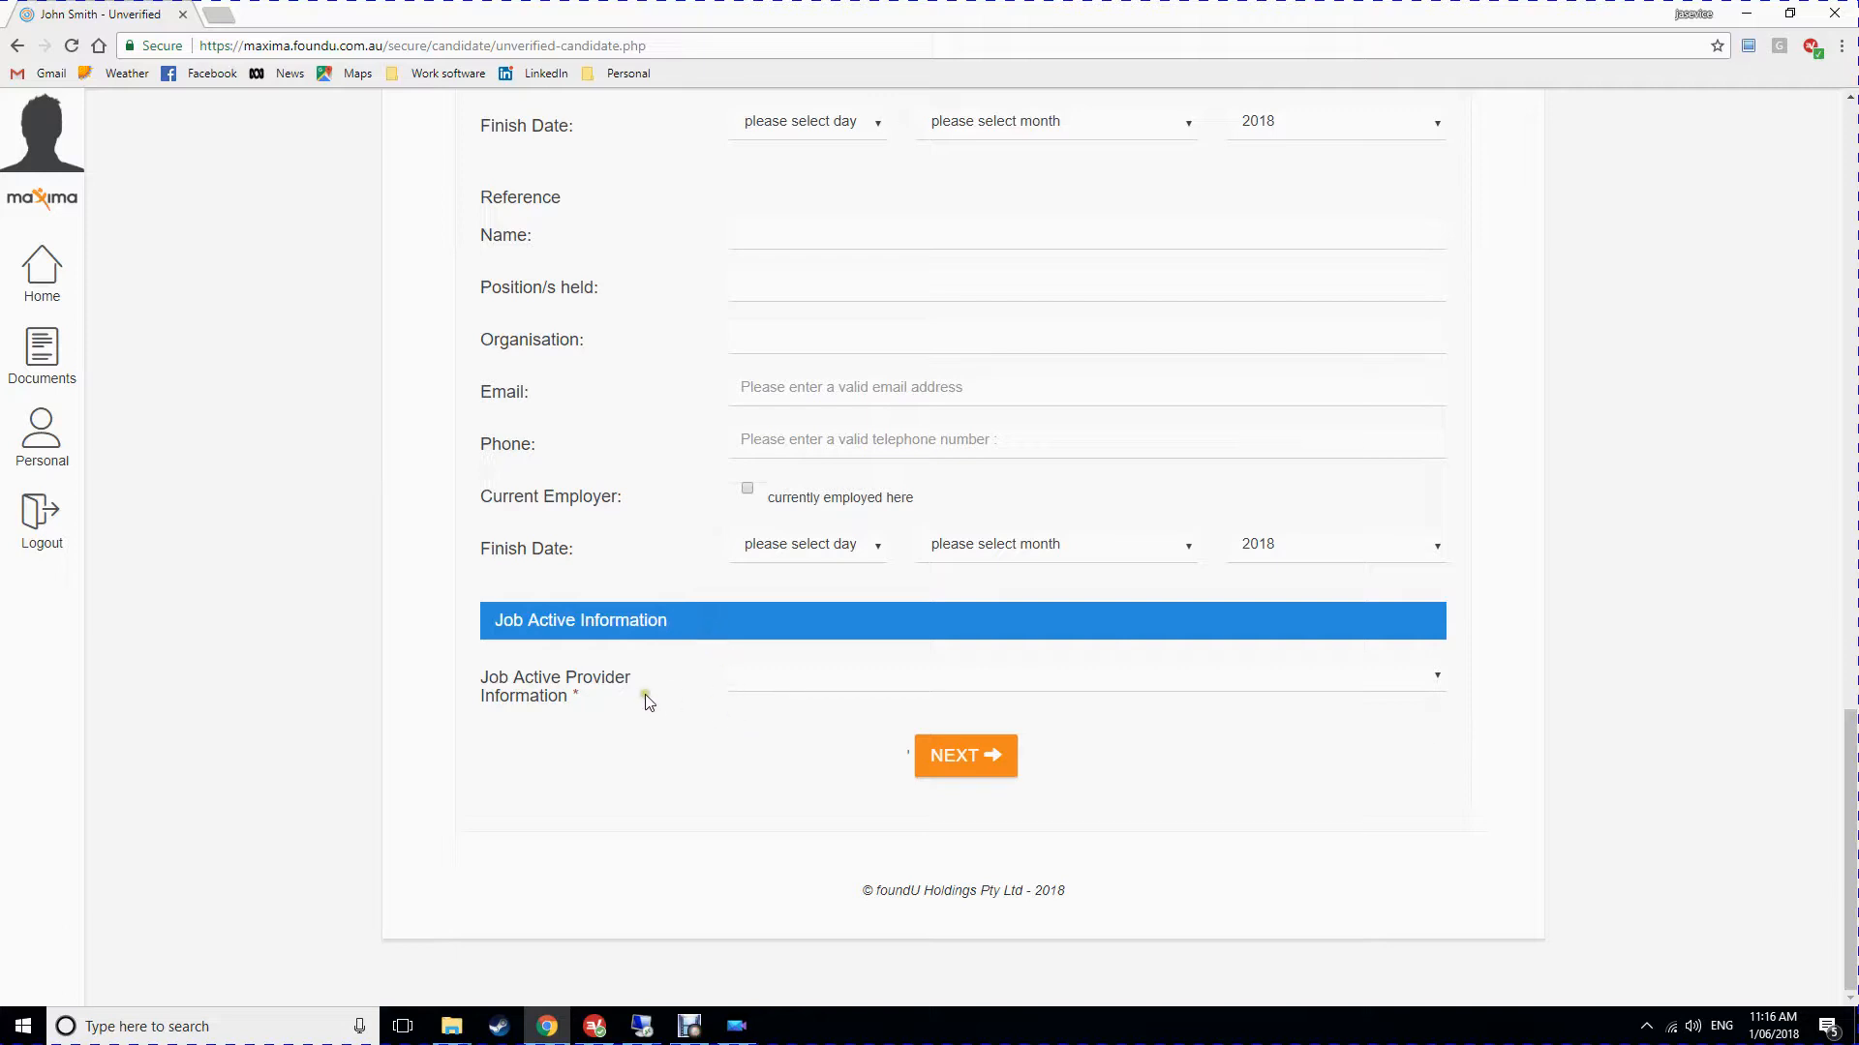
Set Job Active Provider Information to No, correcting an initial Yes, and continue to Step 2.
{"action": "left_click", "coordinate": [777, 678]}
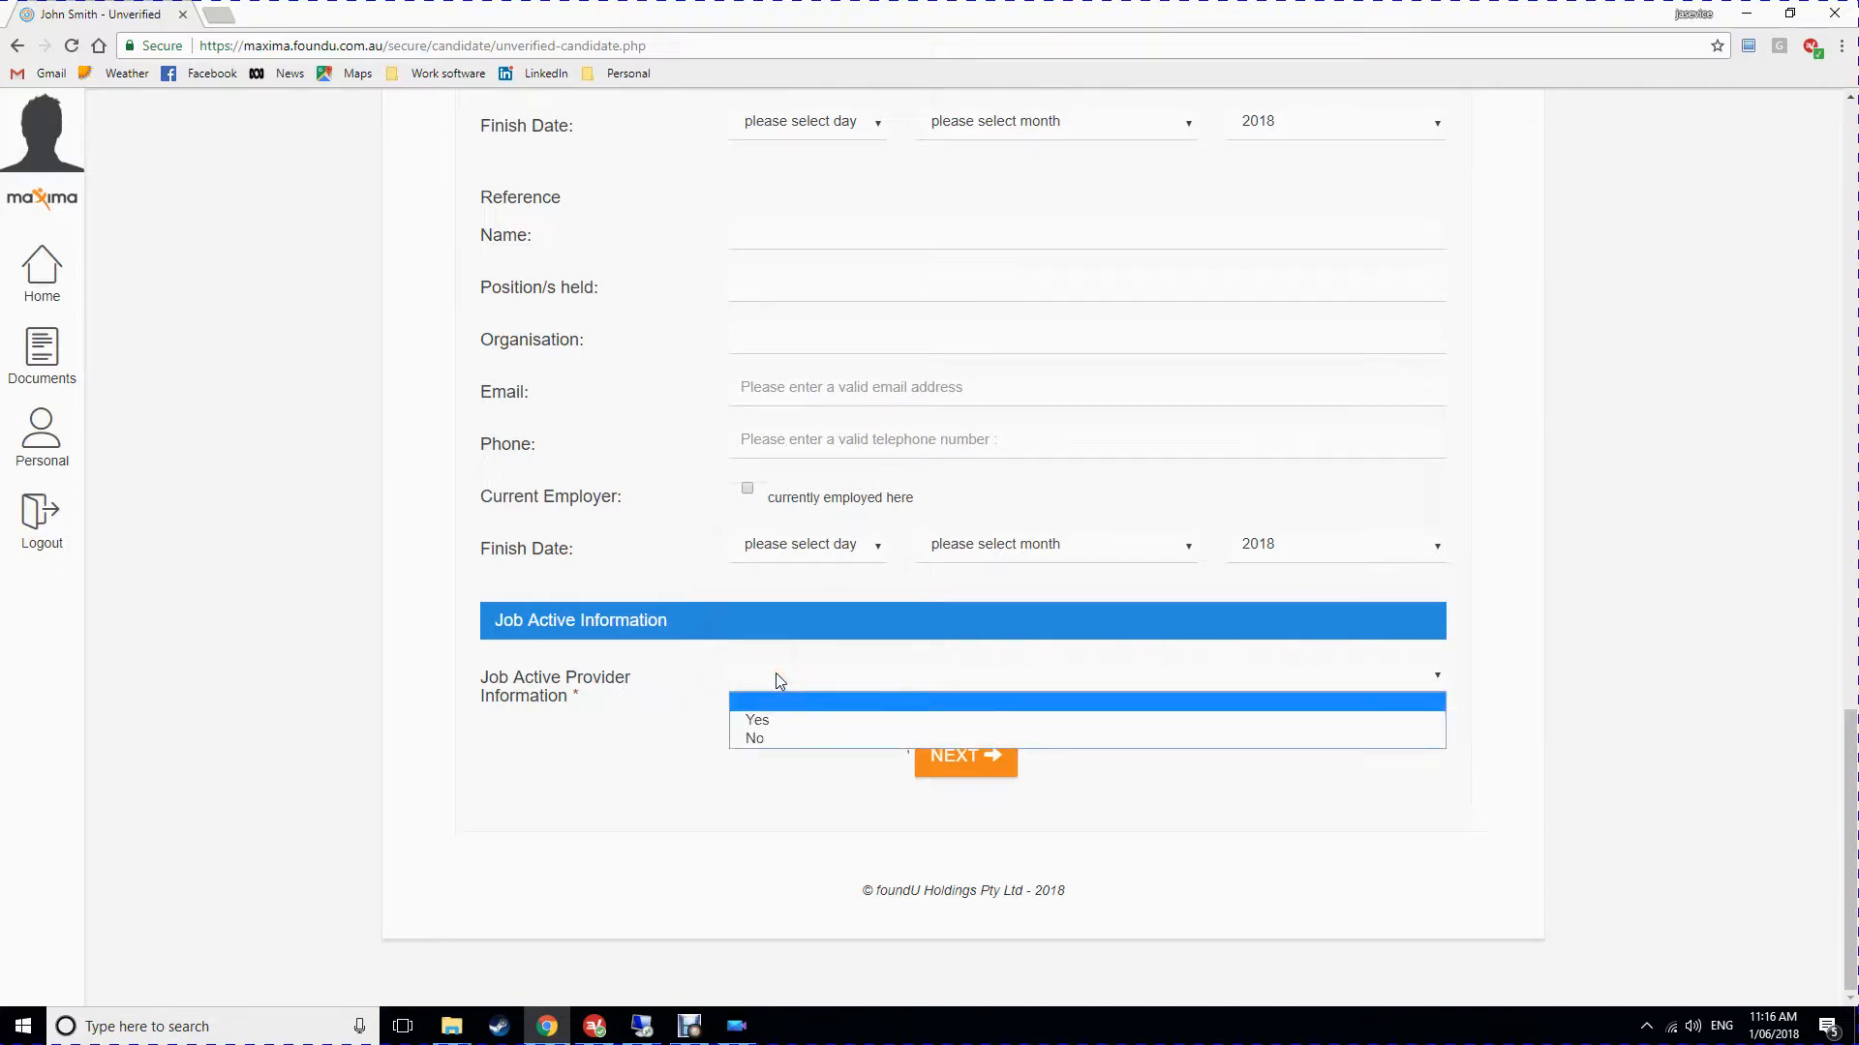
{"action": "left_click", "coordinate": [774, 722]}
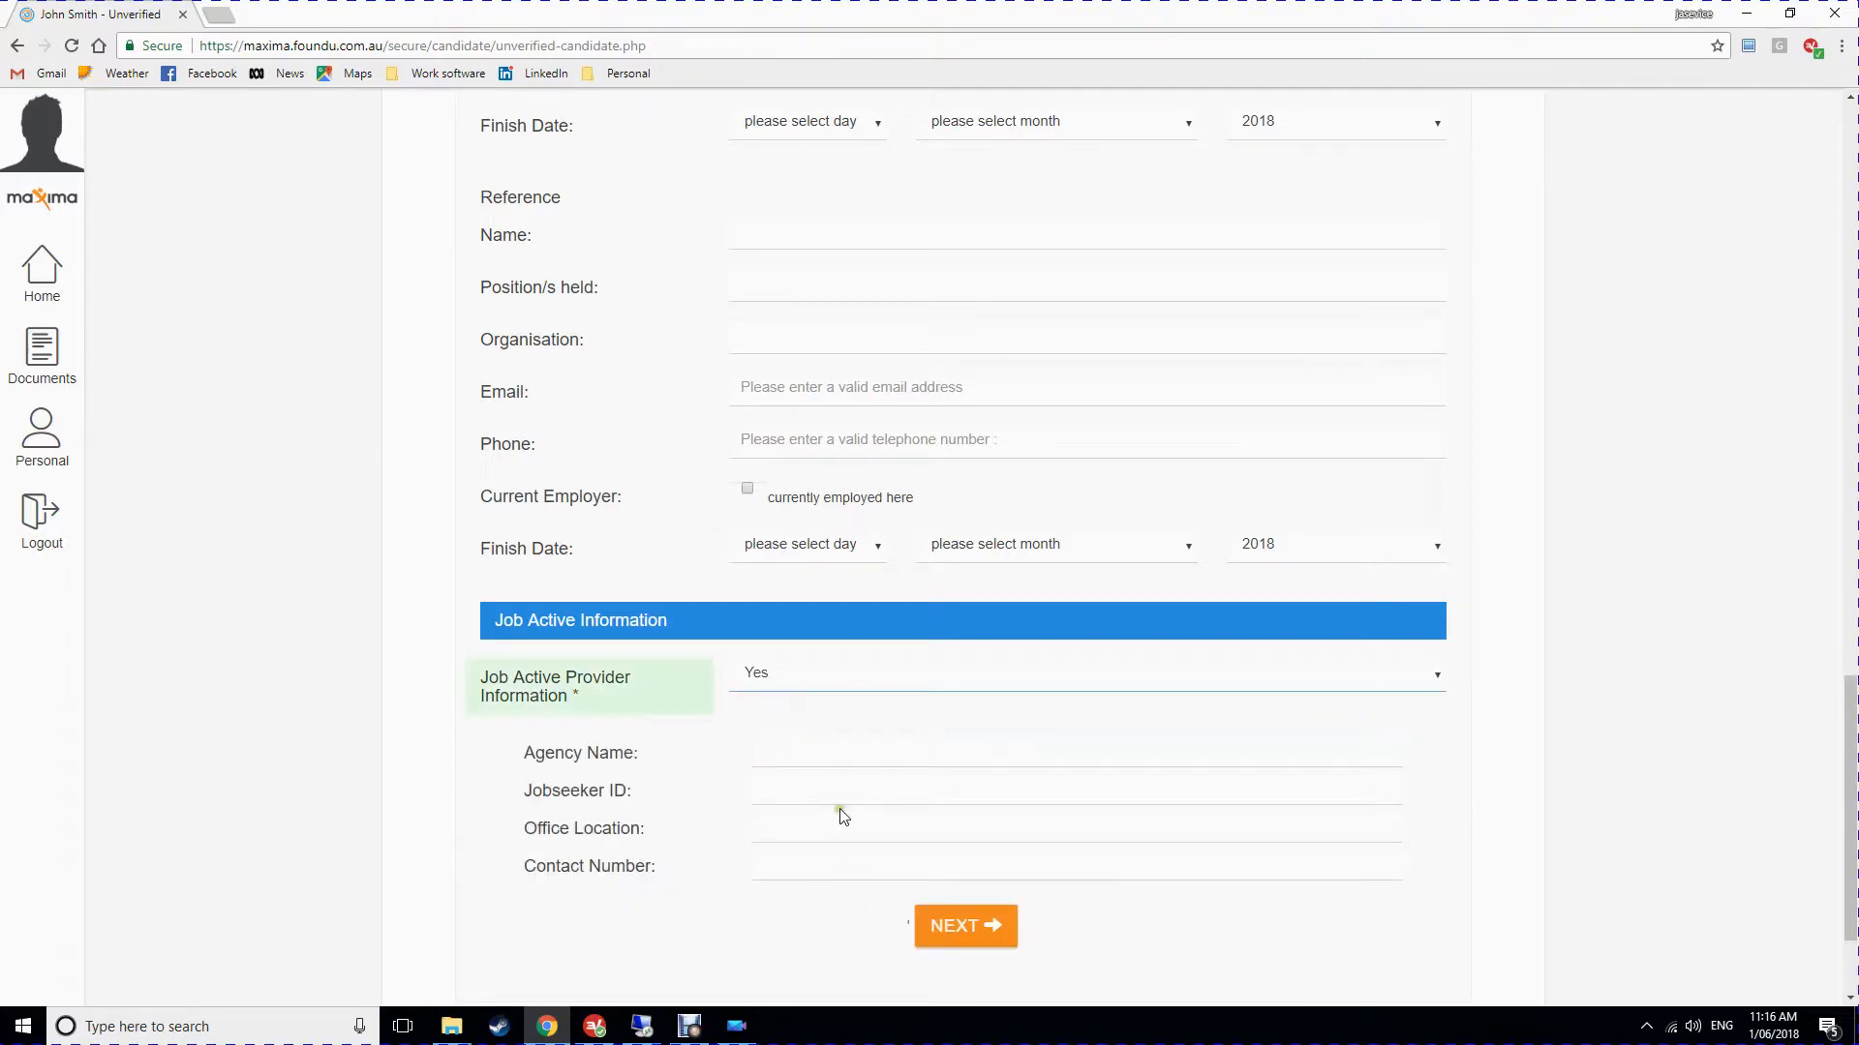
{"action": "left_click", "coordinate": [786, 684]}
{"action": "left_click", "coordinate": [776, 740]}
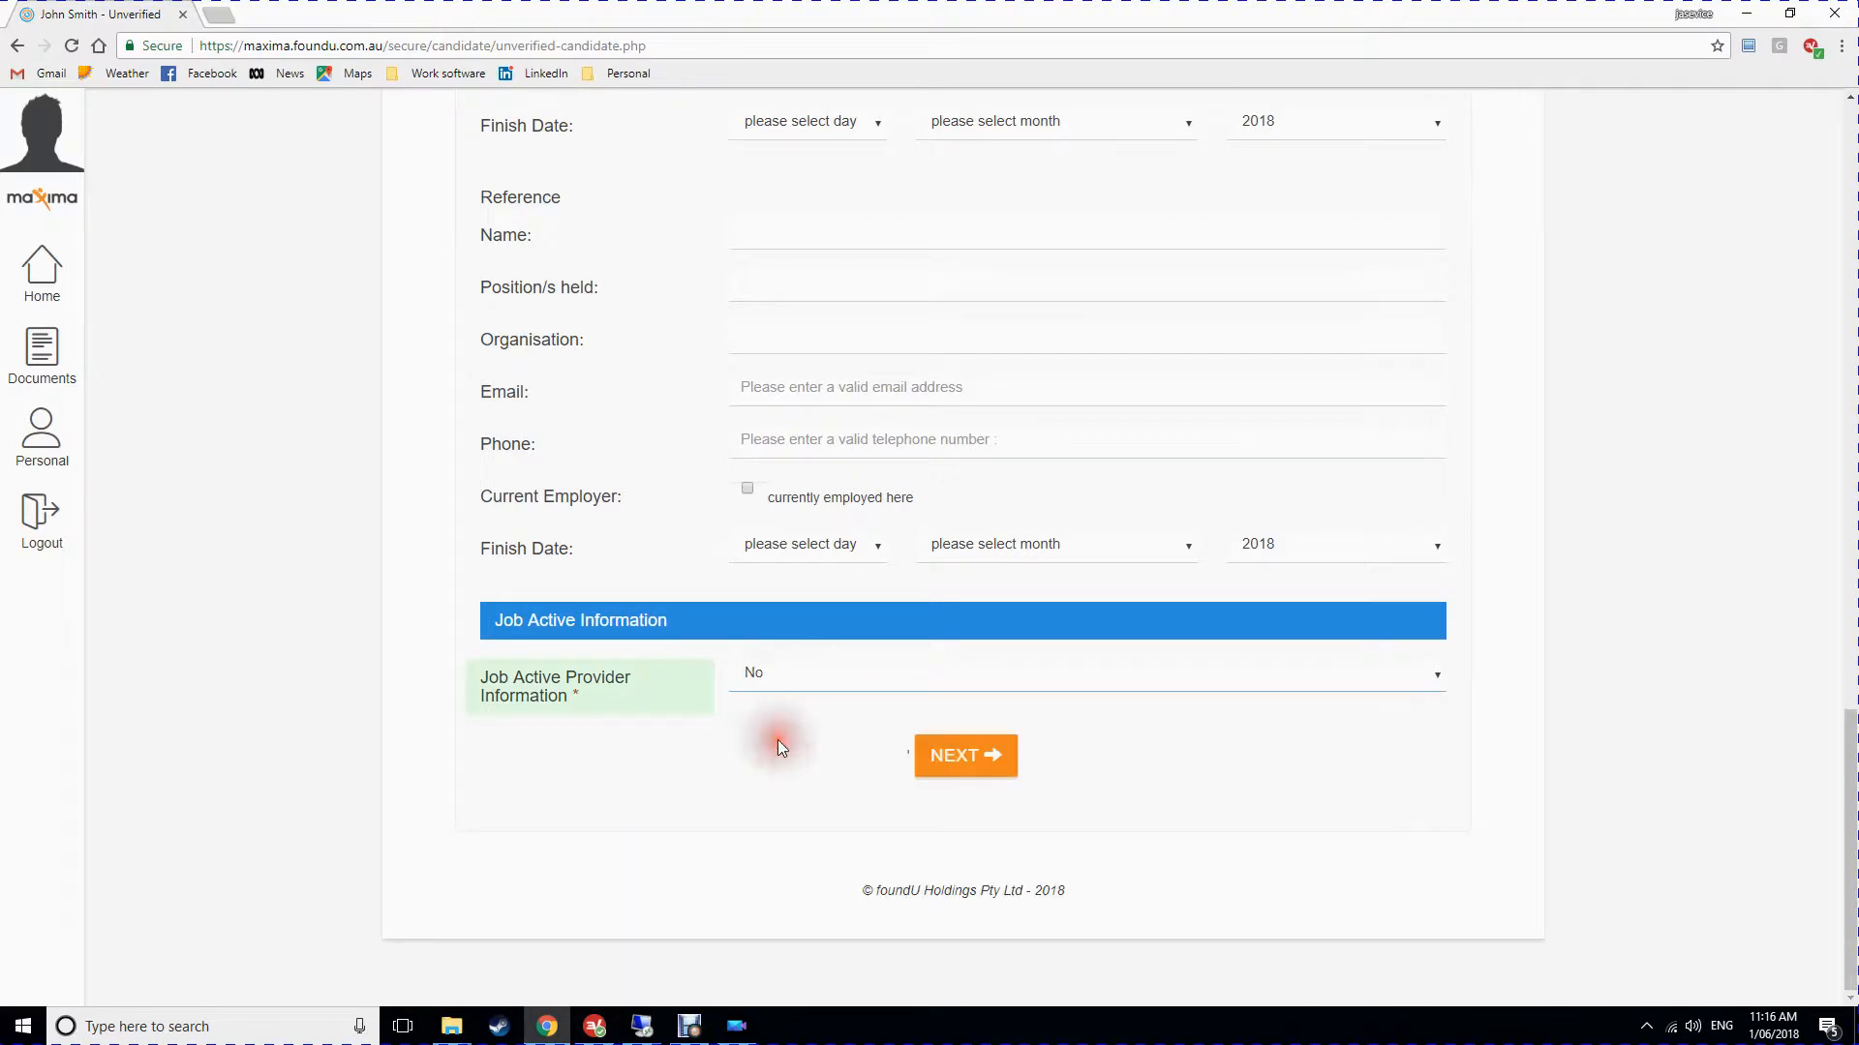
{"action": "left_click", "coordinate": [966, 765]}
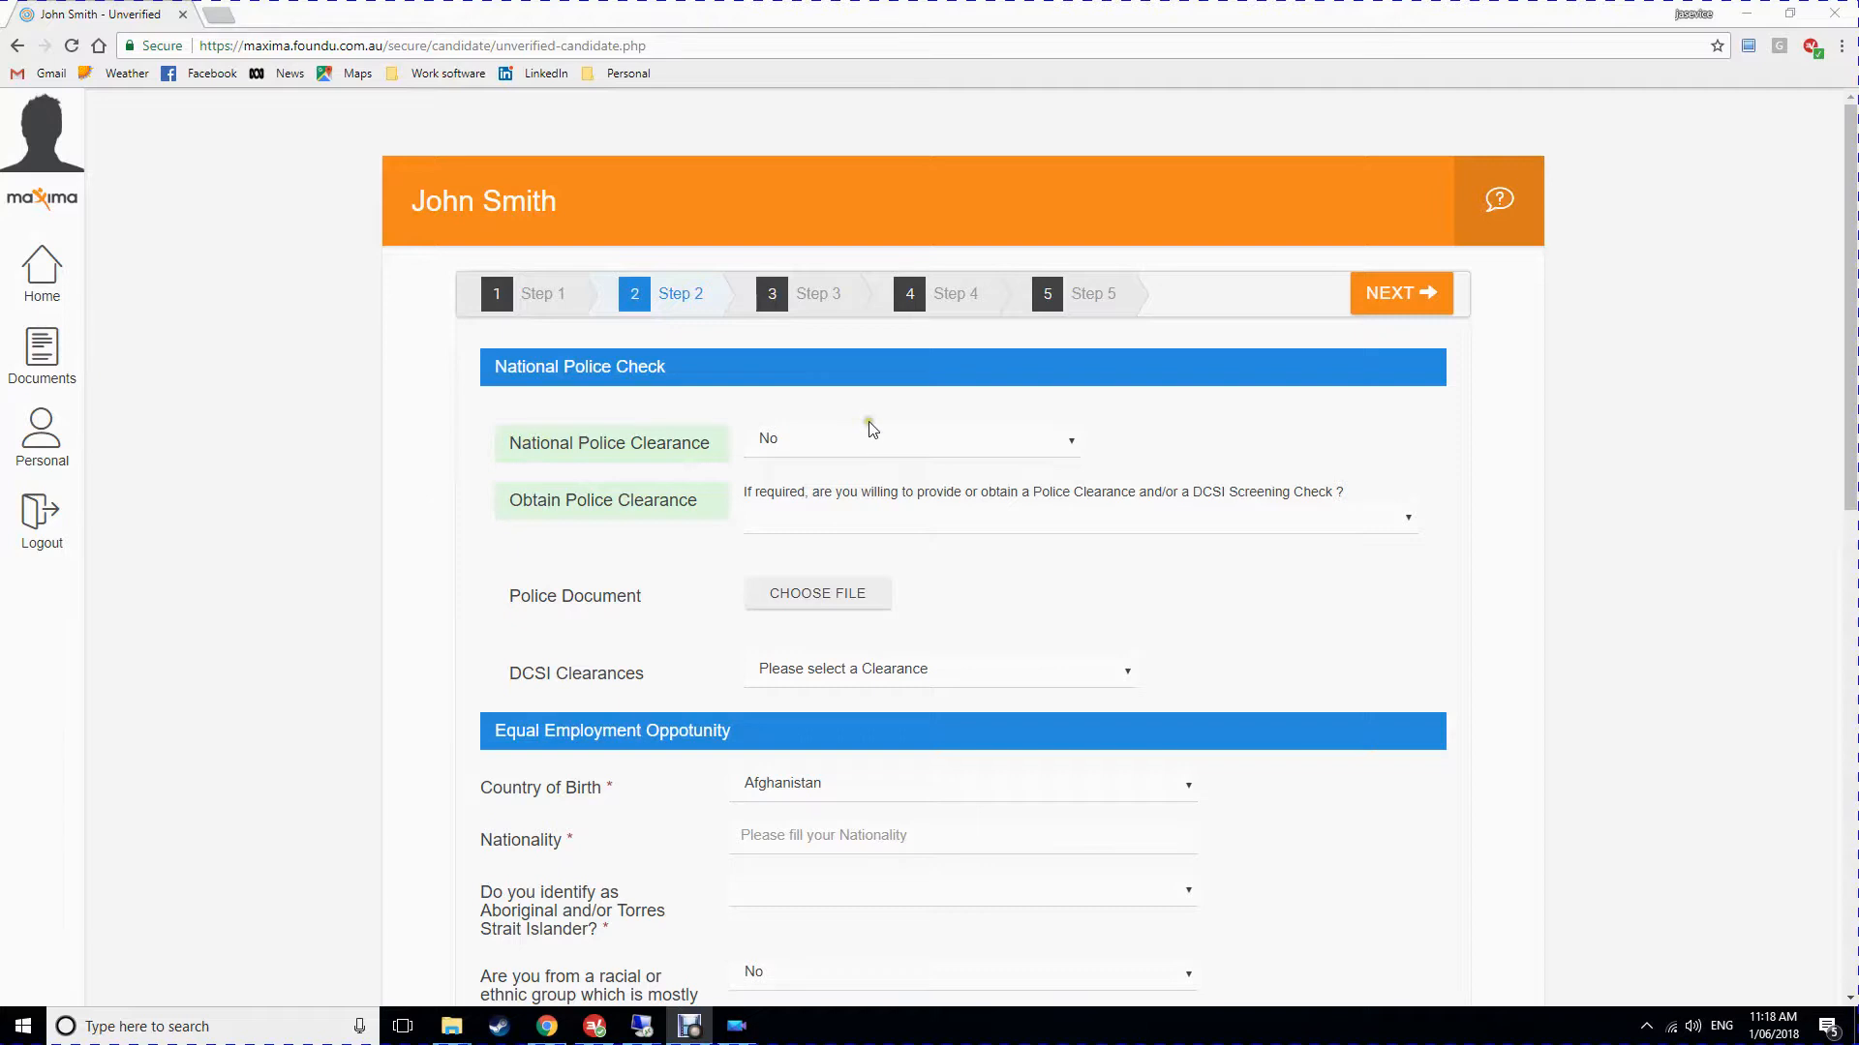
Answer Yes to National Police Clearance with an issue date of 1st April 2012.
{"action": "left_click", "coordinate": [807, 445]}
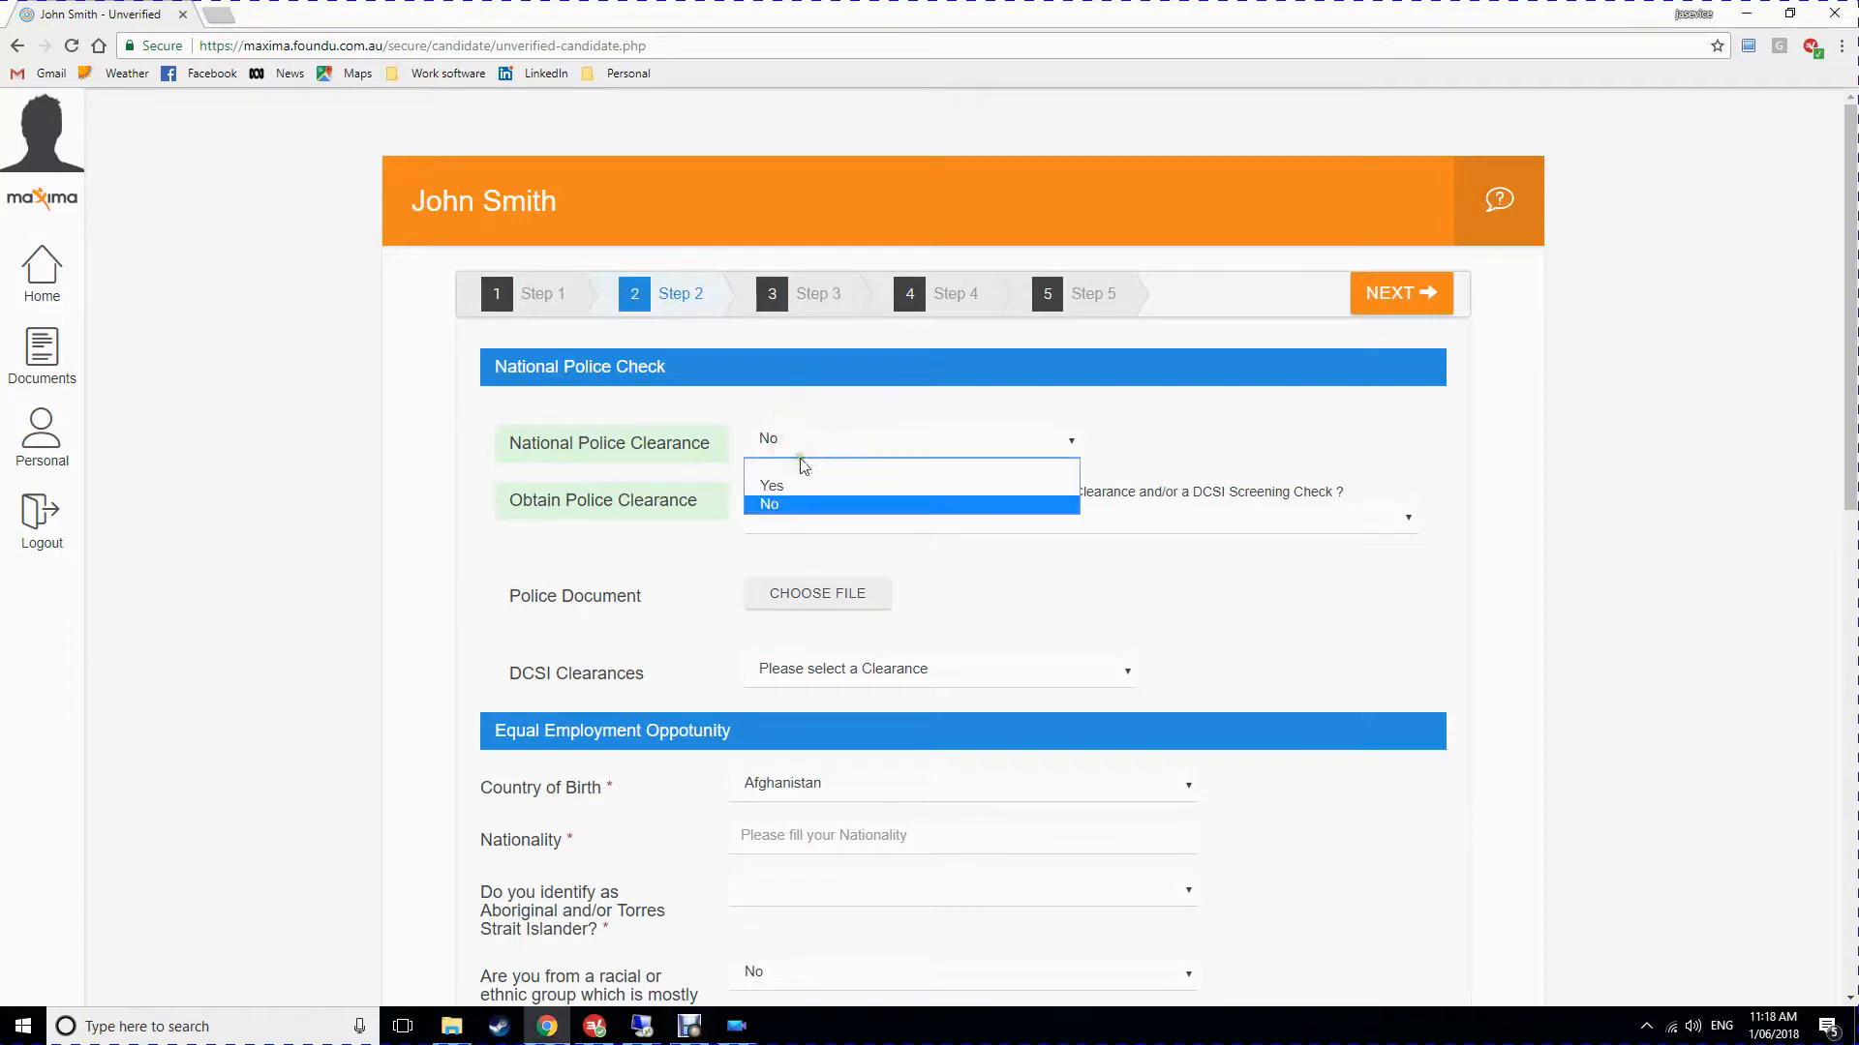
{"action": "left_click", "coordinate": [786, 488]}
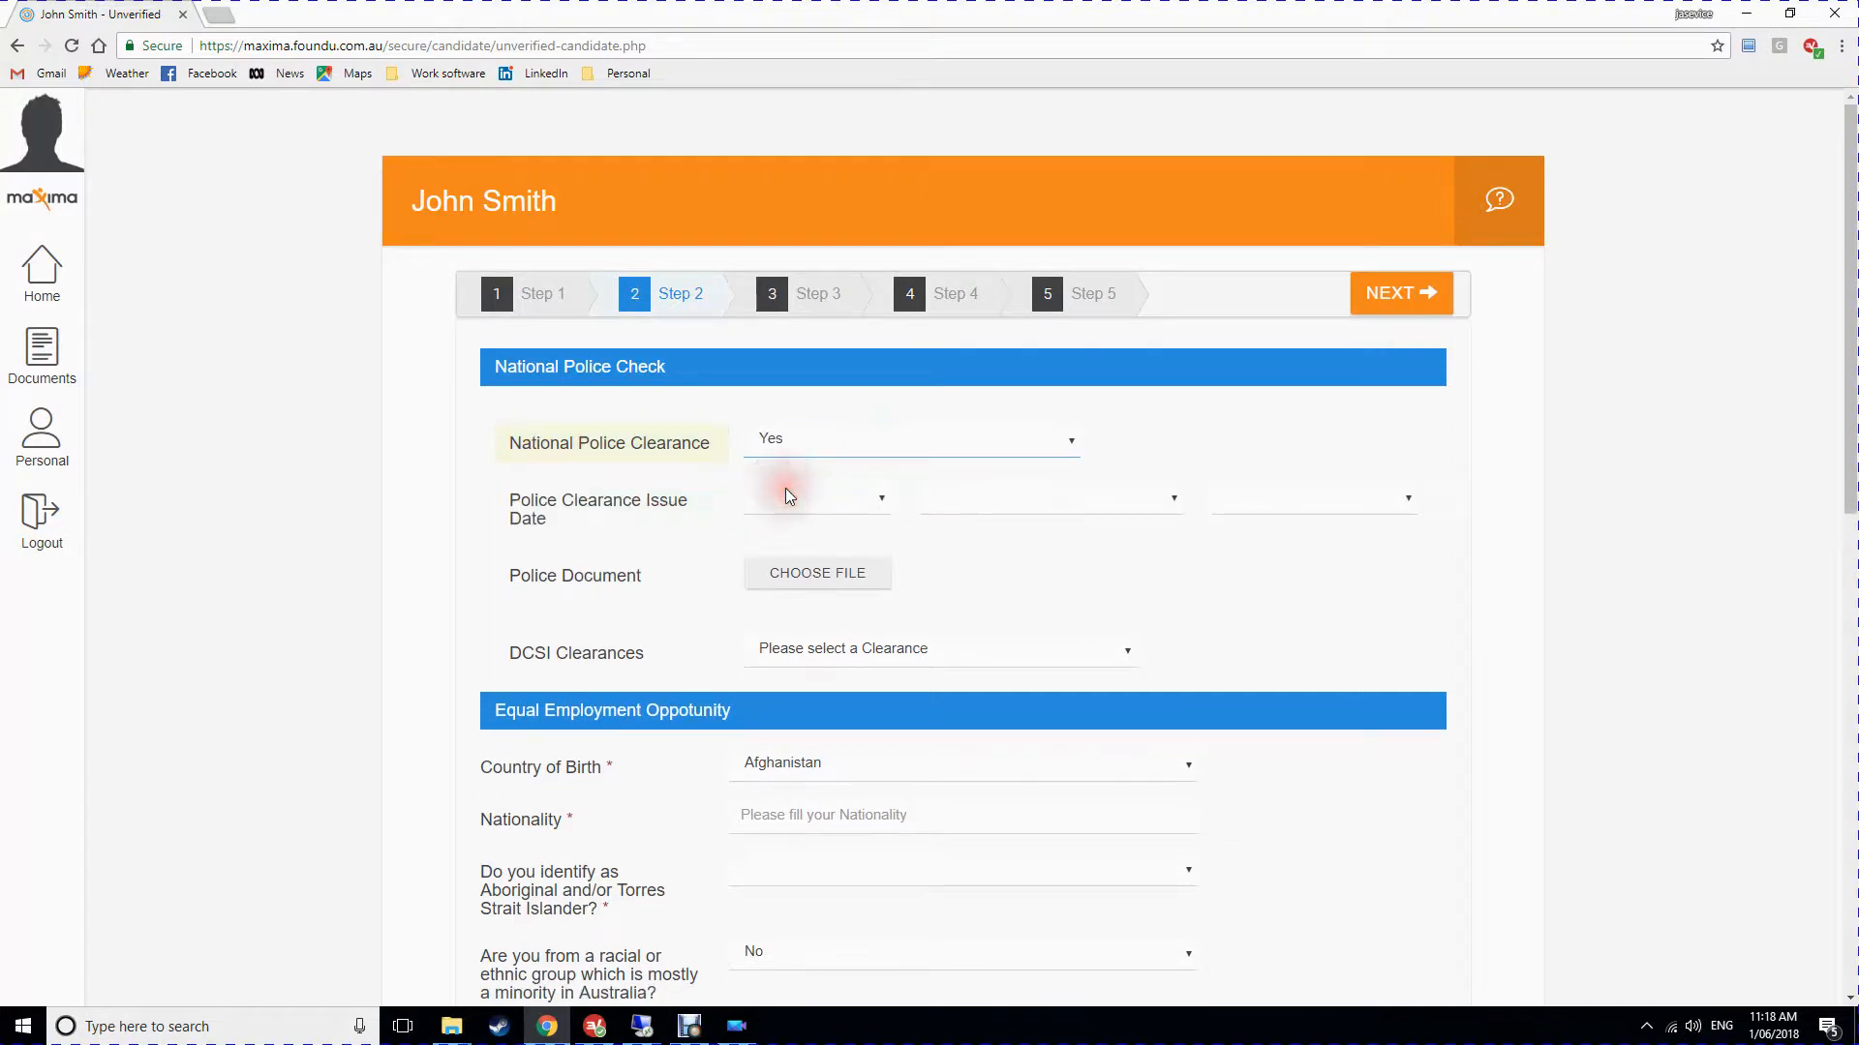
{"action": "left_click", "coordinate": [818, 497]}
{"action": "left_click", "coordinate": [771, 540]}
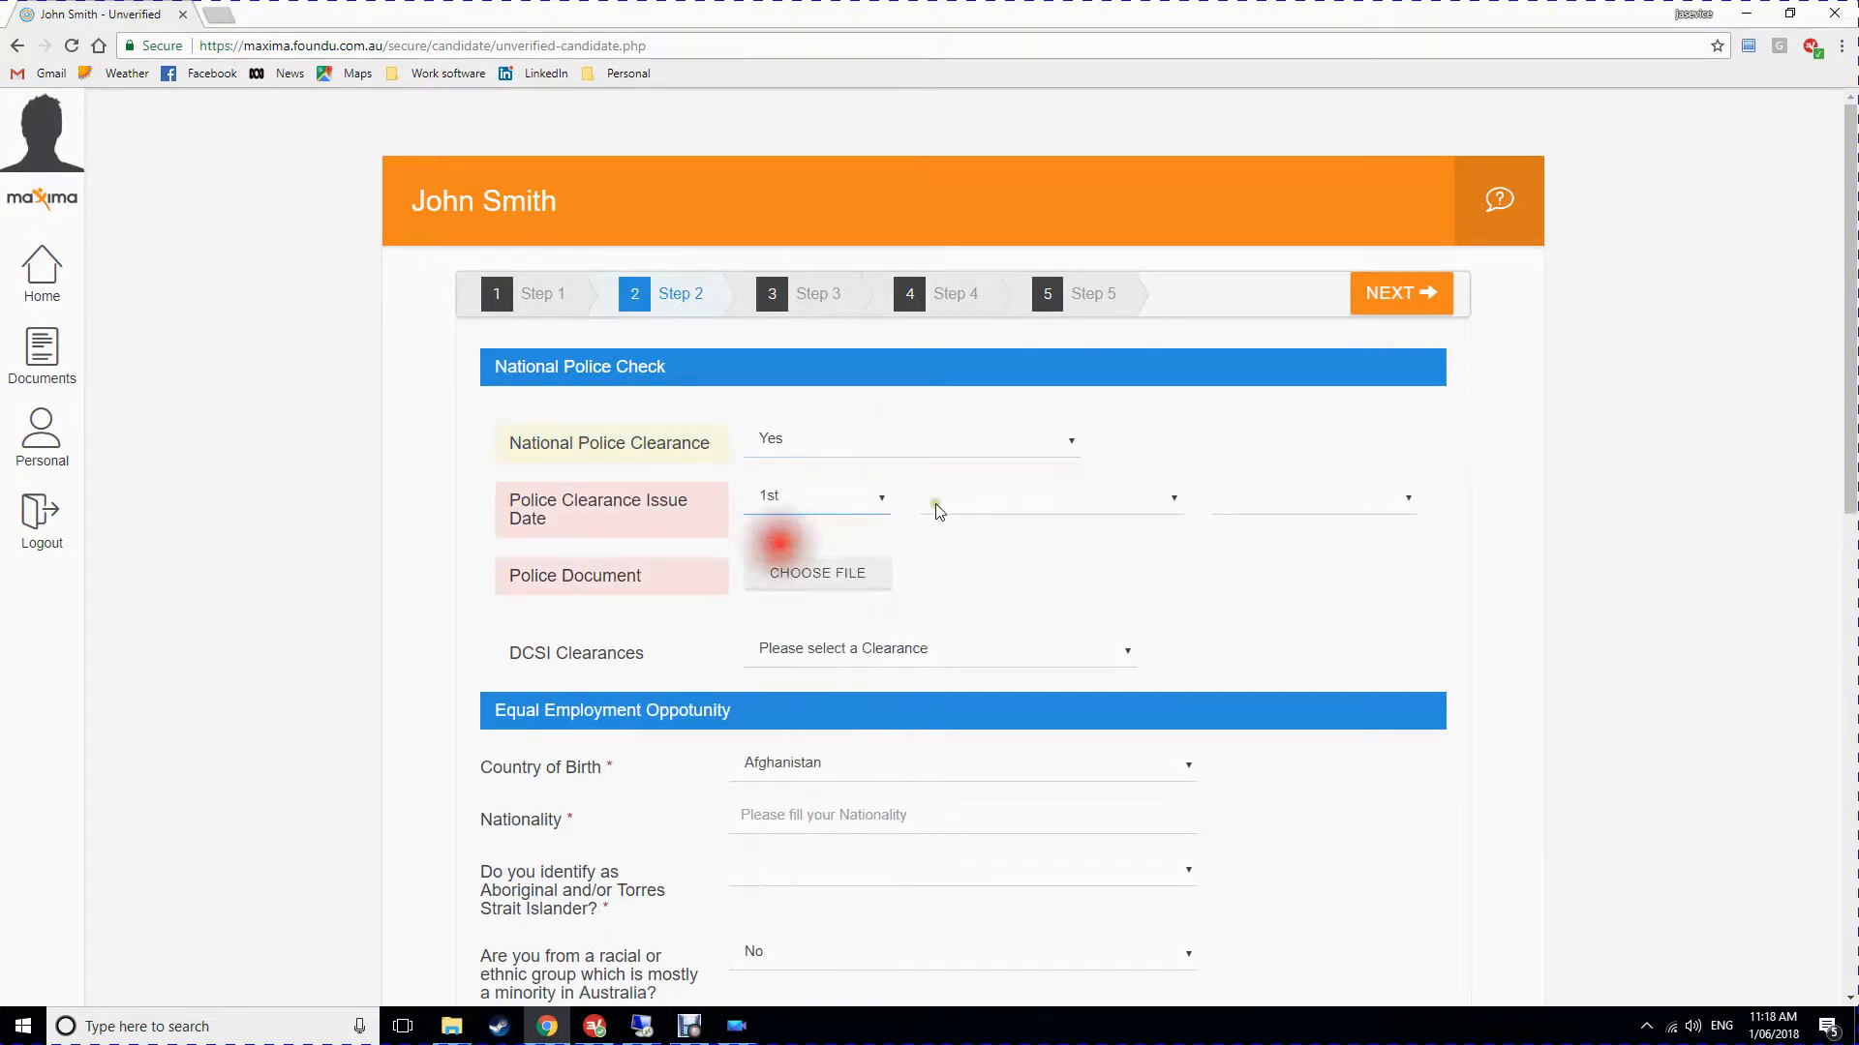
{"action": "left_click", "coordinate": [1041, 495]}
{"action": "left_click", "coordinate": [973, 600]}
{"action": "left_click", "coordinate": [1239, 503]}
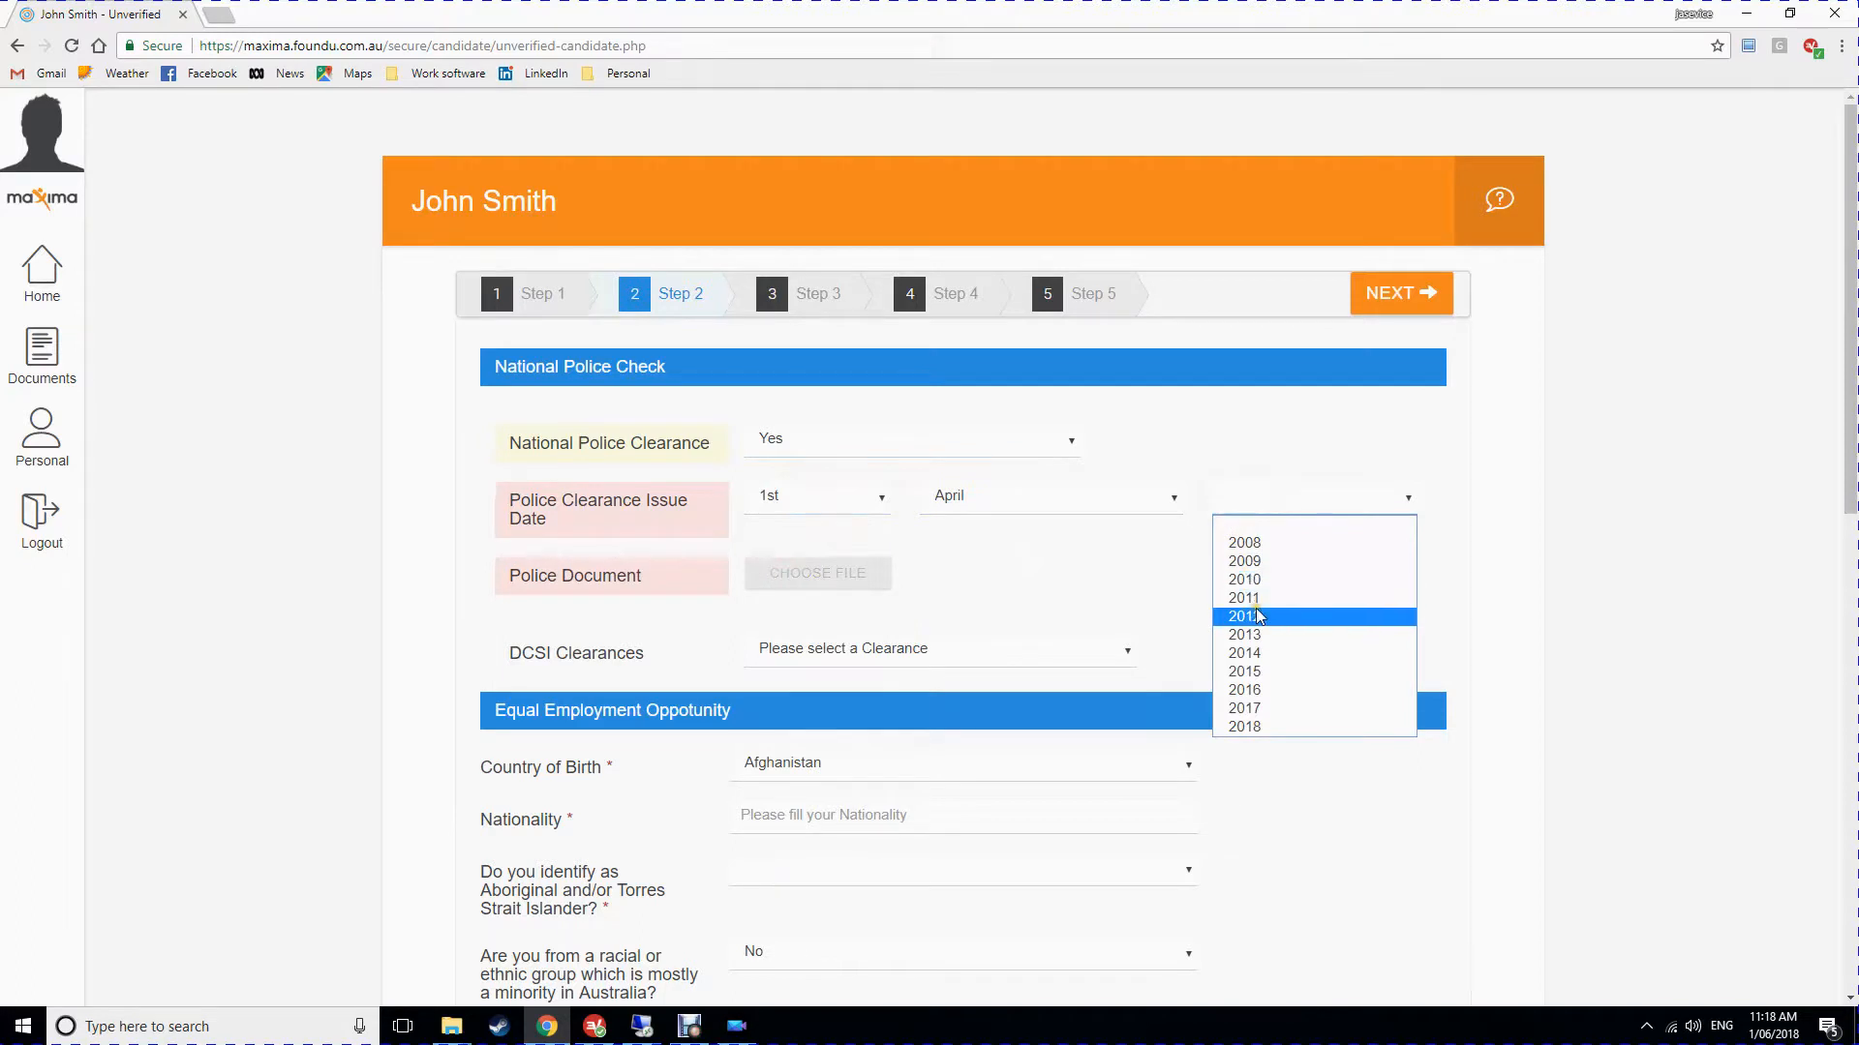
{"action": "left_click", "coordinate": [1245, 617]}
{"action": "scroll", "coordinate": [632, 555], "scroll_direction": "down", "scroll_amount": 2}
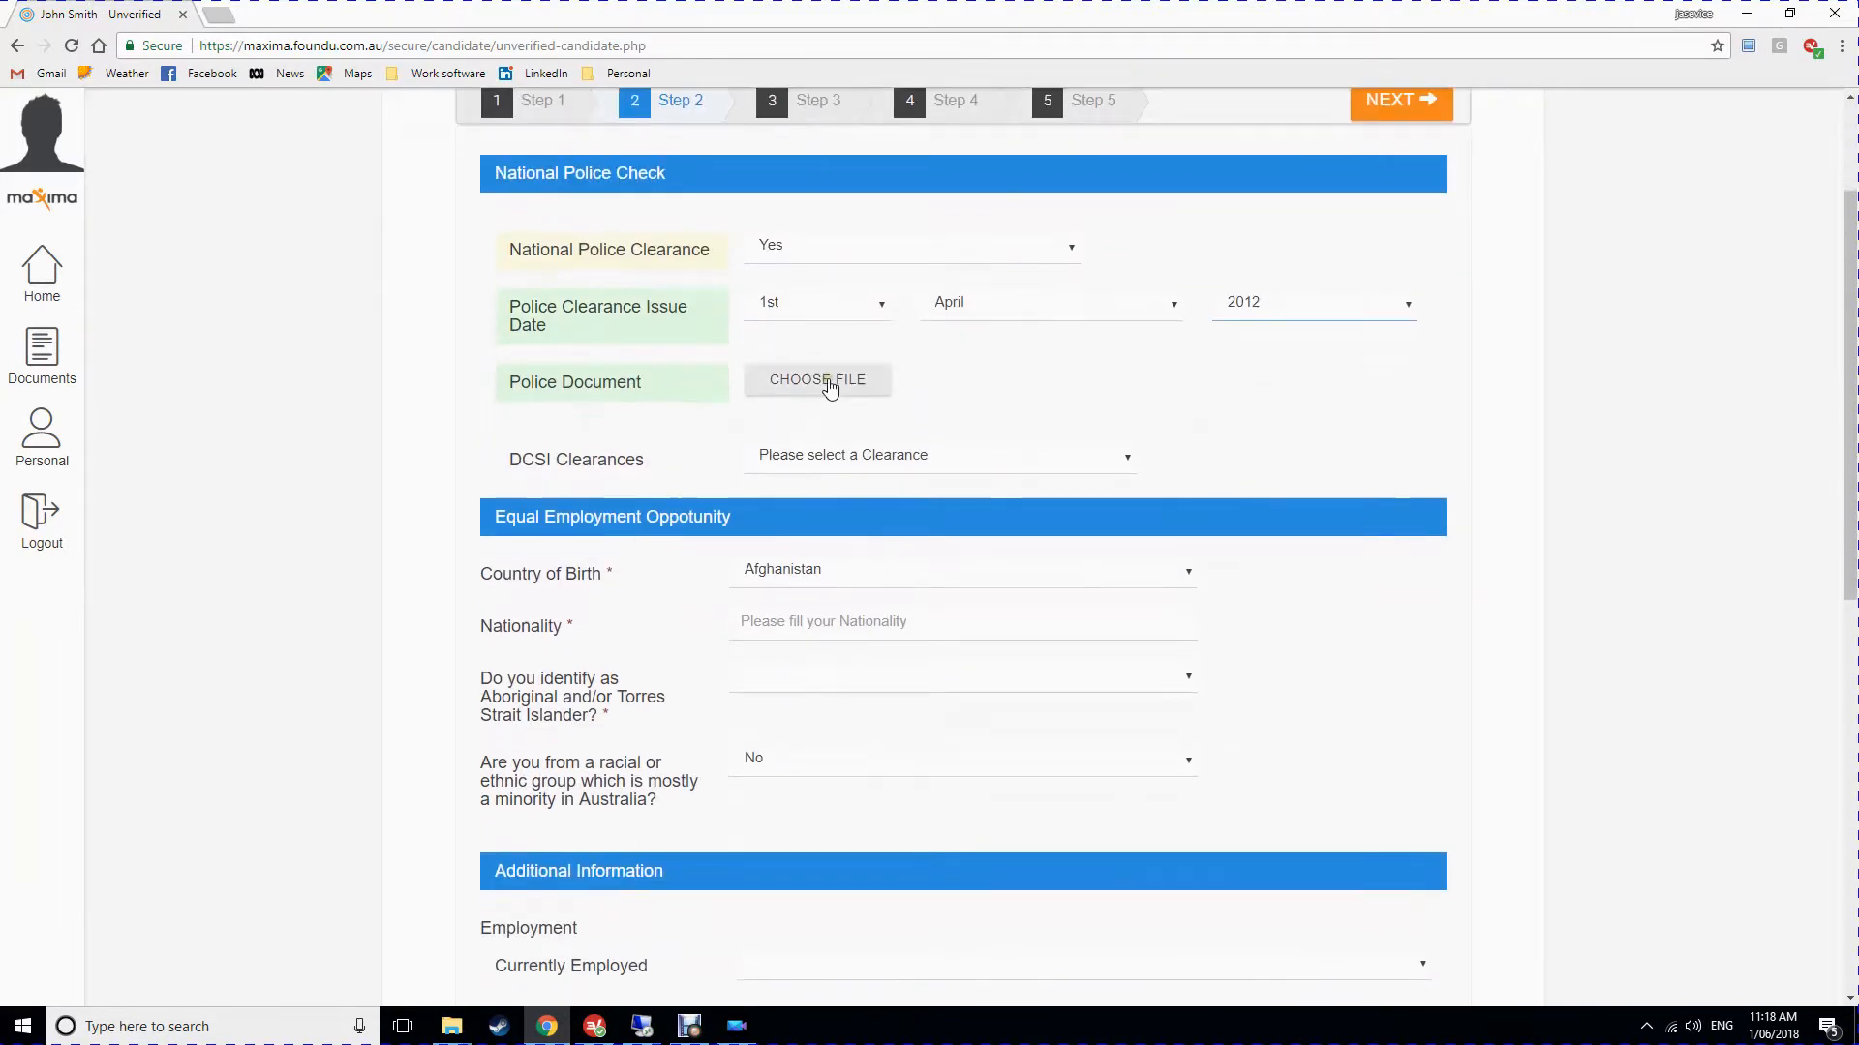
Upload the Police clearance file as the police document.
{"action": "left_click", "coordinate": [828, 384]}
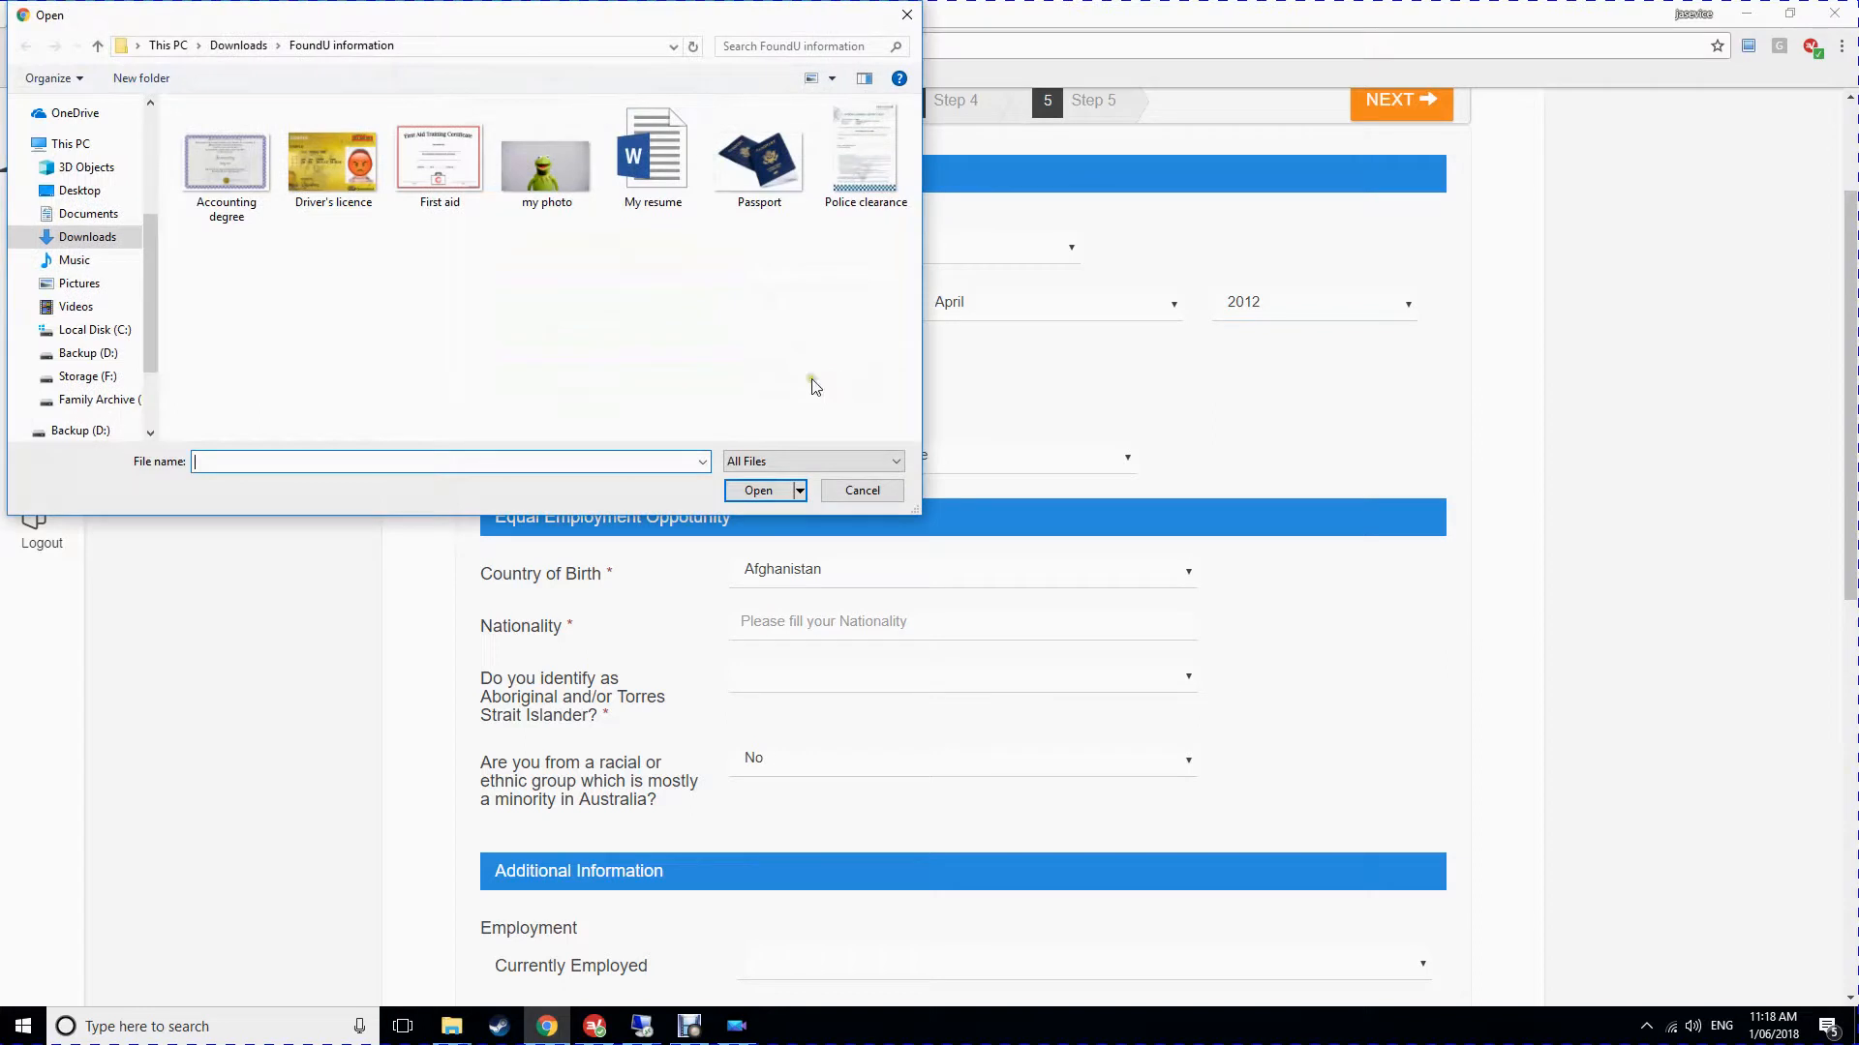
{"action": "left_click", "coordinate": [841, 181]}
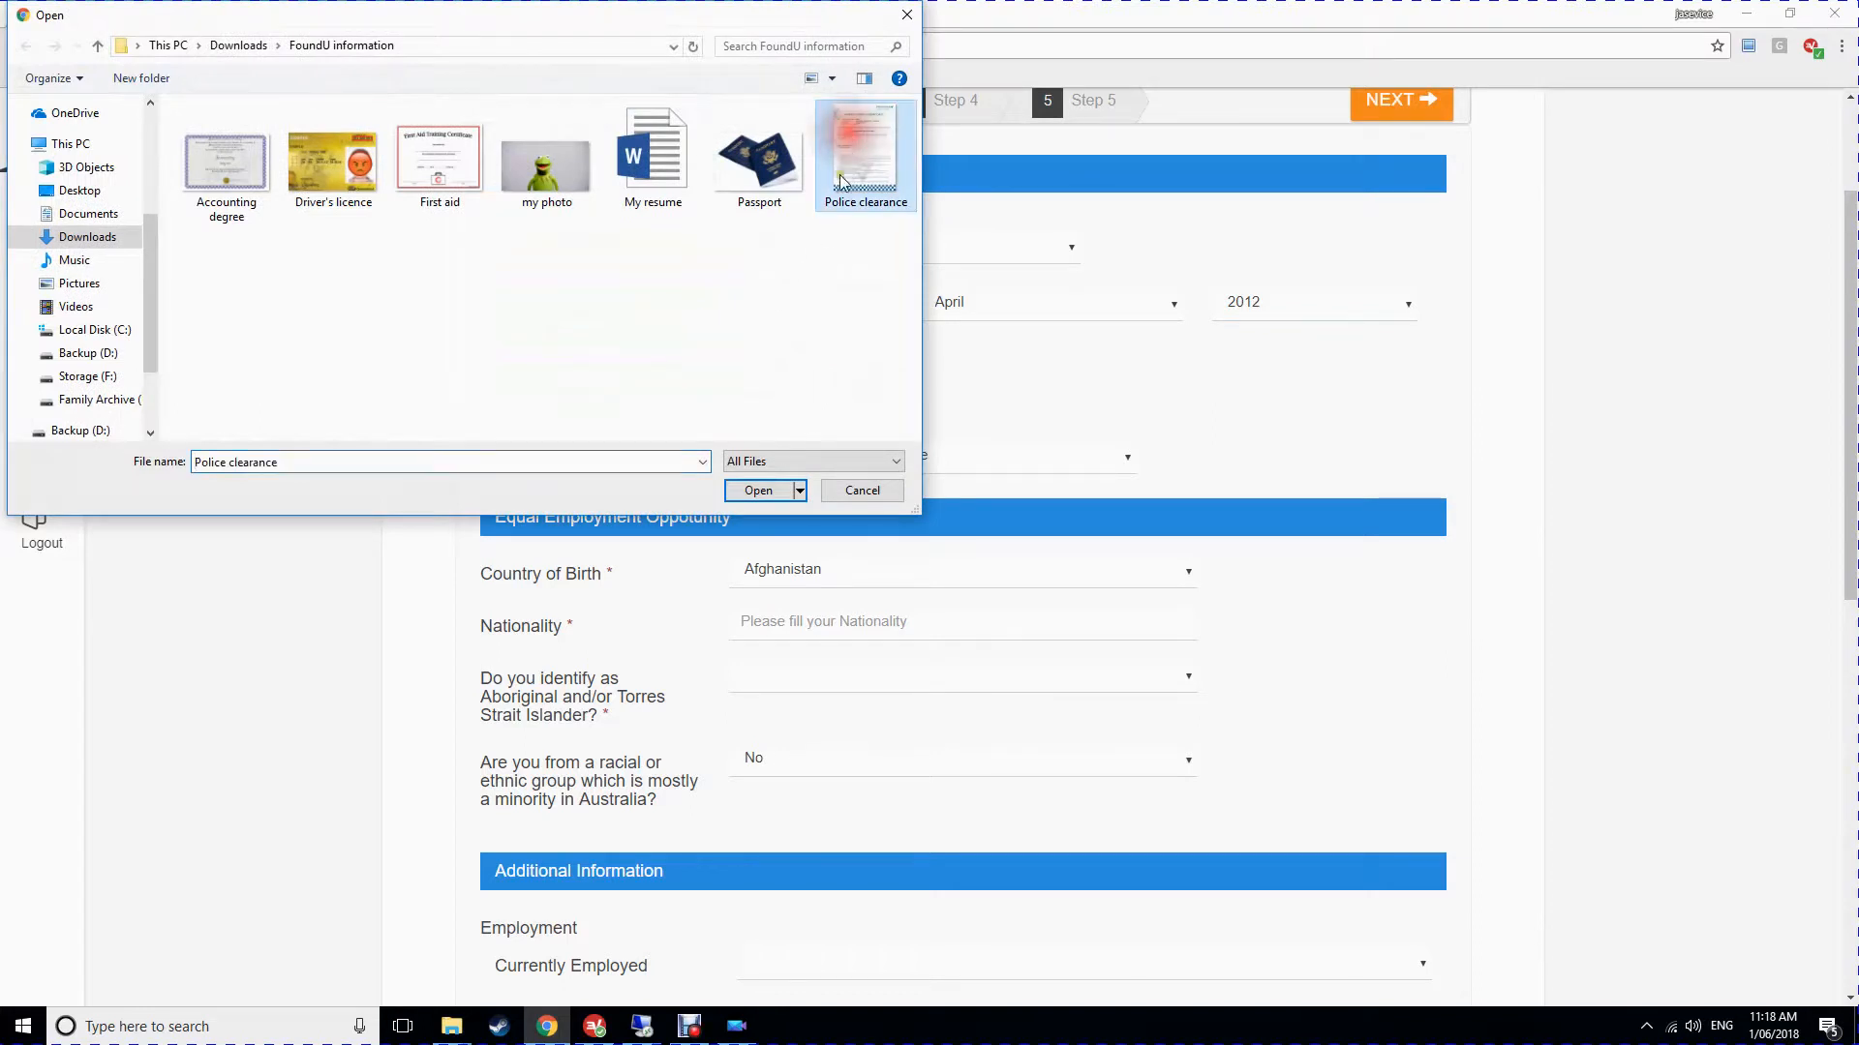
{"action": "left_click", "coordinate": [769, 492]}
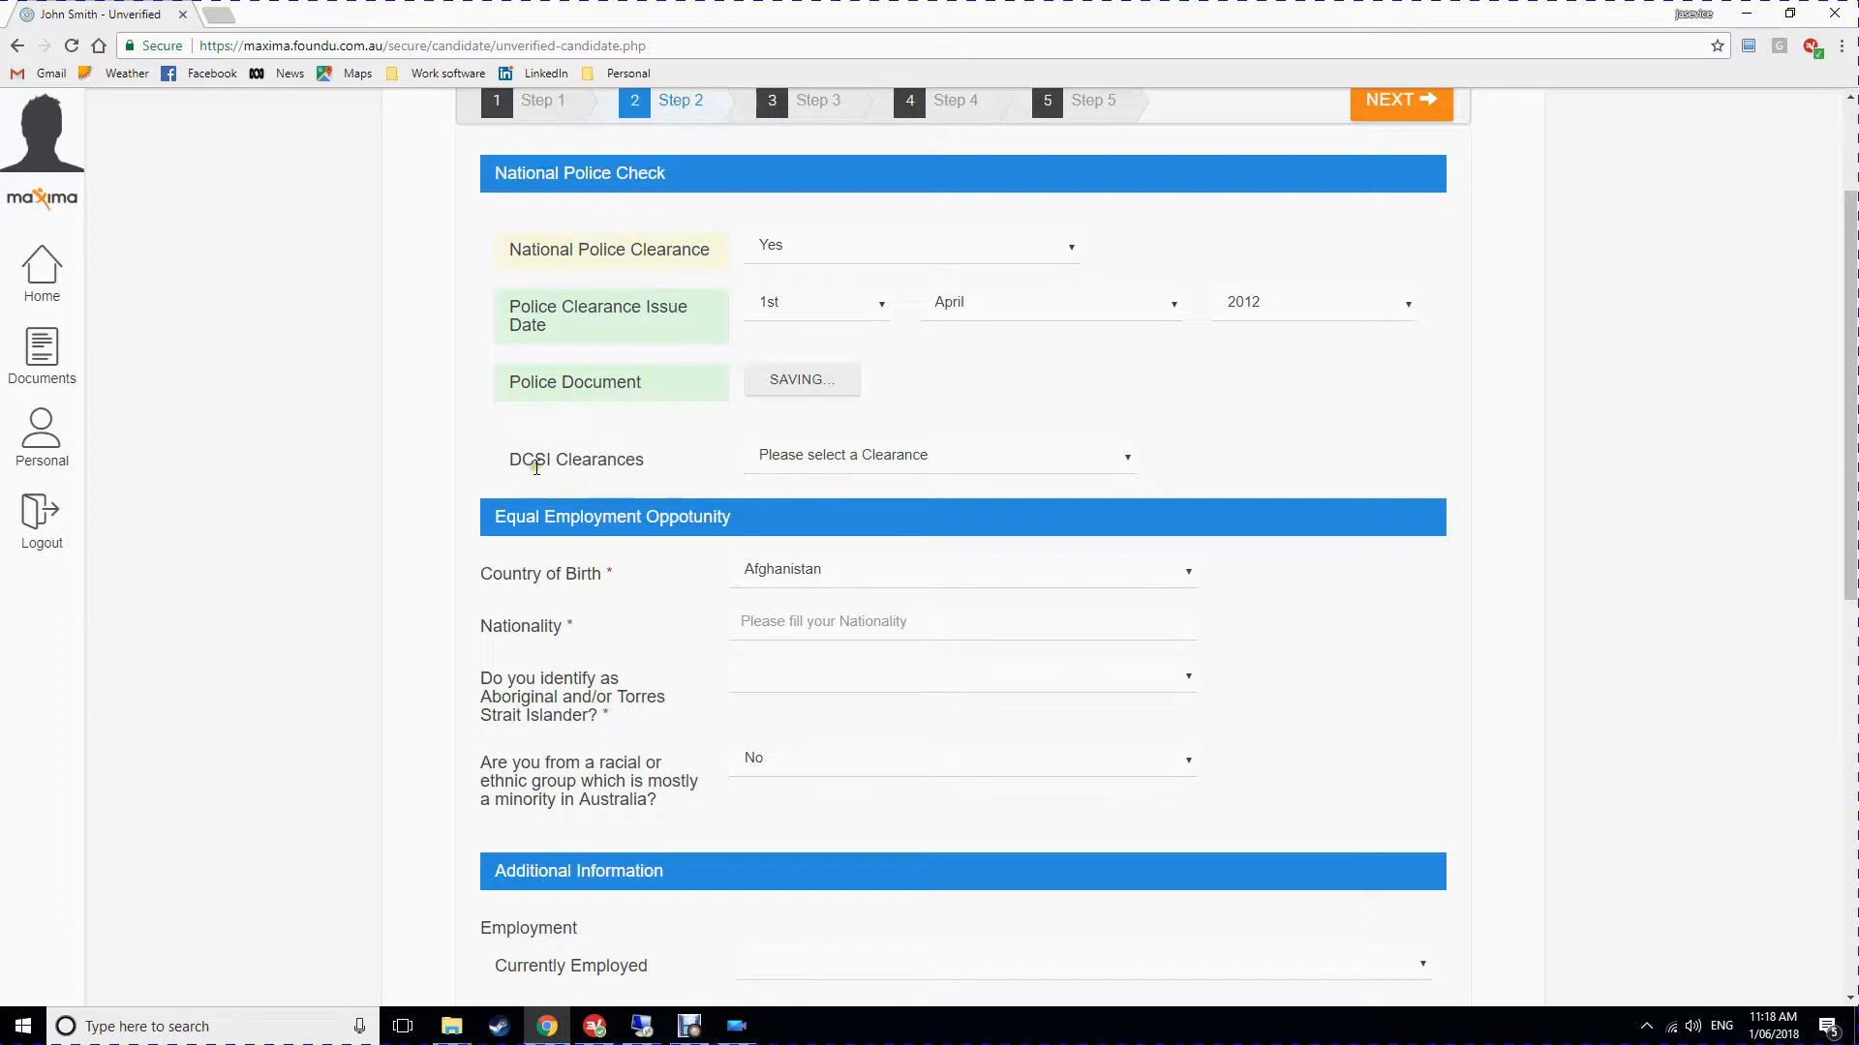
{"action": "scroll", "coordinate": [600, 406], "scroll_direction": "down", "scroll_amount": 2}
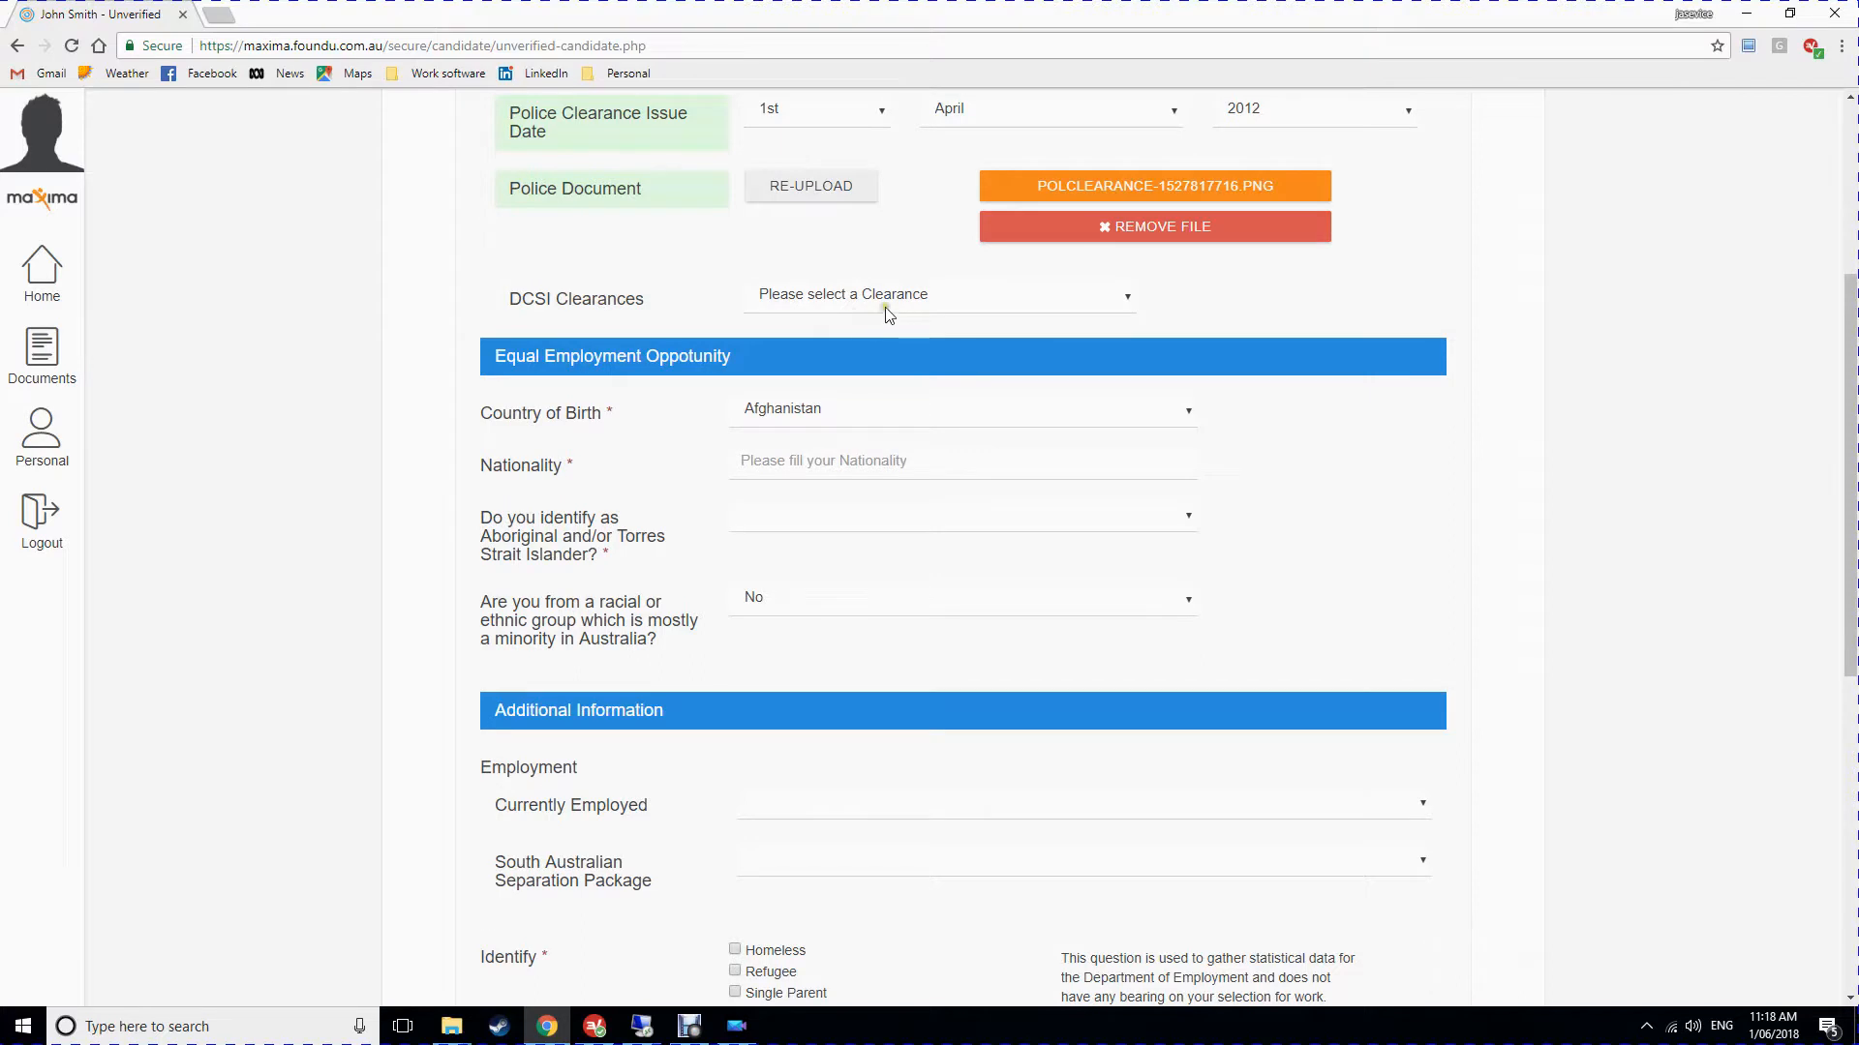
Leave DCSI Clearances blank, set Country of Birth to Australia and Nationality to Australian.
{"action": "left_click", "coordinate": [892, 299]}
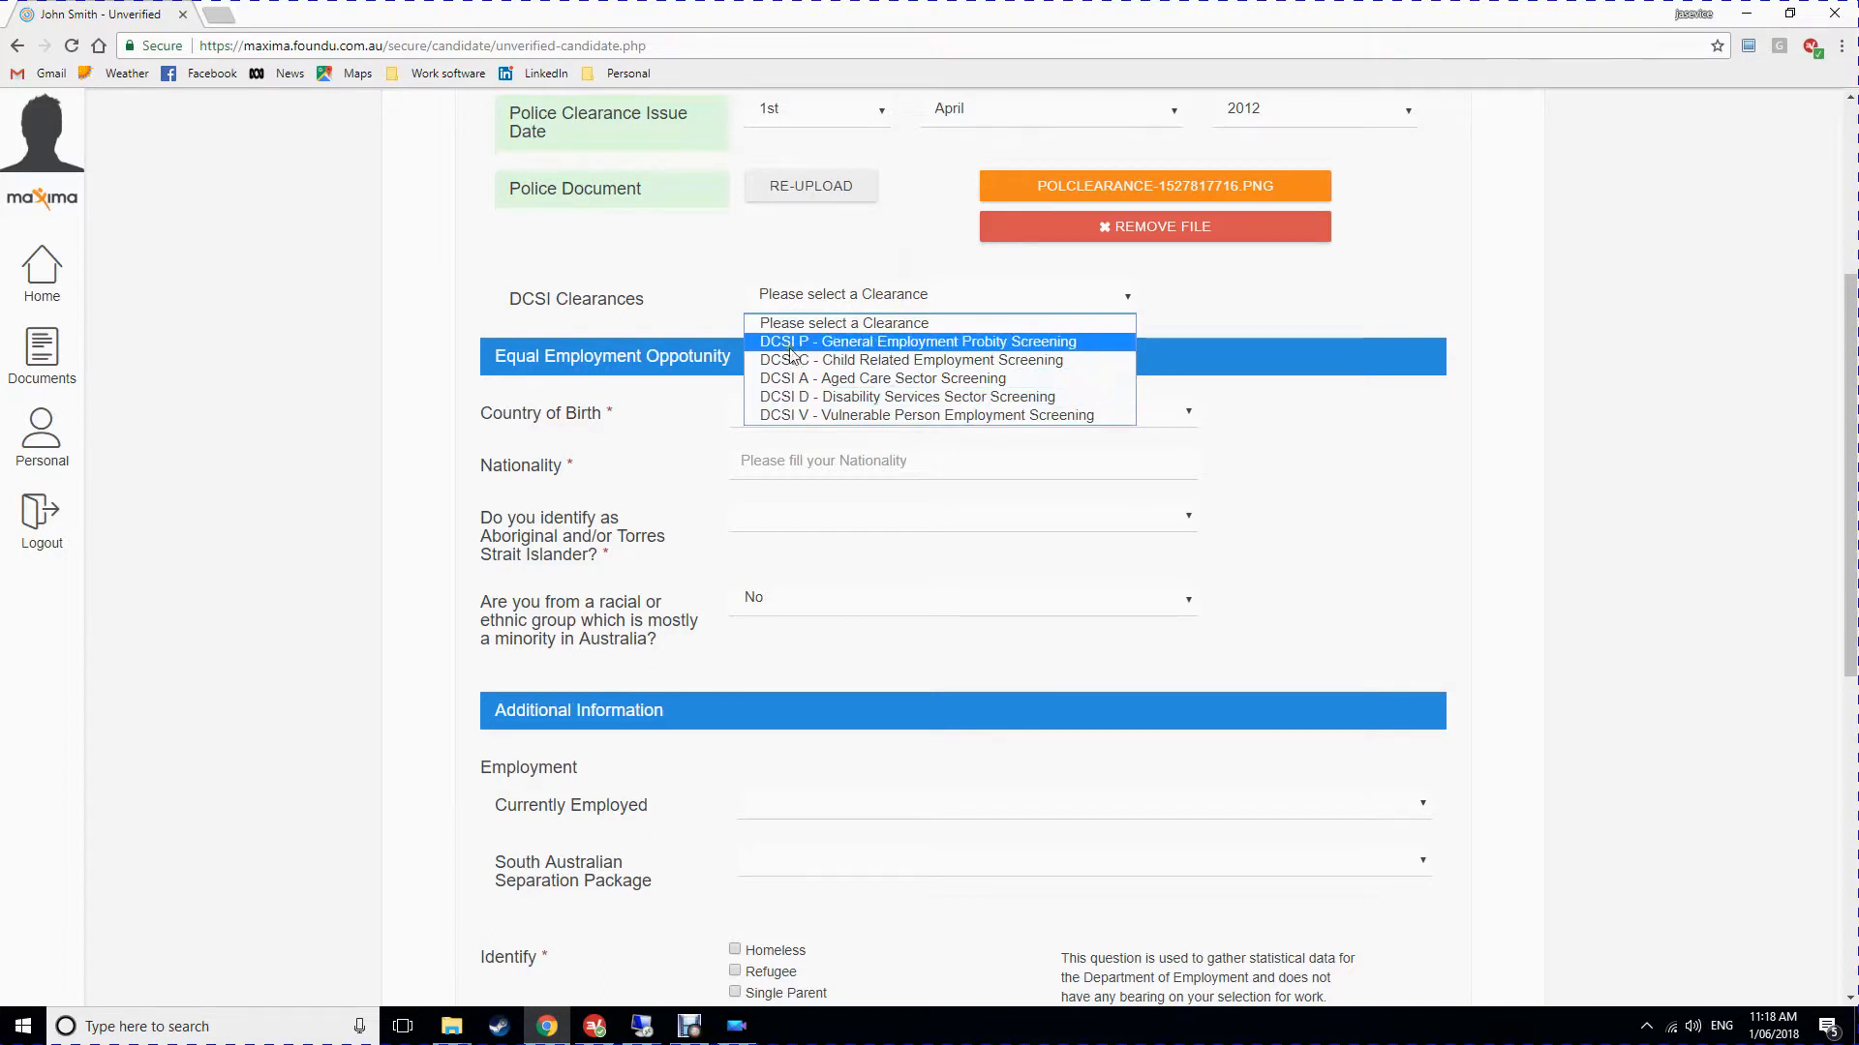
{"action": "left_click", "coordinate": [380, 317]}
{"action": "scroll", "coordinate": [489, 555], "scroll_direction": "down", "scroll_amount": 1}
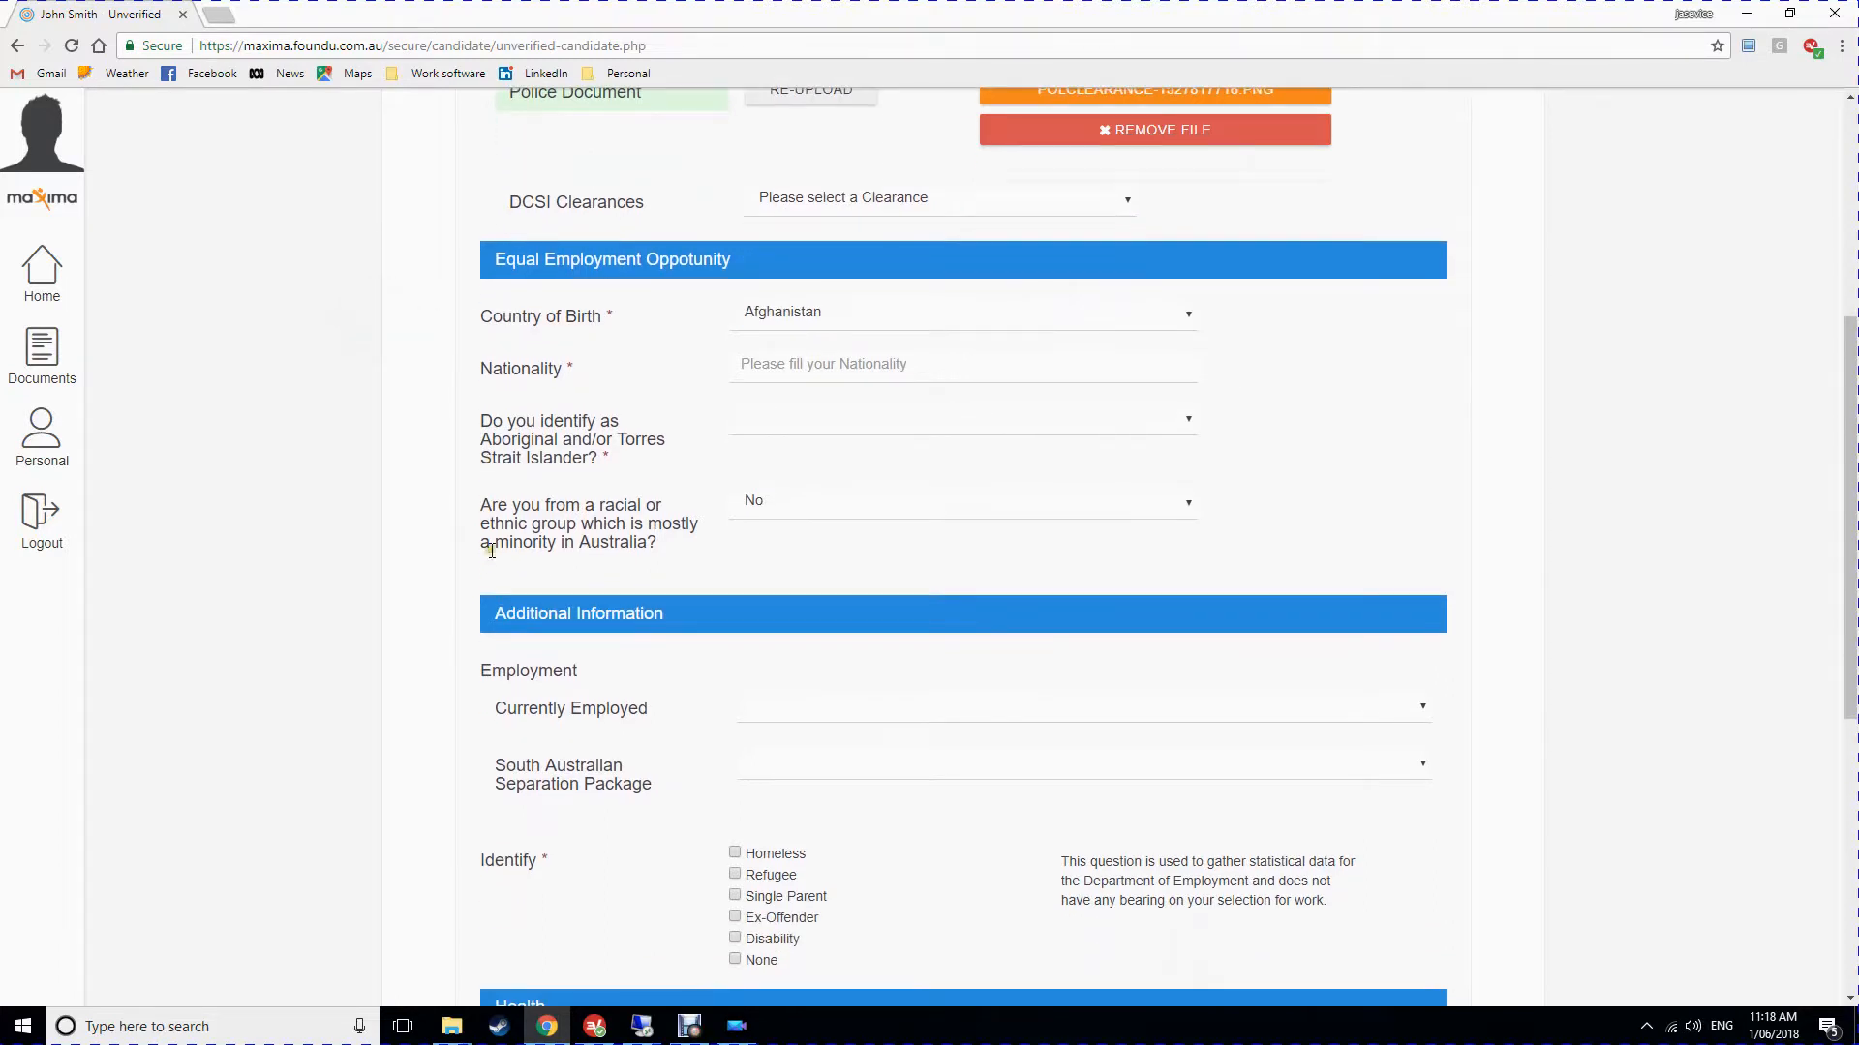
{"action": "left_click", "coordinate": [844, 312]}
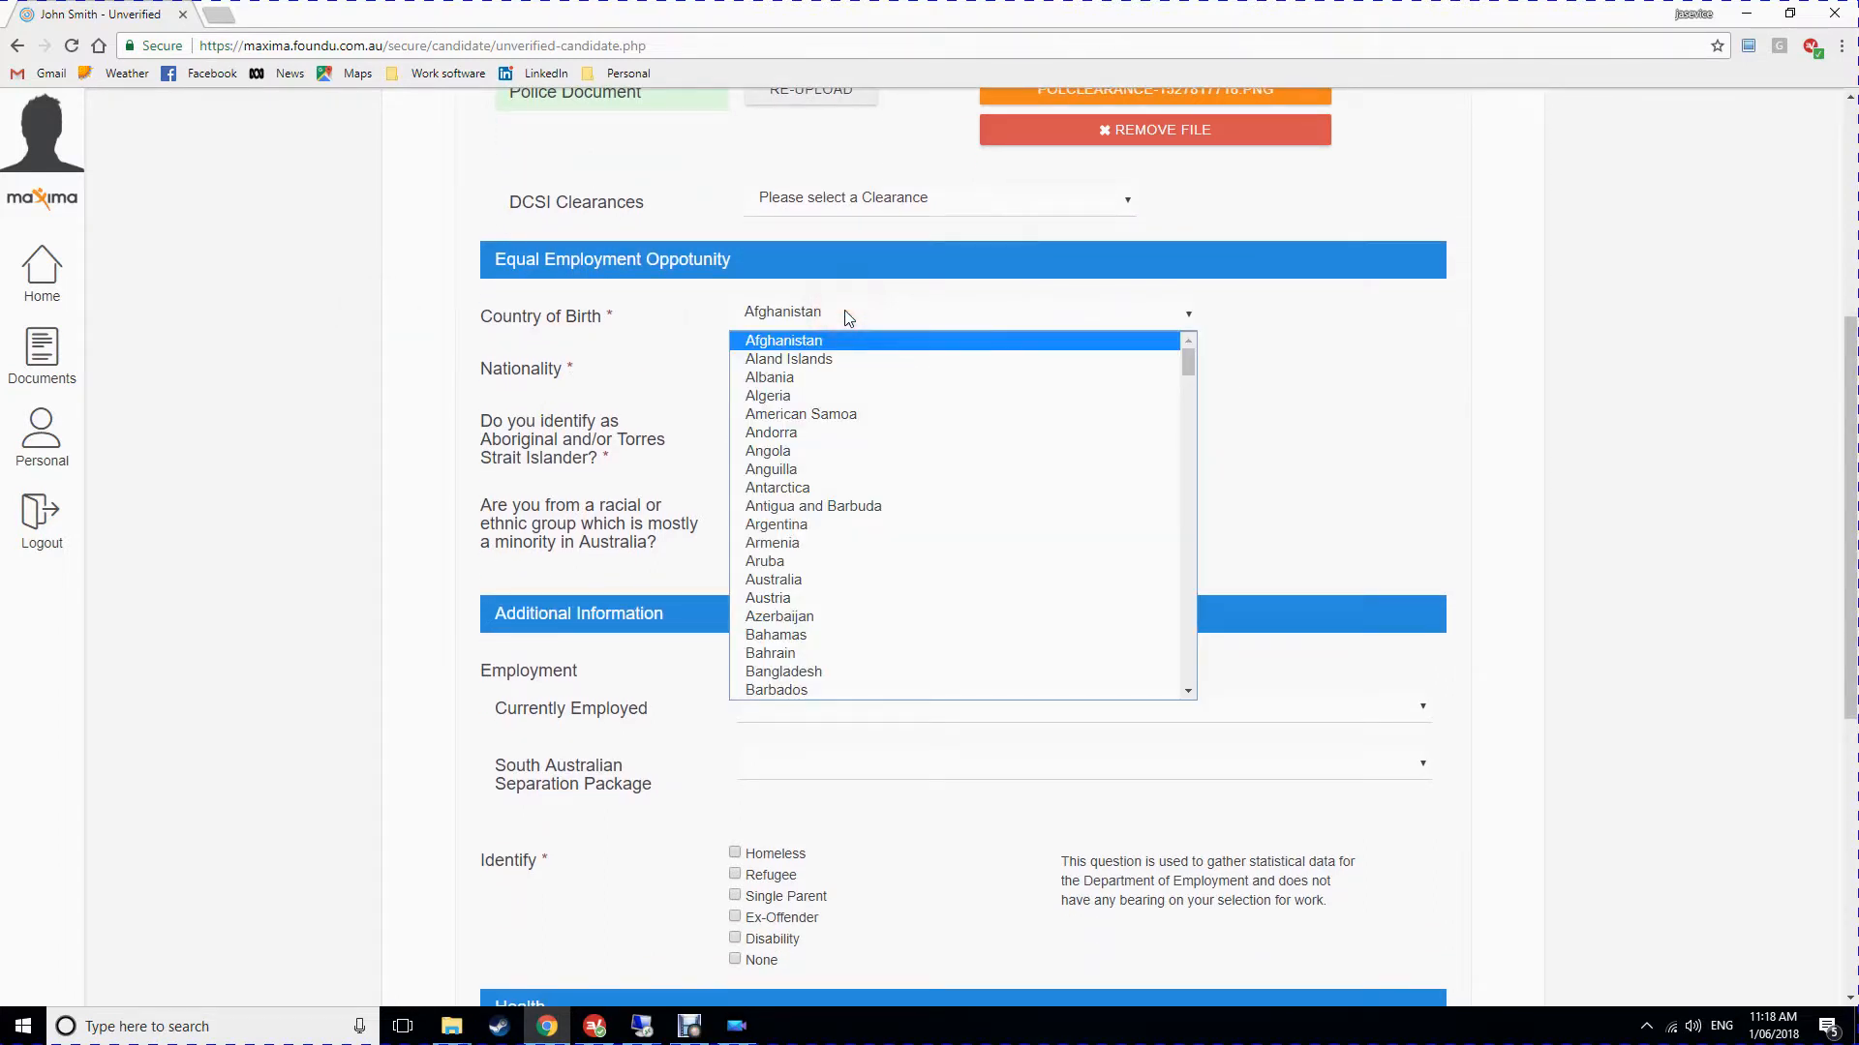
{"action": "left_click", "coordinate": [797, 579]}
{"action": "left_click", "coordinate": [813, 366]}
{"action": "type", "text": "Australian"}
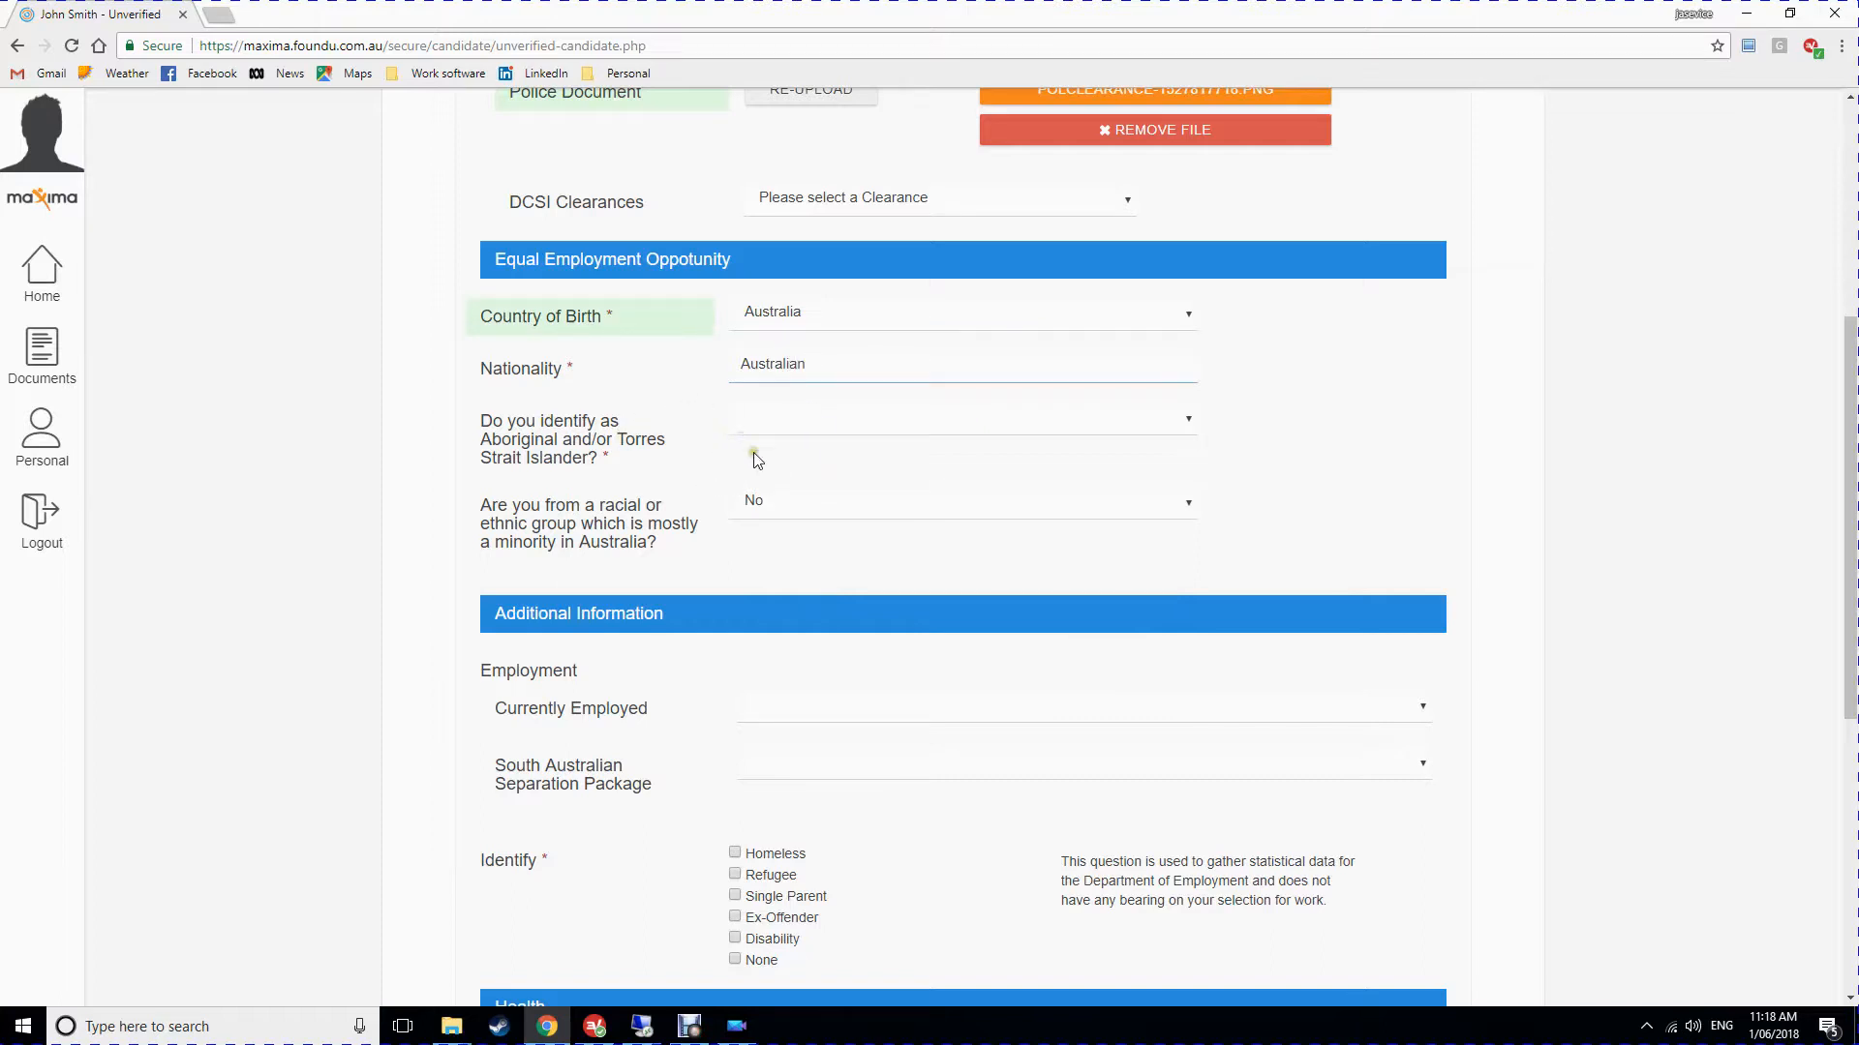
Answer No to both the Aboriginal/Torres Strait Islander and minority-group questions.
{"action": "left_click", "coordinate": [778, 424]}
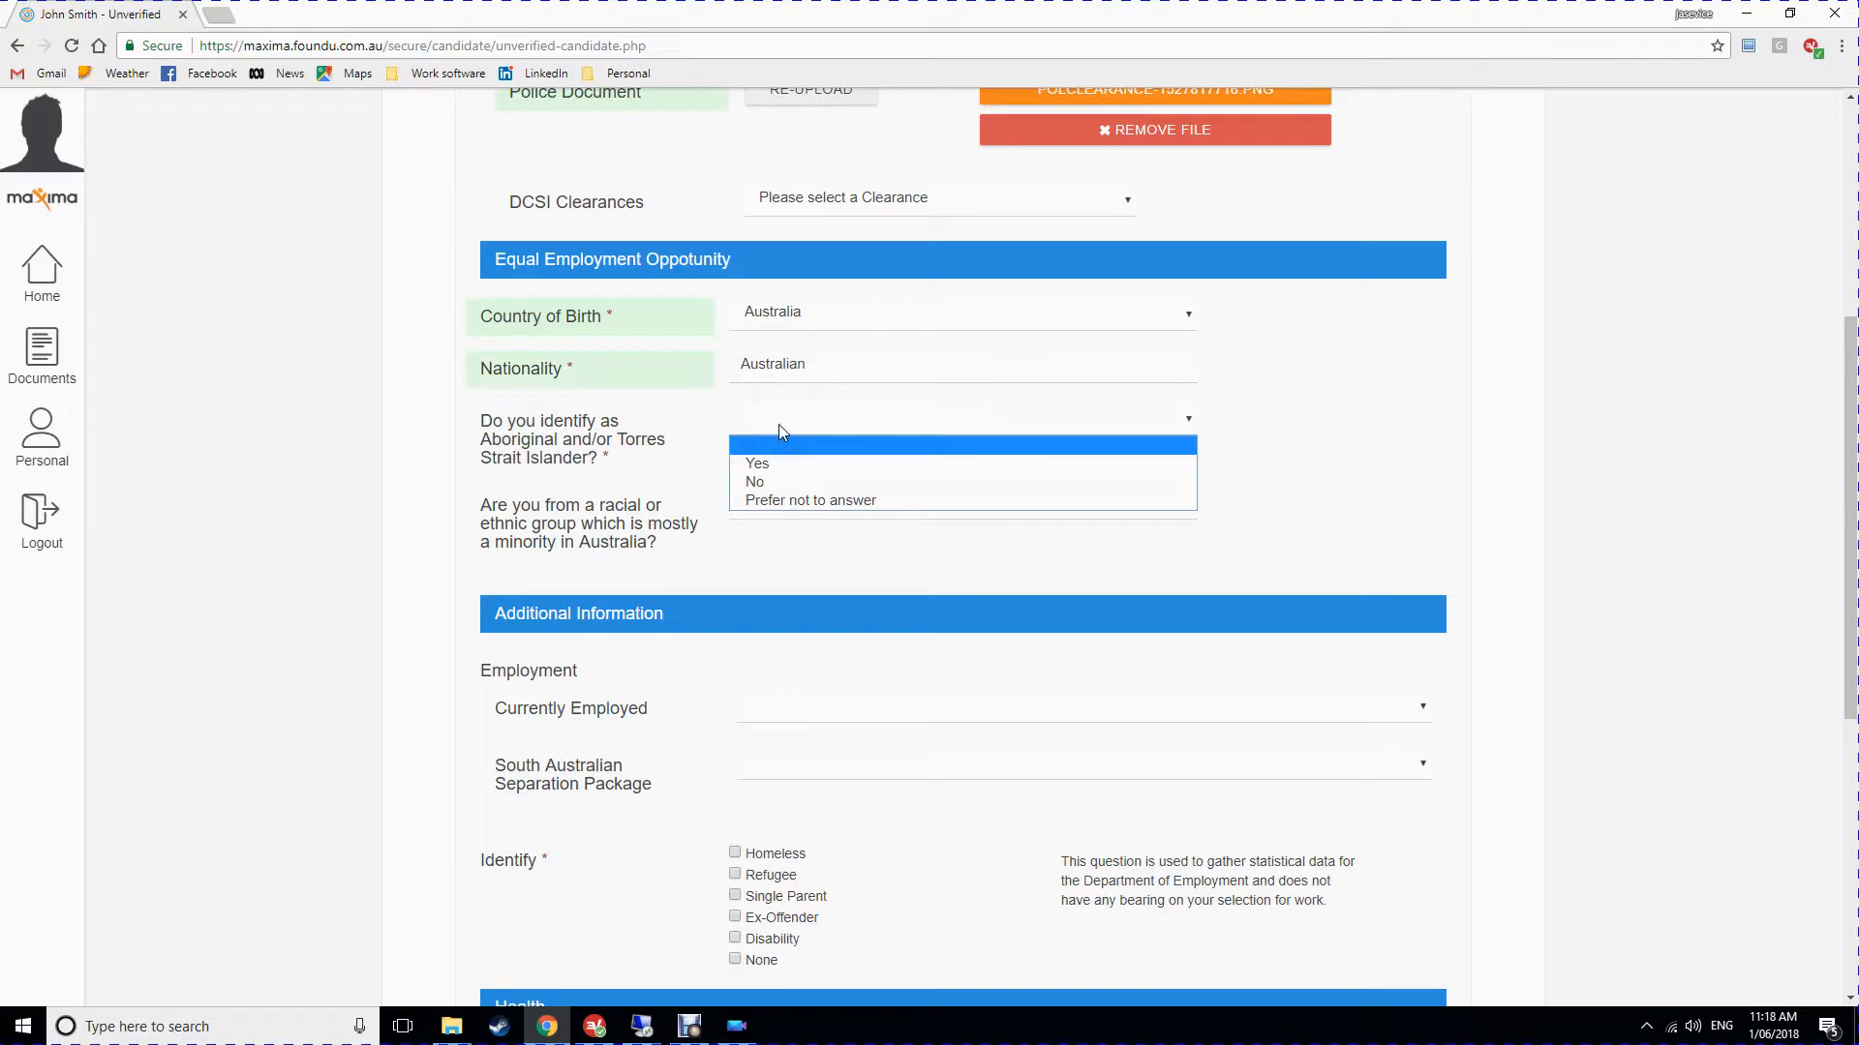
{"action": "left_click", "coordinate": [760, 482]}
{"action": "scroll", "coordinate": [651, 565], "scroll_direction": "down", "scroll_amount": 2}
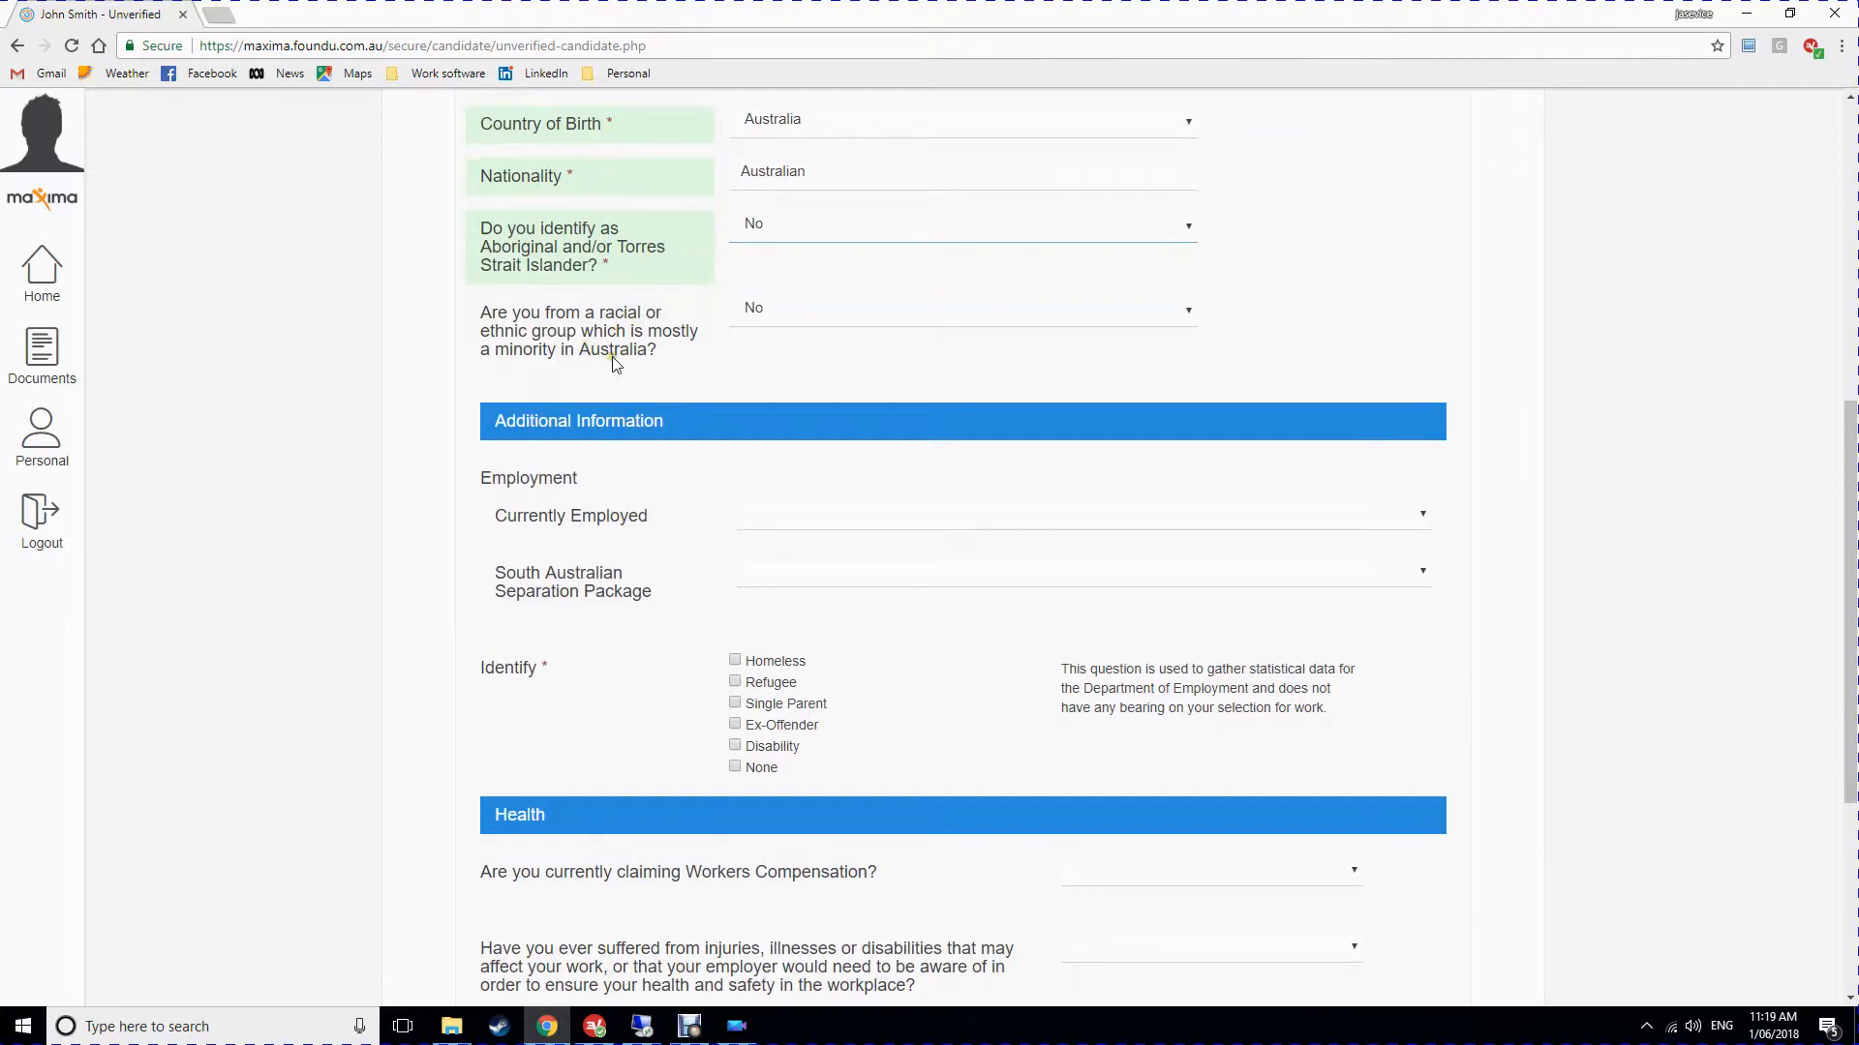
{"action": "left_click", "coordinate": [808, 308]}
{"action": "left_click", "coordinate": [783, 375]}
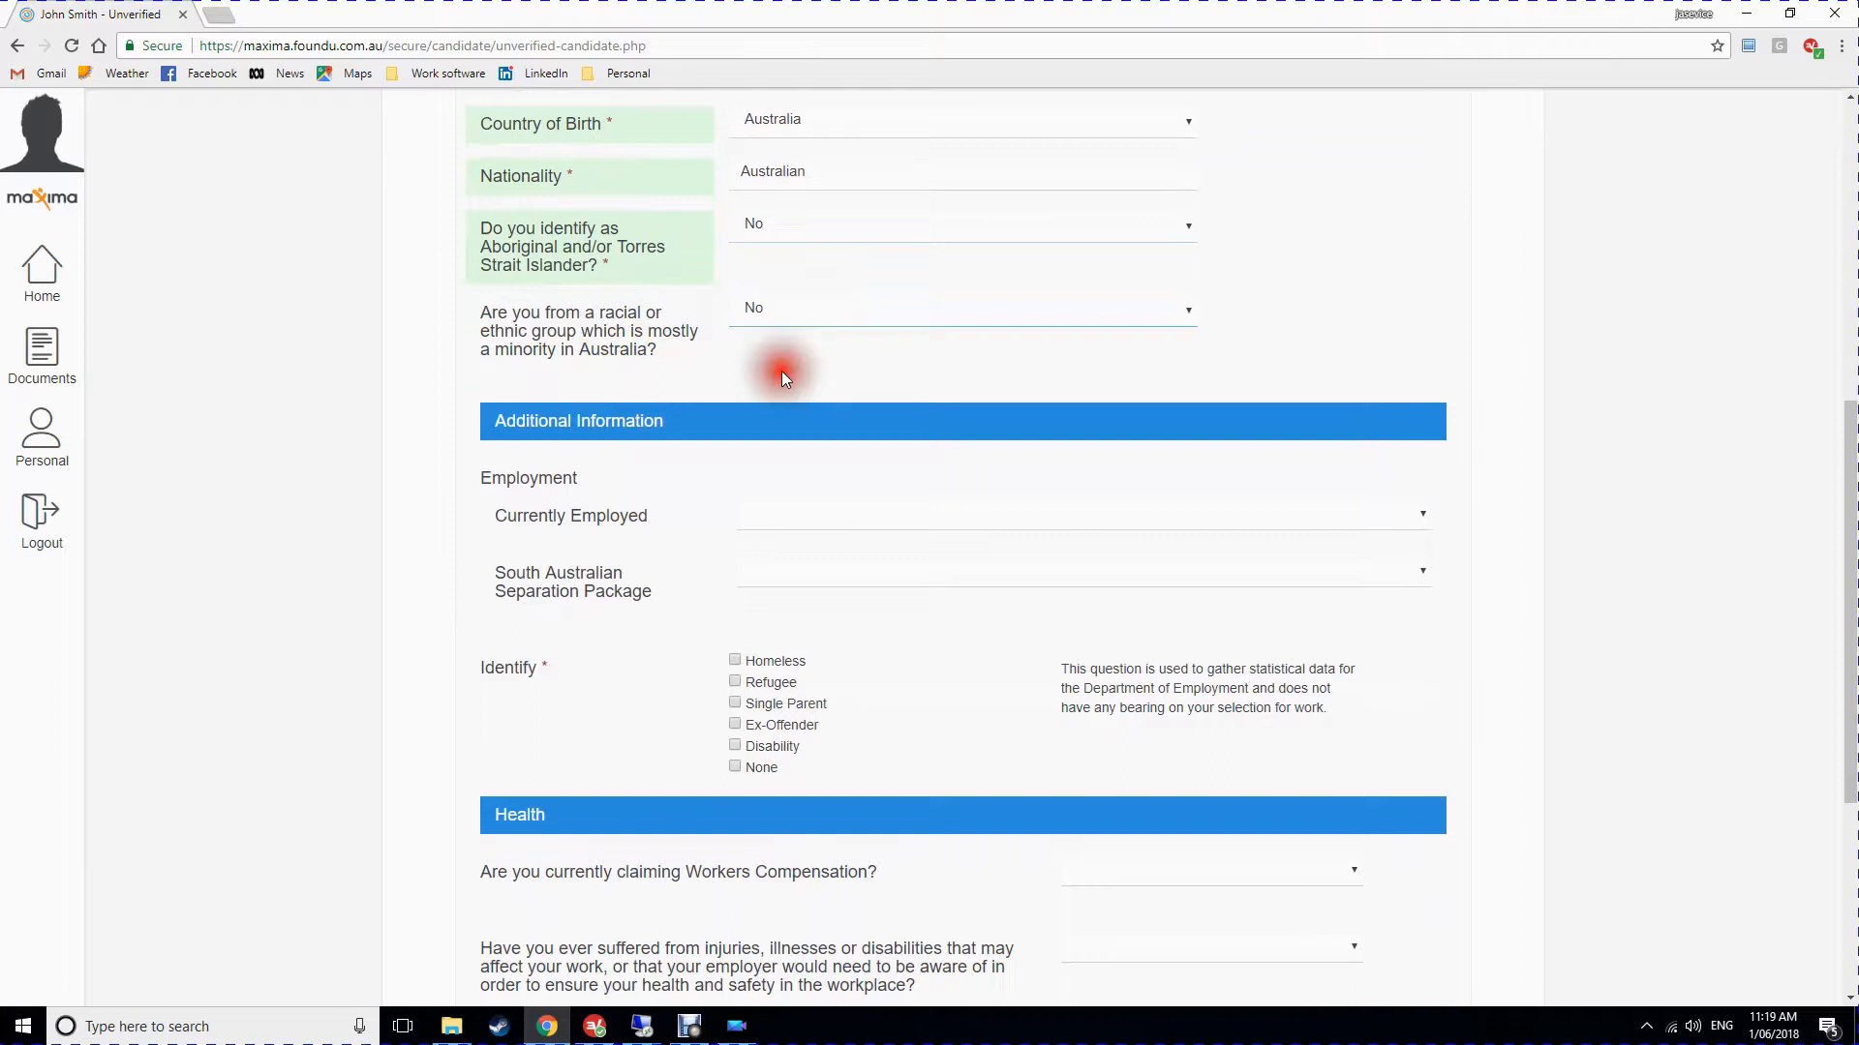
{"action": "scroll", "coordinate": [805, 592], "scroll_direction": "down", "scroll_amount": 2}
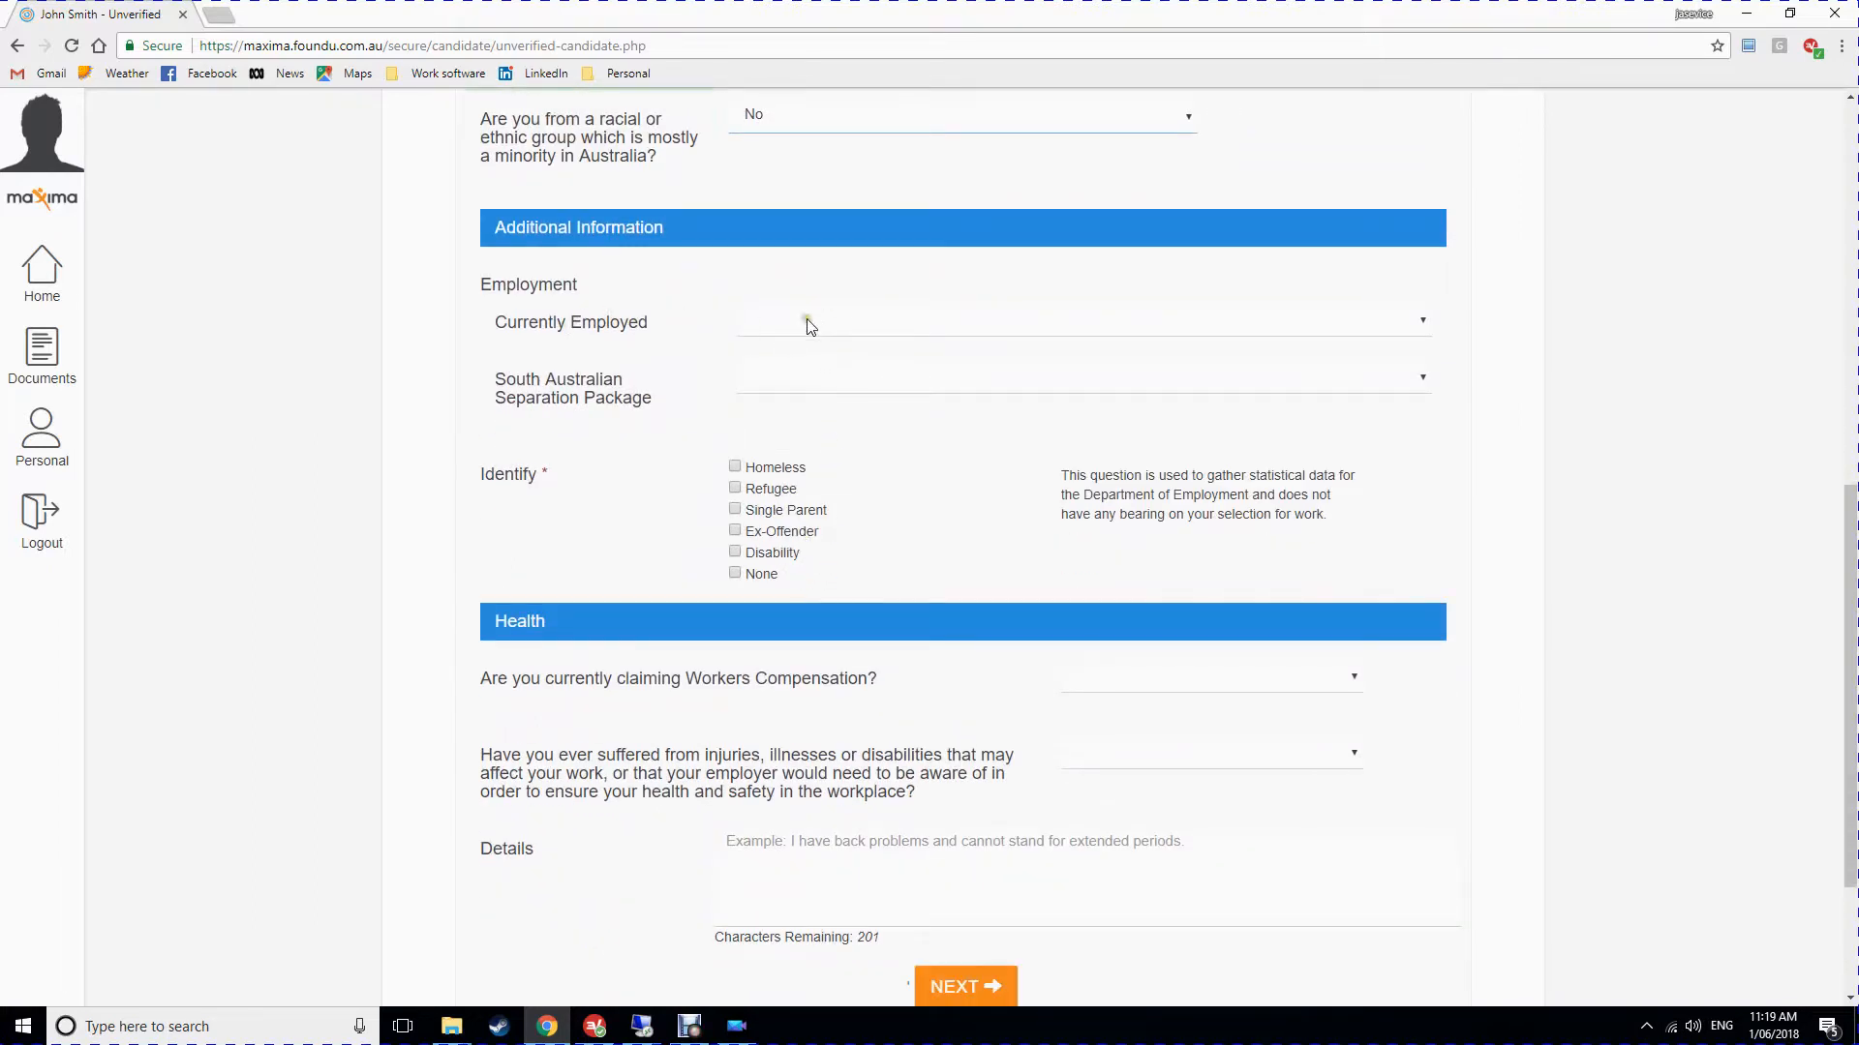
Mark the candidate as currently employed in a Part Time role.
{"action": "left_click", "coordinate": [806, 329]}
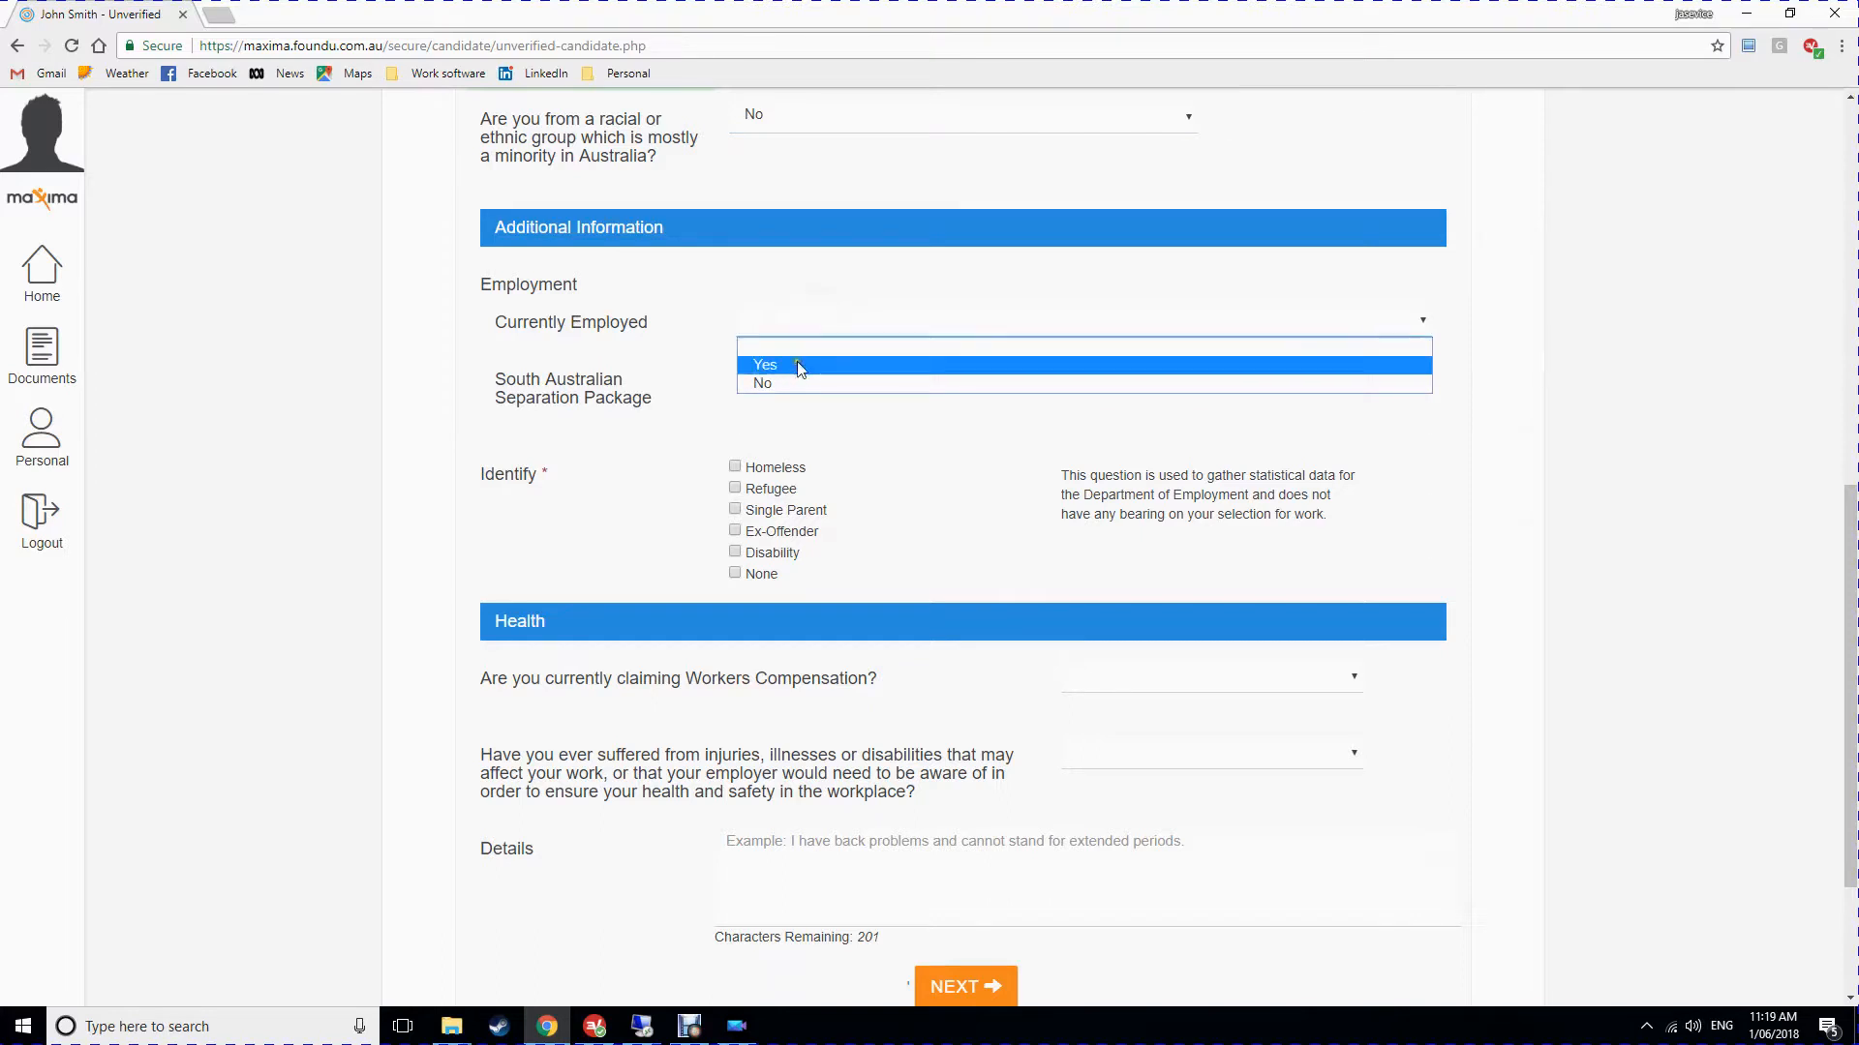
{"action": "left_click", "coordinate": [795, 365]}
{"action": "left_click", "coordinate": [827, 378]}
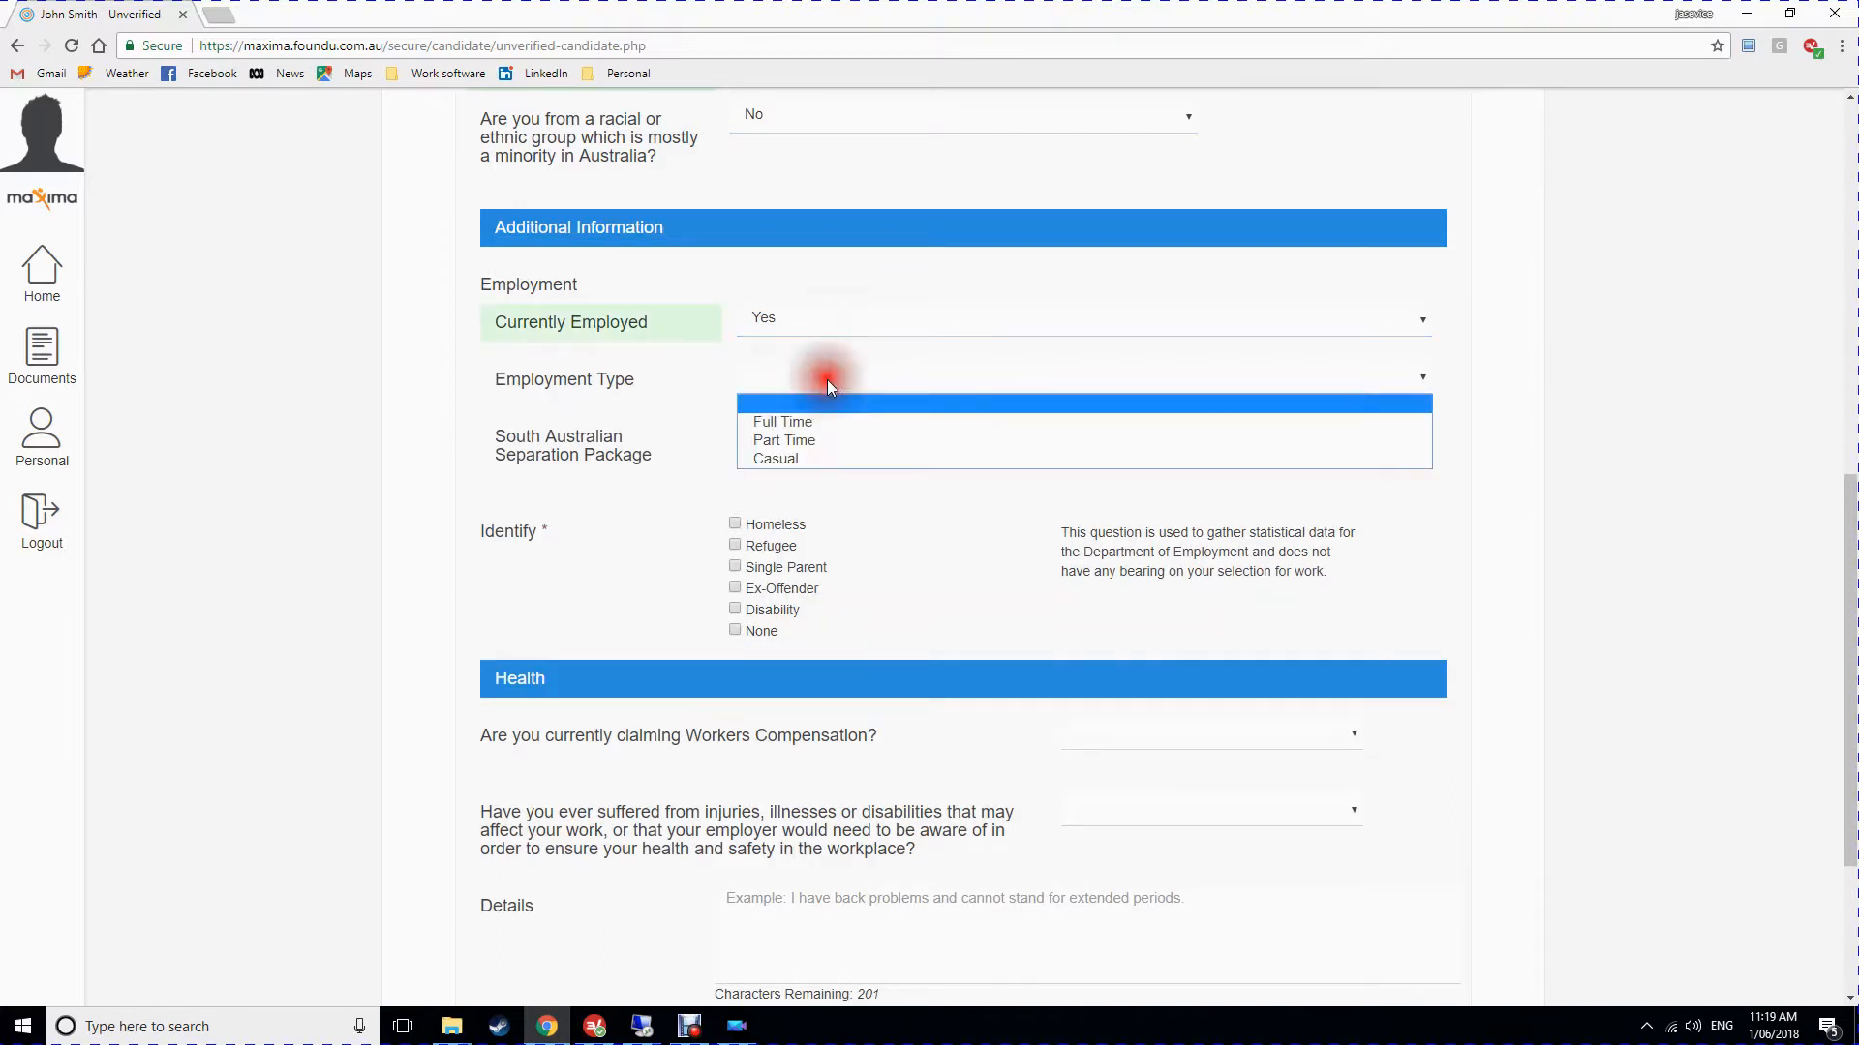
{"action": "left_click", "coordinate": [810, 440]}
Answer No to the South Australian Separation Package question.
{"action": "scroll", "coordinate": [852, 407], "scroll_direction": "down", "scroll_amount": 2}
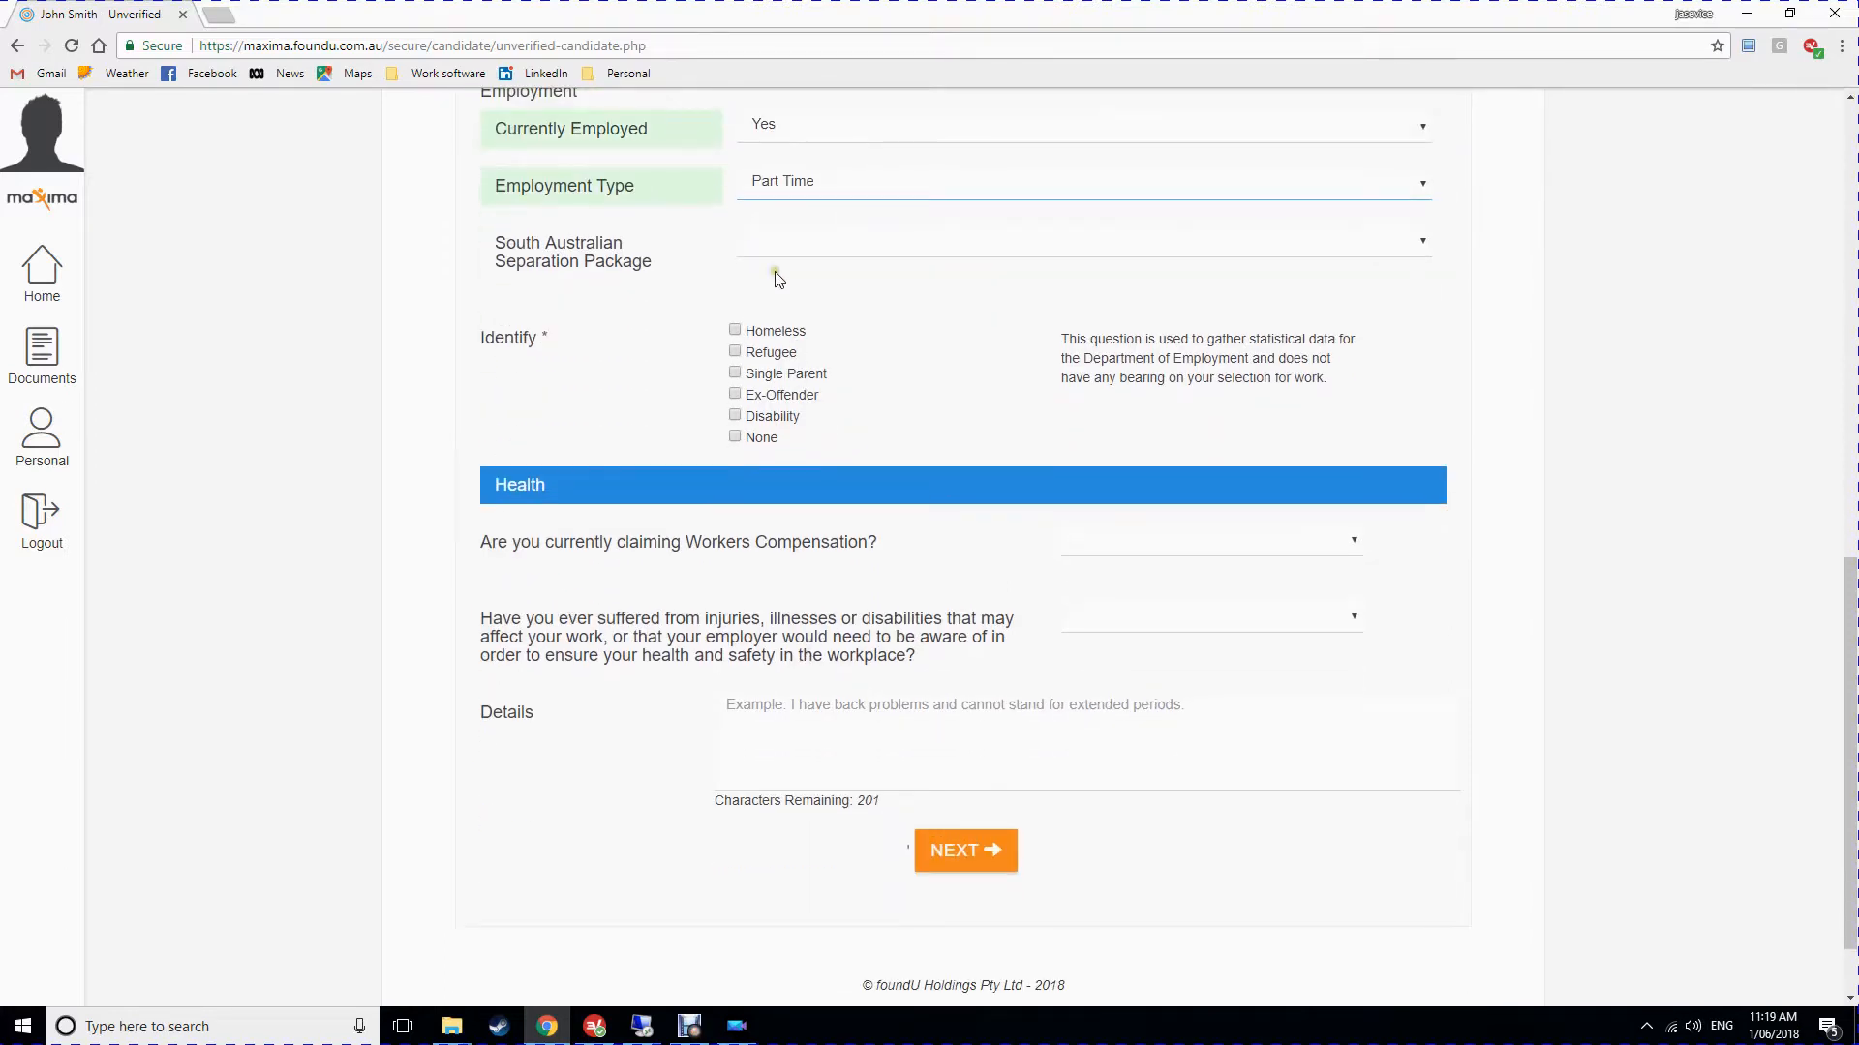
{"action": "left_click", "coordinate": [801, 245]}
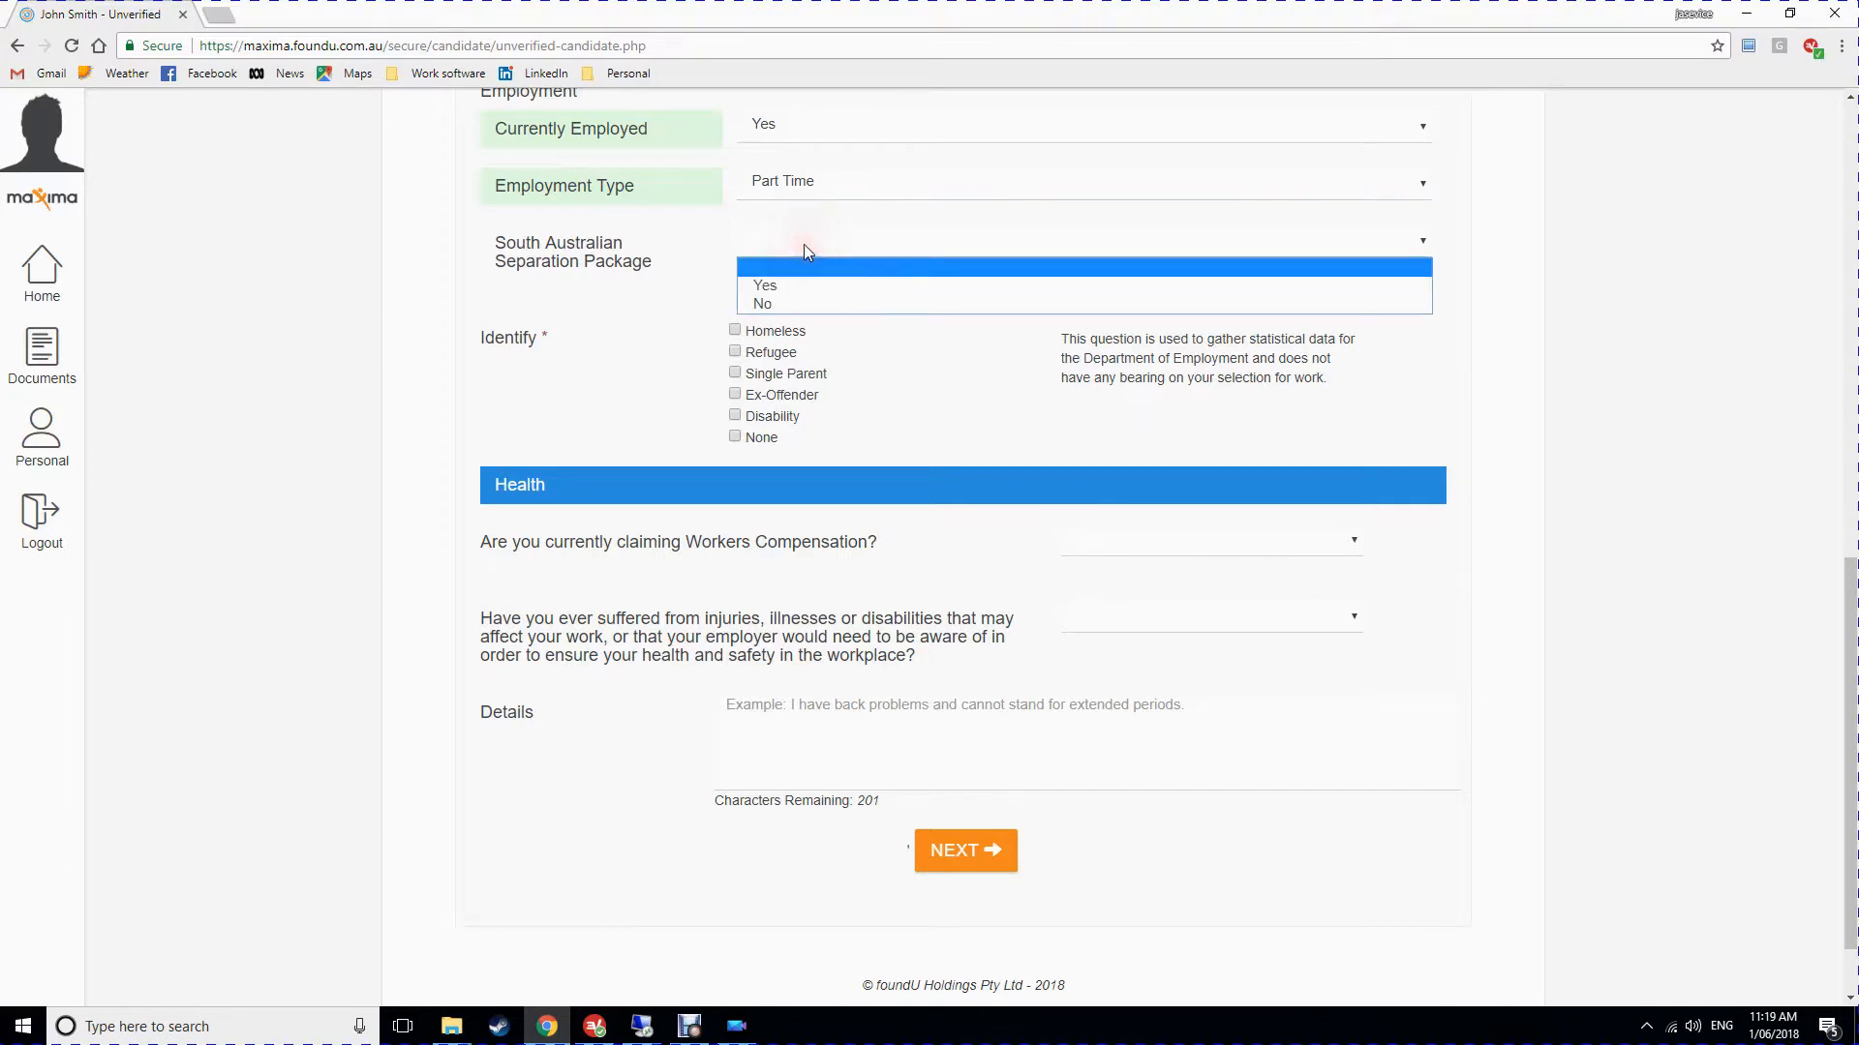
{"action": "left_click", "coordinate": [788, 289]}
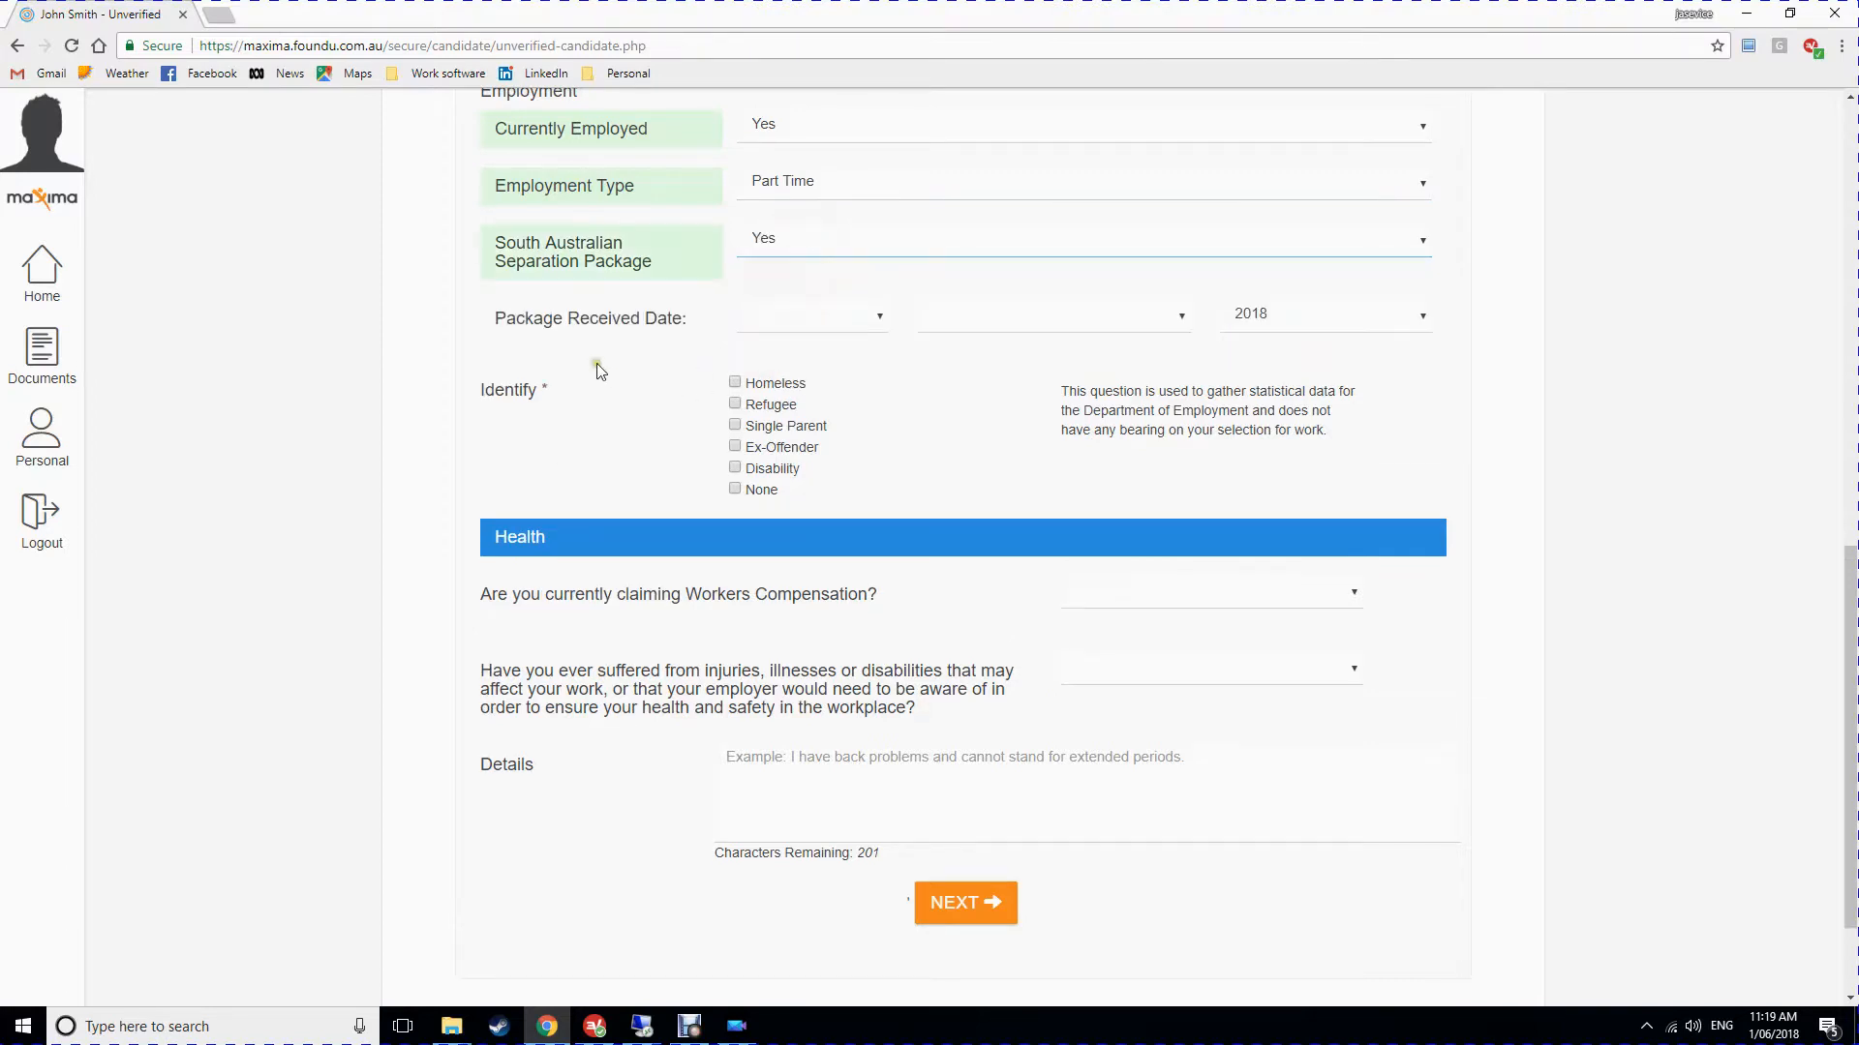
{"action": "left_click", "coordinate": [850, 246]}
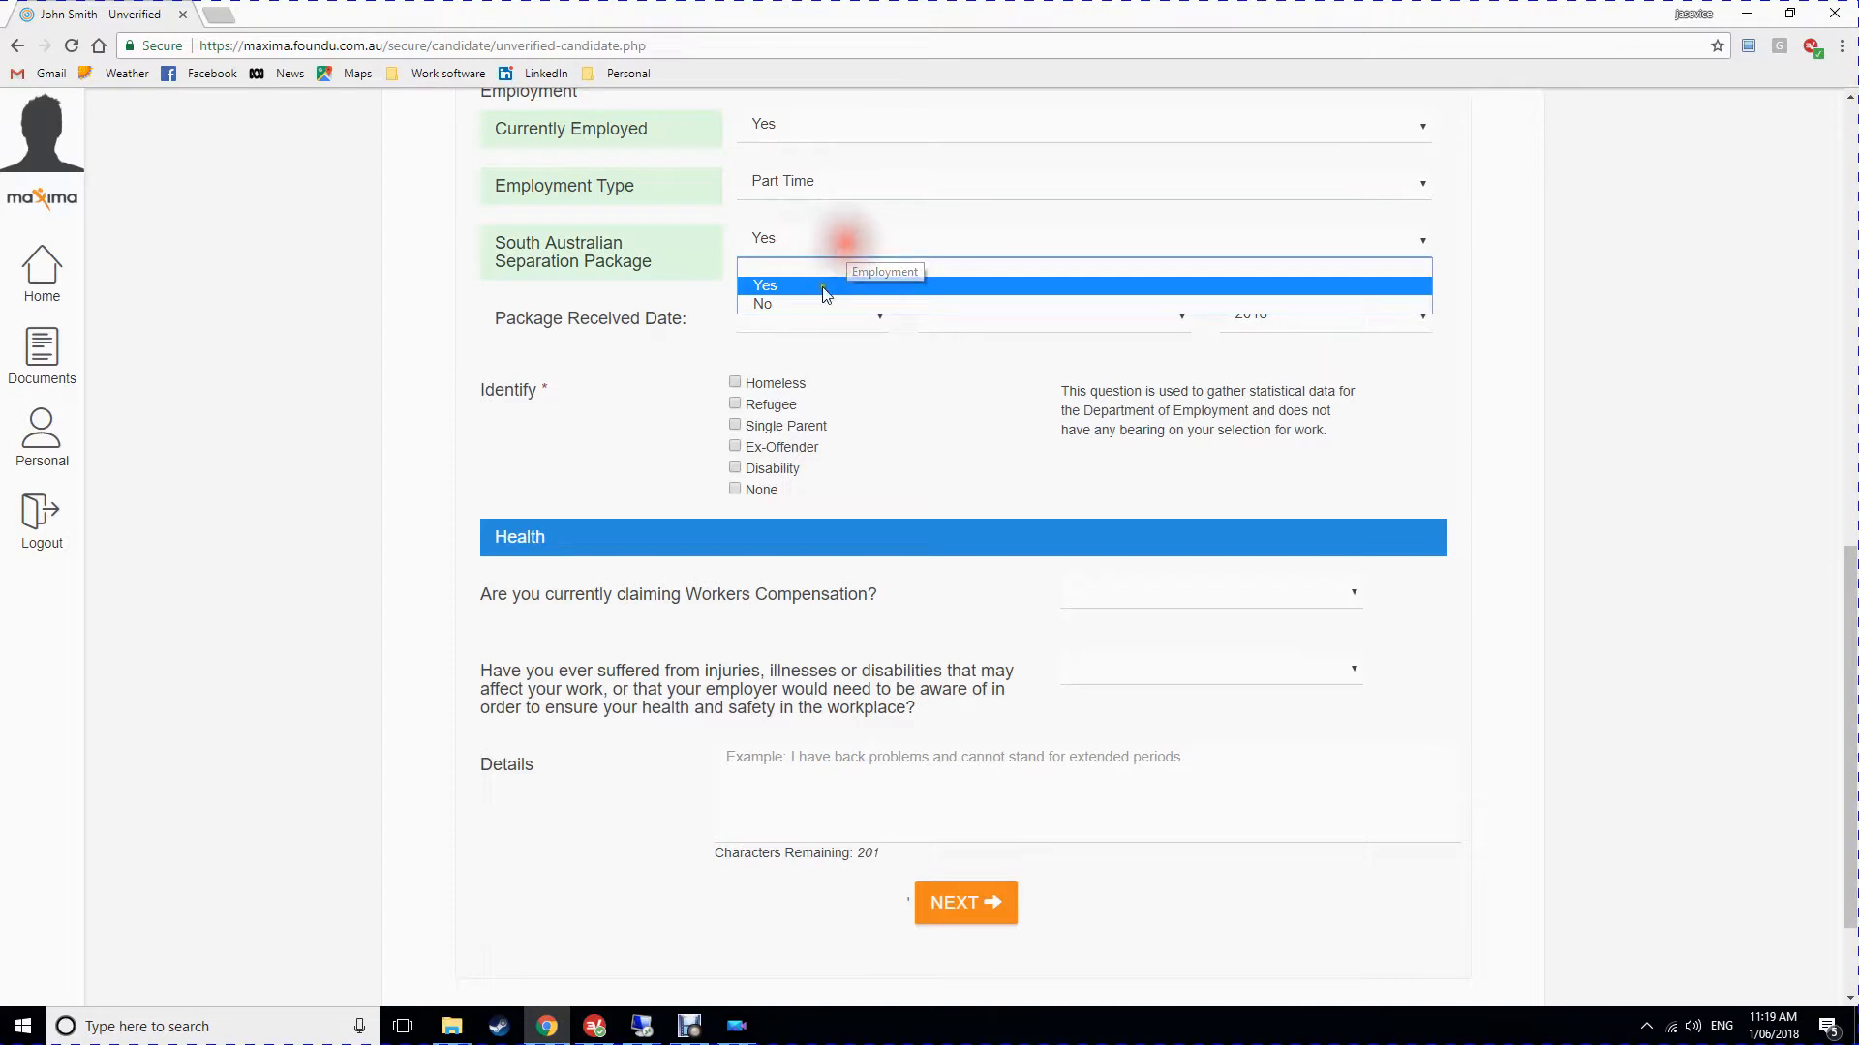
{"action": "left_click", "coordinate": [815, 306]}
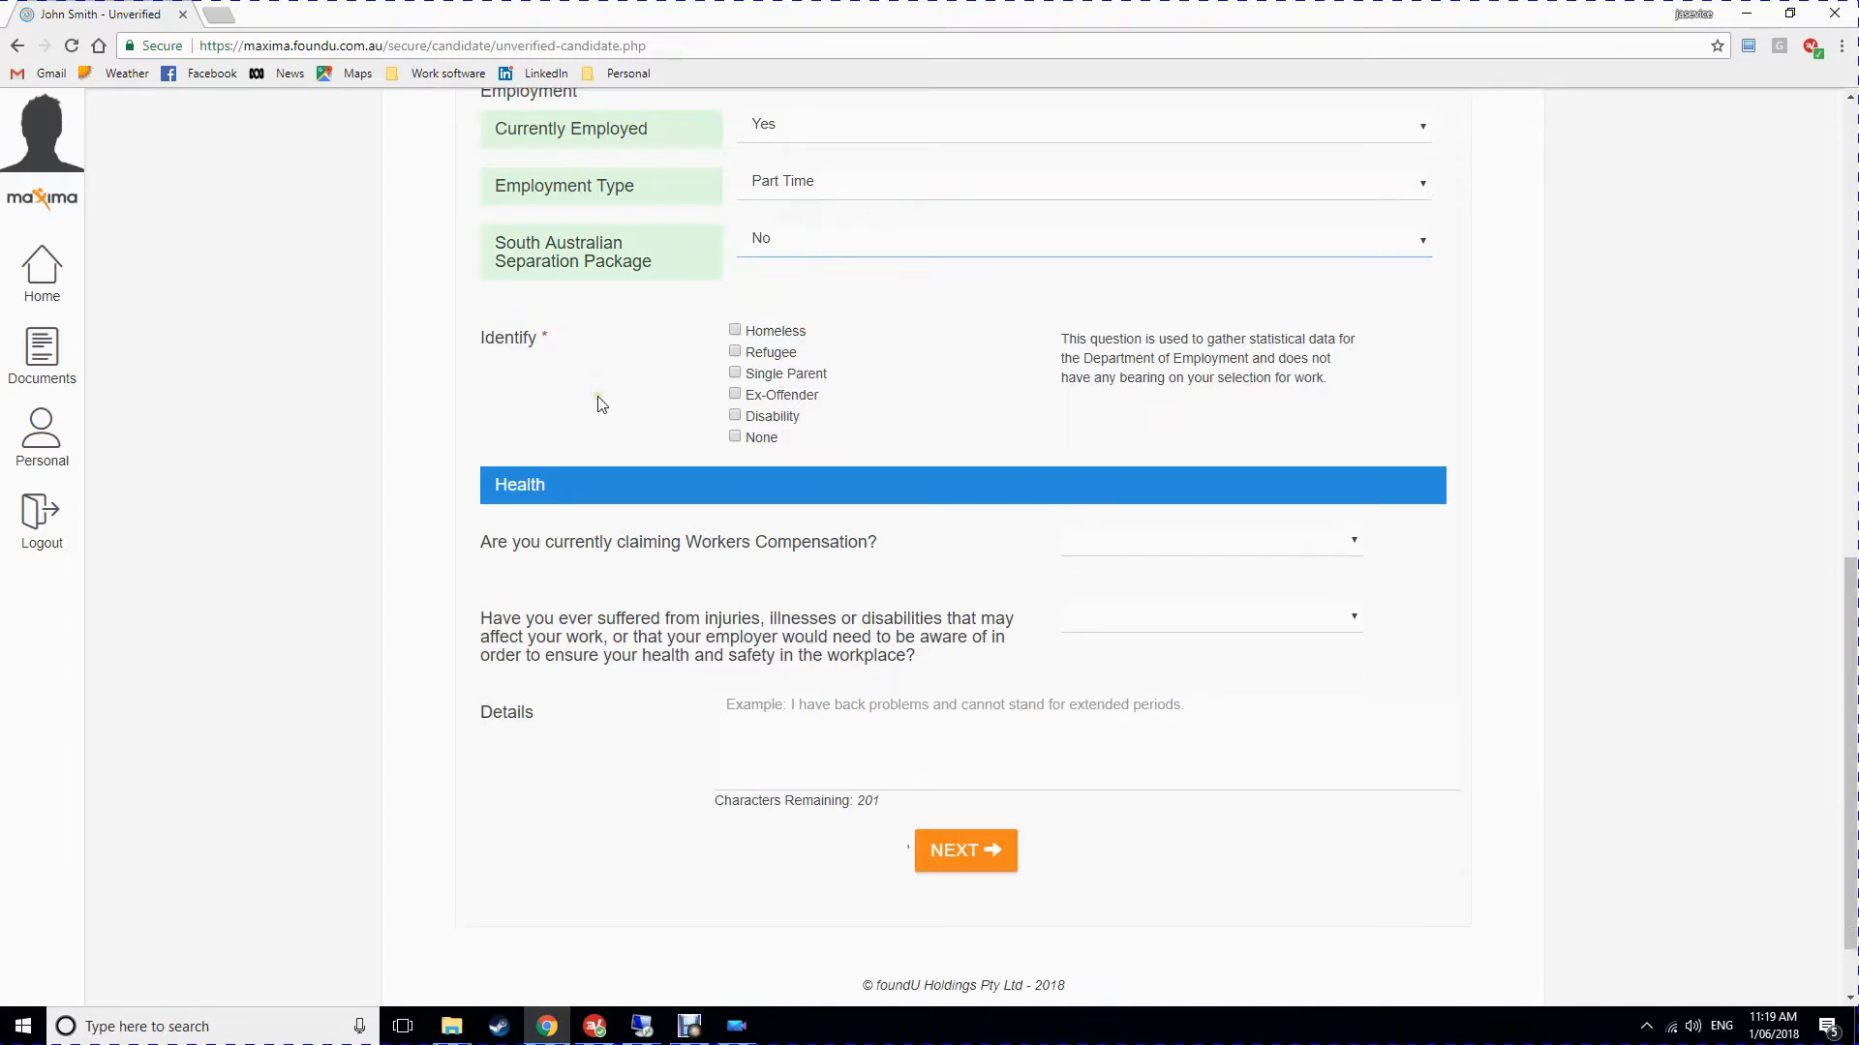
Tick Disability under Identify.
{"action": "scroll", "coordinate": [608, 421], "scroll_direction": "up", "scroll_amount": 3}
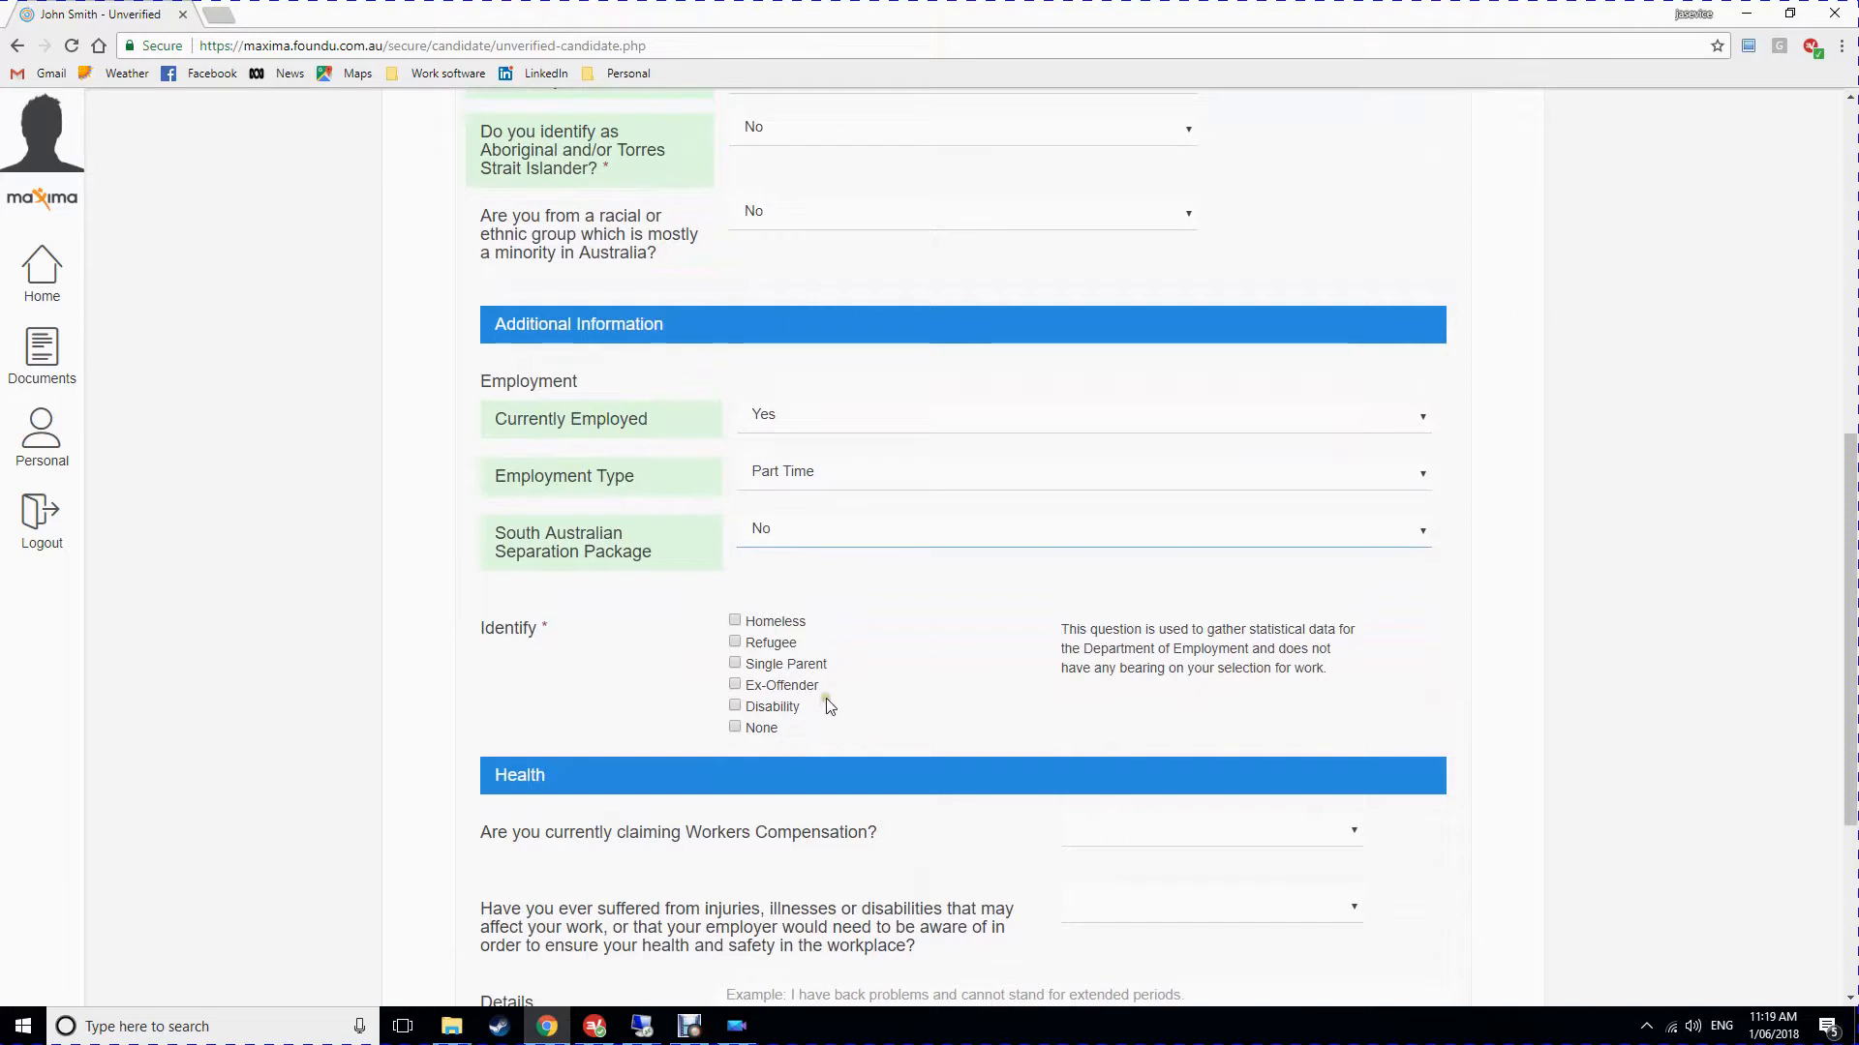
{"action": "left_click", "coordinate": [738, 707]}
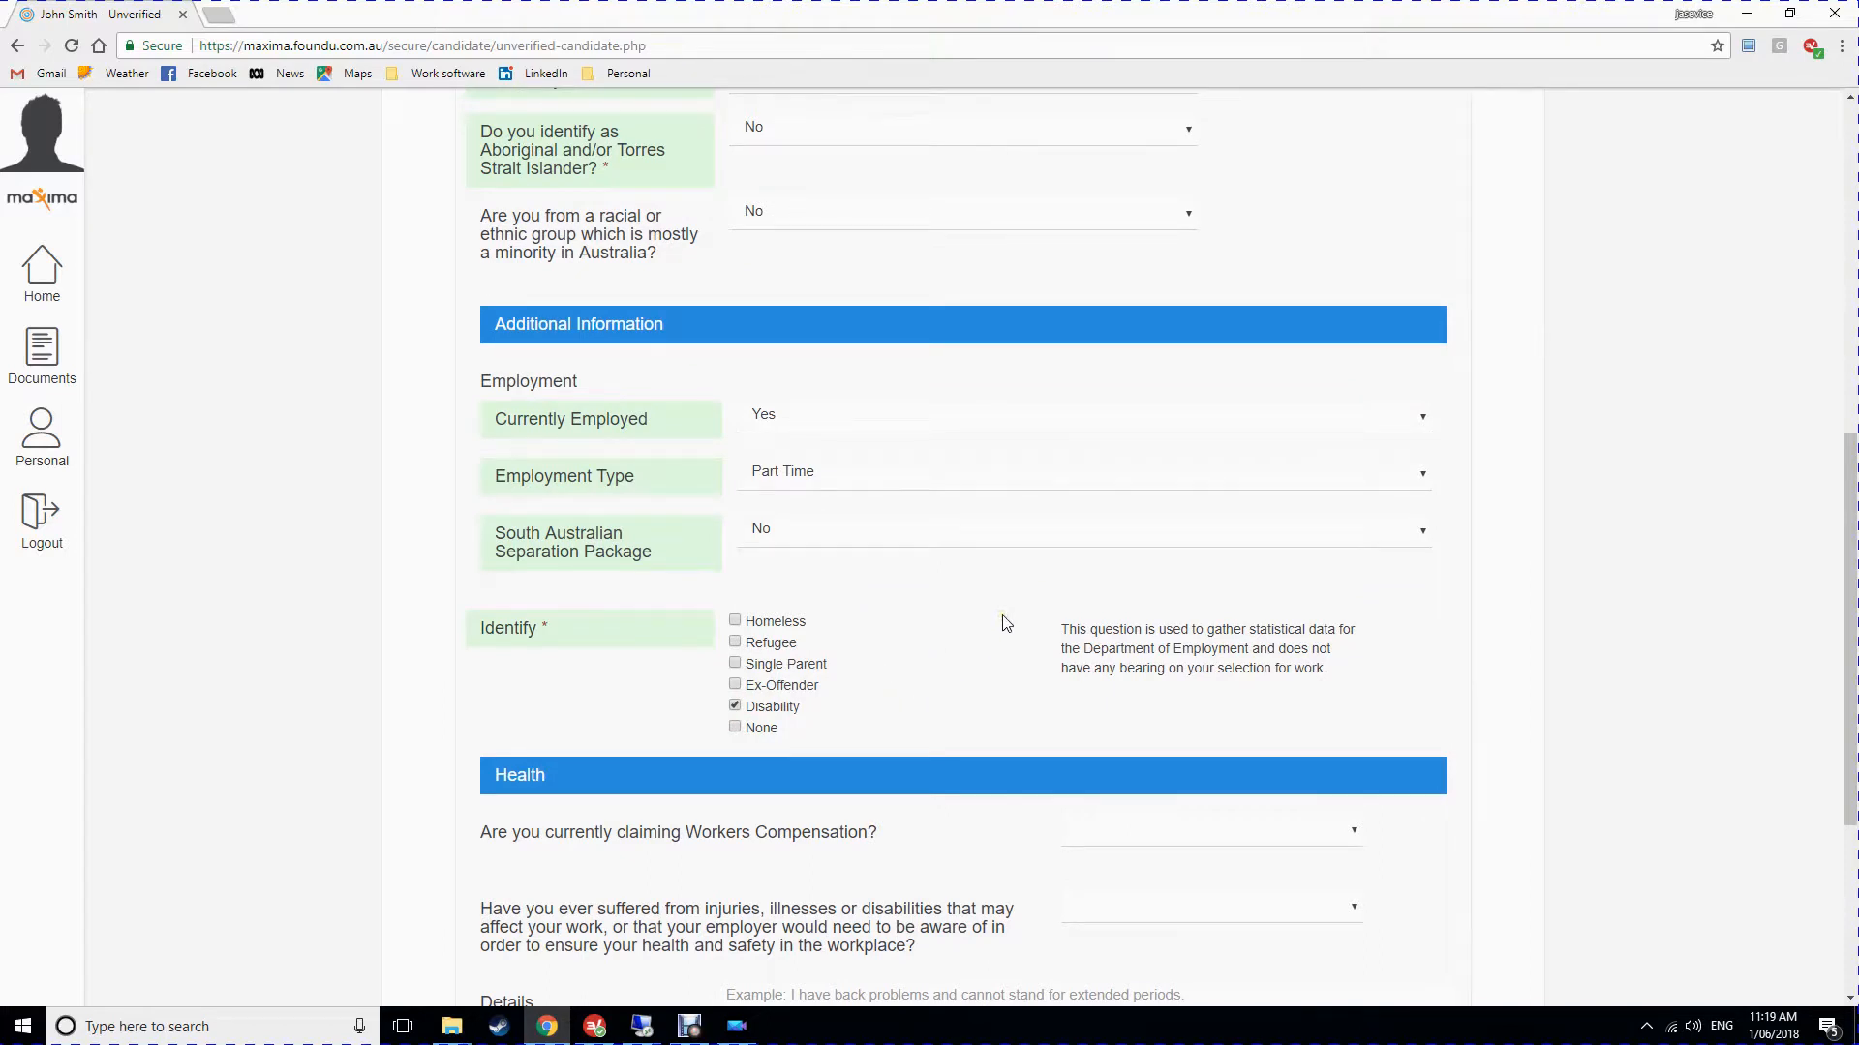
{"action": "scroll", "coordinate": [891, 697], "scroll_direction": "down", "scroll_amount": 3}
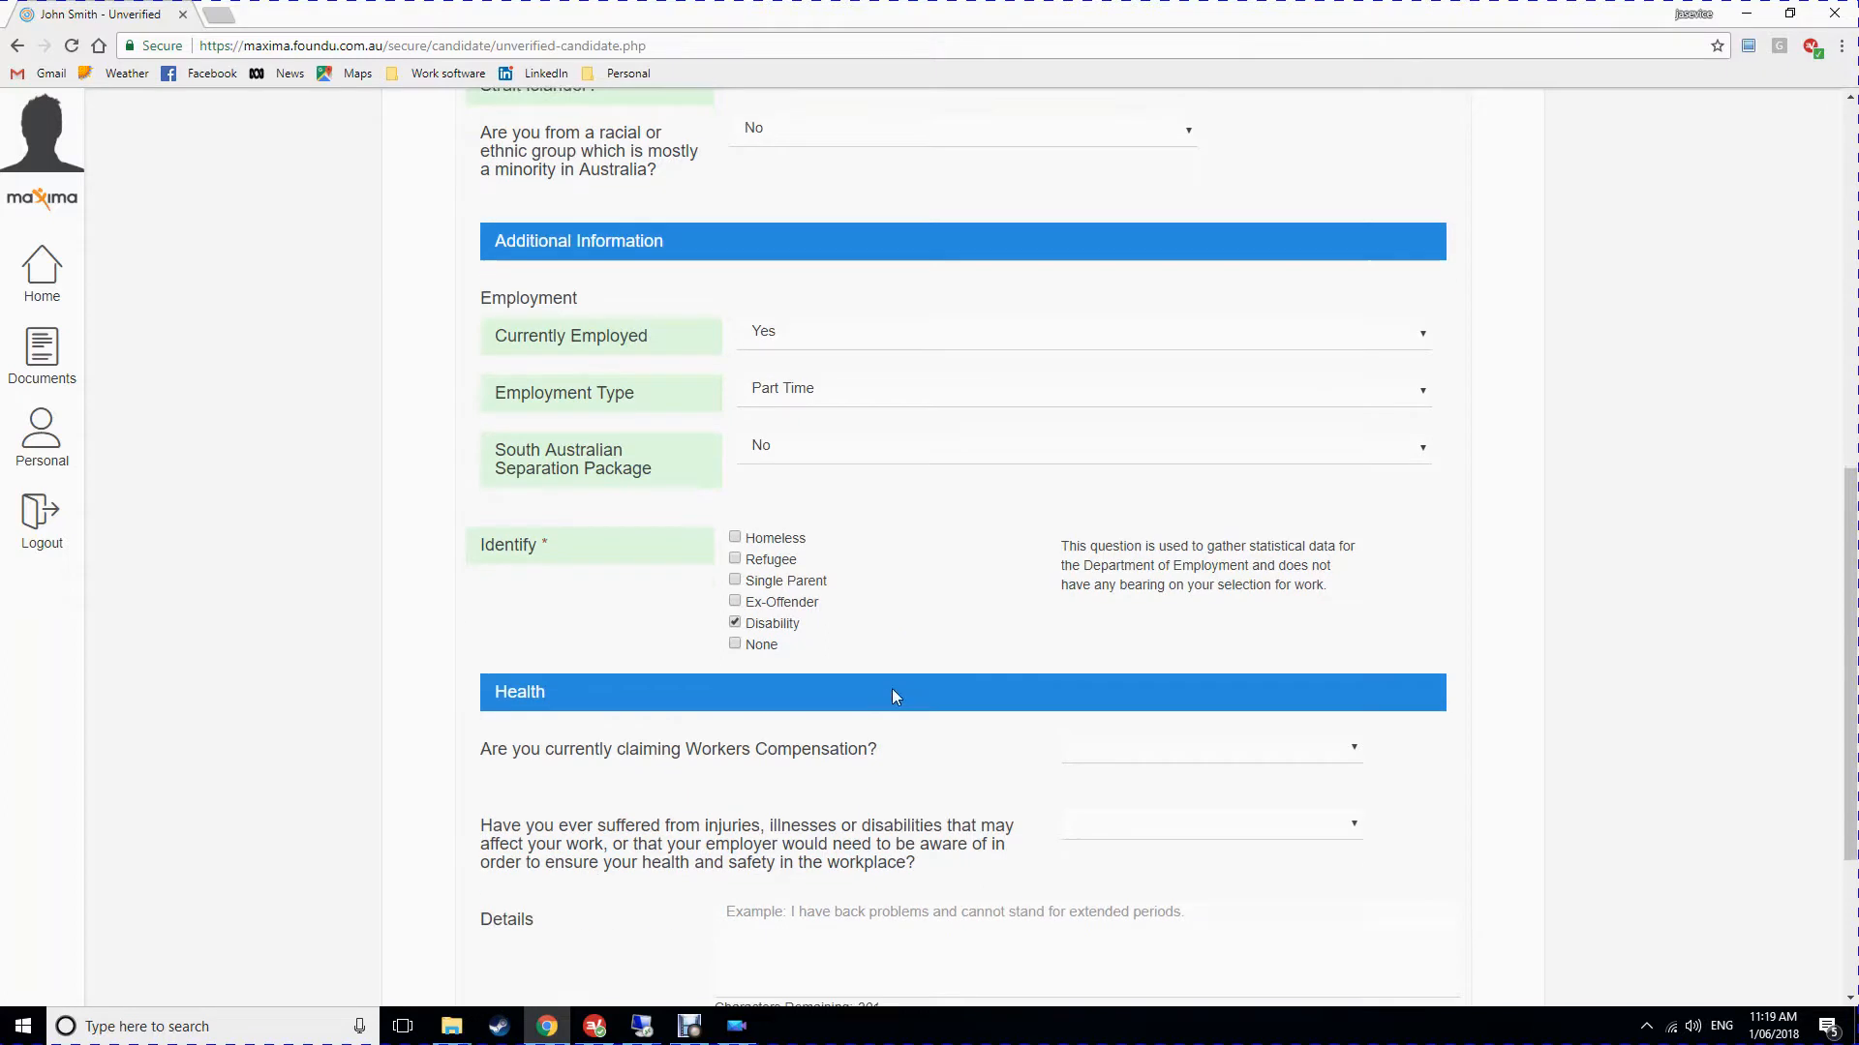
{"action": "scroll", "coordinate": [658, 590], "scroll_direction": "down", "scroll_amount": 1}
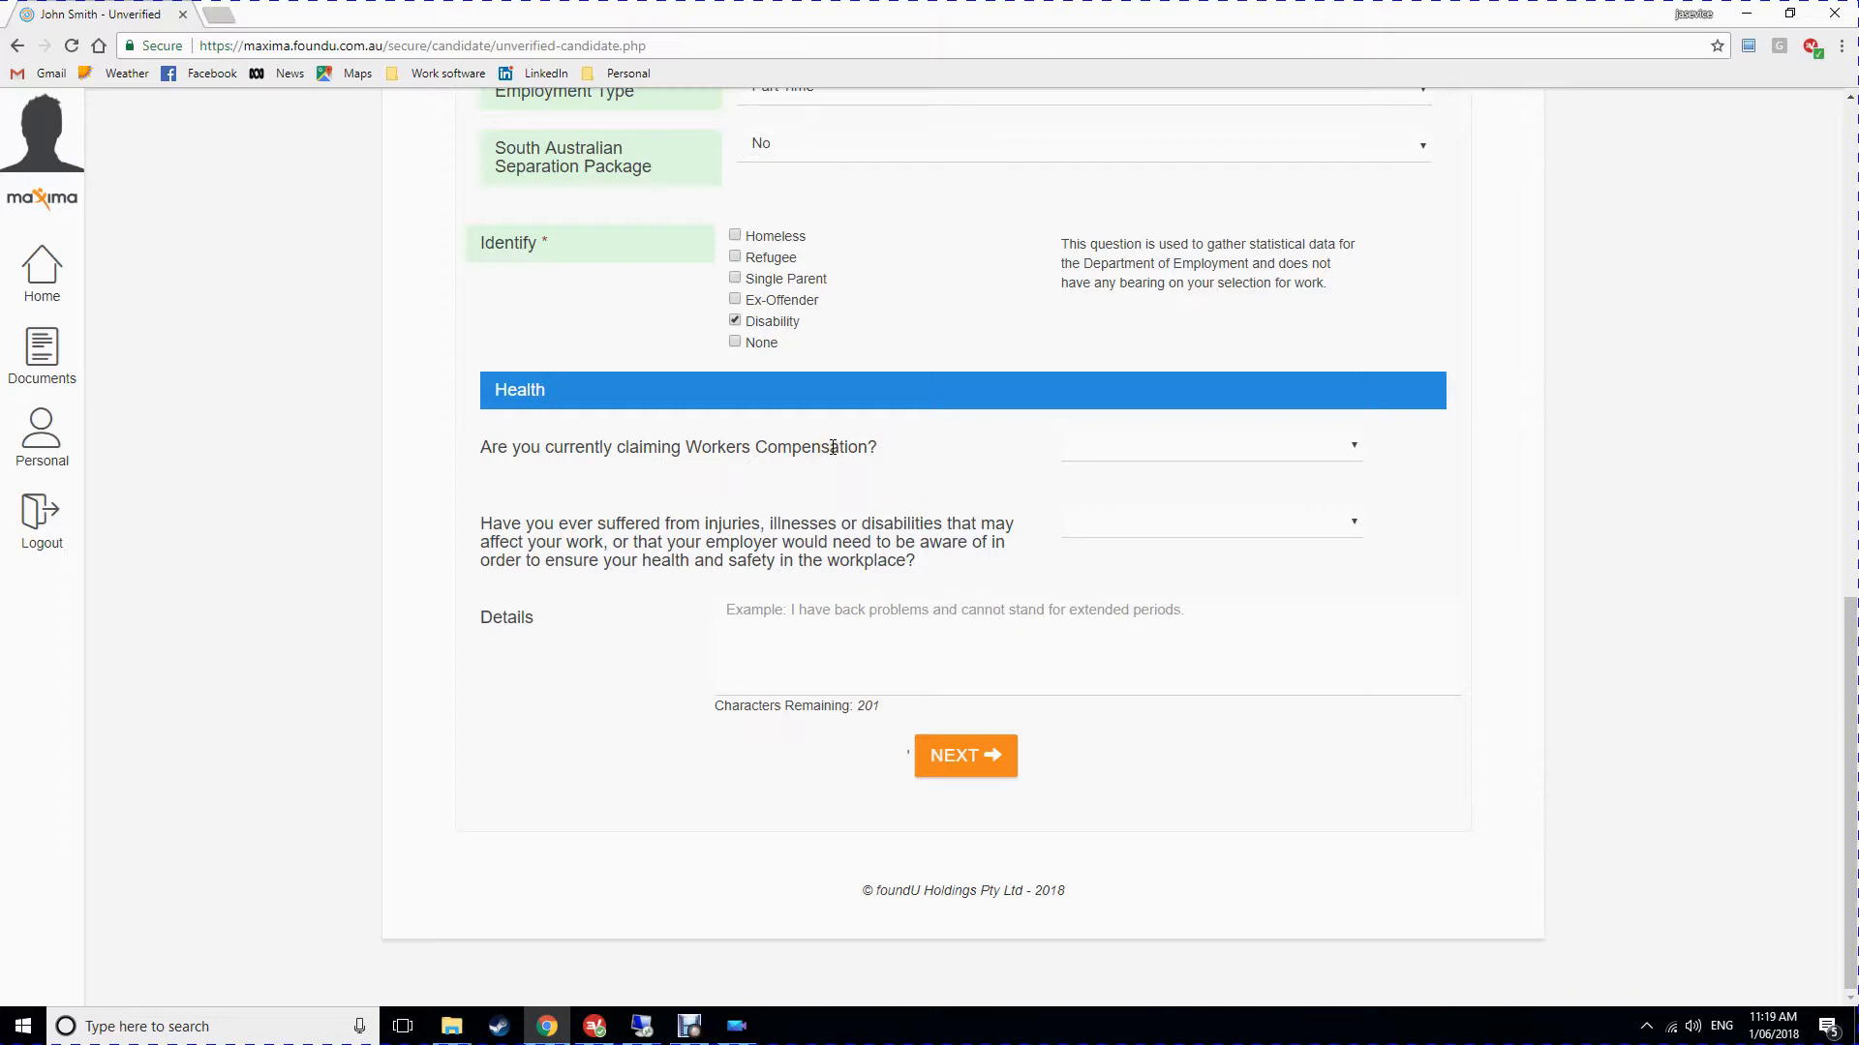
Answer No to Workers Compensation and Yes to injuries ('Occasional back pain'), then submit Step 2.
{"action": "left_click", "coordinate": [1183, 443]}
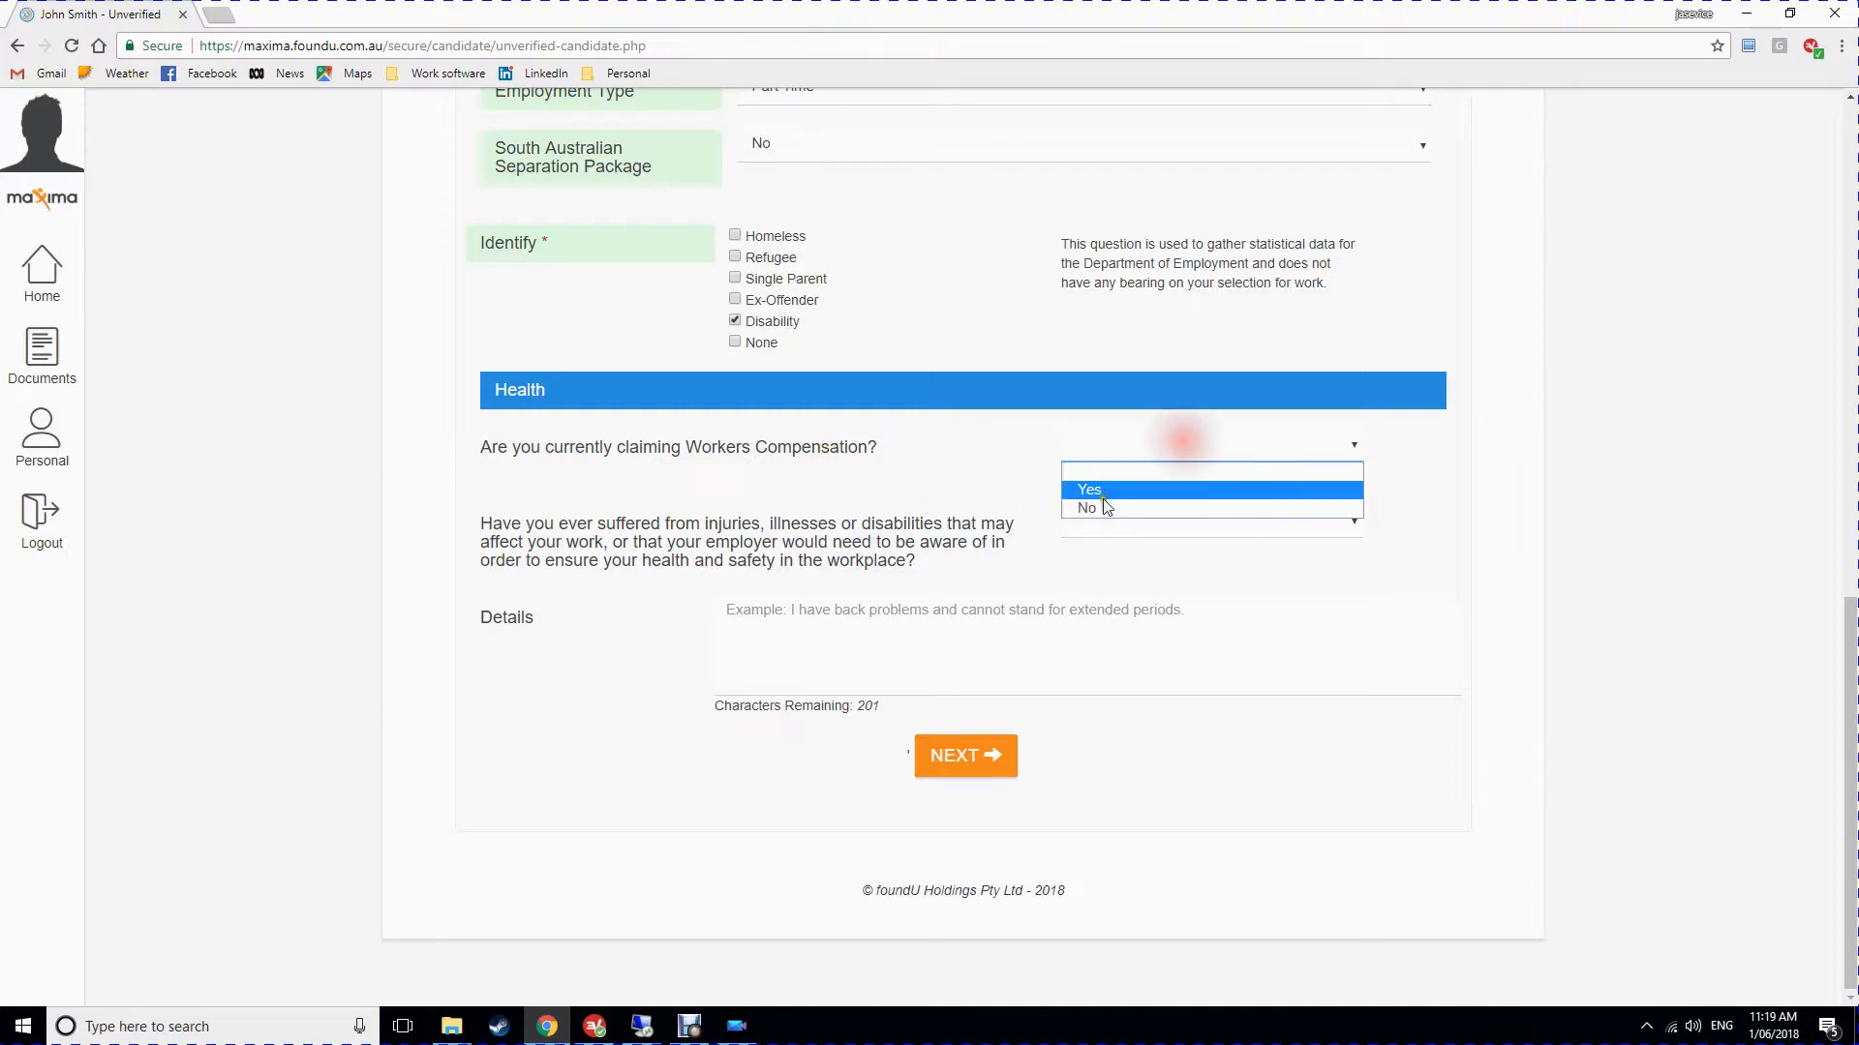
{"action": "left_click", "coordinate": [1107, 507]}
{"action": "left_click", "coordinate": [1118, 523]}
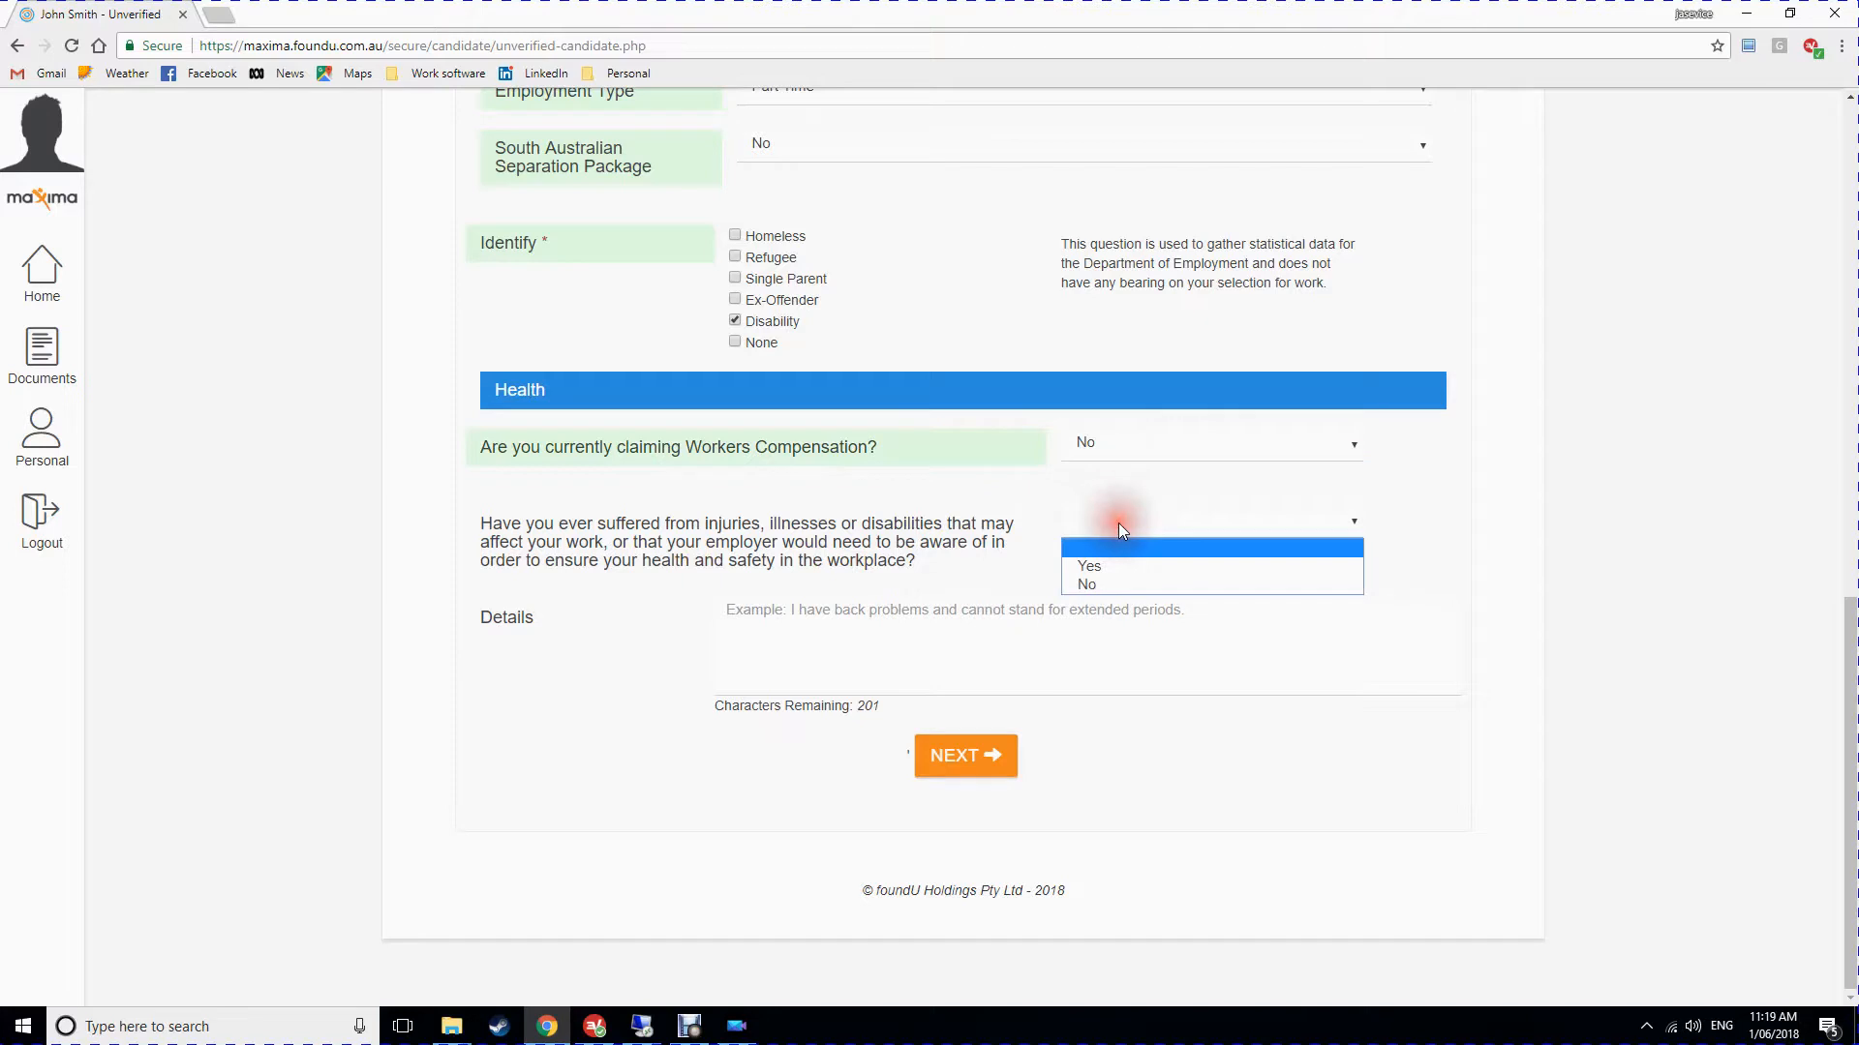
{"action": "left_click", "coordinate": [1109, 564]}
{"action": "left_click", "coordinate": [816, 614]}
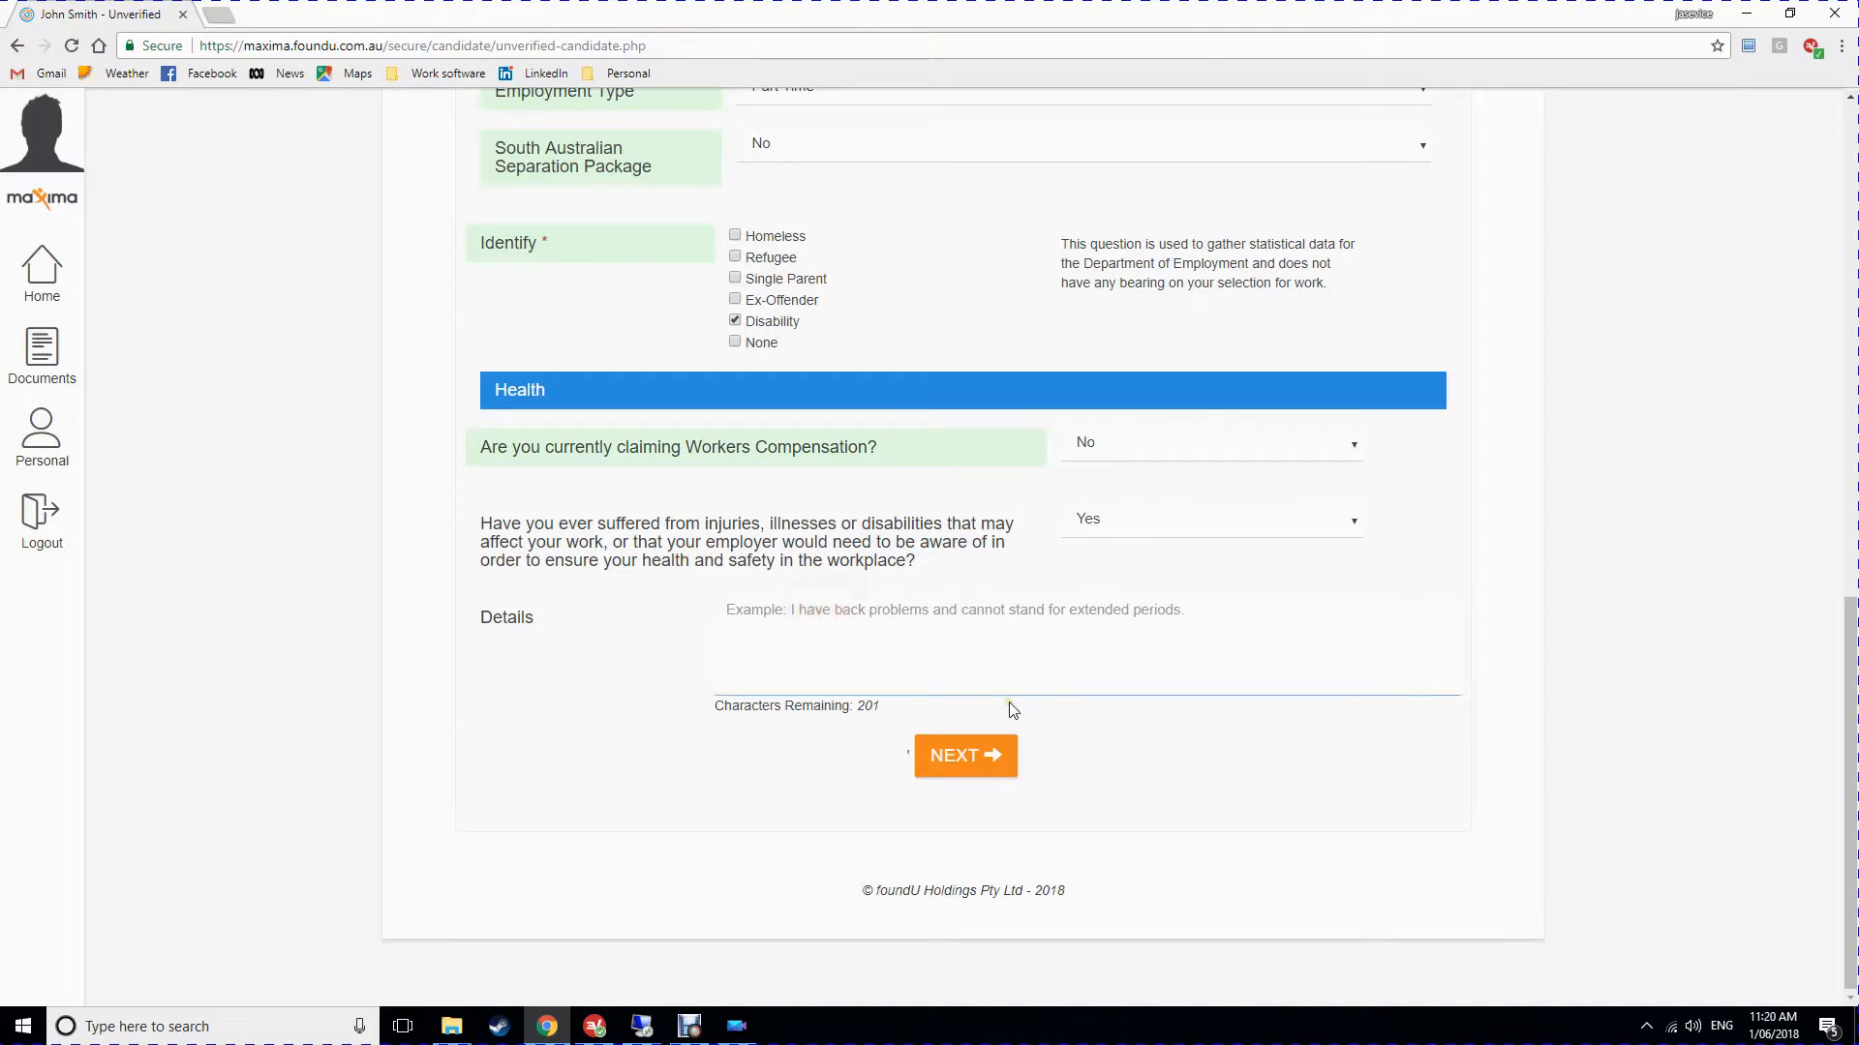
{"action": "type", "text": "Occasional back pain"}
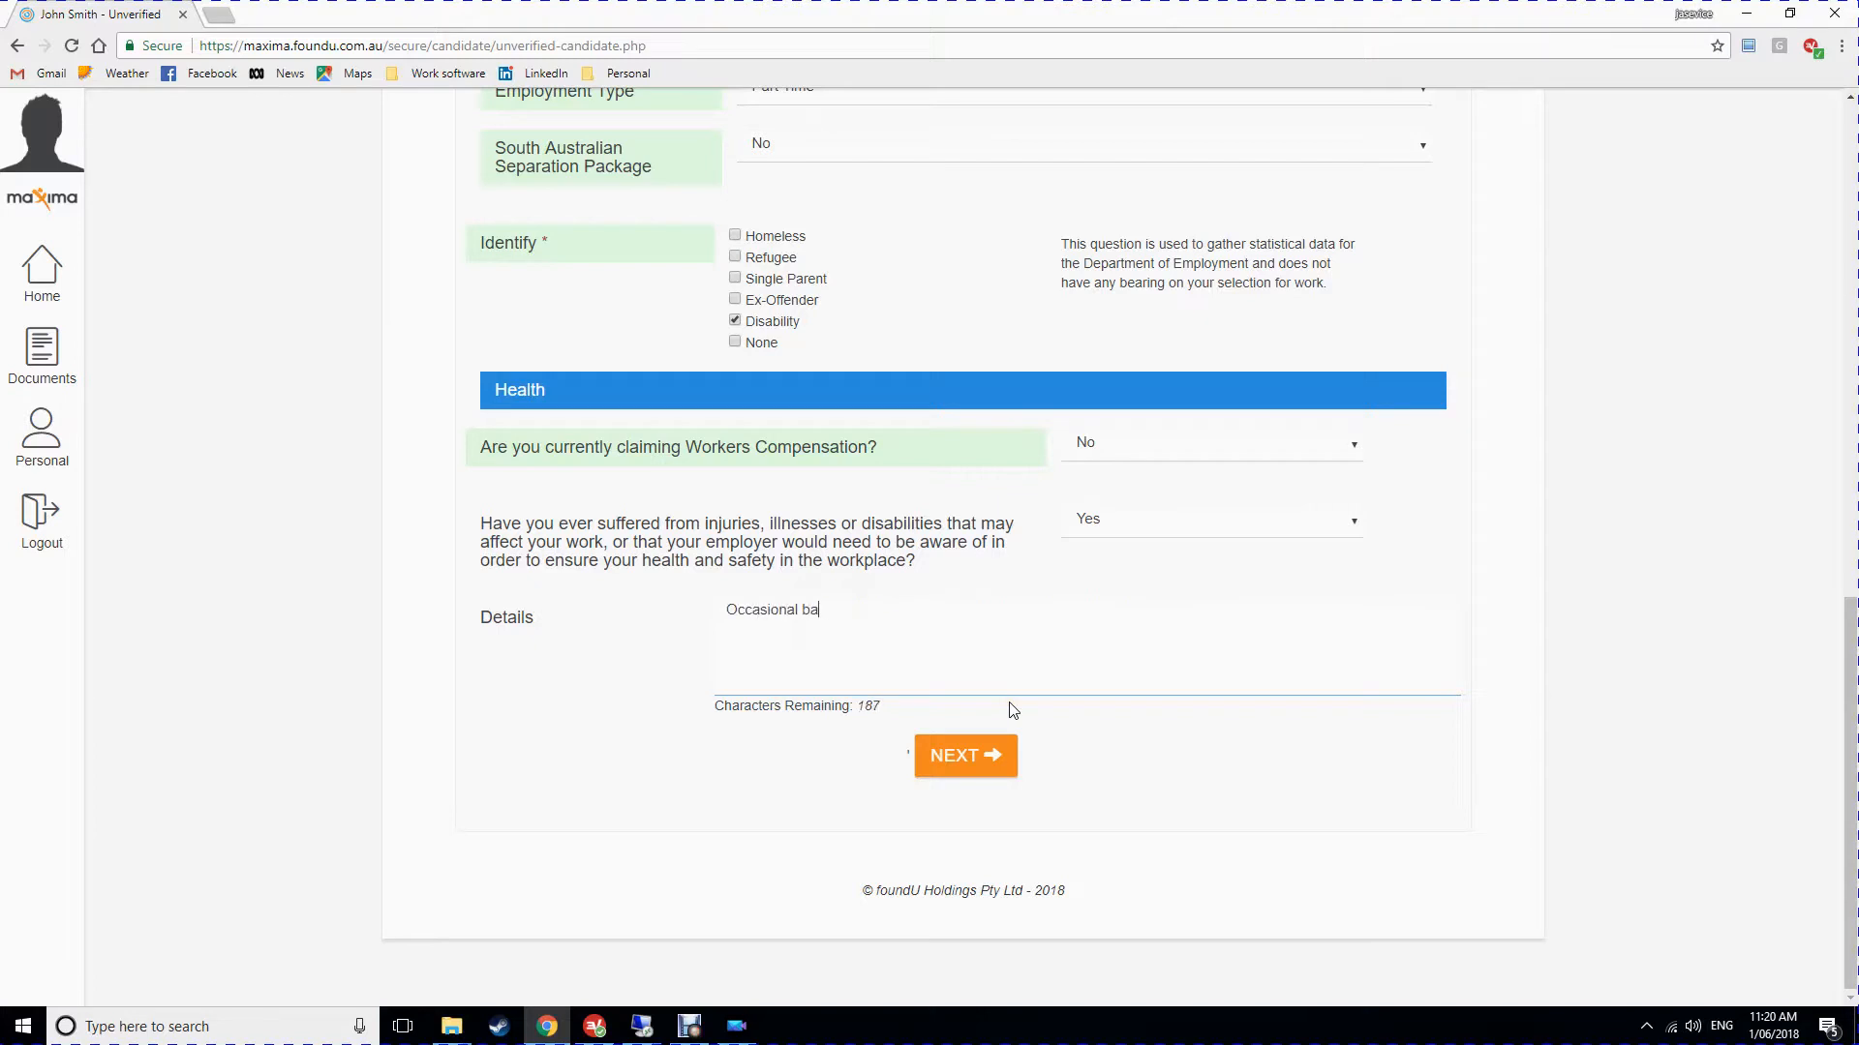
{"action": "left_click", "coordinate": [958, 756]}
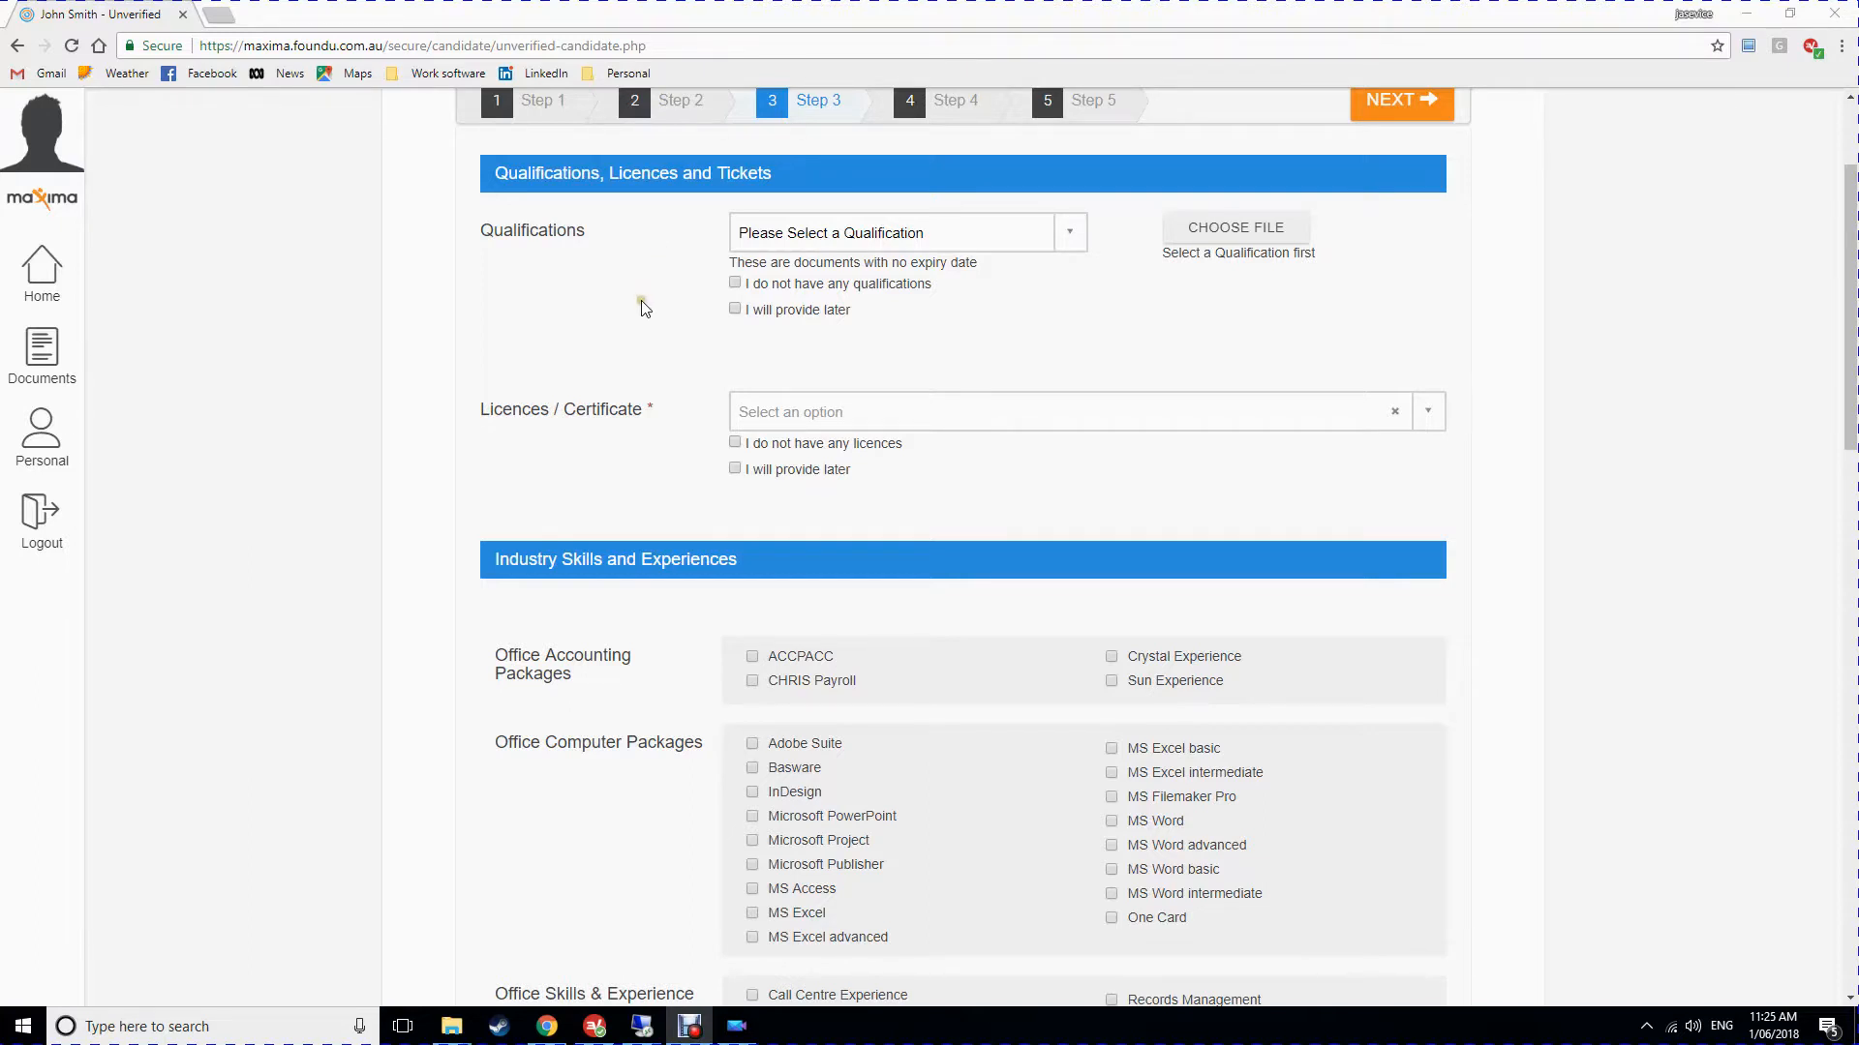
Select Accounting degree as the Step 3 qualification.
{"action": "scroll", "coordinate": [643, 324], "scroll_direction": "up", "scroll_amount": 1}
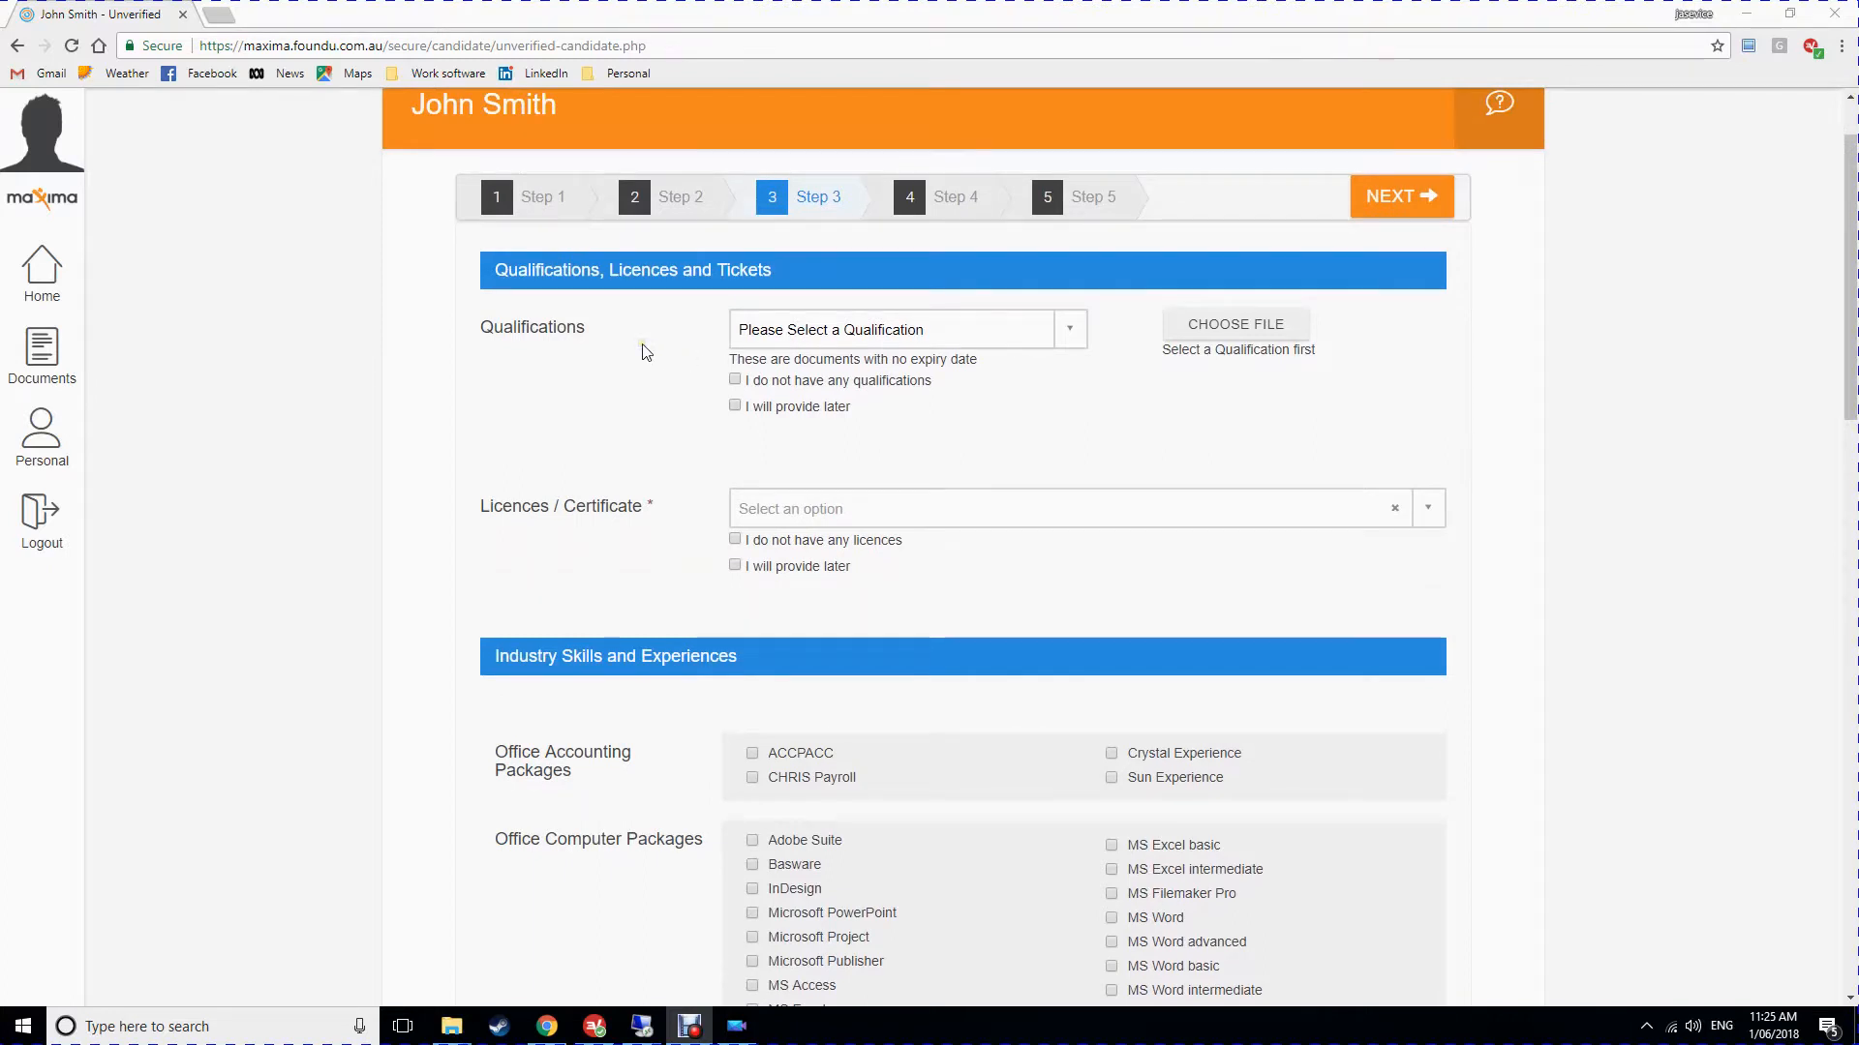
{"action": "left_click", "coordinate": [867, 337]}
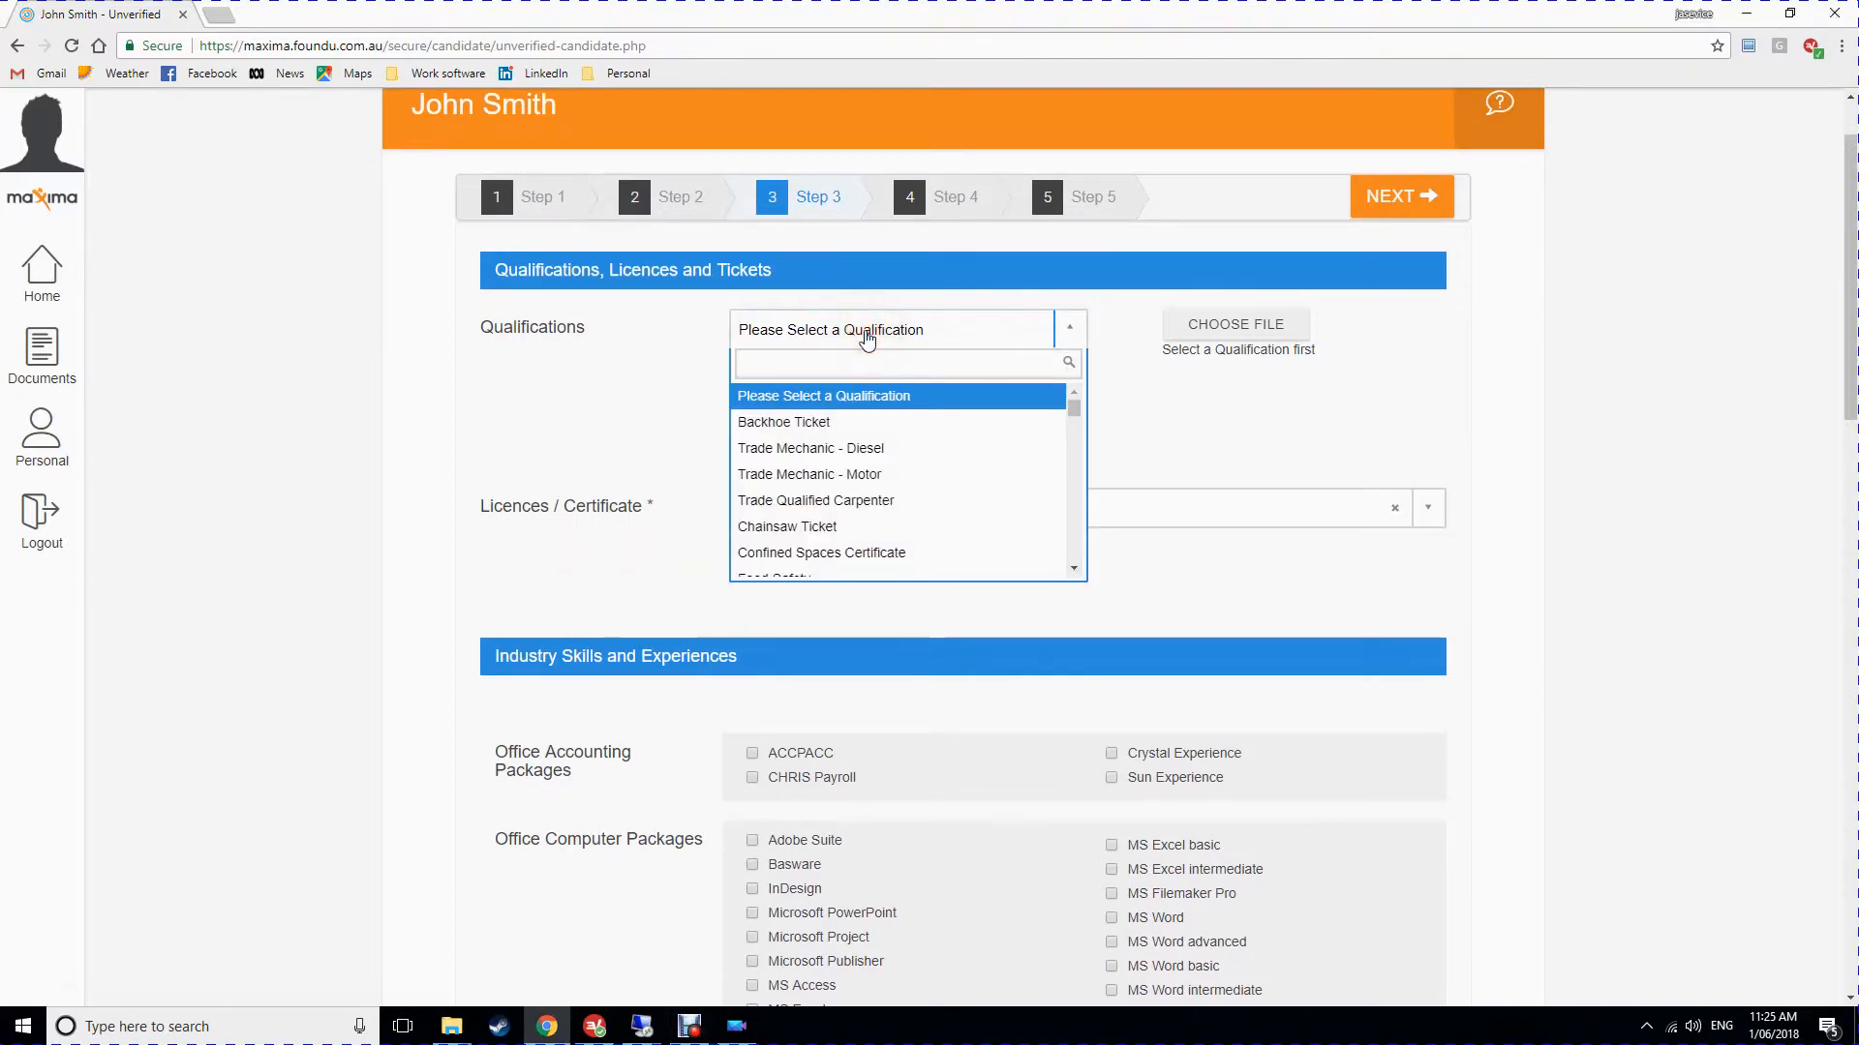
{"action": "type", "text": "accou"}
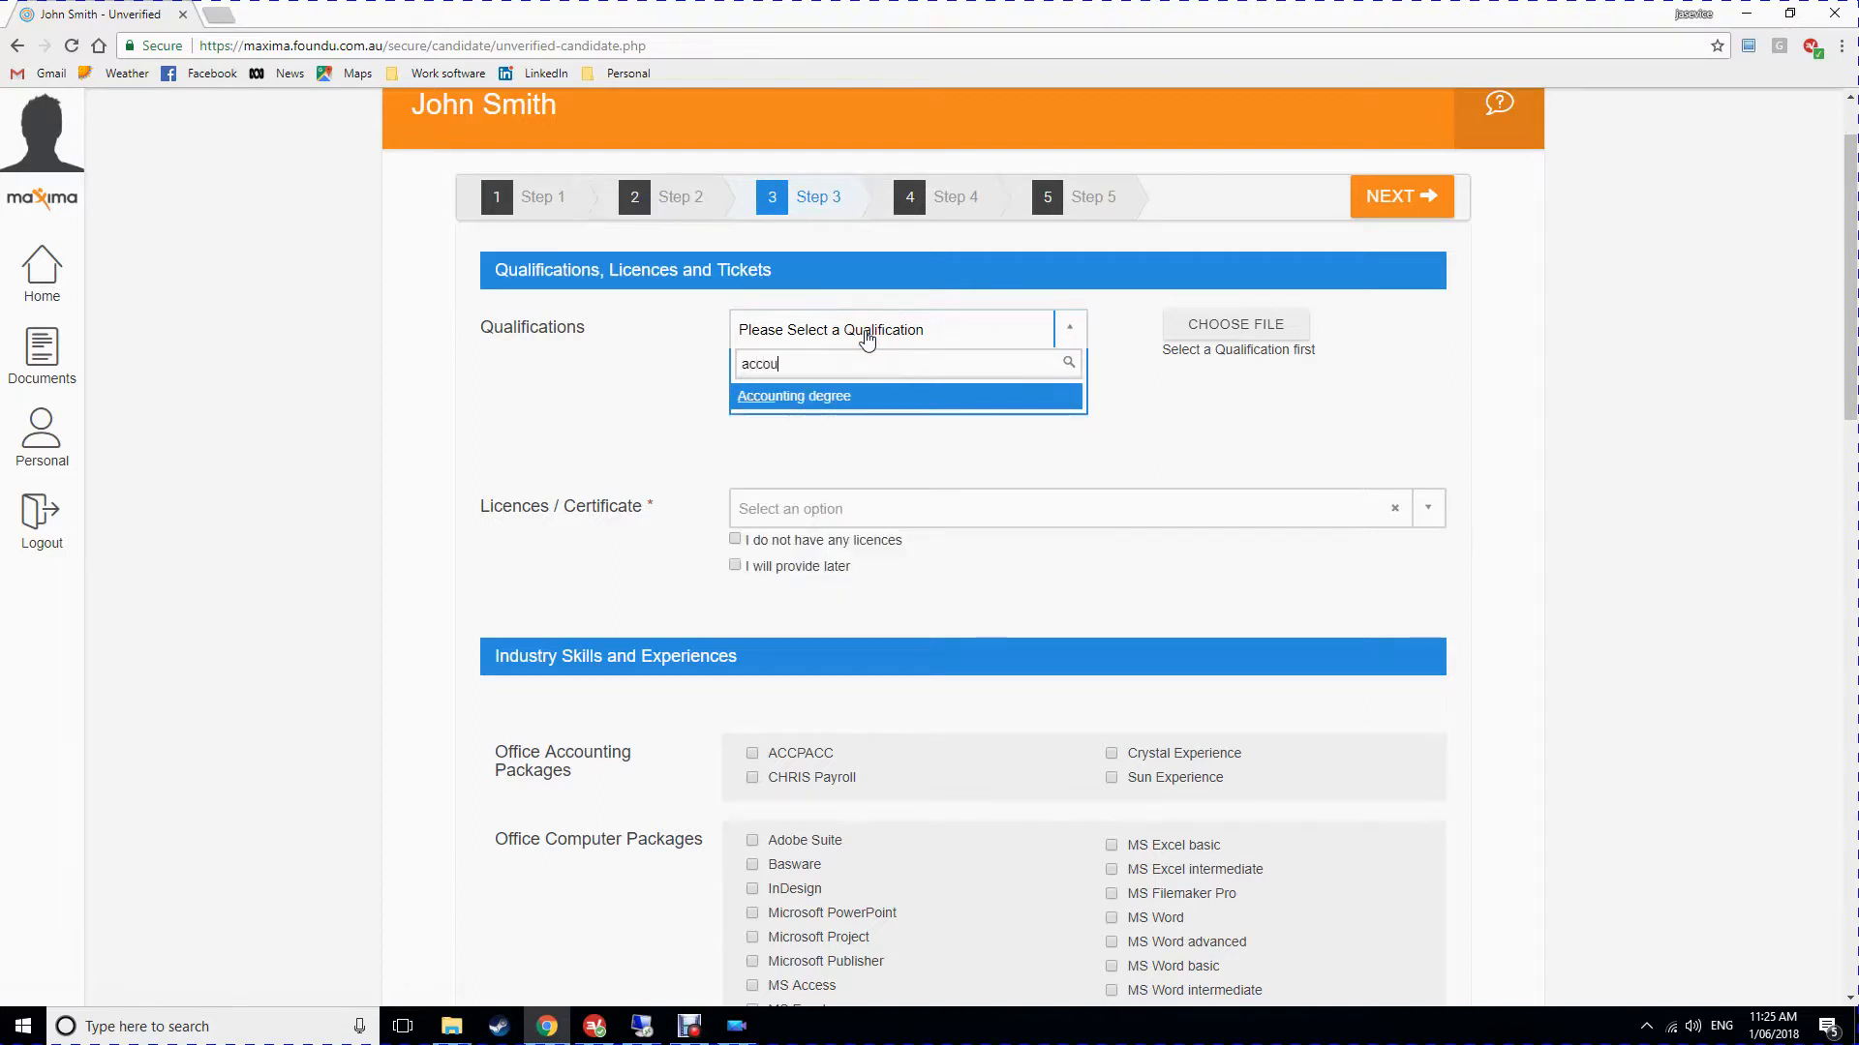
{"action": "left_click", "coordinate": [823, 397]}
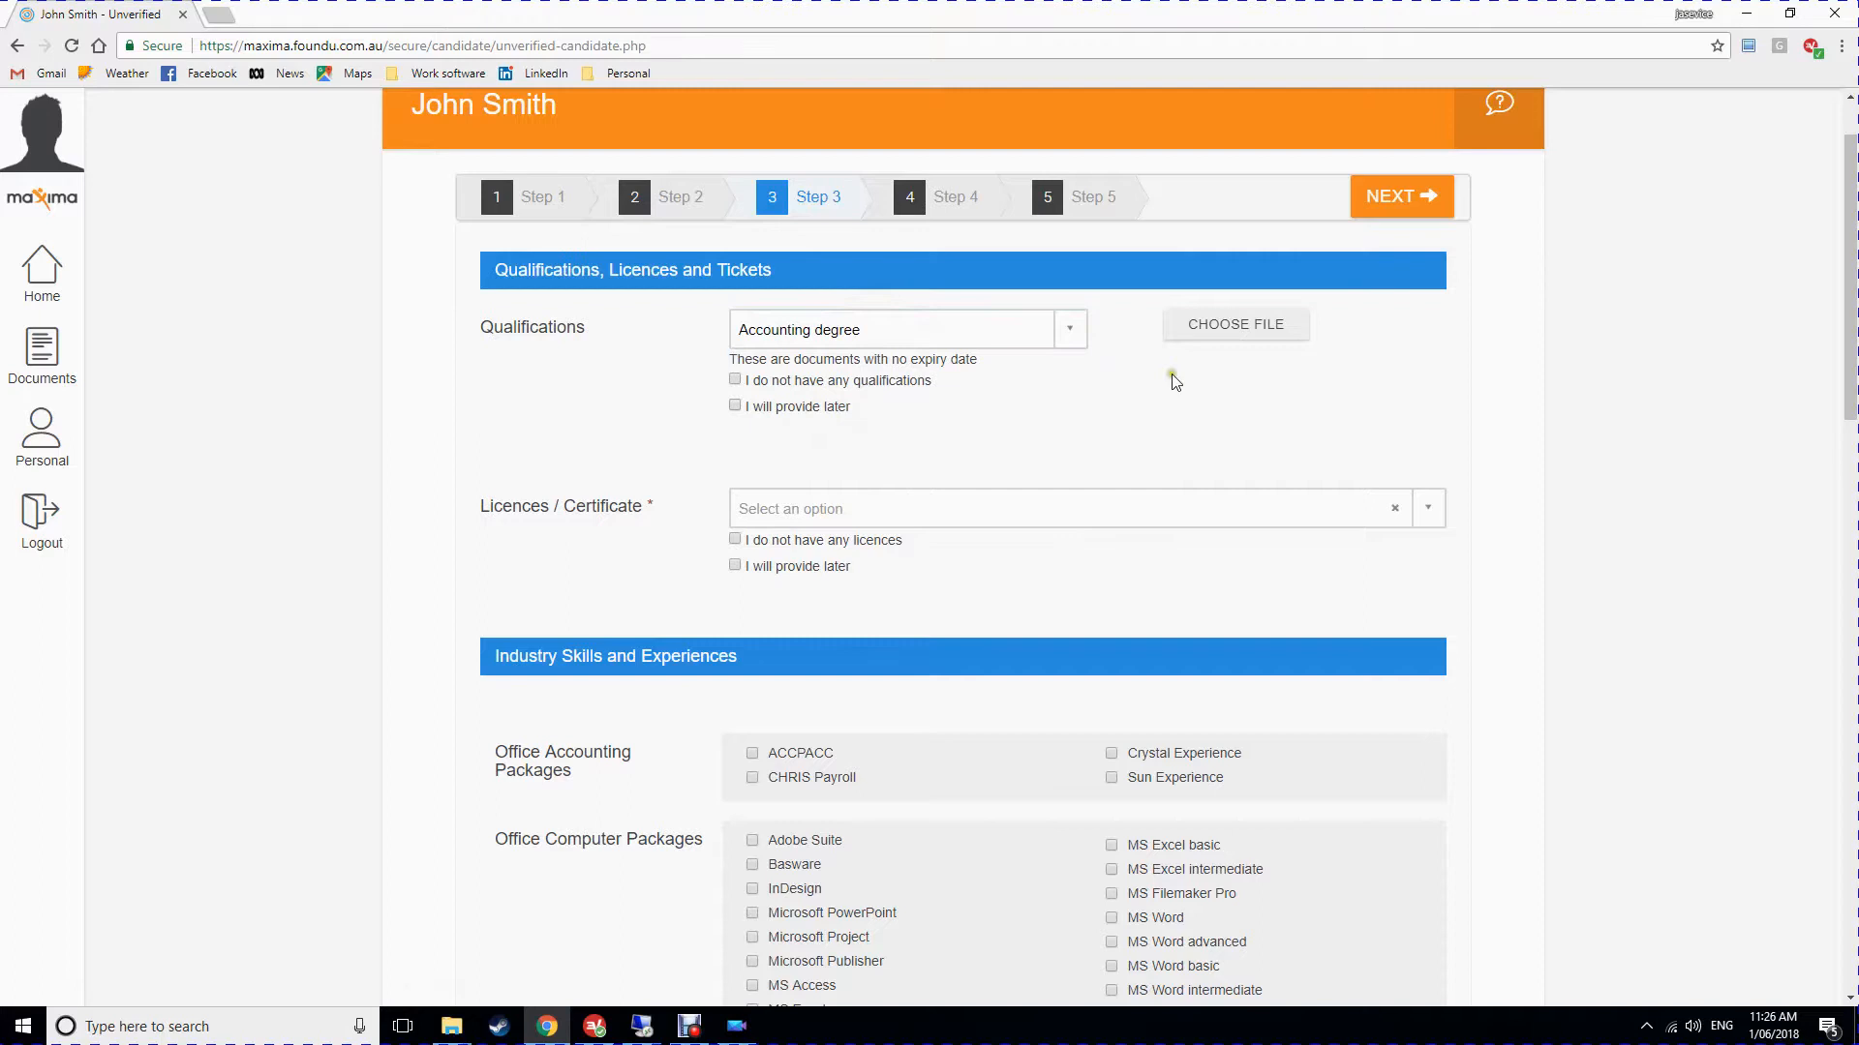
Upload the Accounting degree file under the qualification.
{"action": "left_click", "coordinate": [1228, 334]}
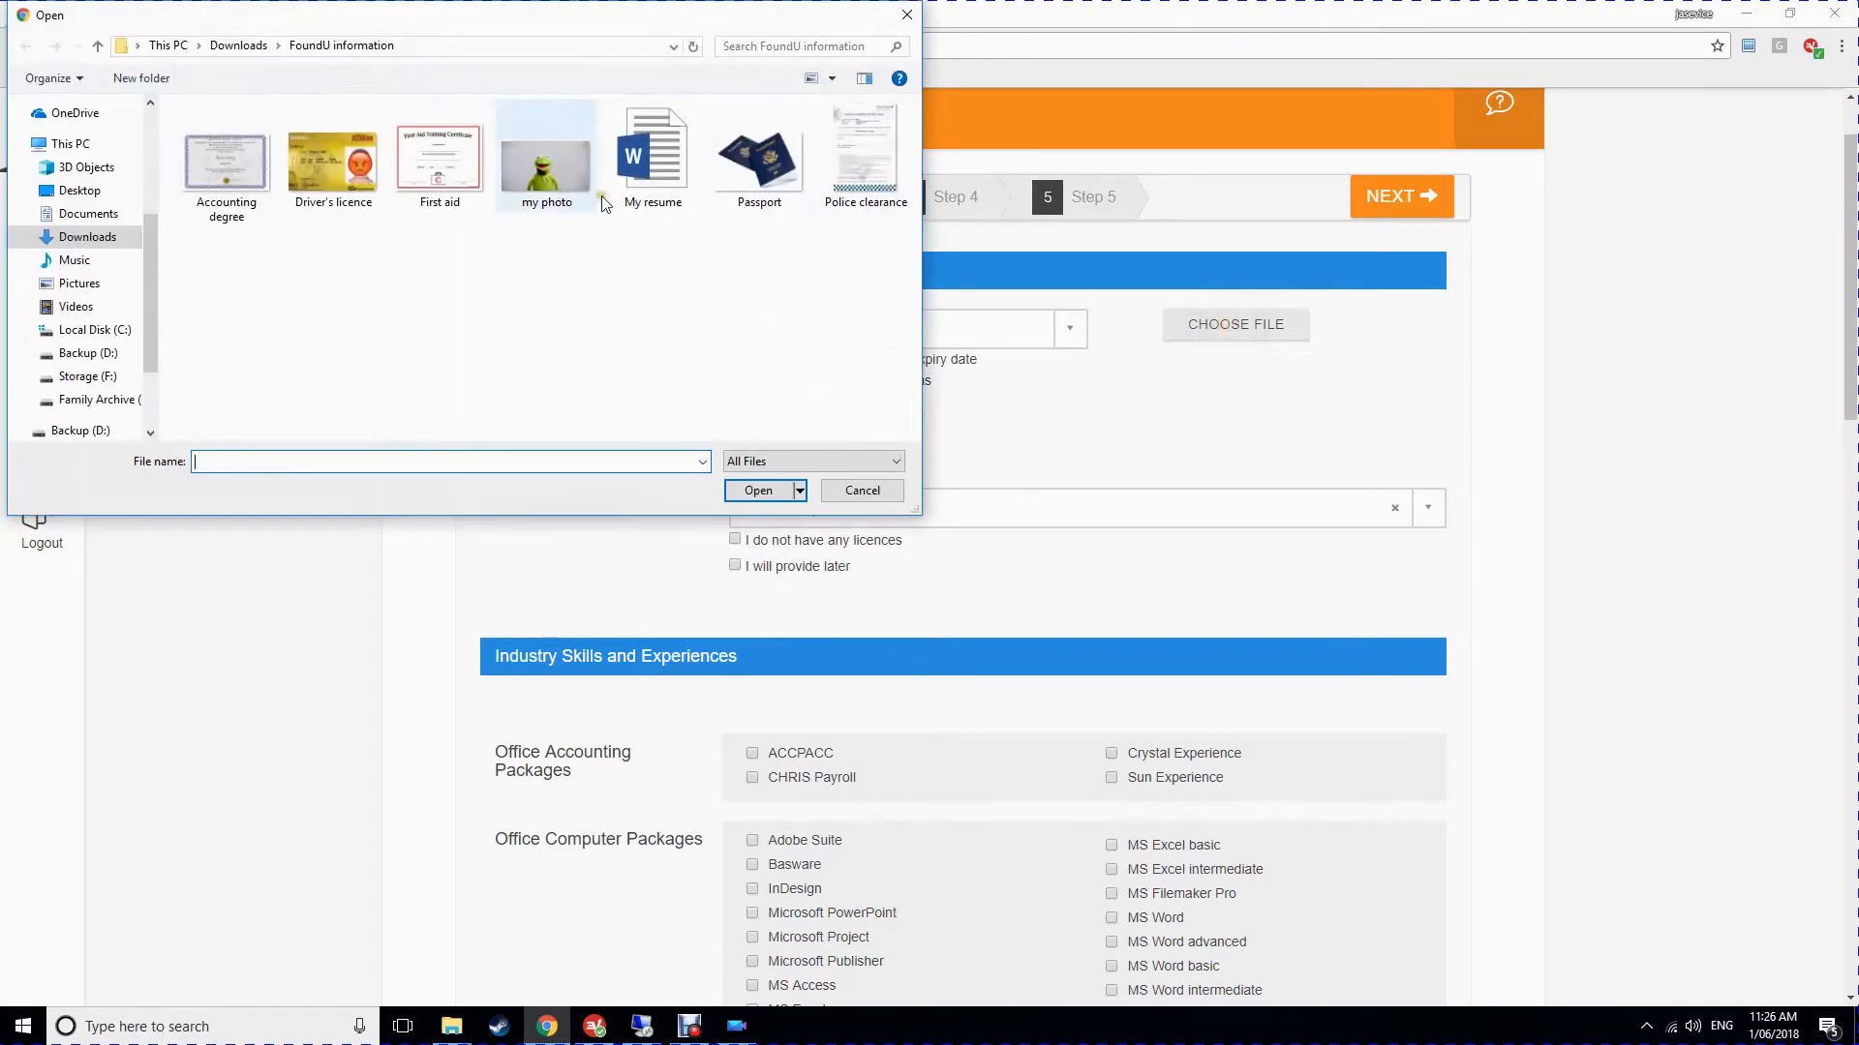
{"action": "left_click", "coordinate": [221, 173]}
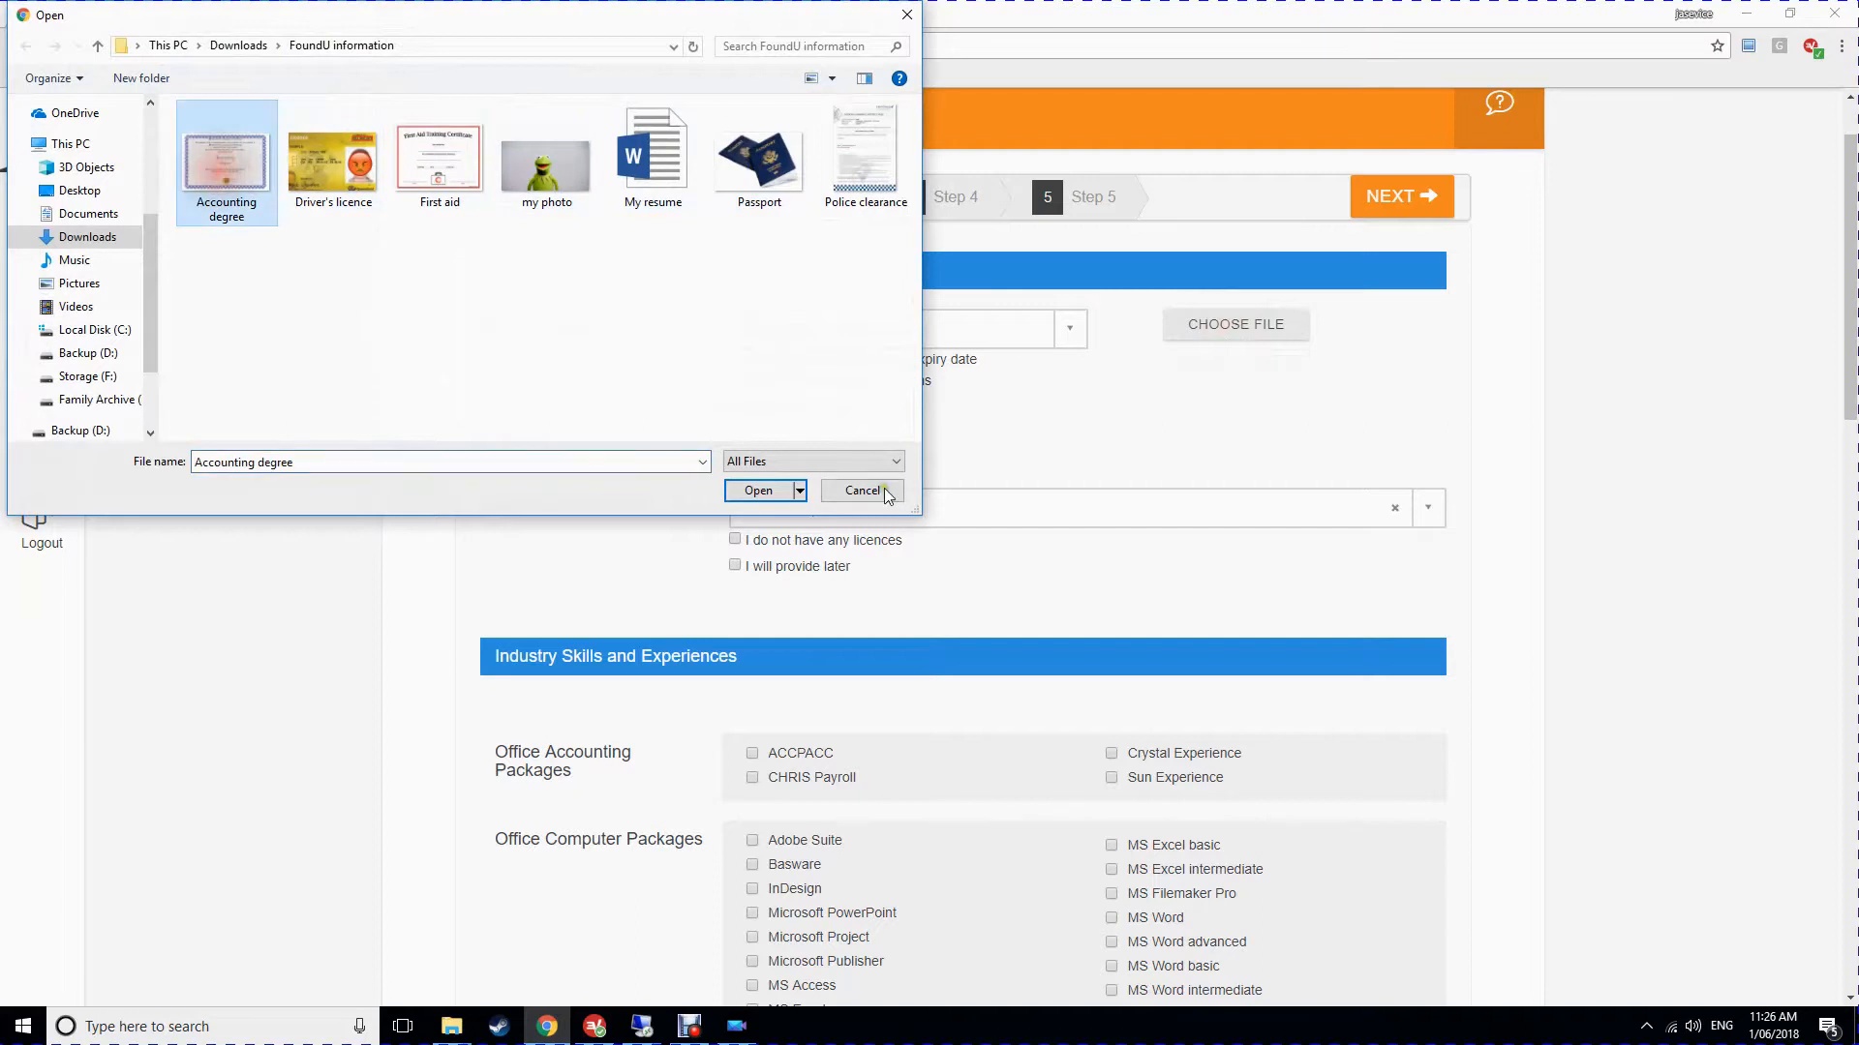
{"action": "left_click", "coordinate": [760, 491]}
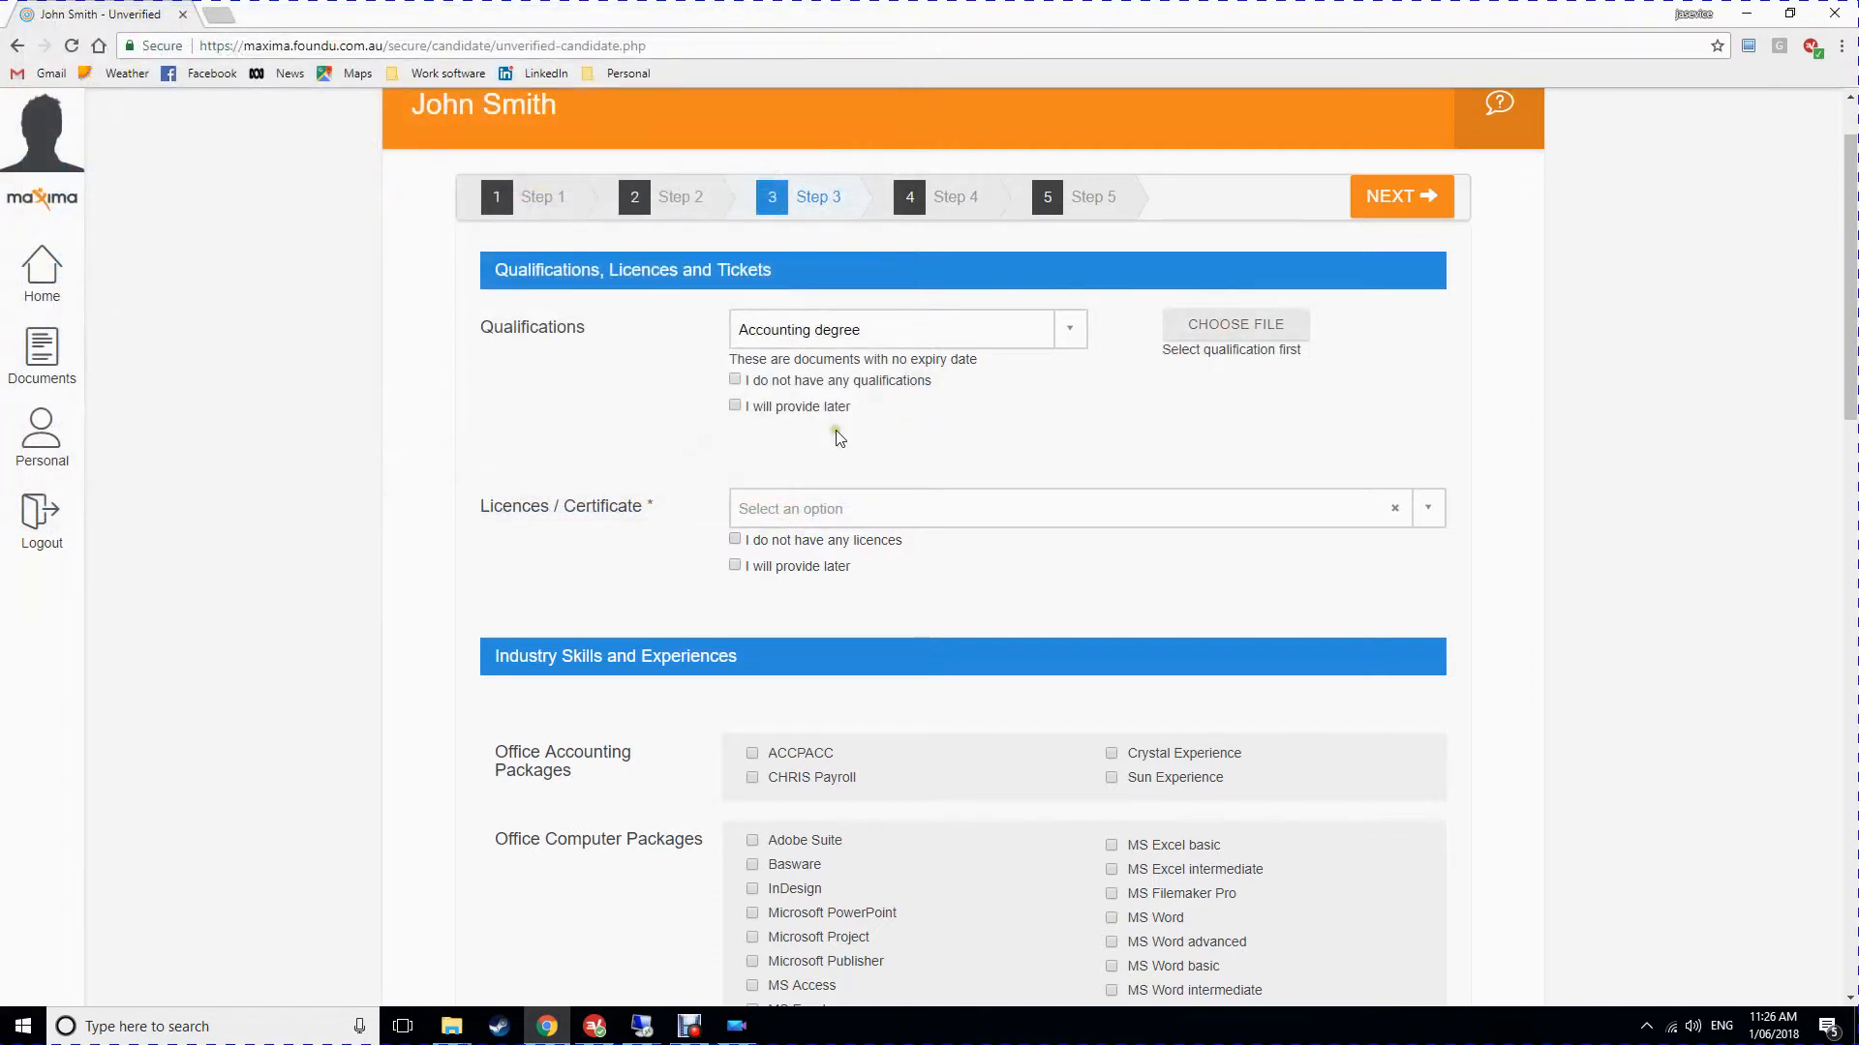
{"action": "scroll", "coordinate": [834, 435], "scroll_direction": "down", "scroll_amount": 1}
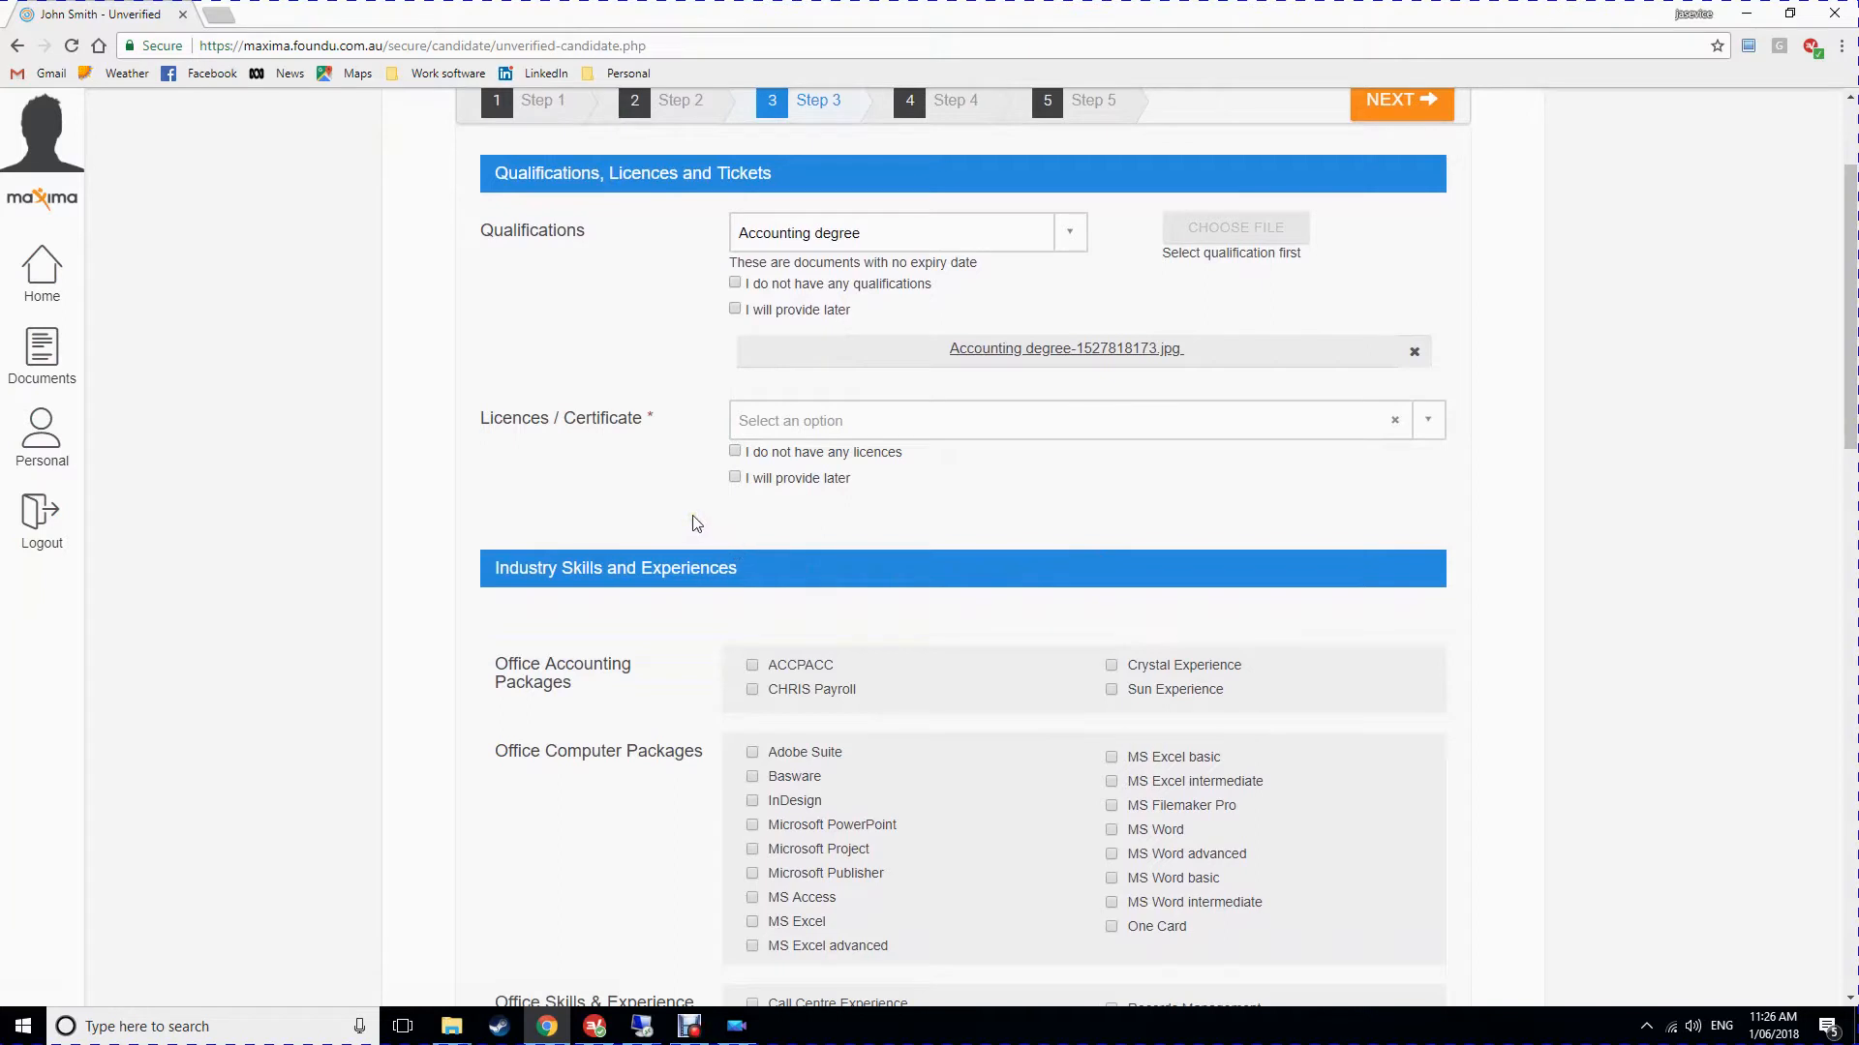
{"action": "left_click", "coordinate": [807, 420]}
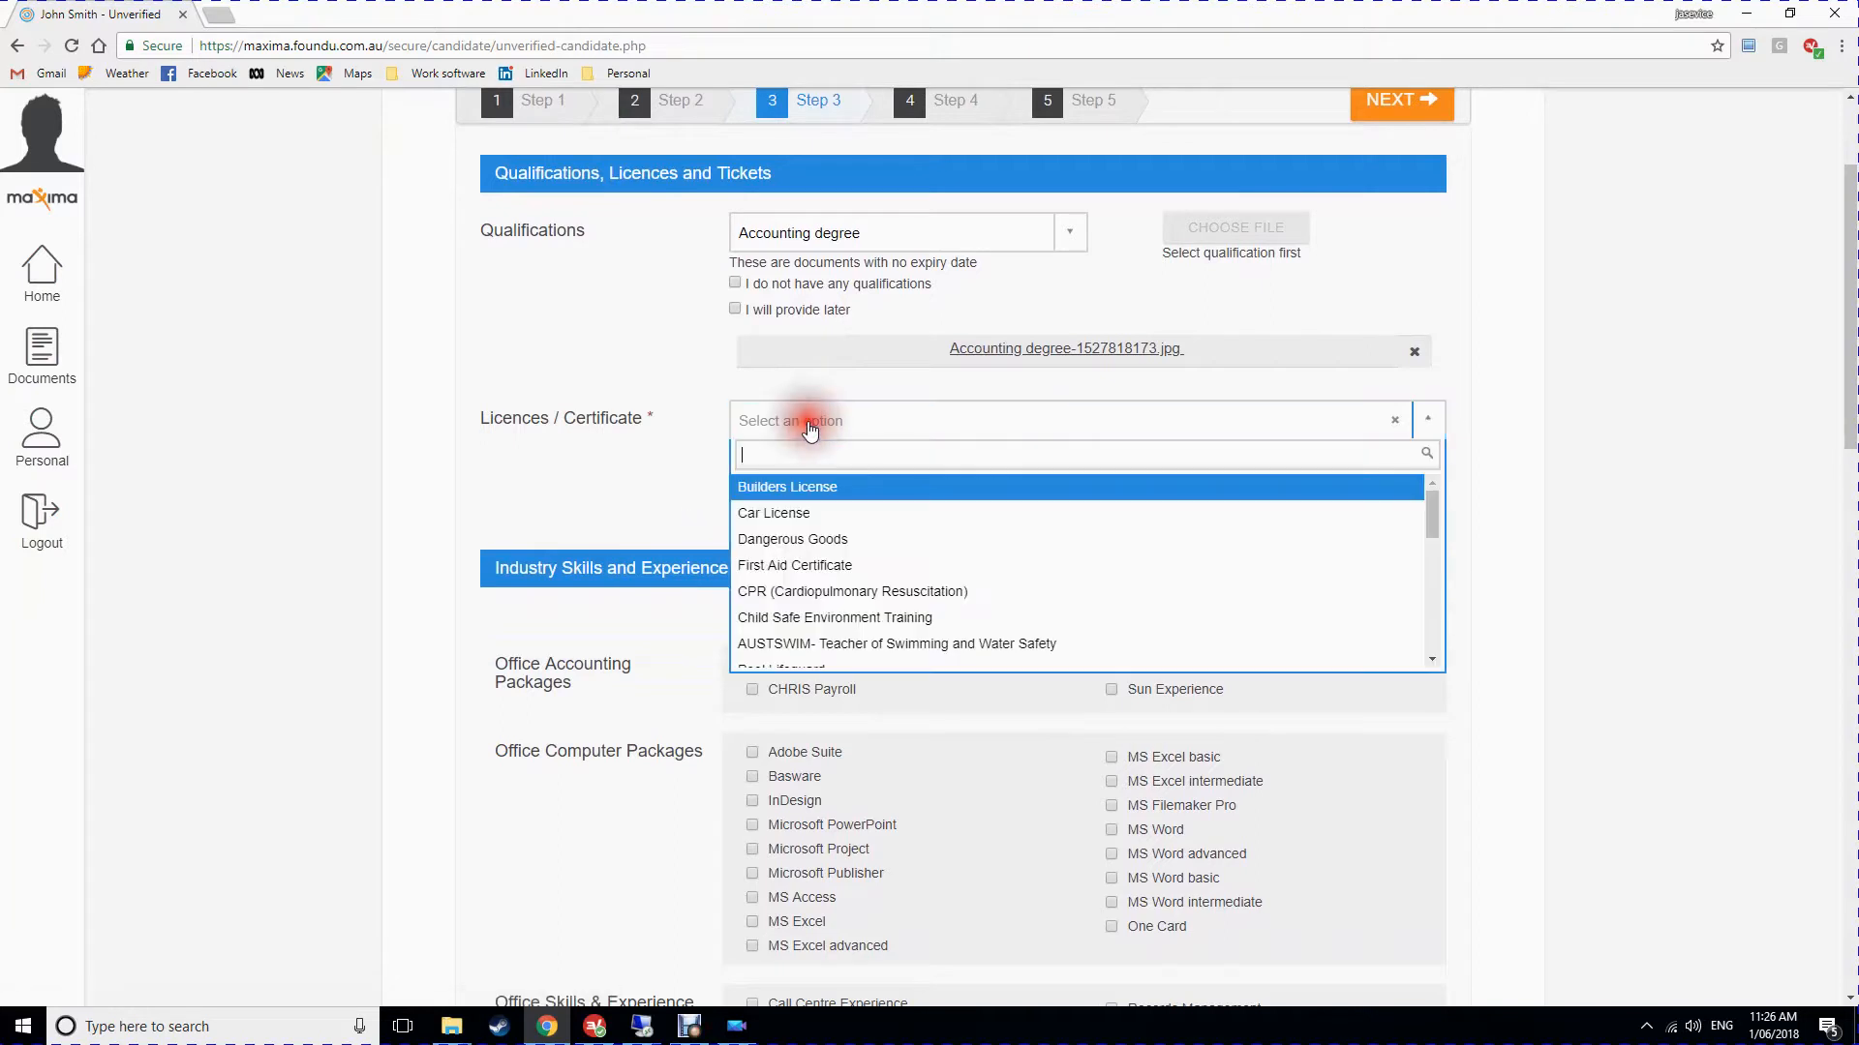
Choose First Aid Certificate as the licence, expiring 03 March 2021.
{"action": "left_click", "coordinate": [813, 567]}
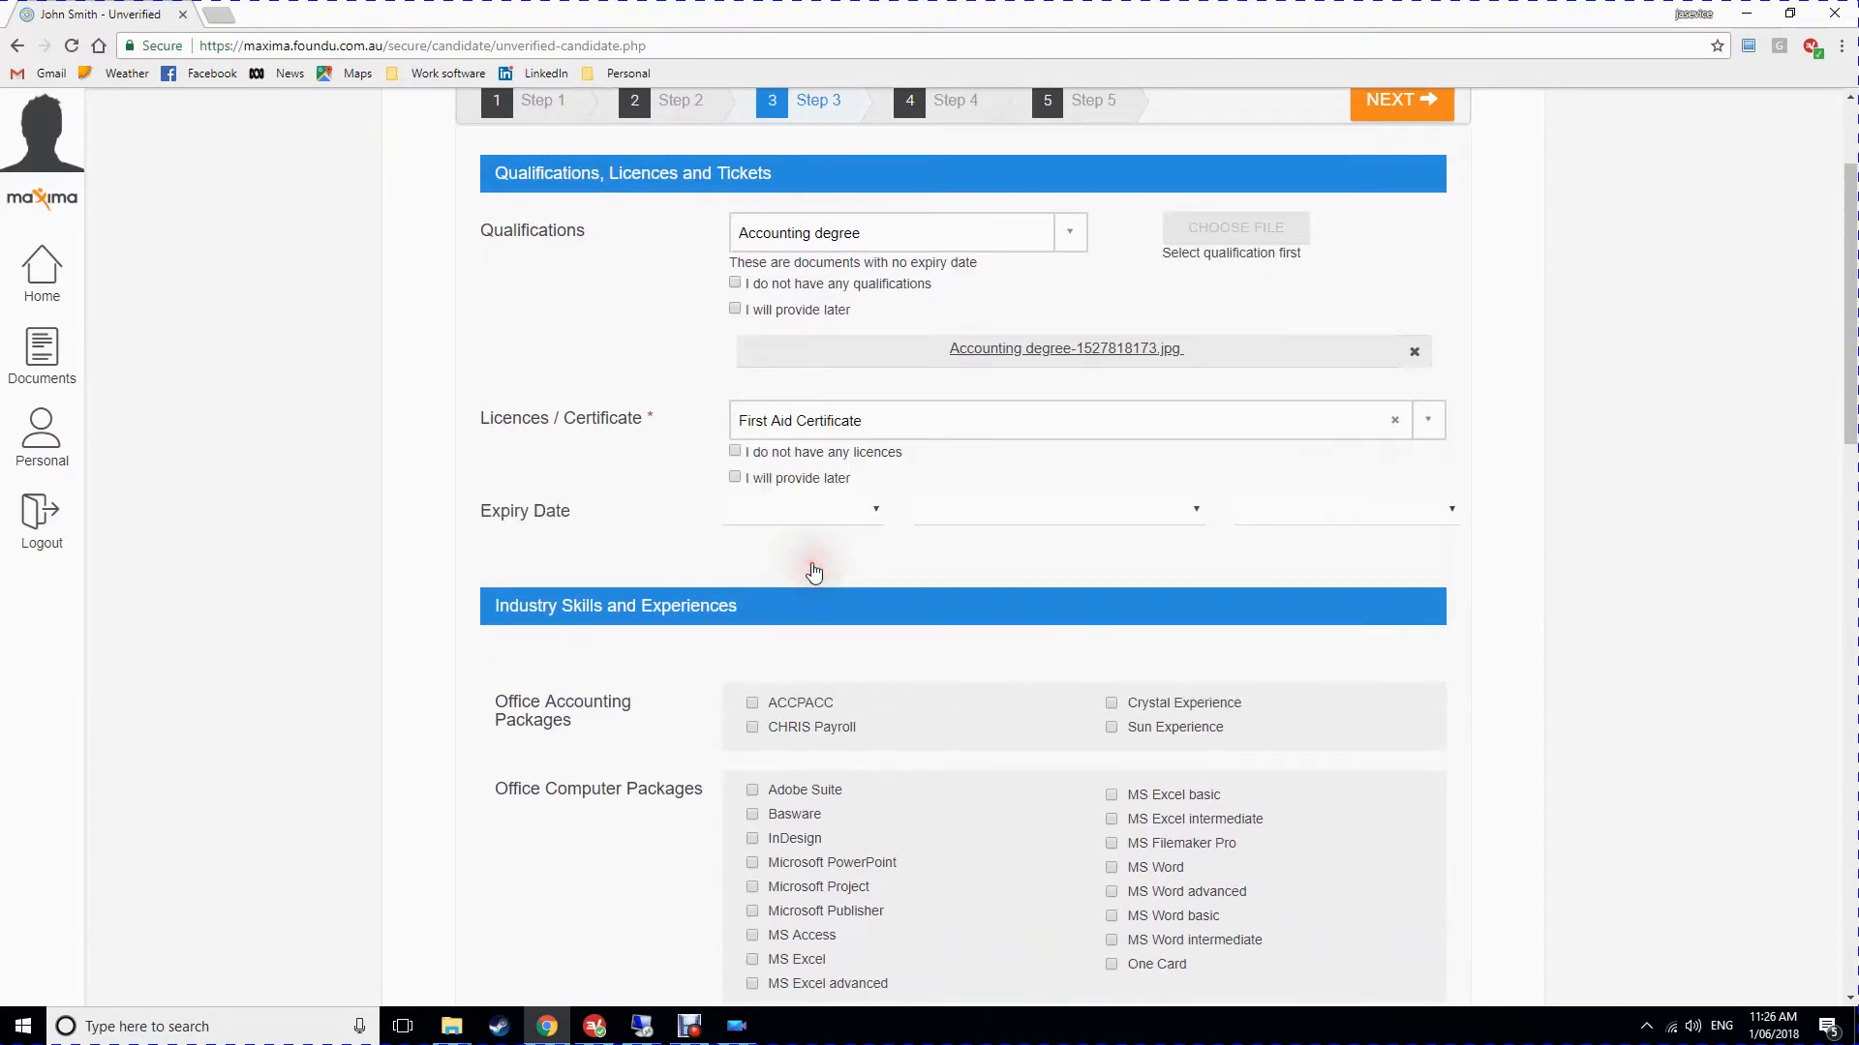
{"action": "left_click", "coordinate": [819, 514]}
{"action": "left_click", "coordinate": [757, 591]}
{"action": "left_click", "coordinate": [972, 508]}
{"action": "left_click", "coordinate": [931, 585]}
{"action": "left_click", "coordinate": [1235, 503]}
{"action": "left_click", "coordinate": [1277, 591]}
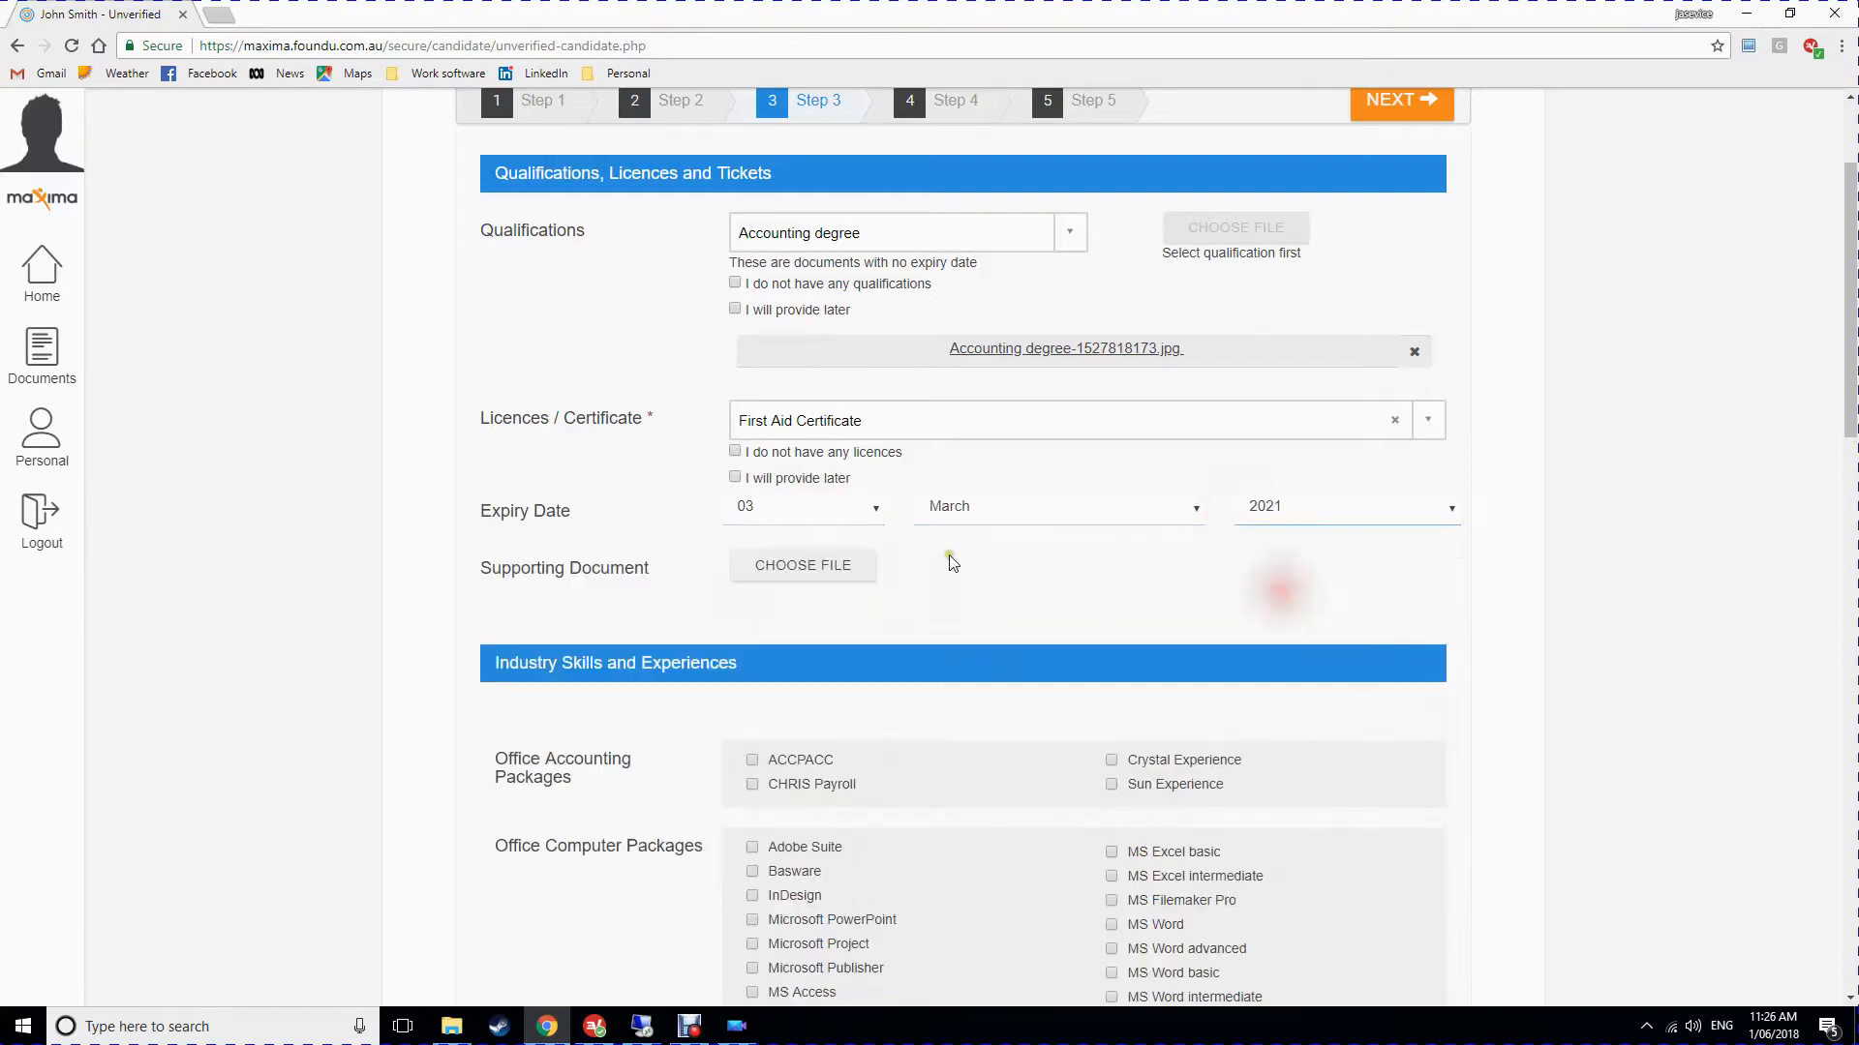
Upload the First aid file as the certificate's supporting document.
{"action": "left_click", "coordinate": [775, 567]}
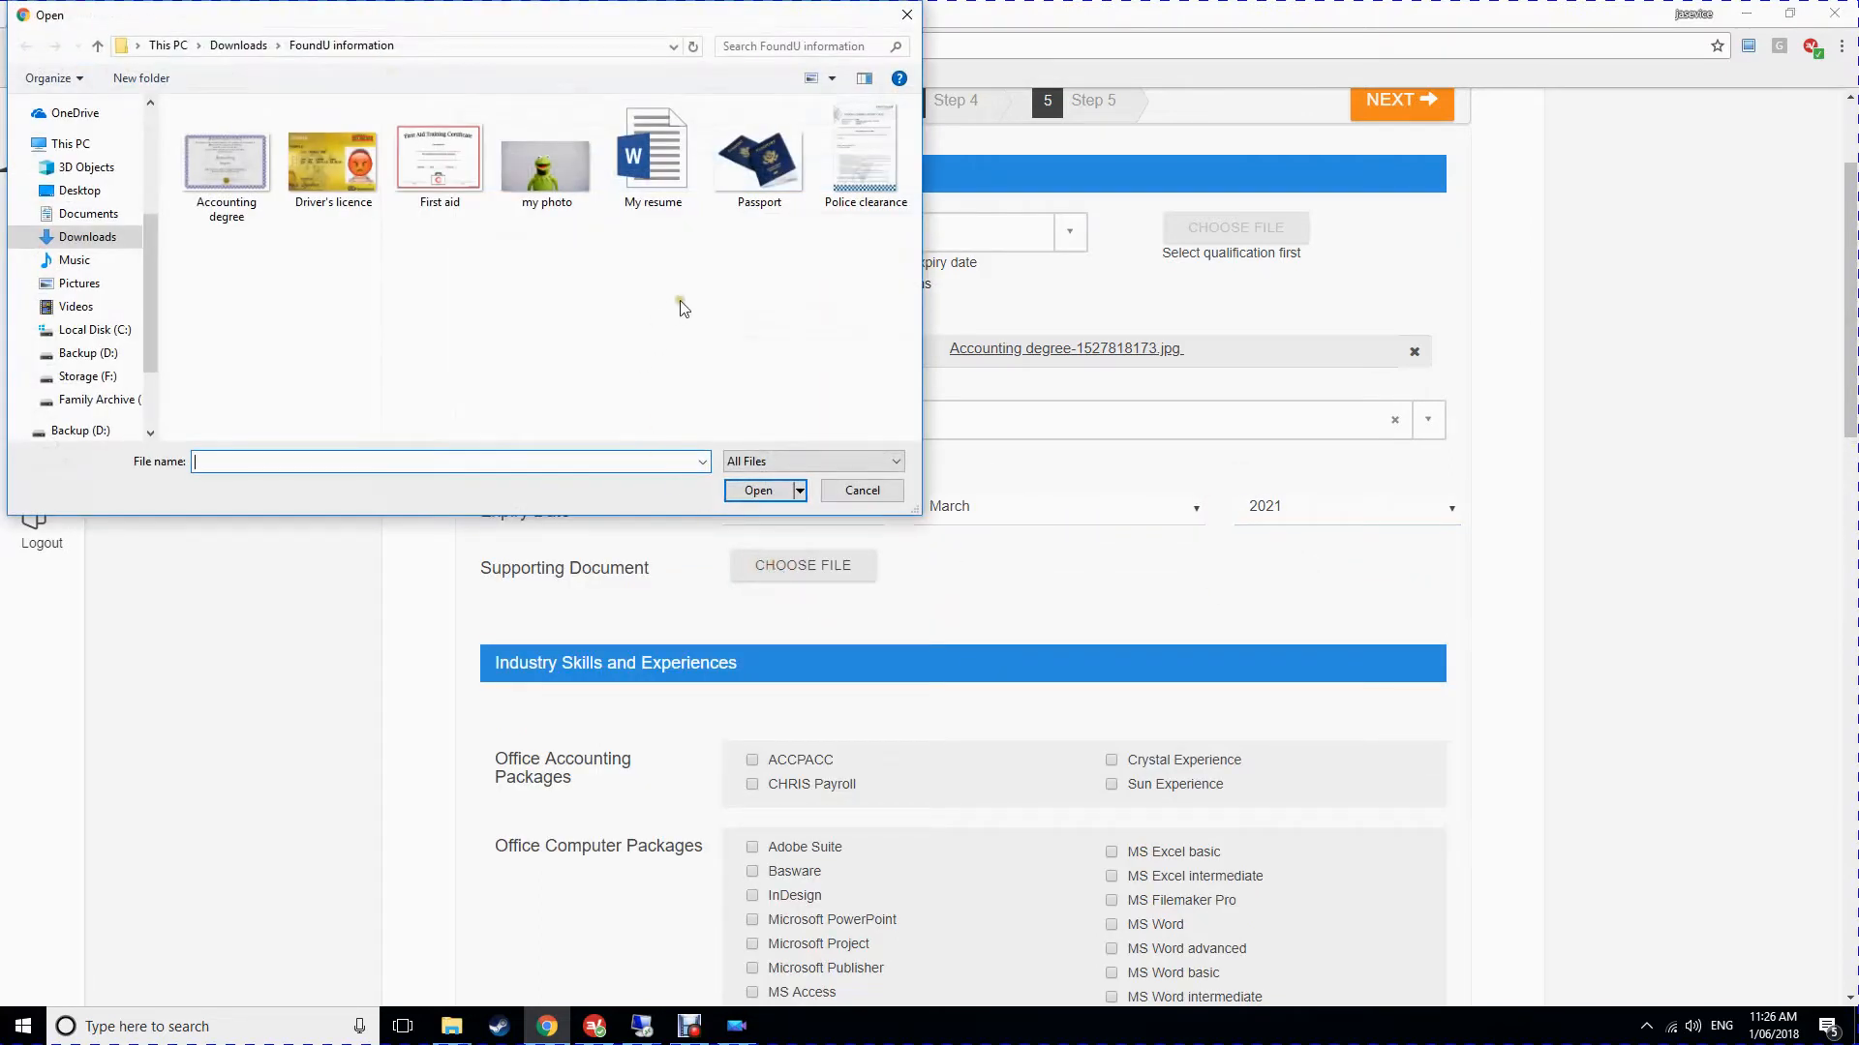
{"action": "left_click", "coordinate": [447, 184]}
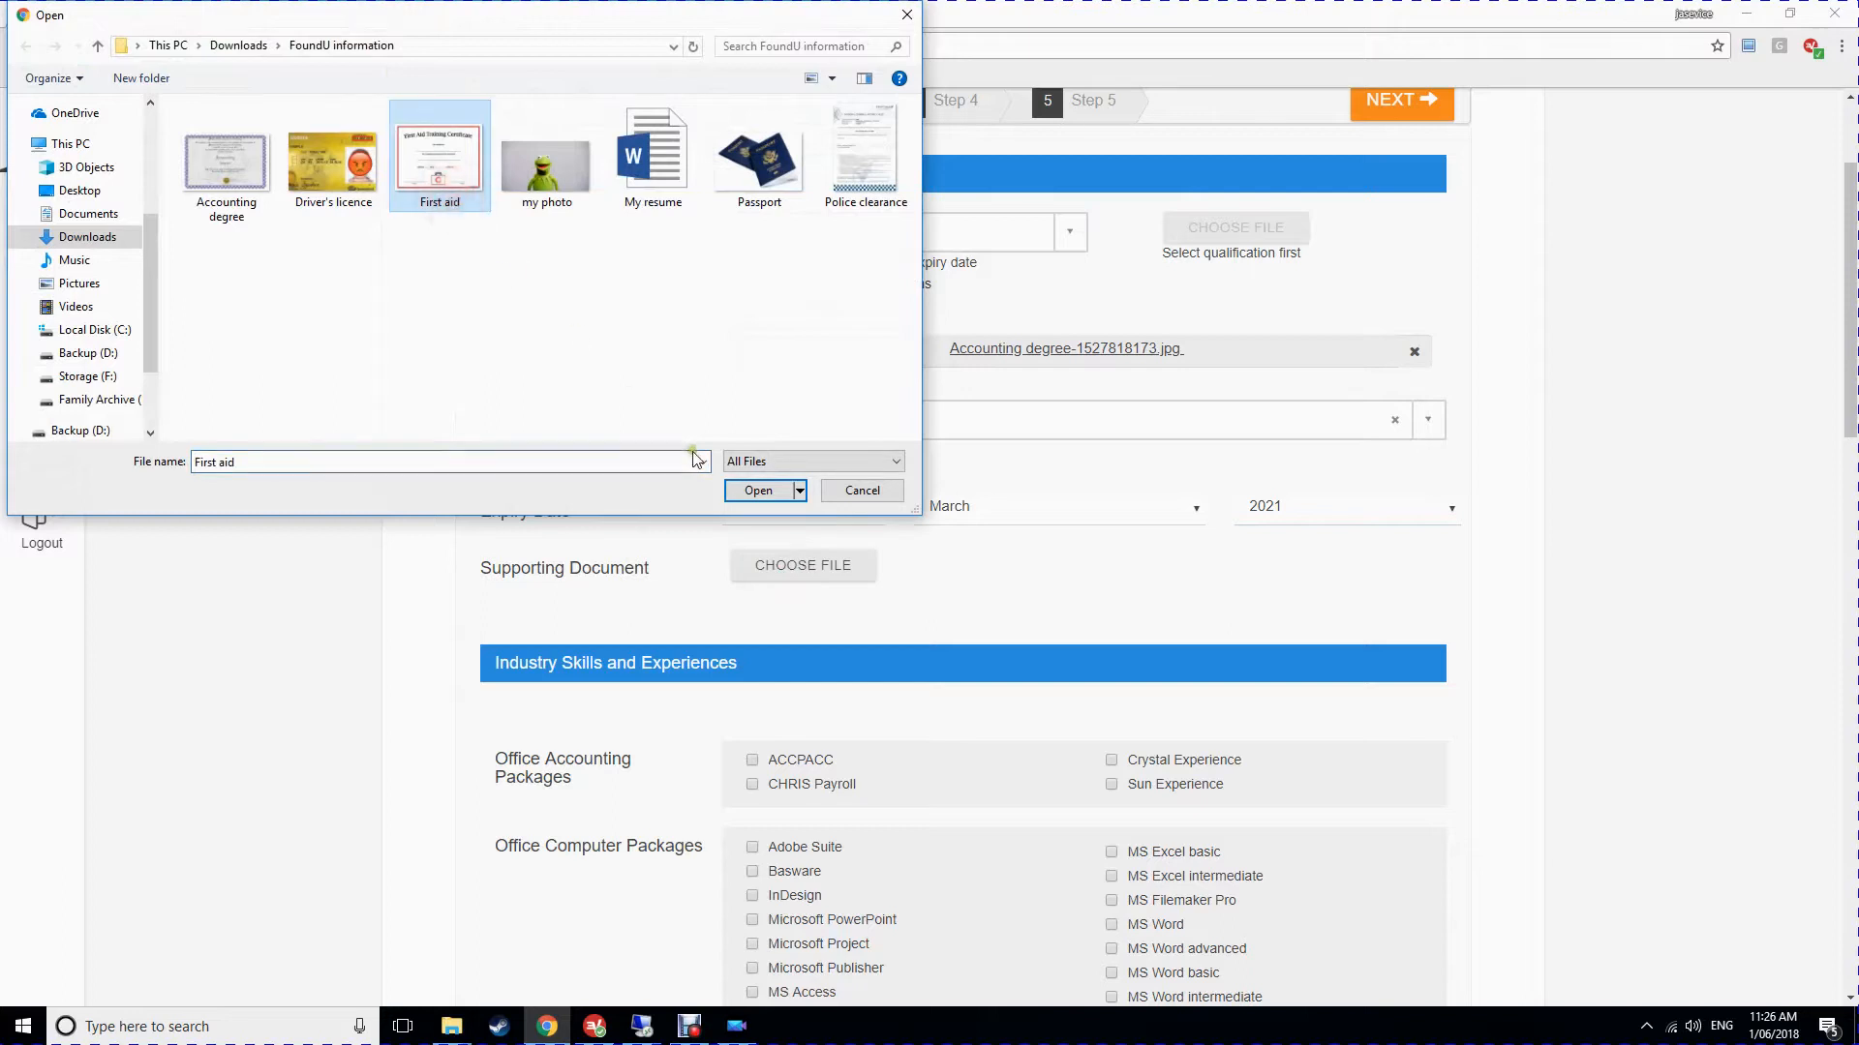
{"action": "left_click", "coordinate": [758, 491]}
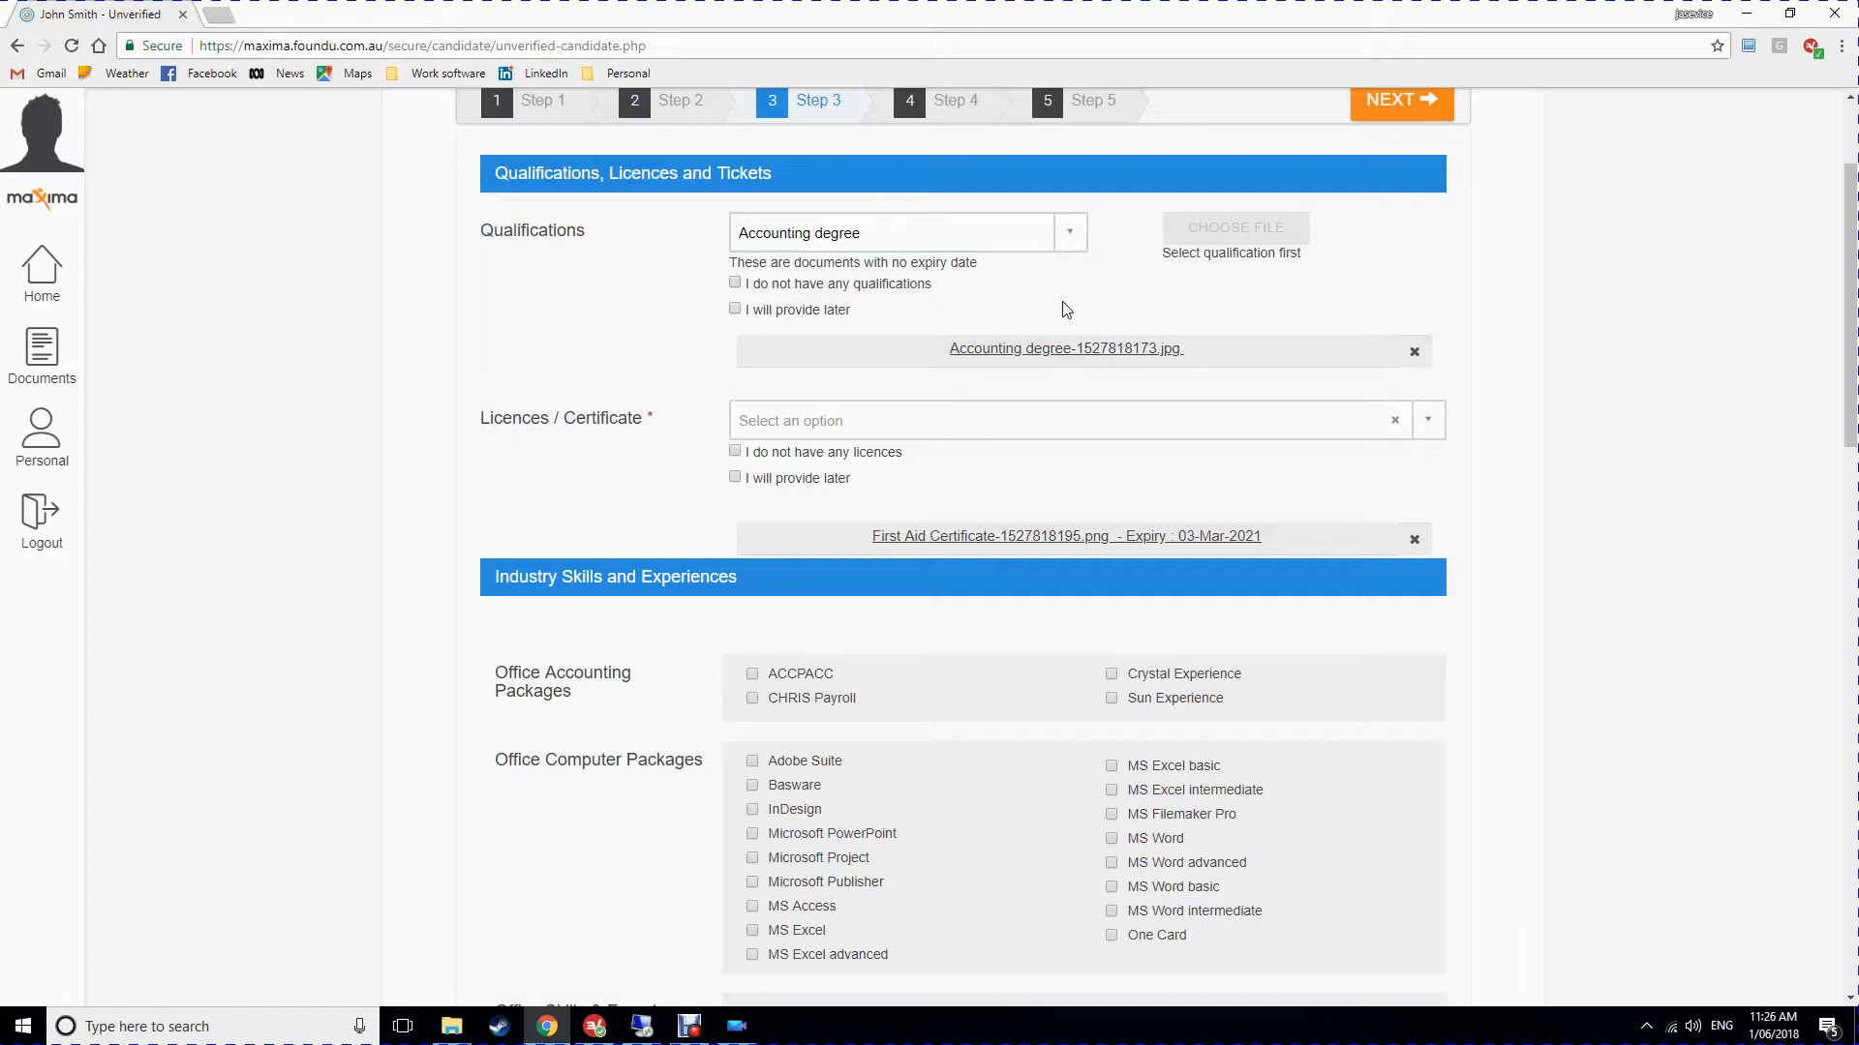
Tick I Agree for the employee handbook and draw a signature in the signature box.
{"action": "left_click", "coordinate": [1032, 309]}
{"action": "left_click", "coordinate": [1016, 304]}
{"action": "scroll", "coordinate": [1059, 304], "scroll_direction": "down", "scroll_amount": 2}
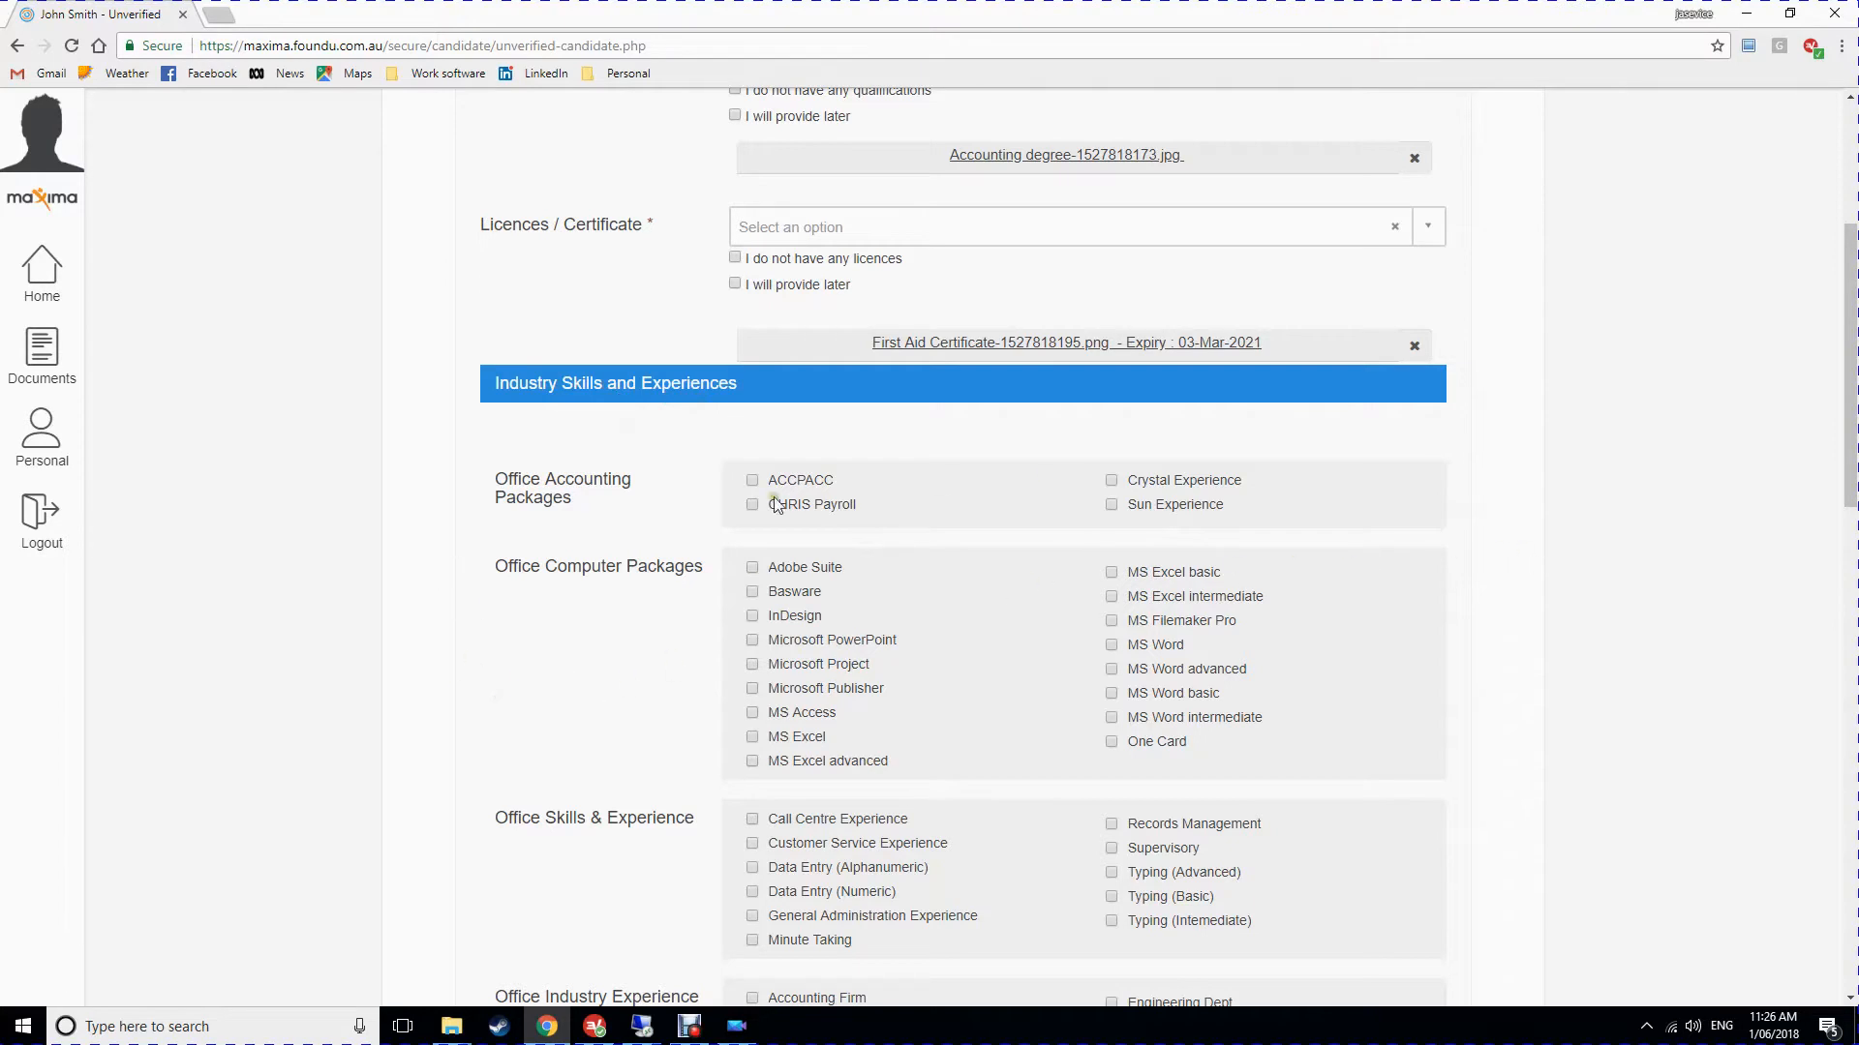
{"action": "scroll", "coordinate": [863, 566], "scroll_direction": "down", "scroll_amount": 14}
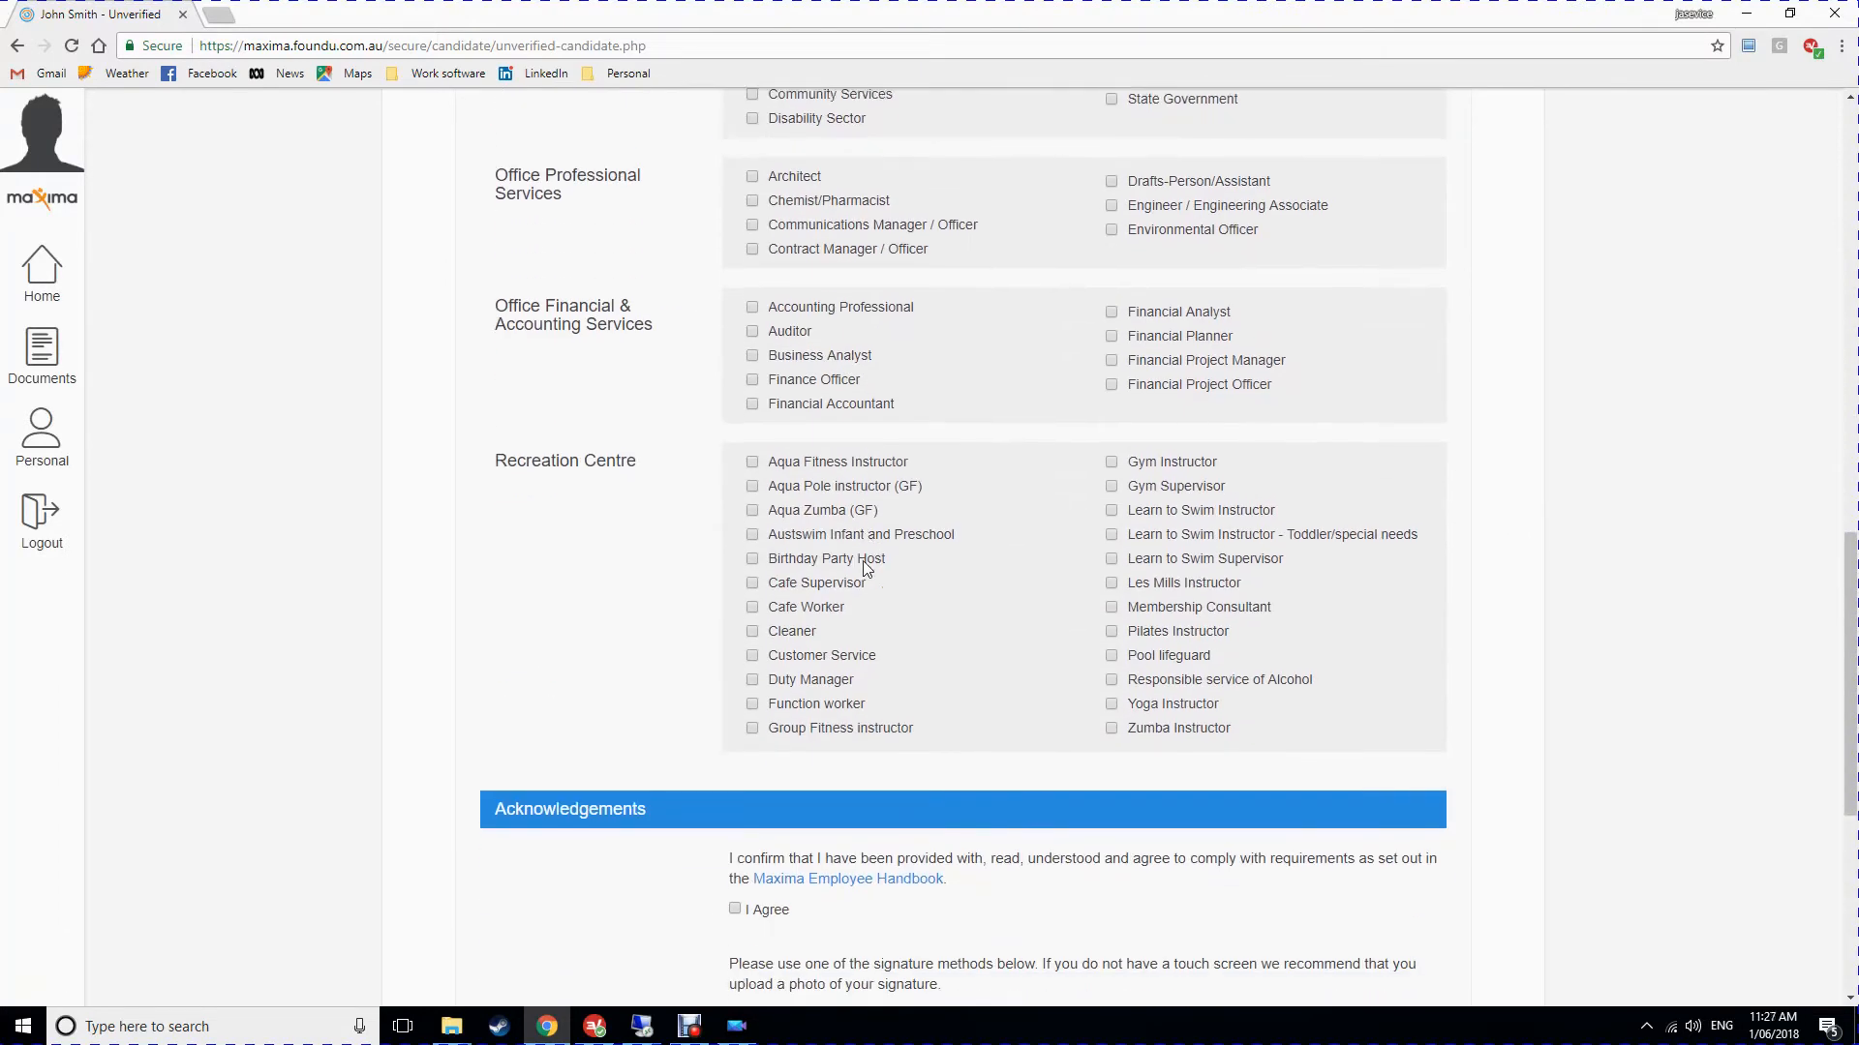
{"action": "scroll", "coordinate": [855, 489], "scroll_direction": "down", "scroll_amount": 3}
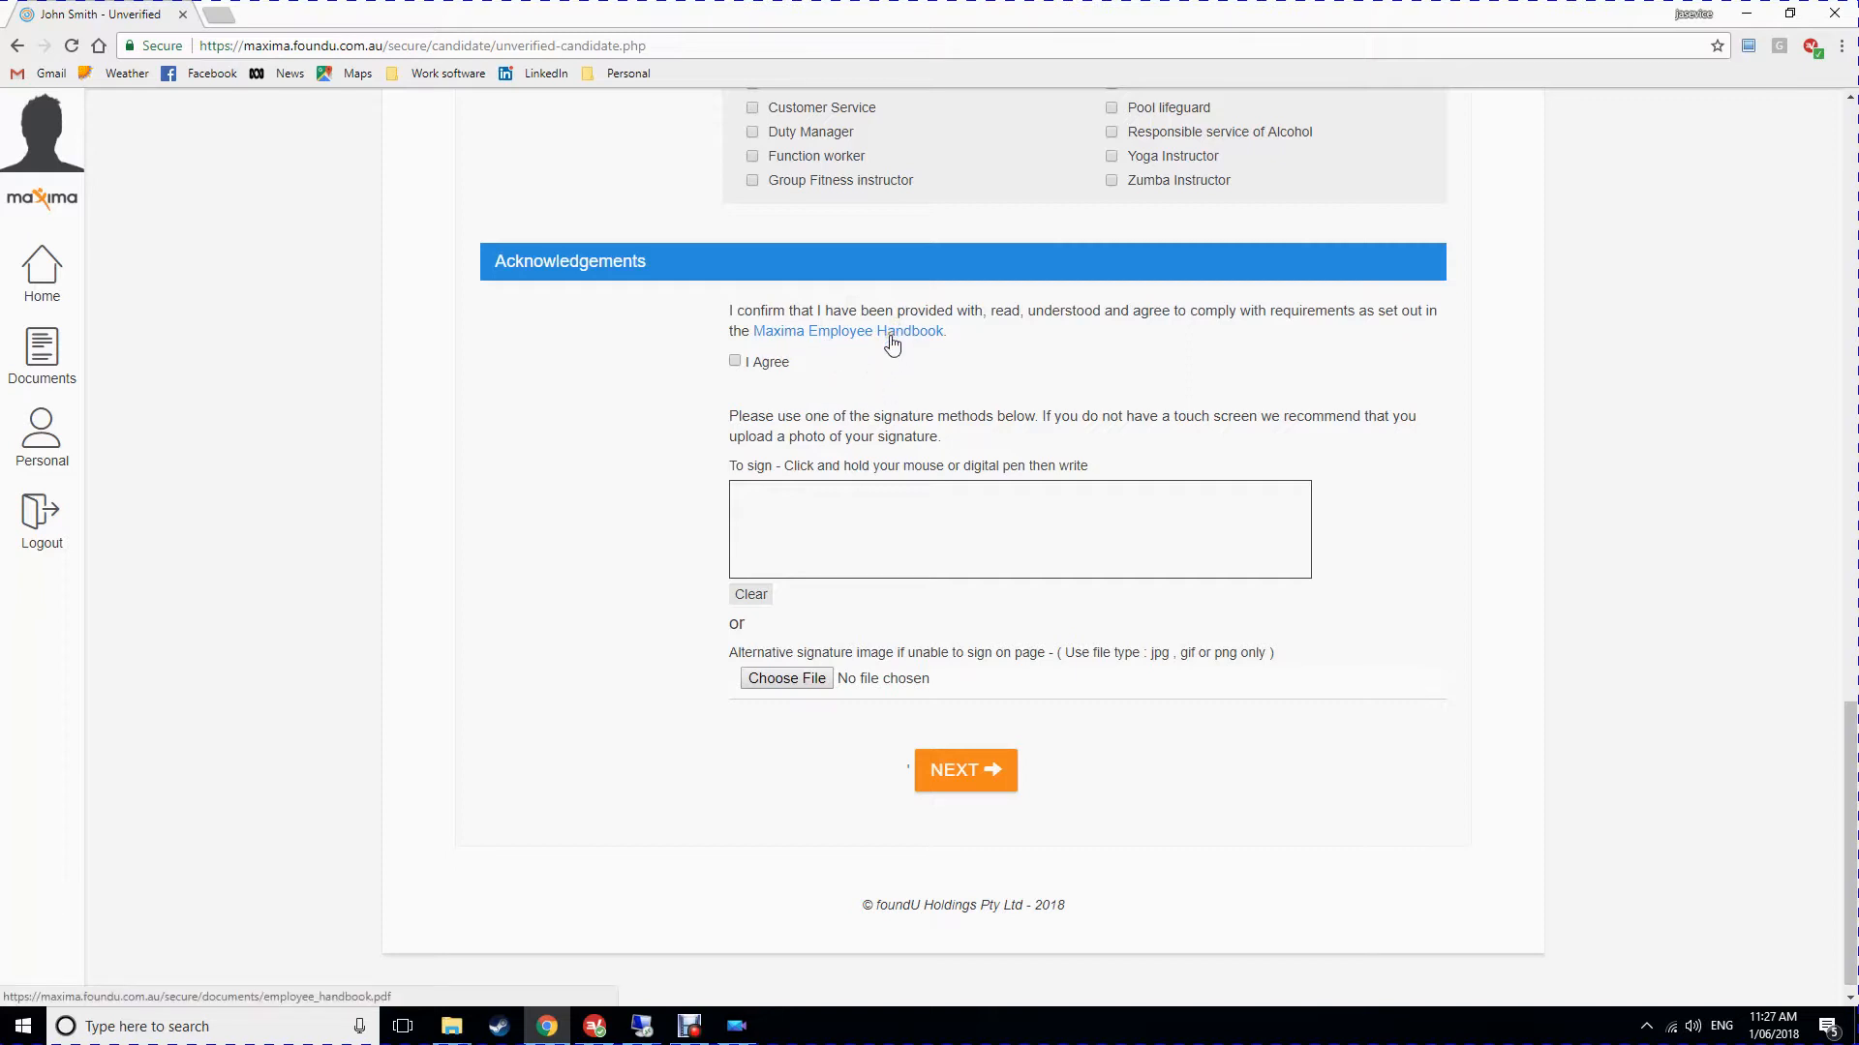
{"action": "left_click", "coordinate": [734, 361]}
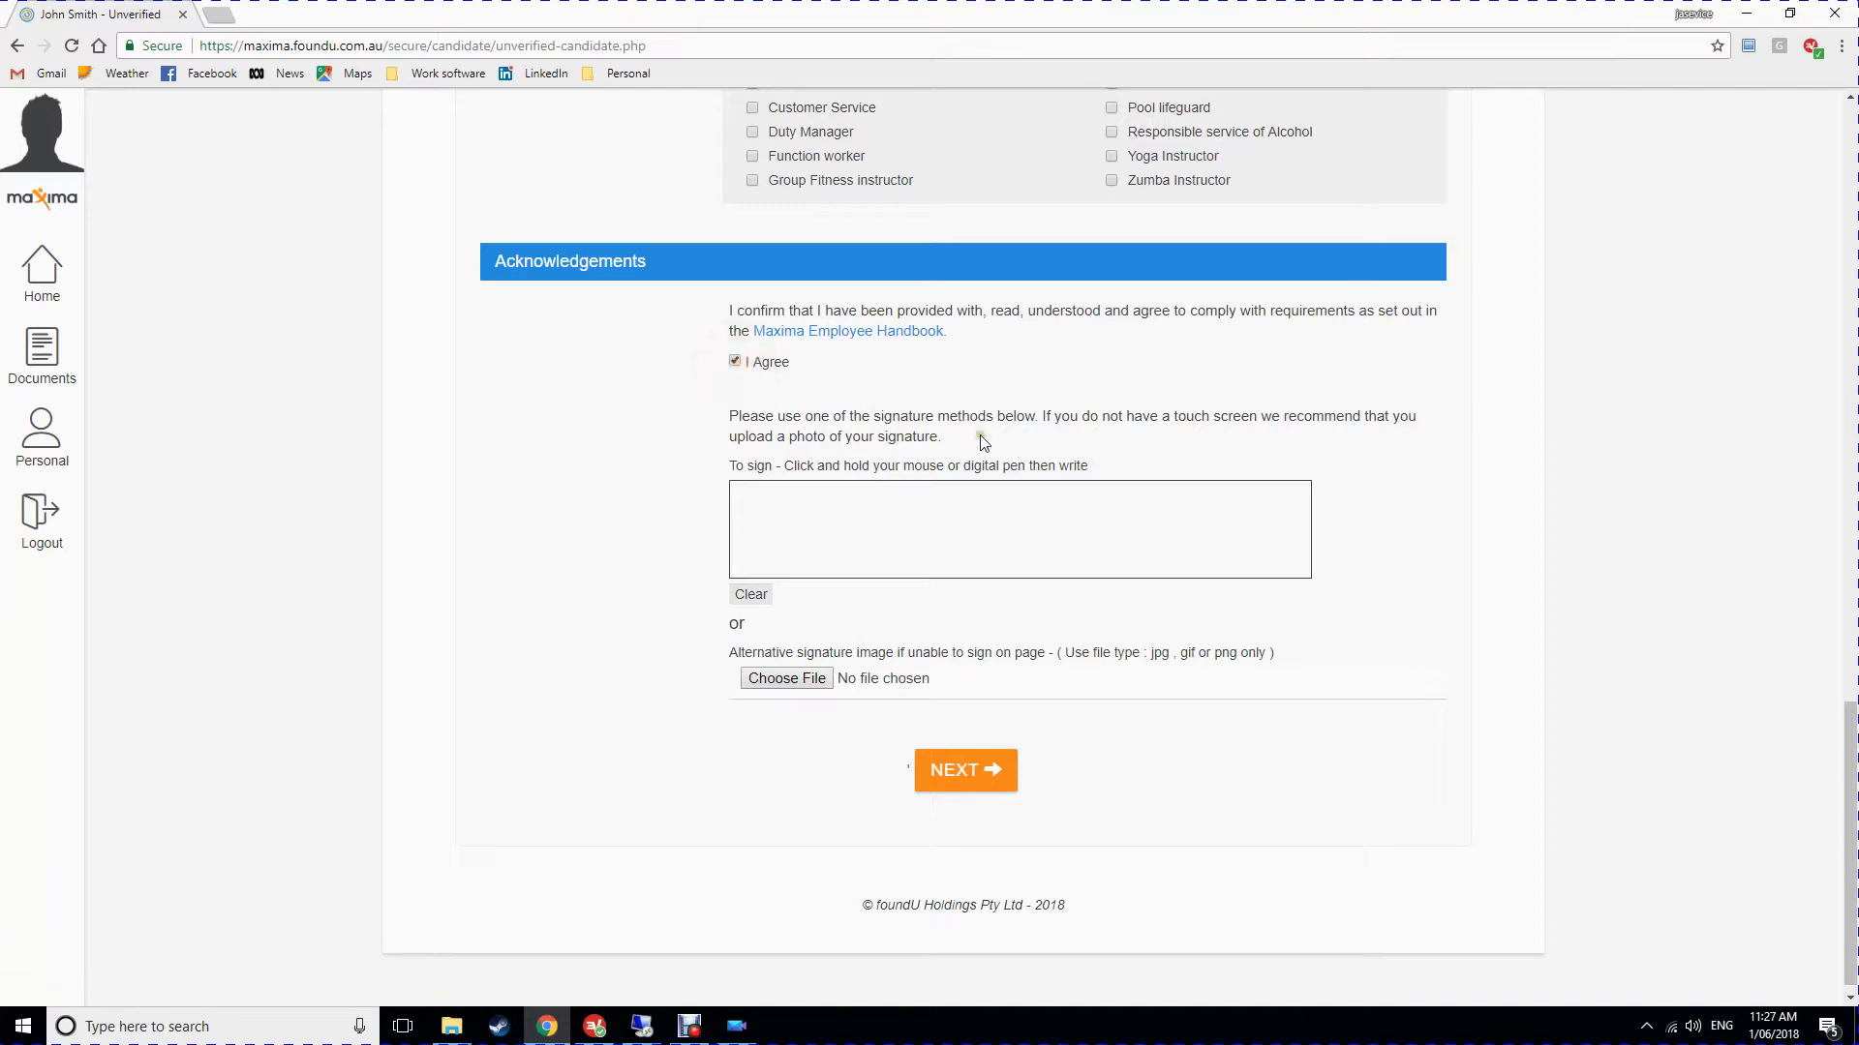
{"action": "scroll", "coordinate": [980, 442], "scroll_direction": "down", "scroll_amount": 1}
{"action": "left_click_drag", "start_coordinate": [956, 487], "coordinate": [1016, 529]}
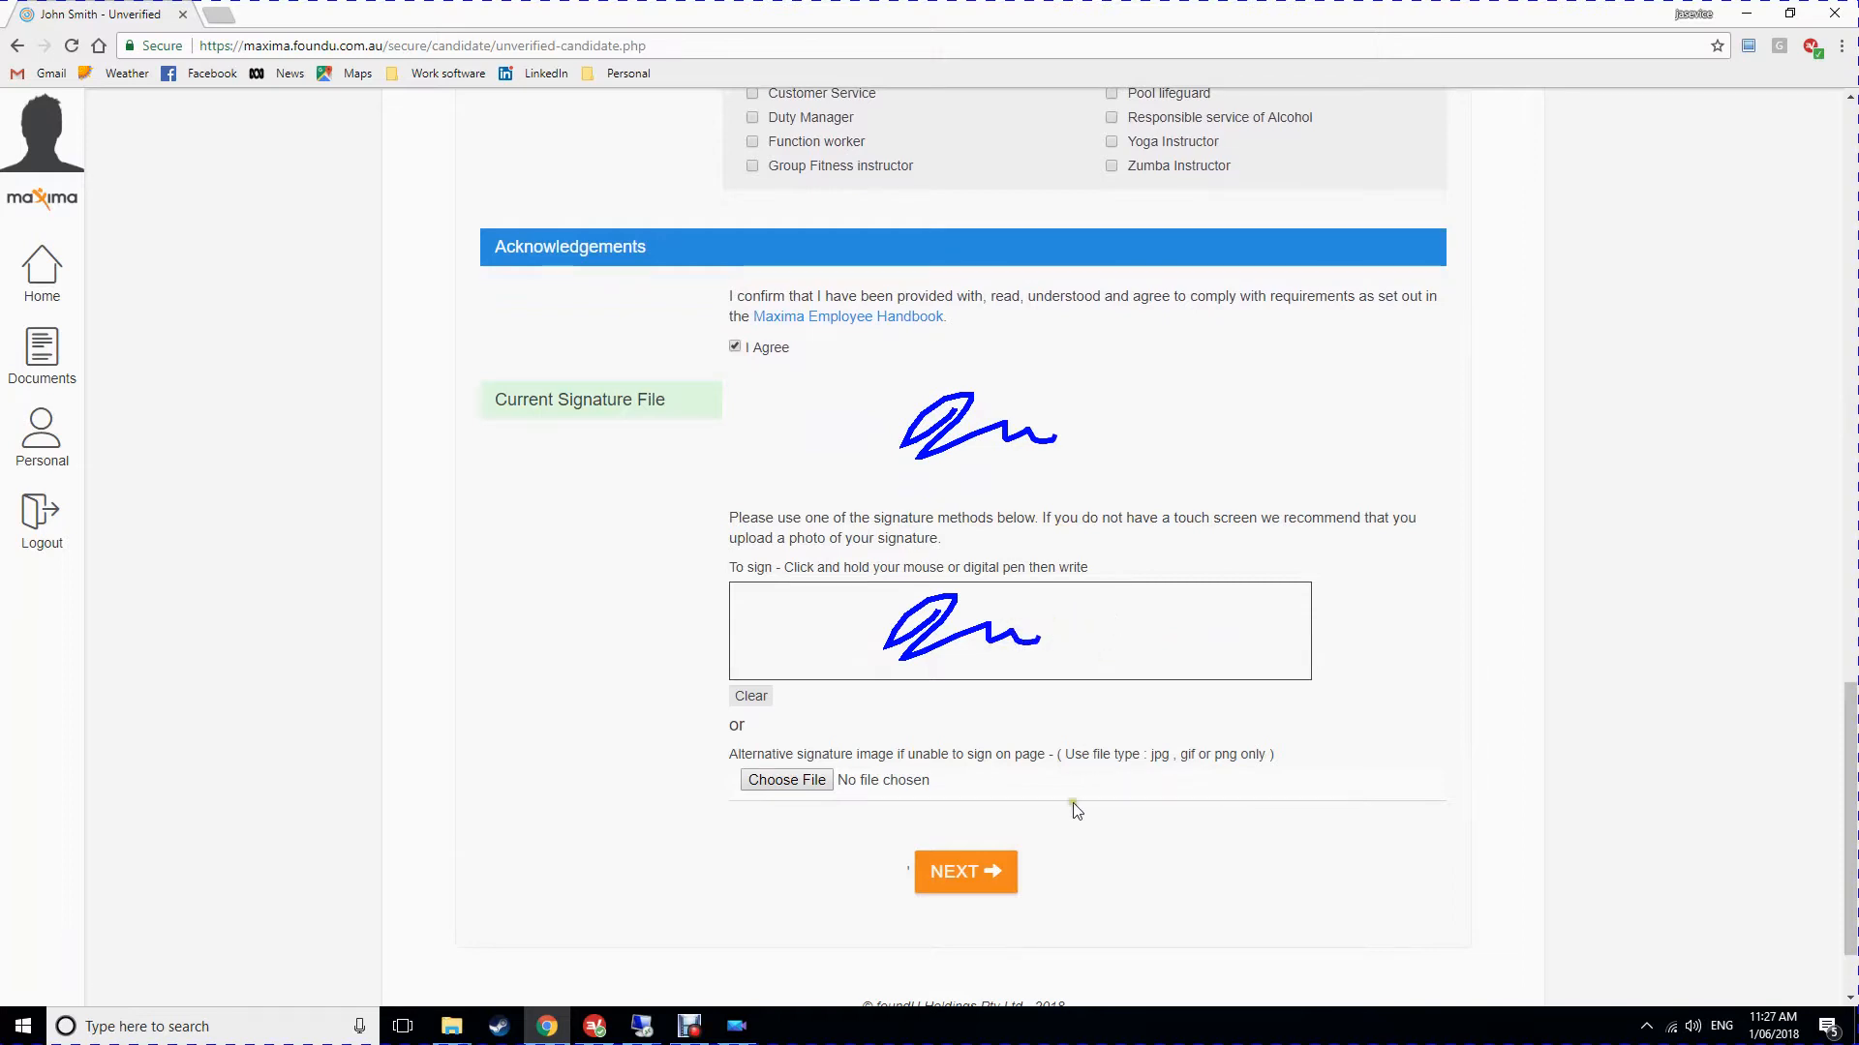
Continue to Step 4 and enter the bank account name.
{"action": "left_click", "coordinate": [983, 879]}
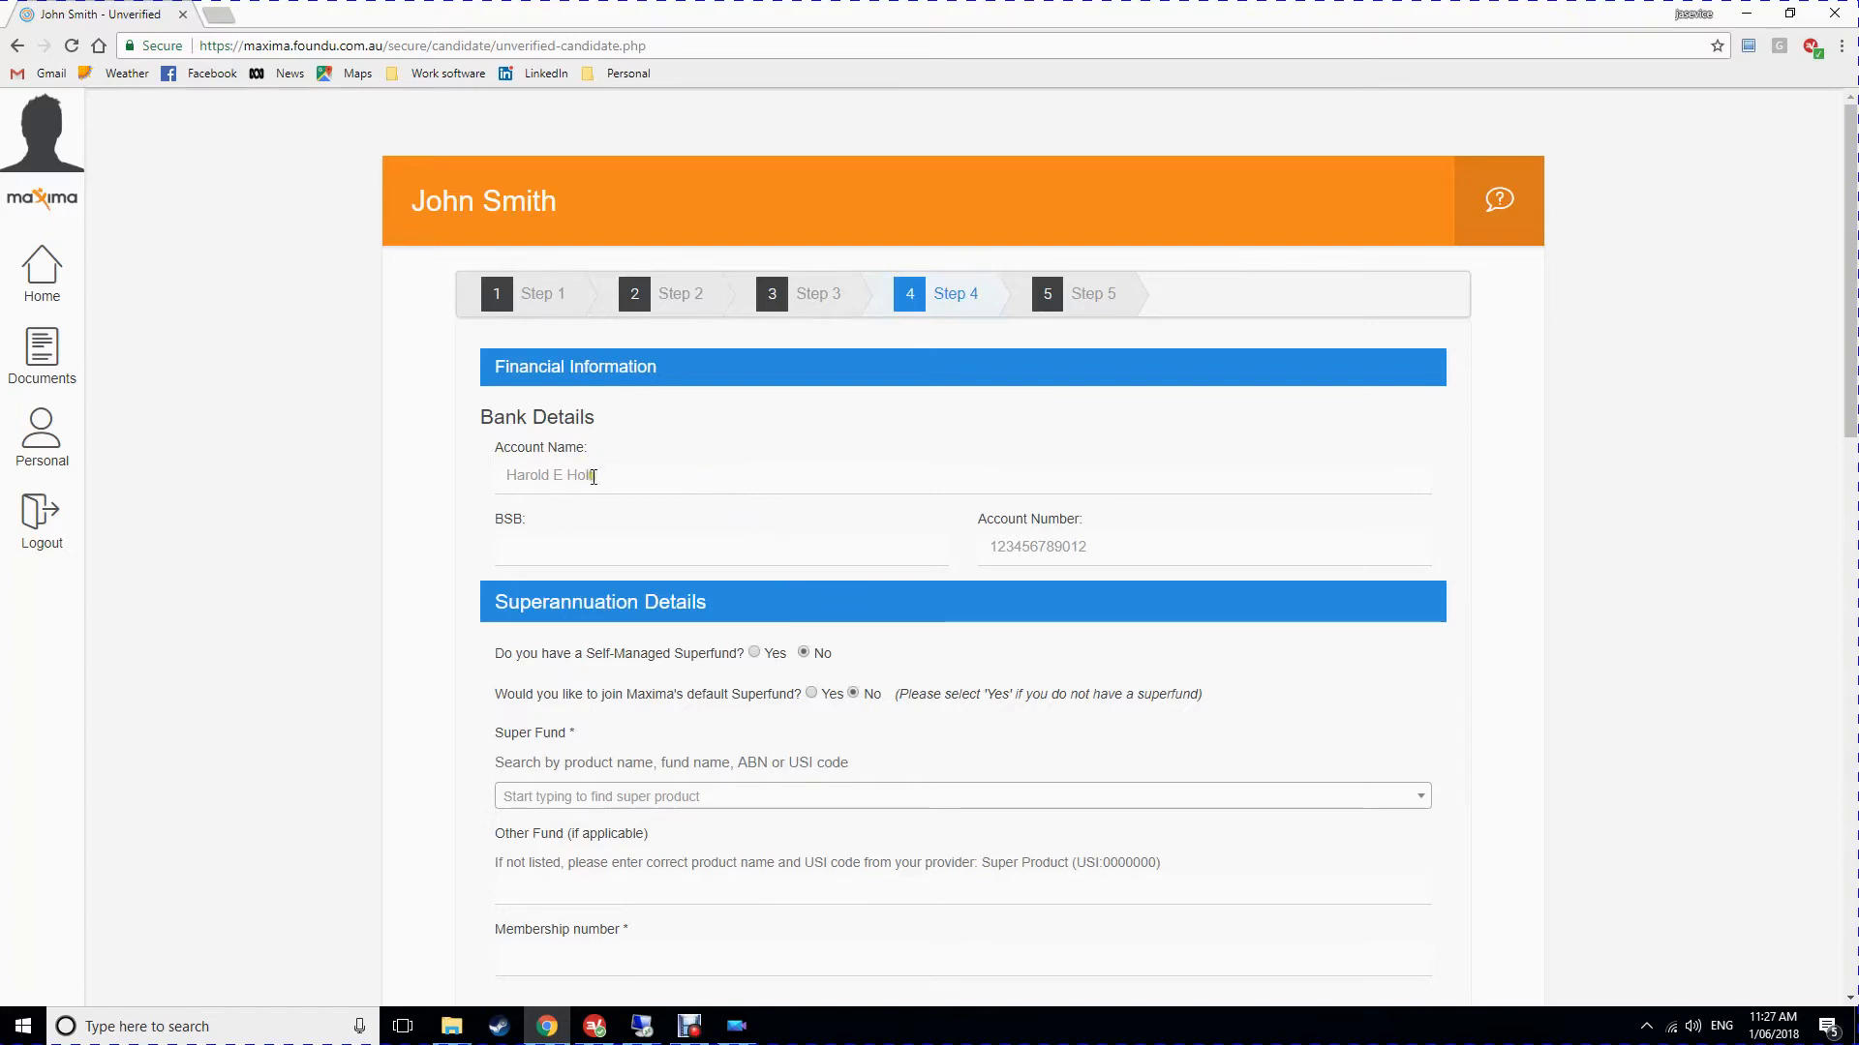
{"action": "left_click", "coordinate": [593, 477]}
{"action": "type", "text": "Jo"}
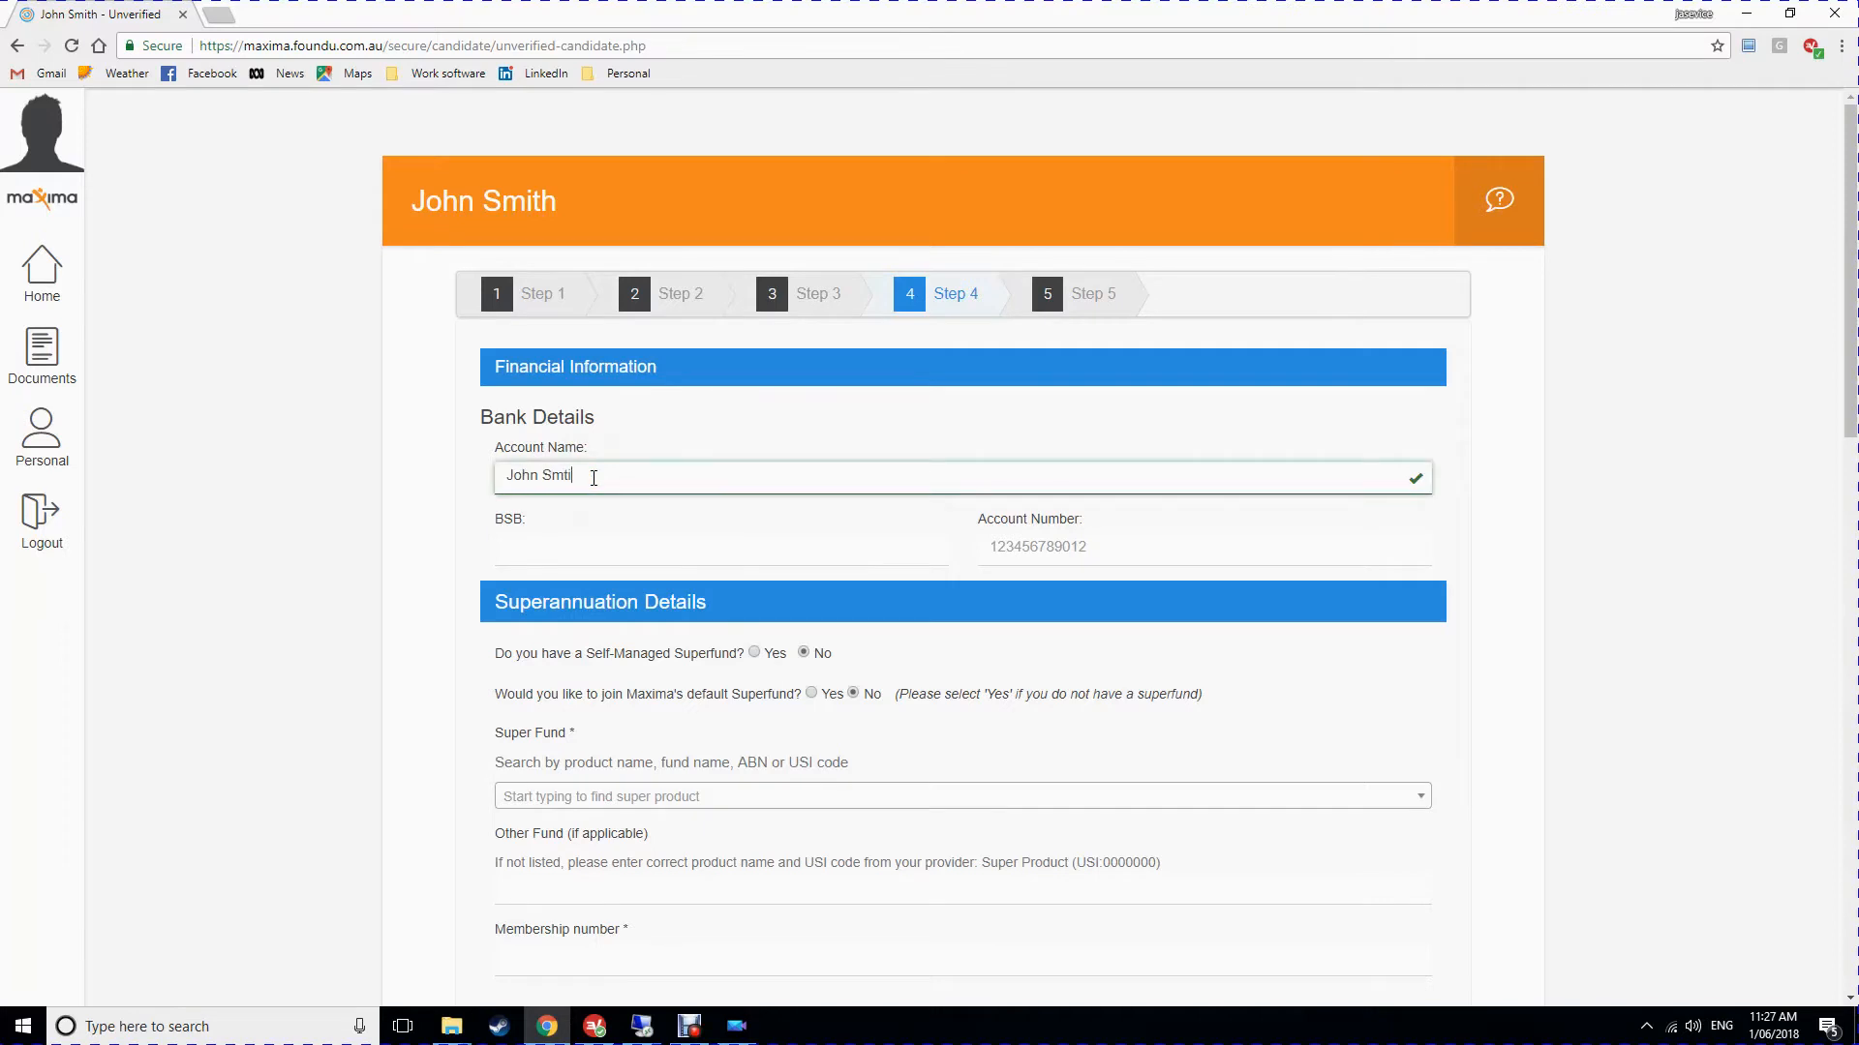
{"action": "type", "text": "h"}
Enter BSB 805-050 (People's Choice CU) and the bank account number.
{"action": "left_click", "coordinate": [582, 550]}
{"action": "type", "text": "8"}
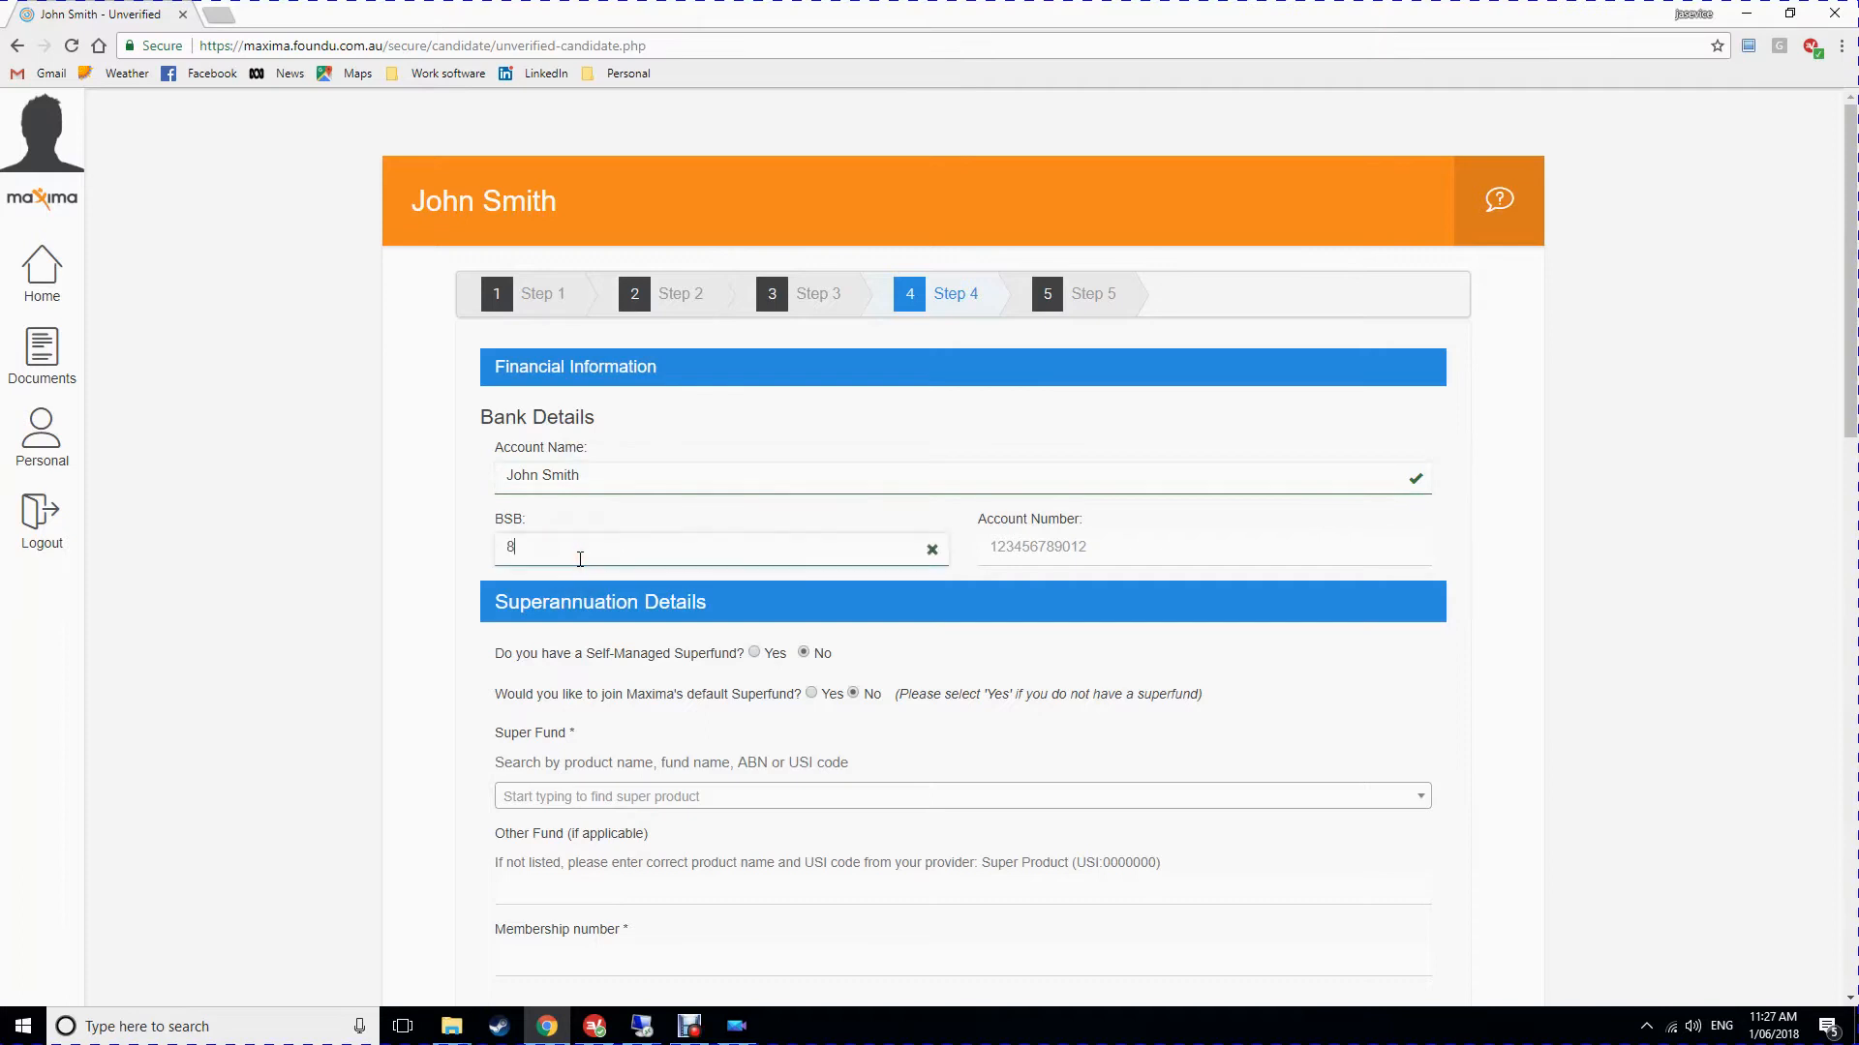
{"action": "type", "text": "05050"}
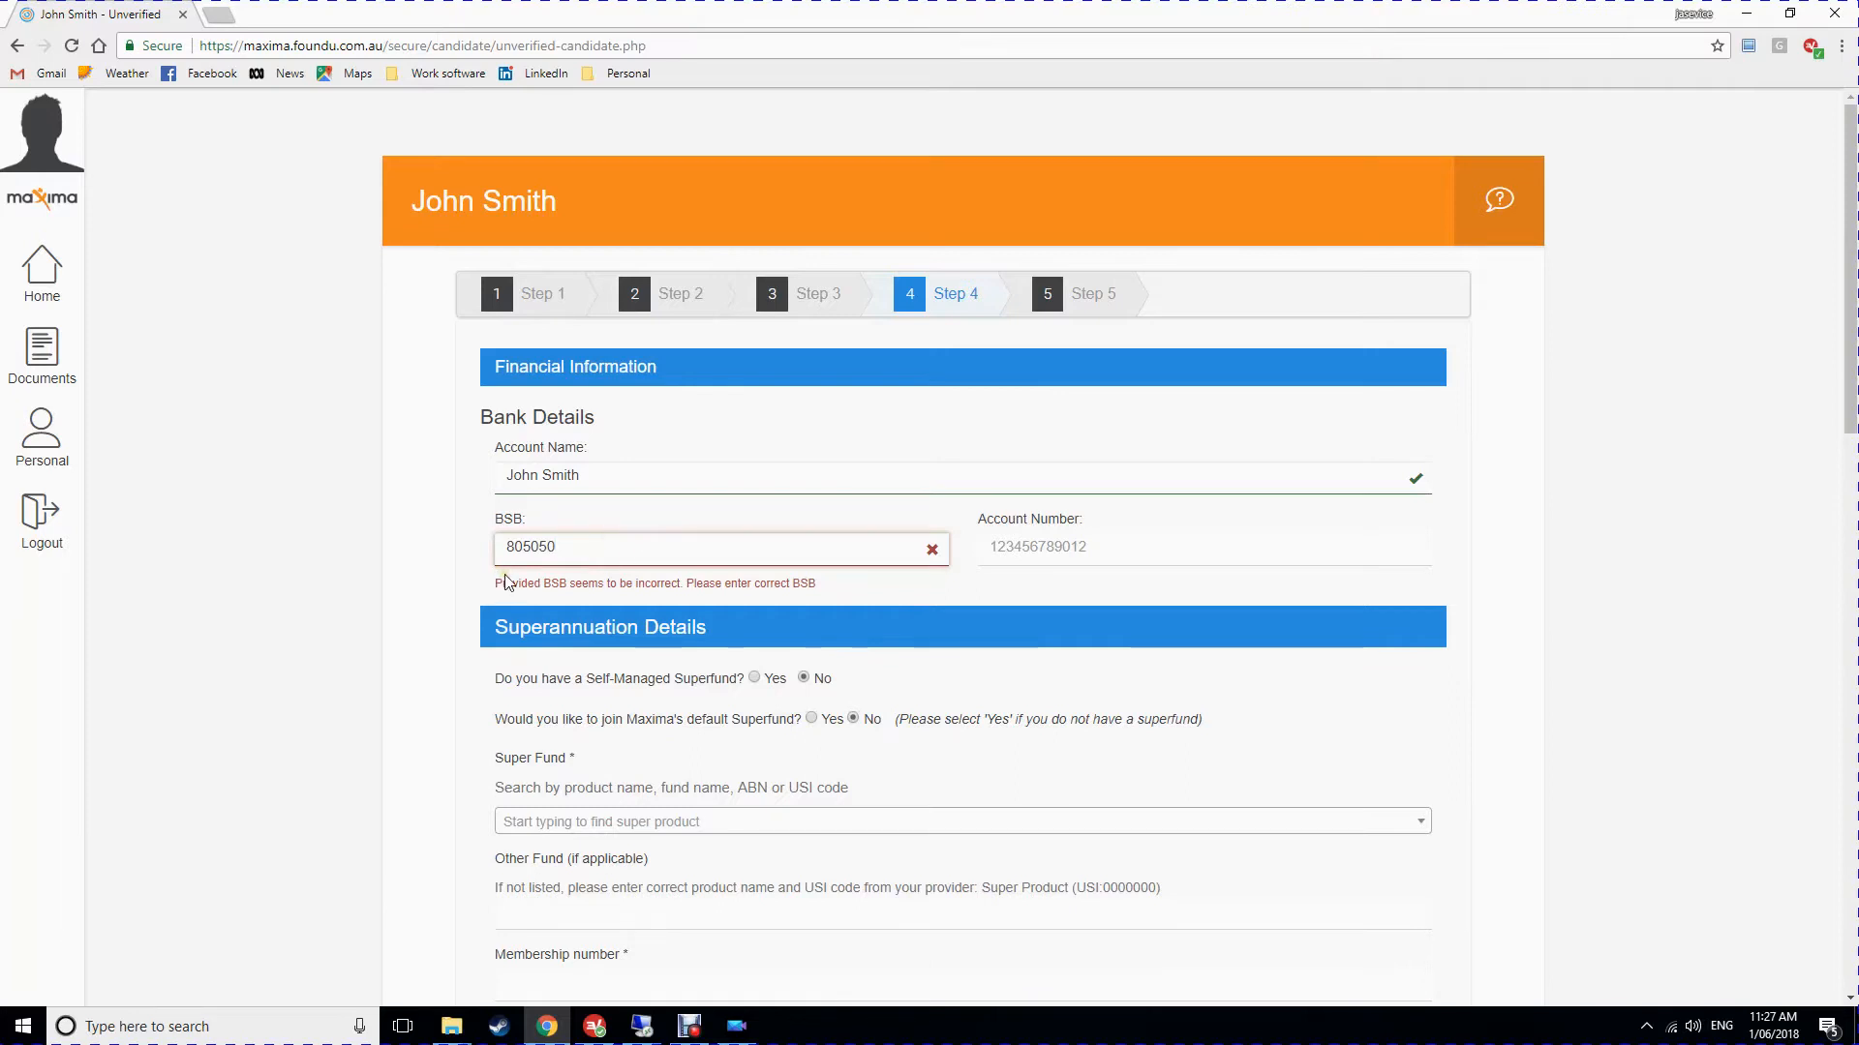
{"action": "left_click", "coordinate": [622, 598]}
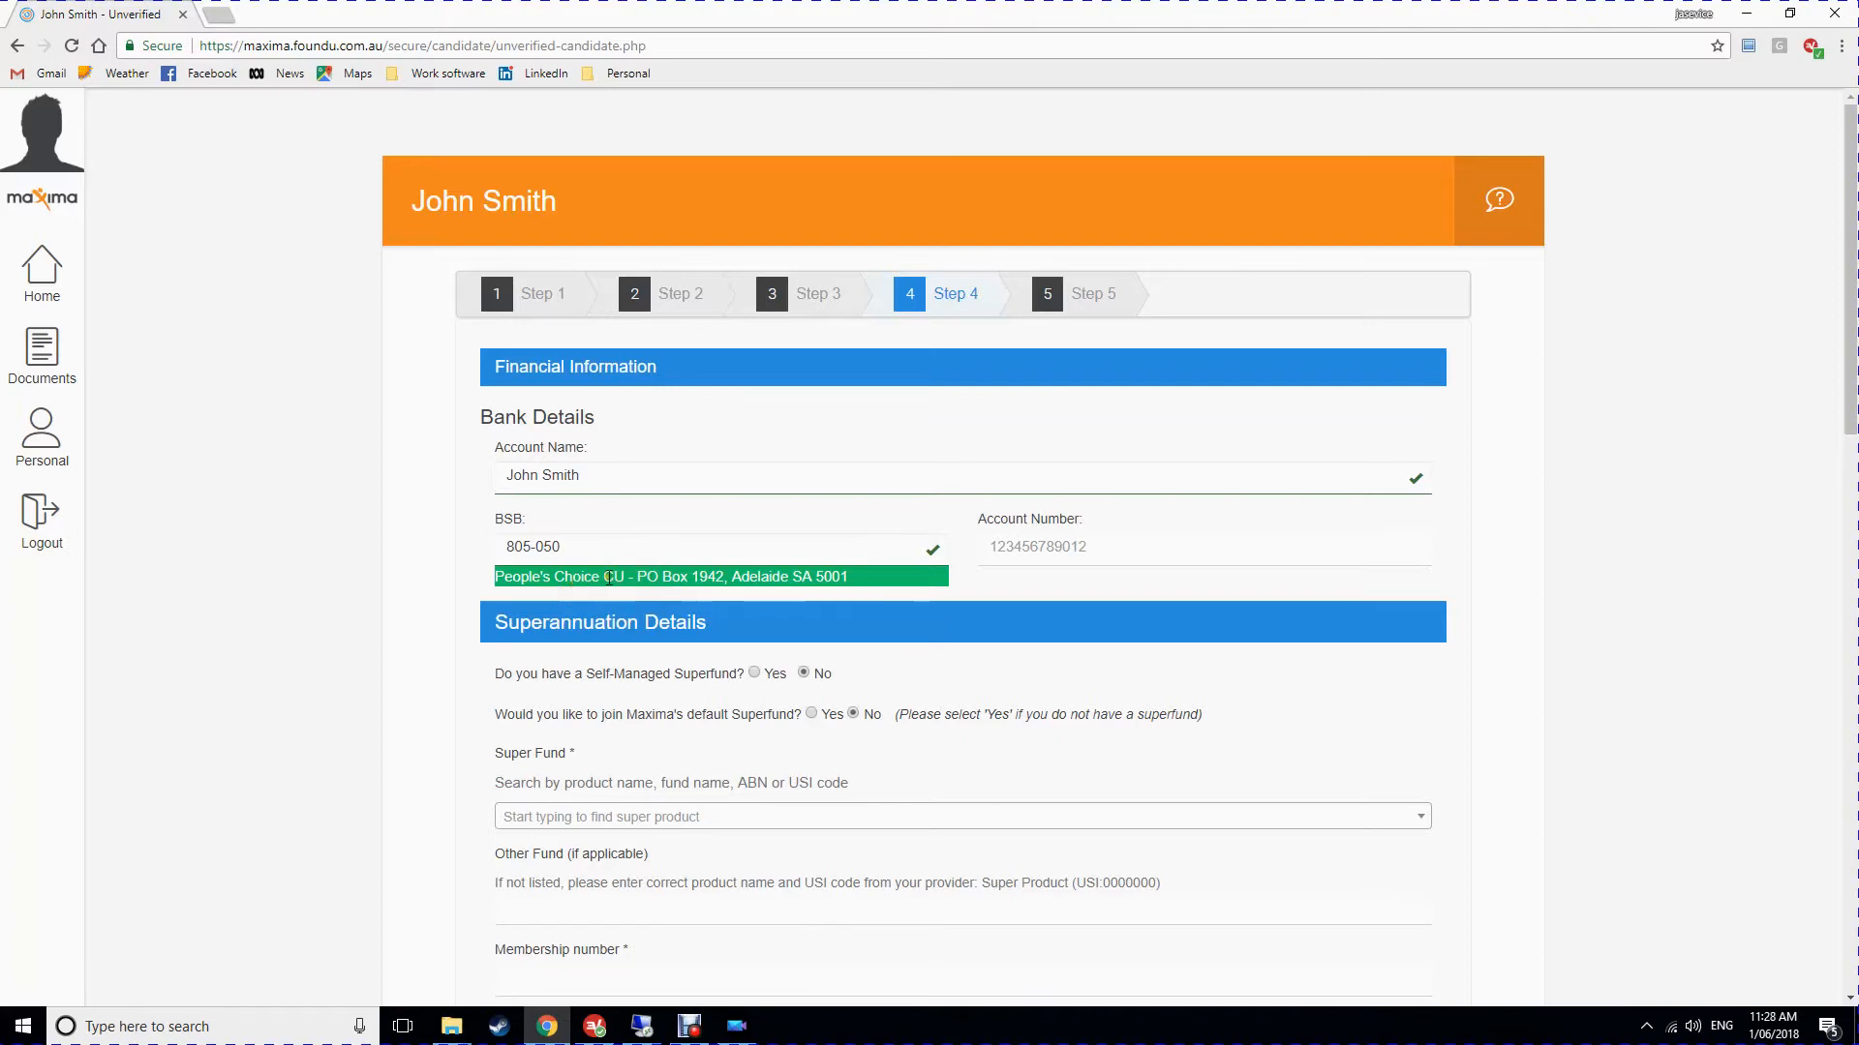
{"action": "left_click", "coordinate": [1039, 548]}
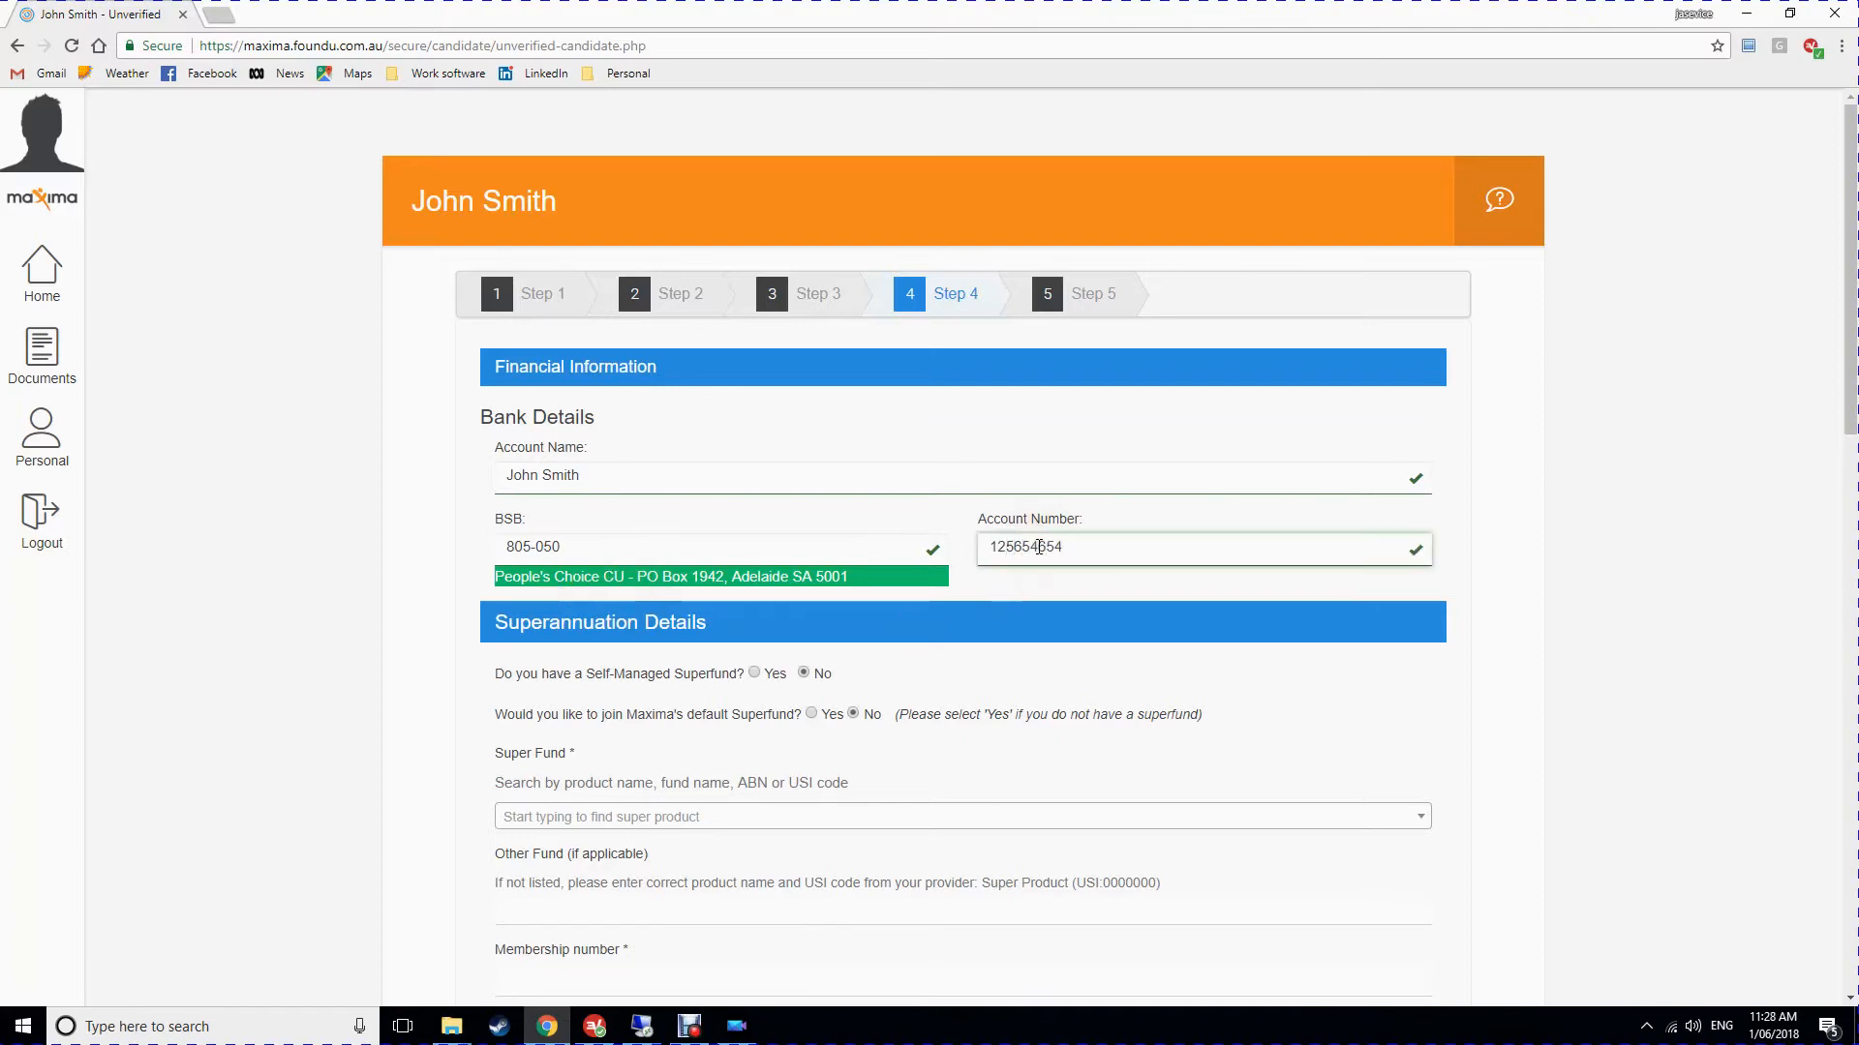
{"action": "scroll", "coordinate": [1039, 548], "scroll_direction": "down", "scroll_amount": 3}
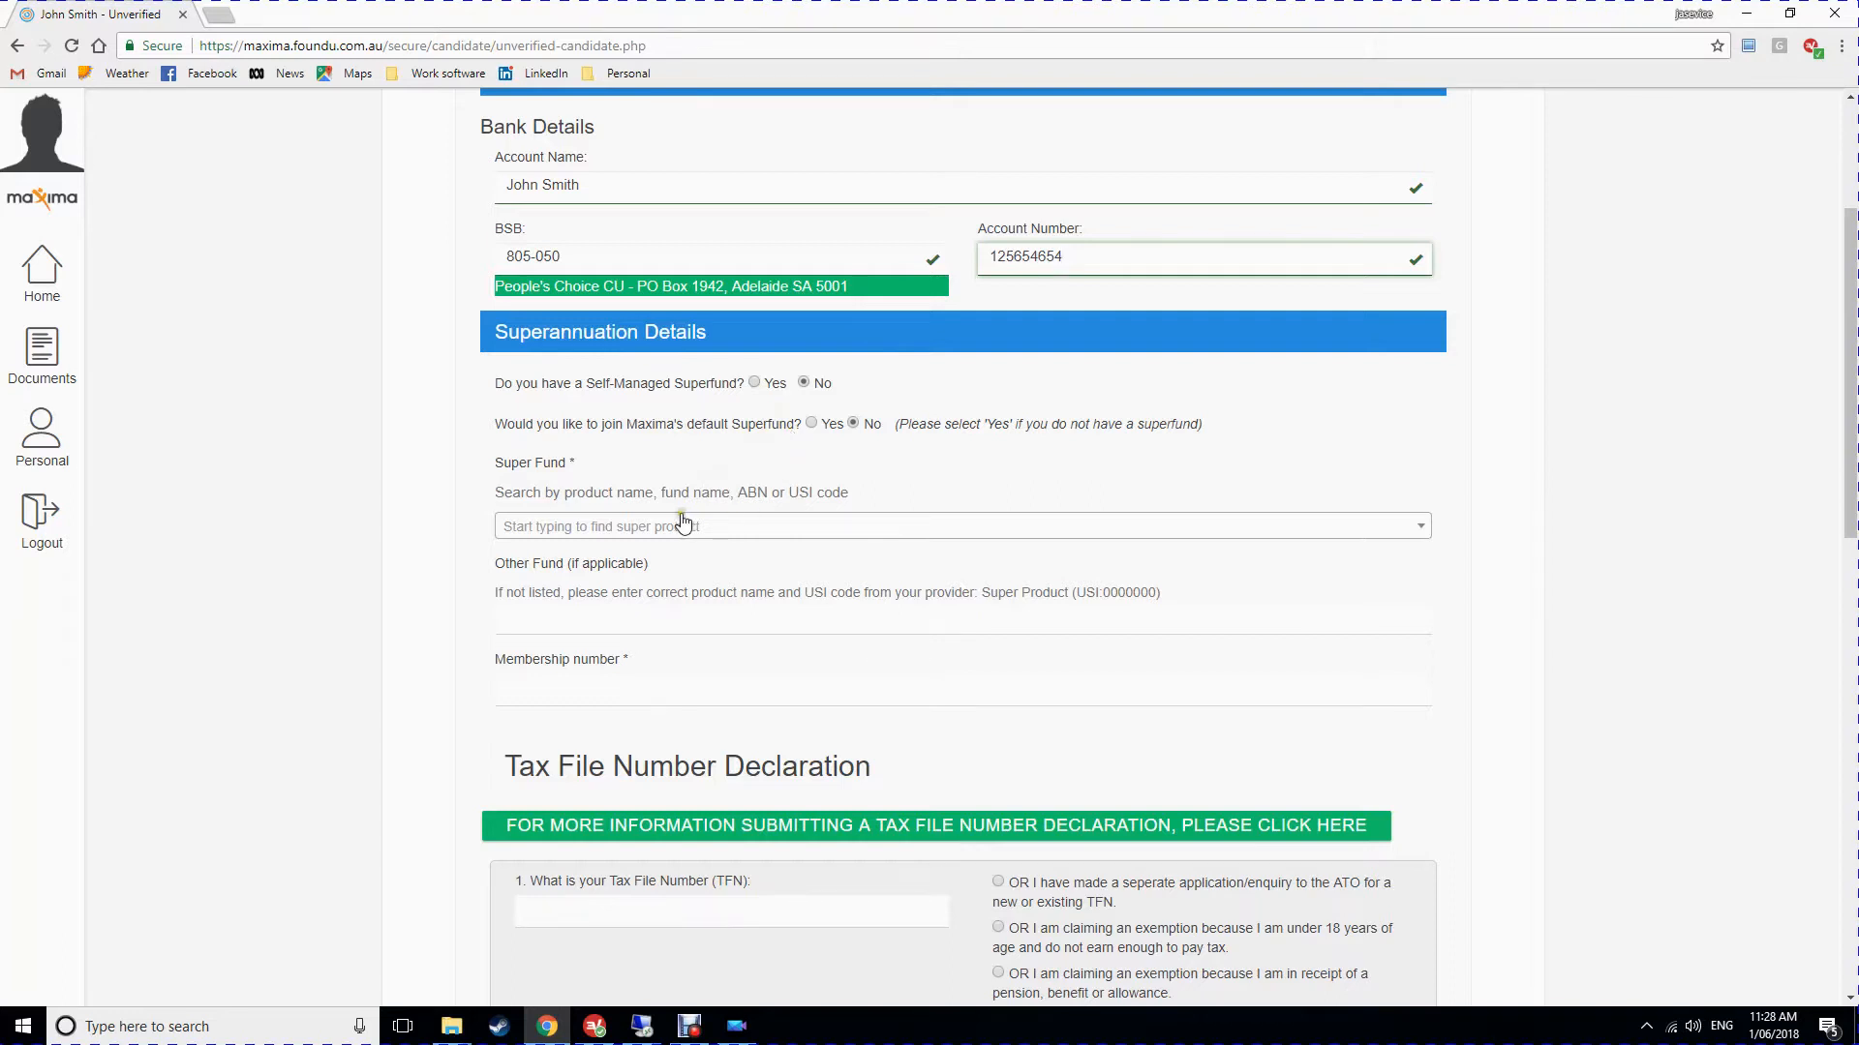
Decline joining Maxima's default superfund.
{"action": "scroll", "coordinate": [687, 522], "scroll_direction": "down", "scroll_amount": 1}
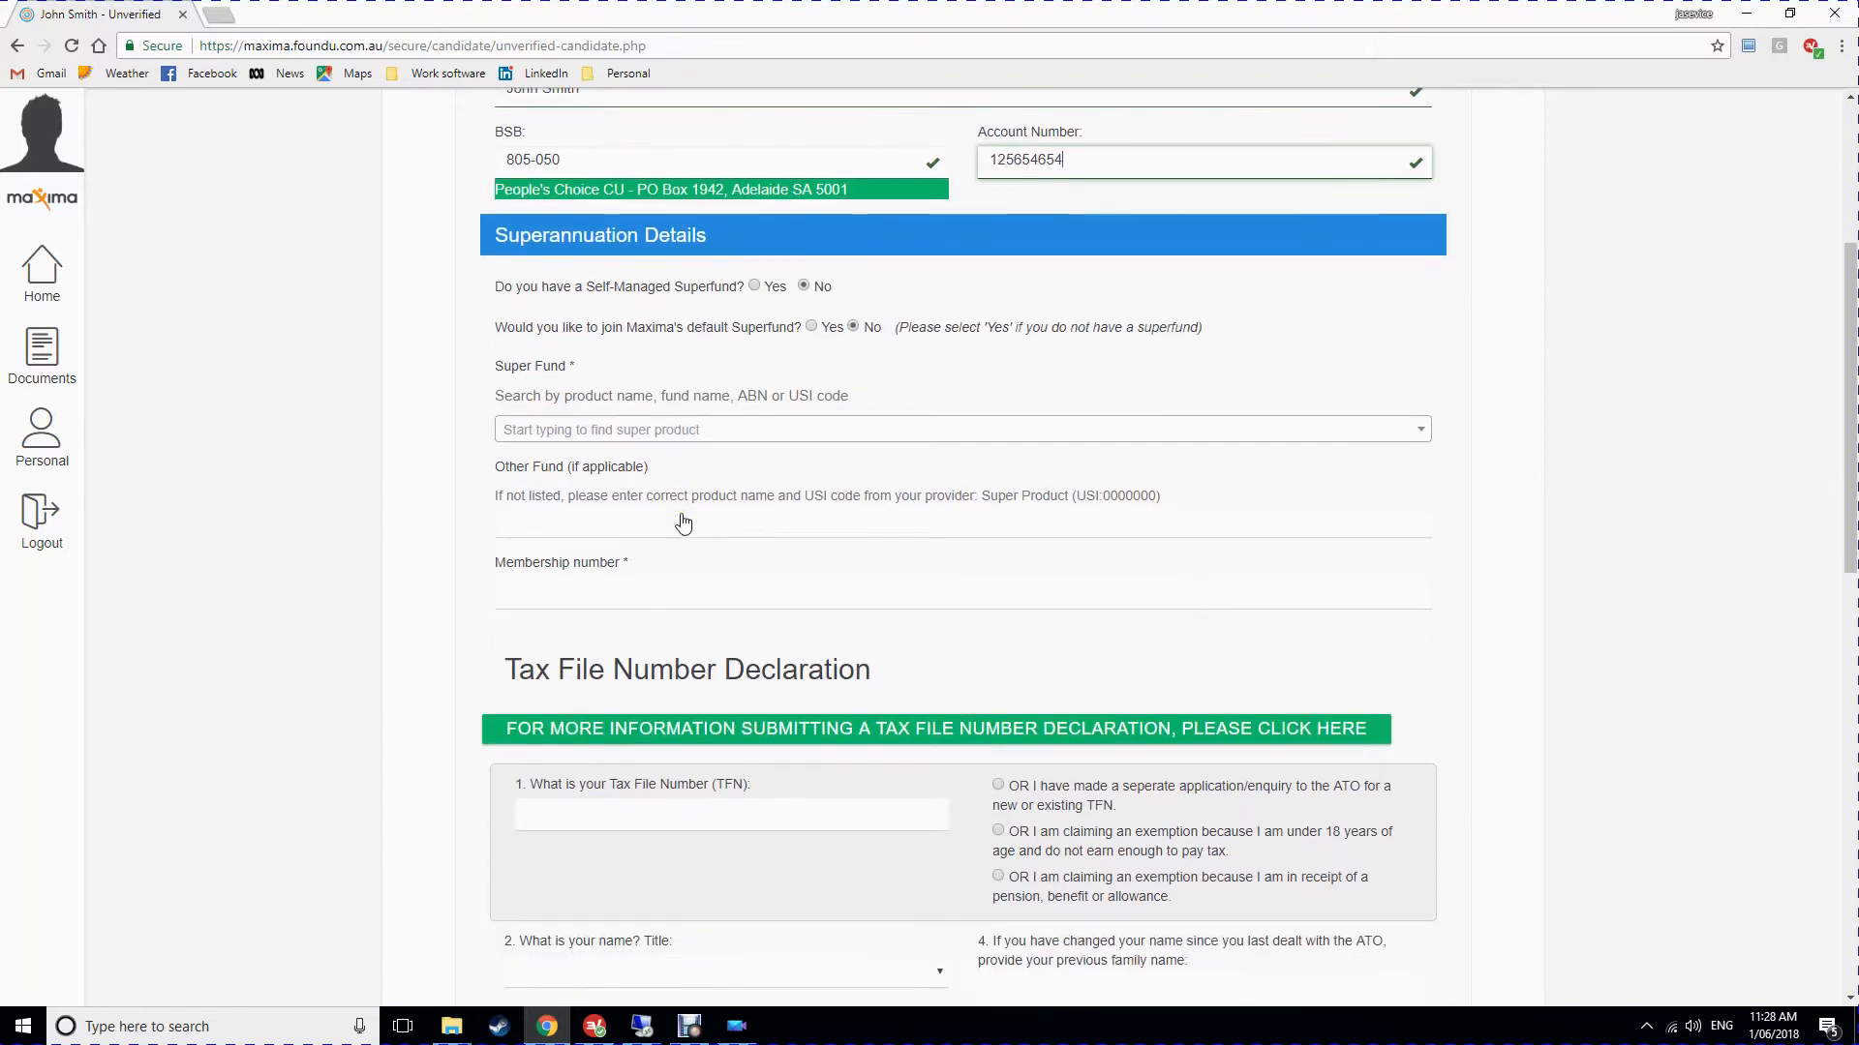
{"action": "left_click", "coordinate": [811, 325]}
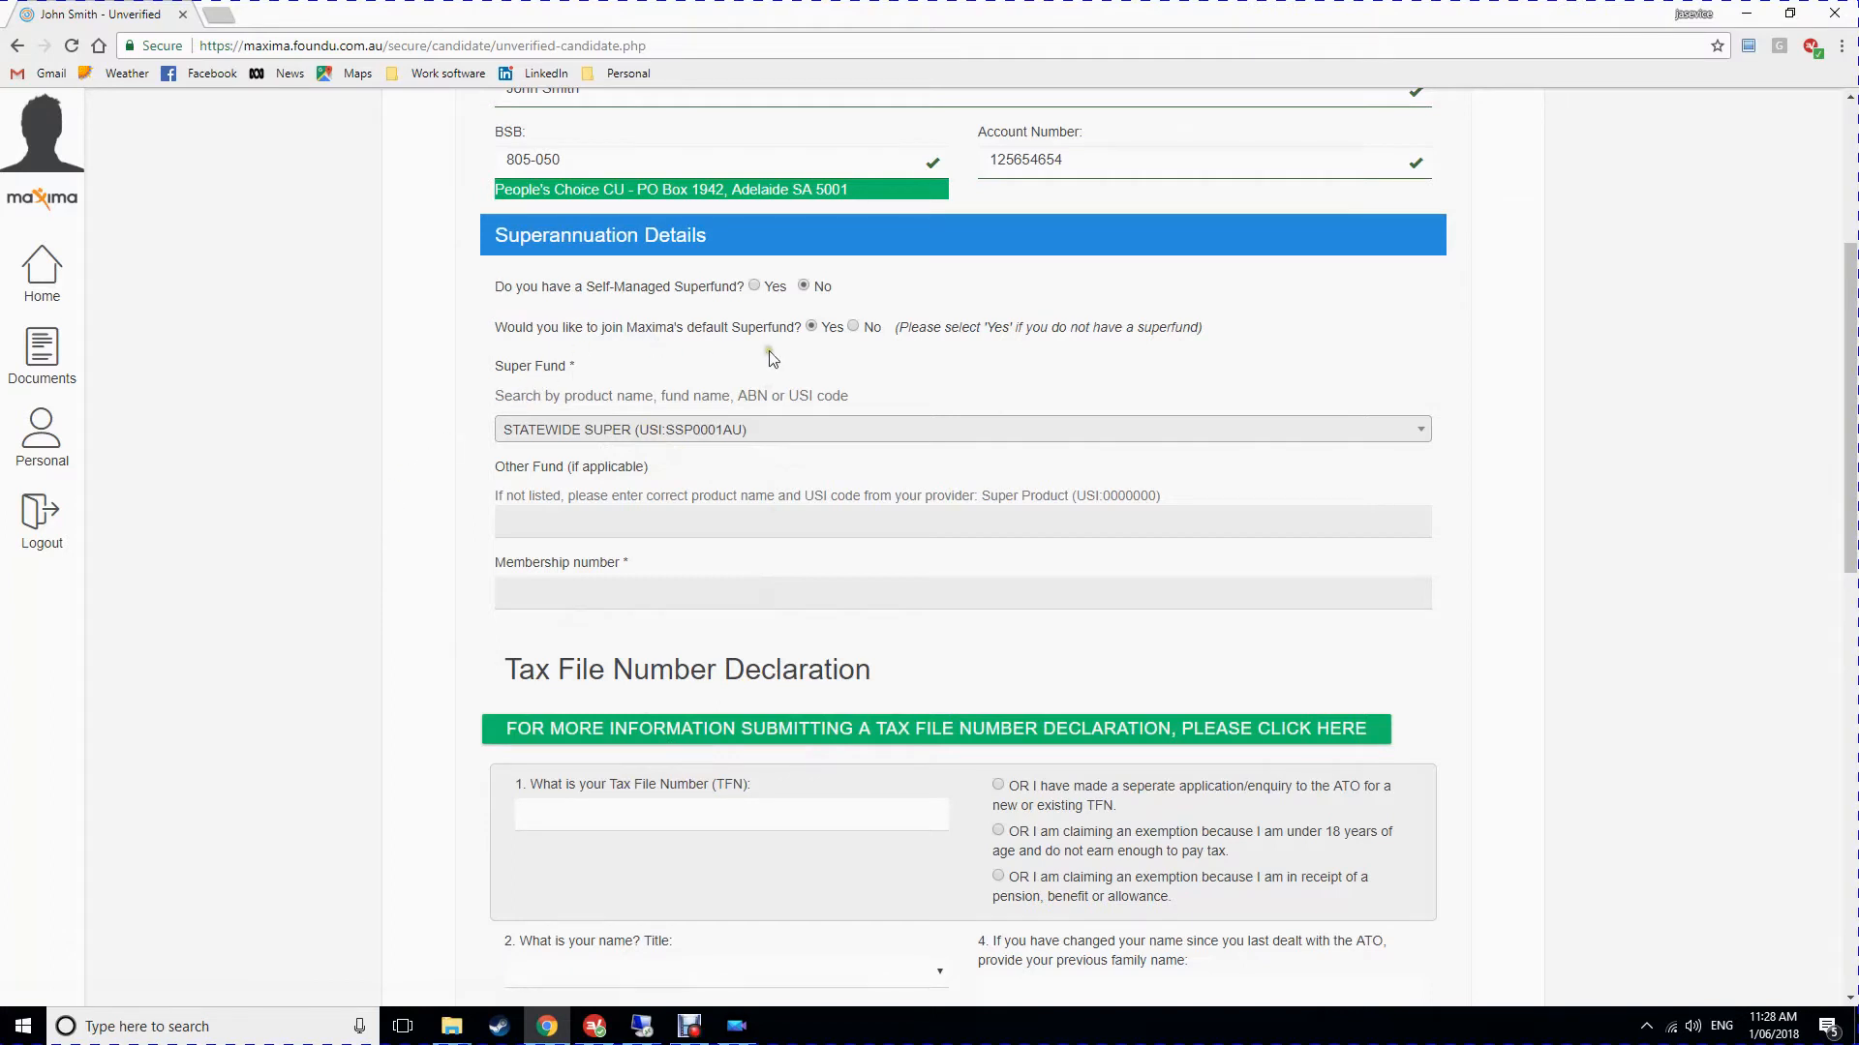
{"action": "left_click", "coordinate": [854, 327]}
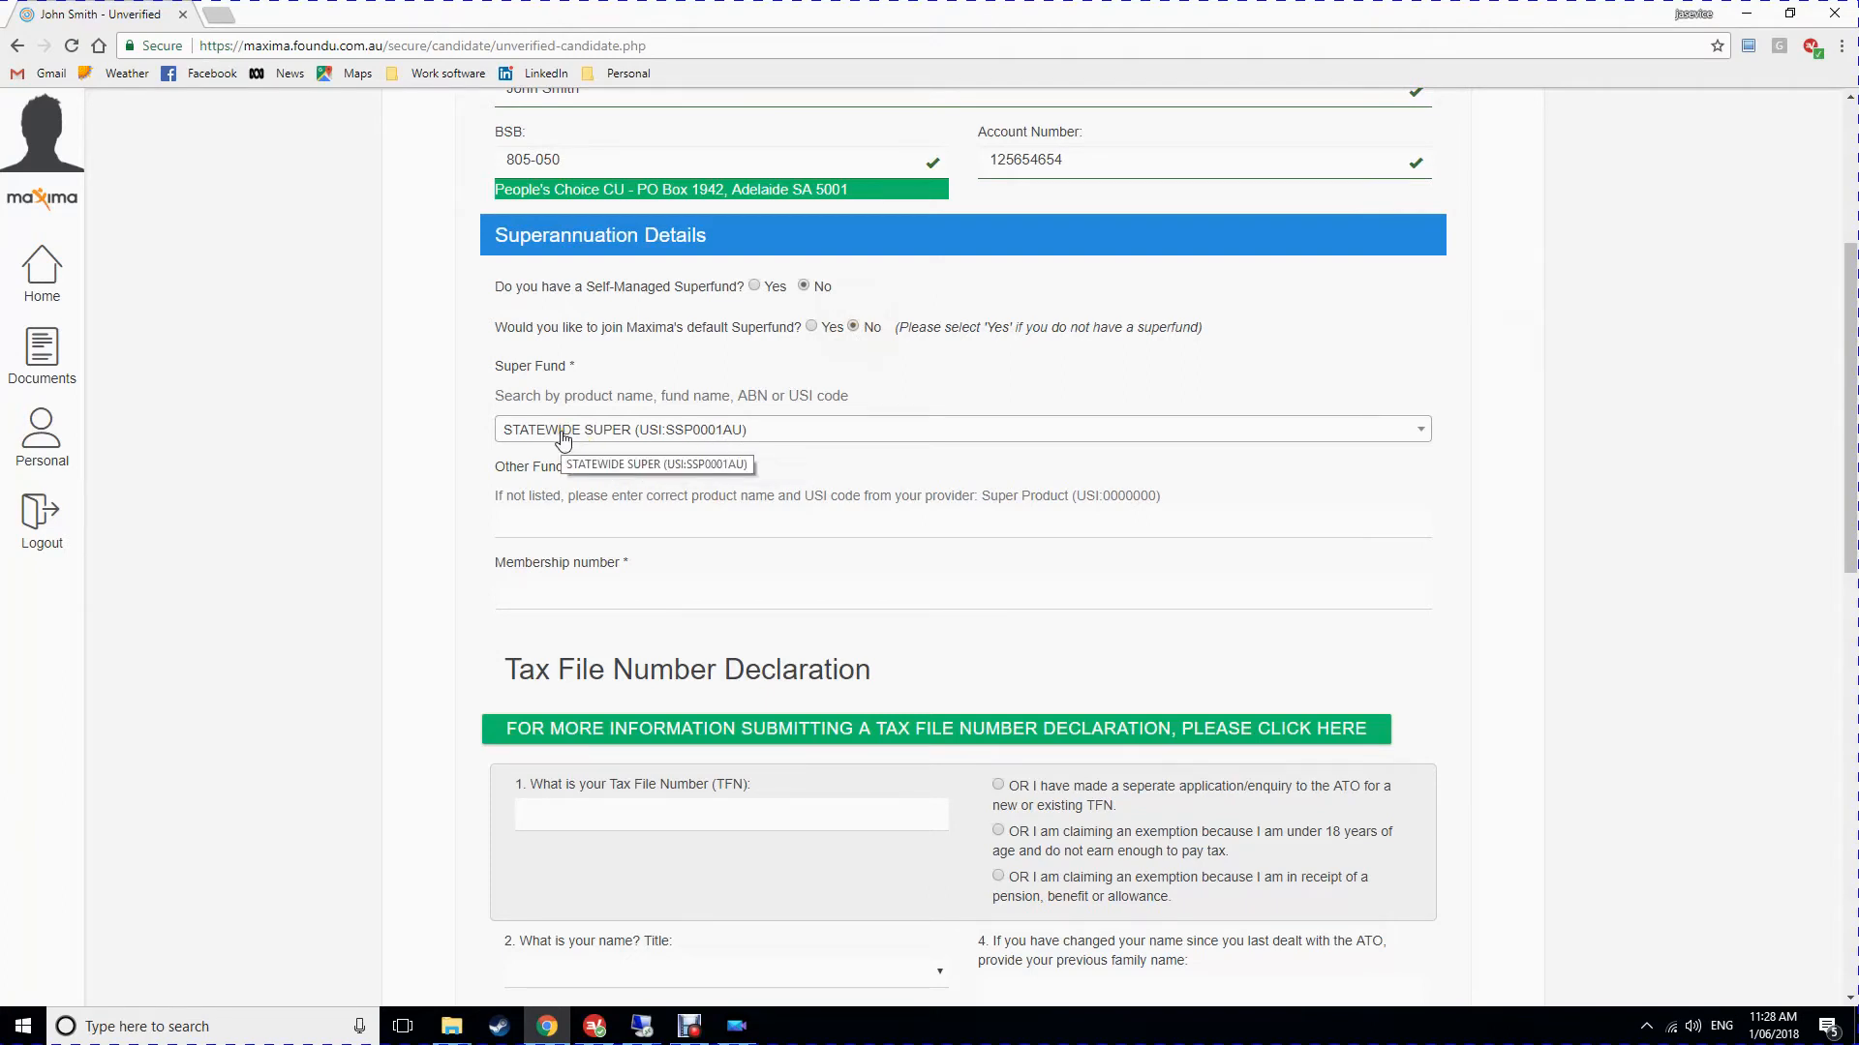
Choose AMP Eligible Rollover Fund as the super fund and enter the membership number.
{"action": "left_click", "coordinate": [791, 441]}
{"action": "type", "text": "amp"}
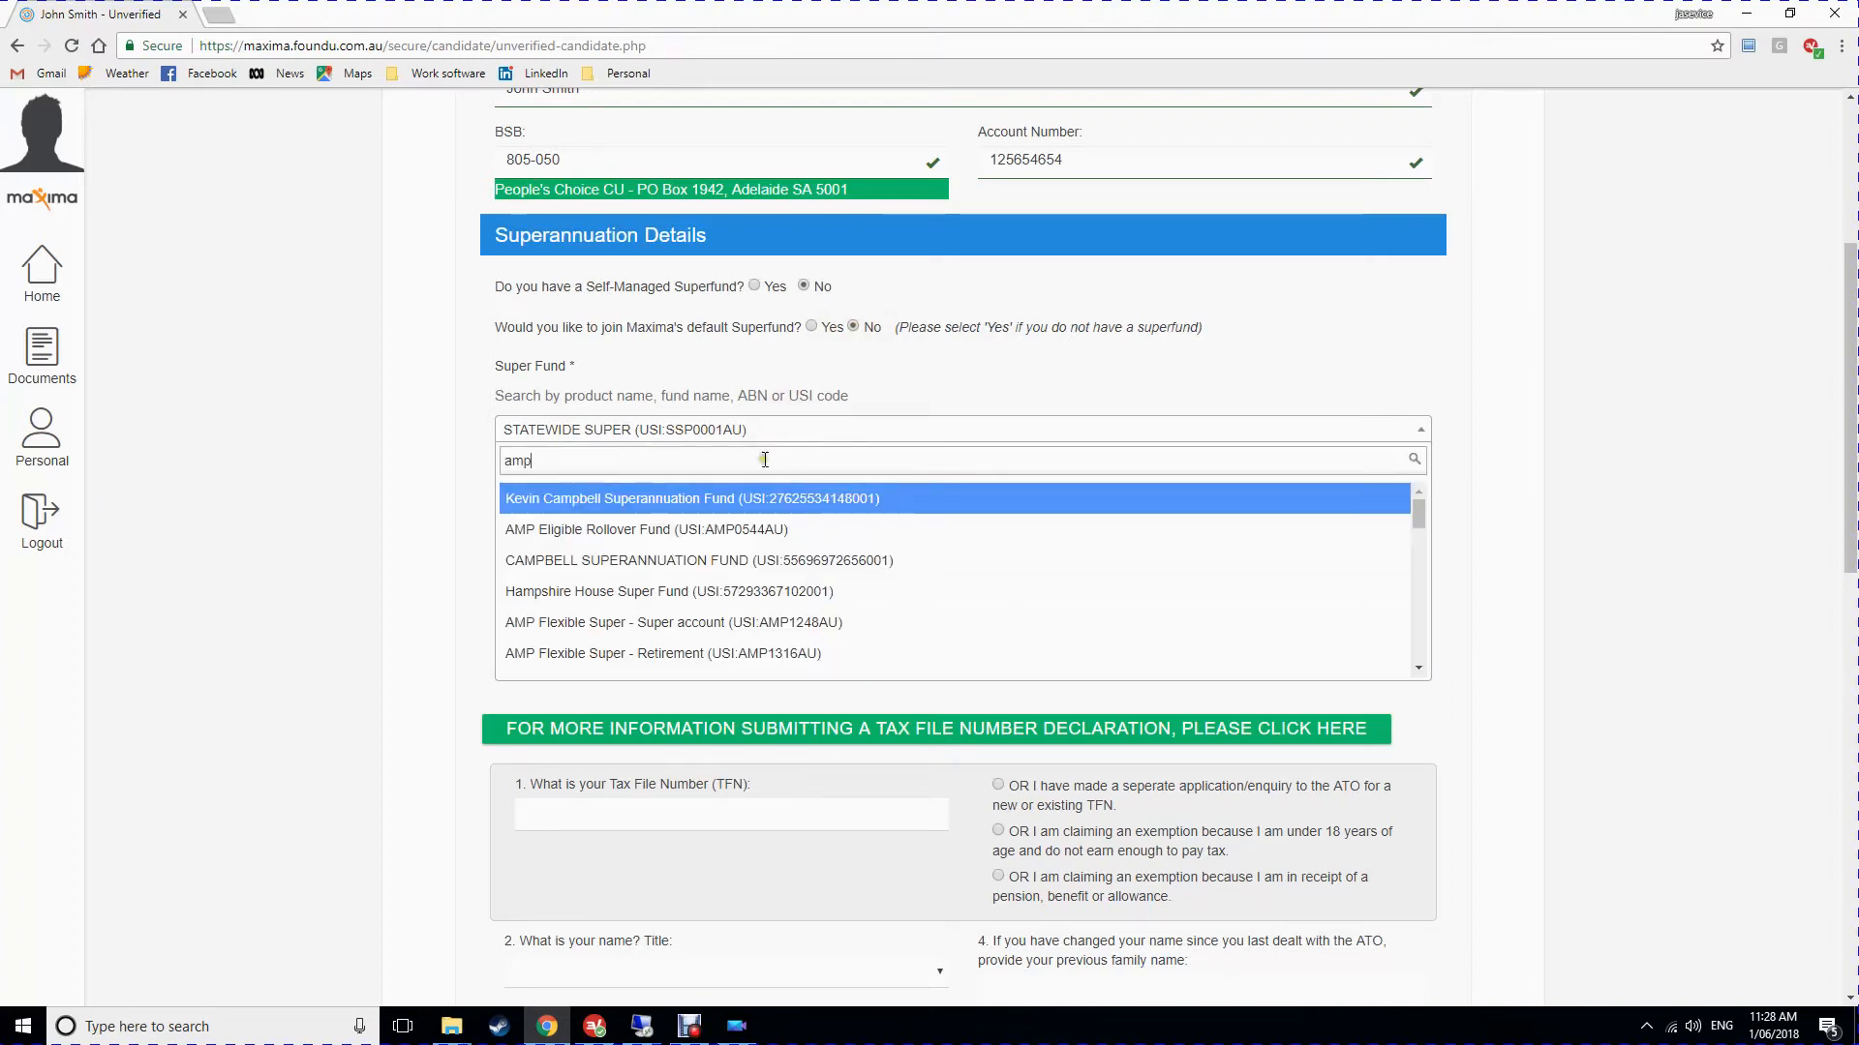
{"action": "left_click", "coordinate": [736, 532]}
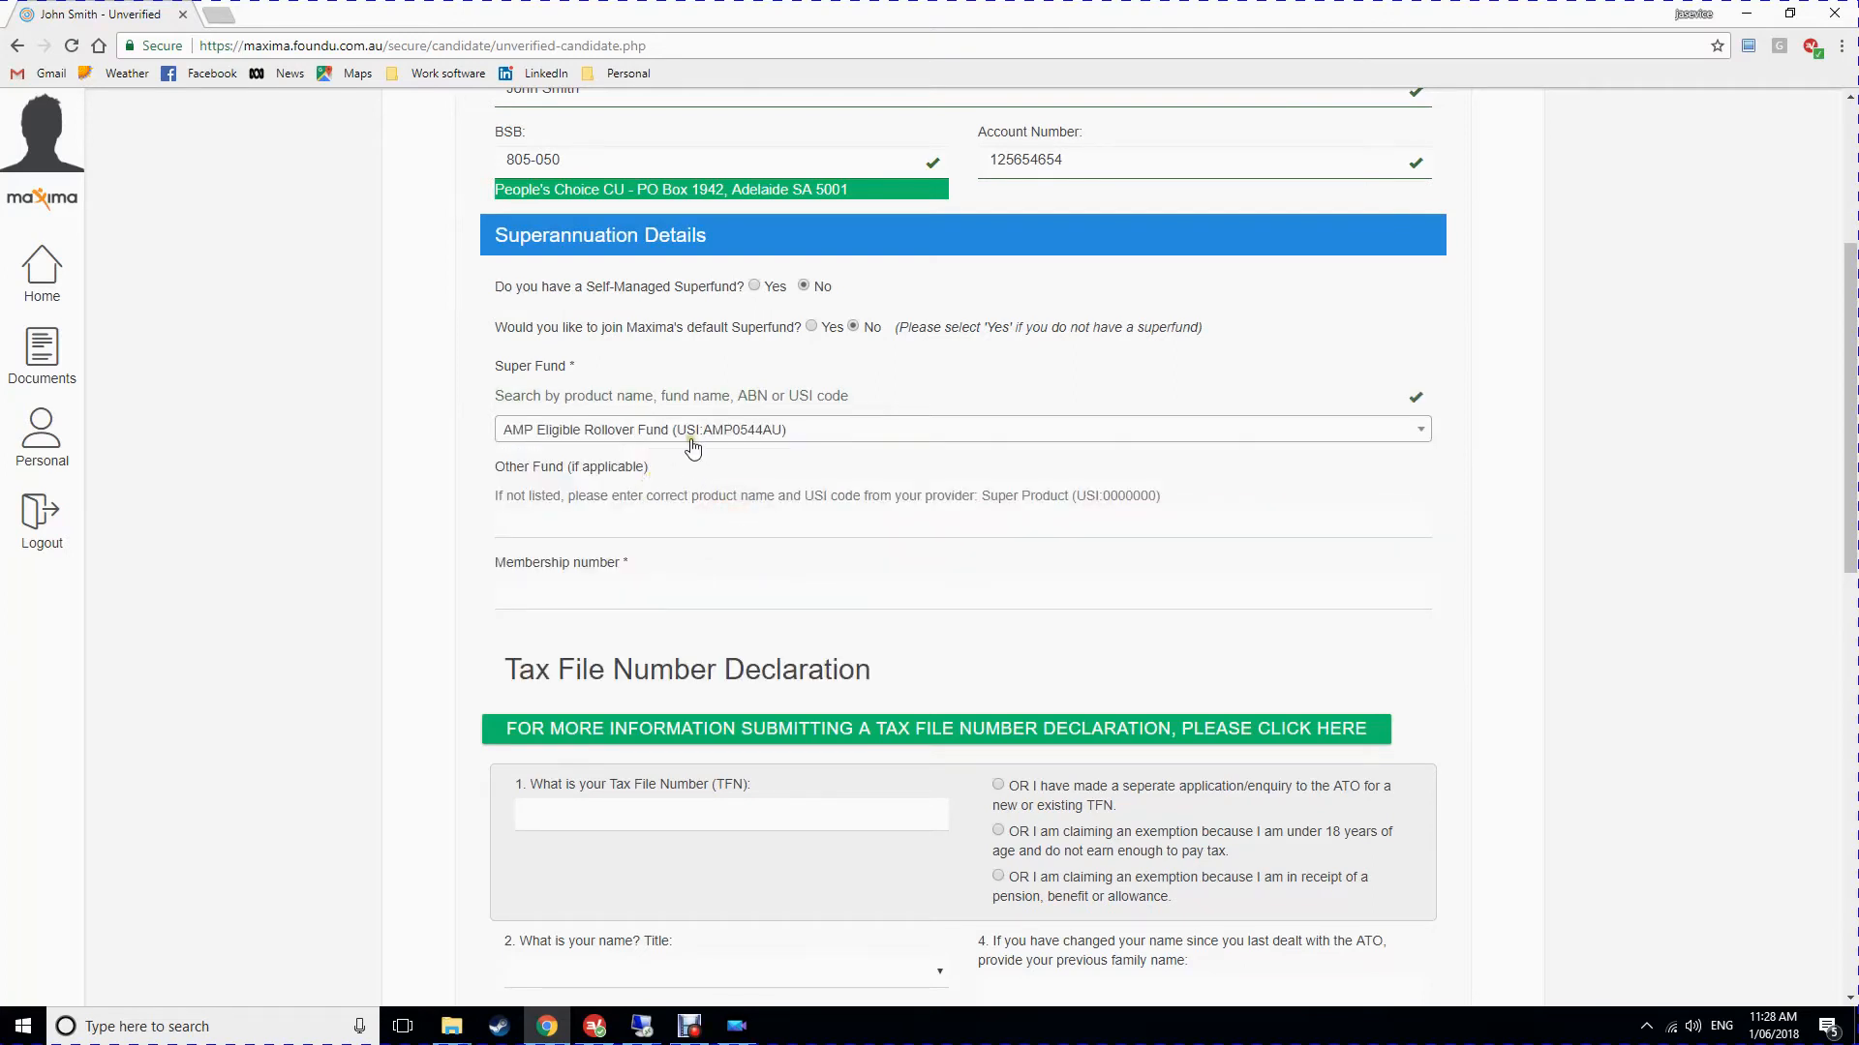
{"action": "left_click", "coordinate": [644, 597]}
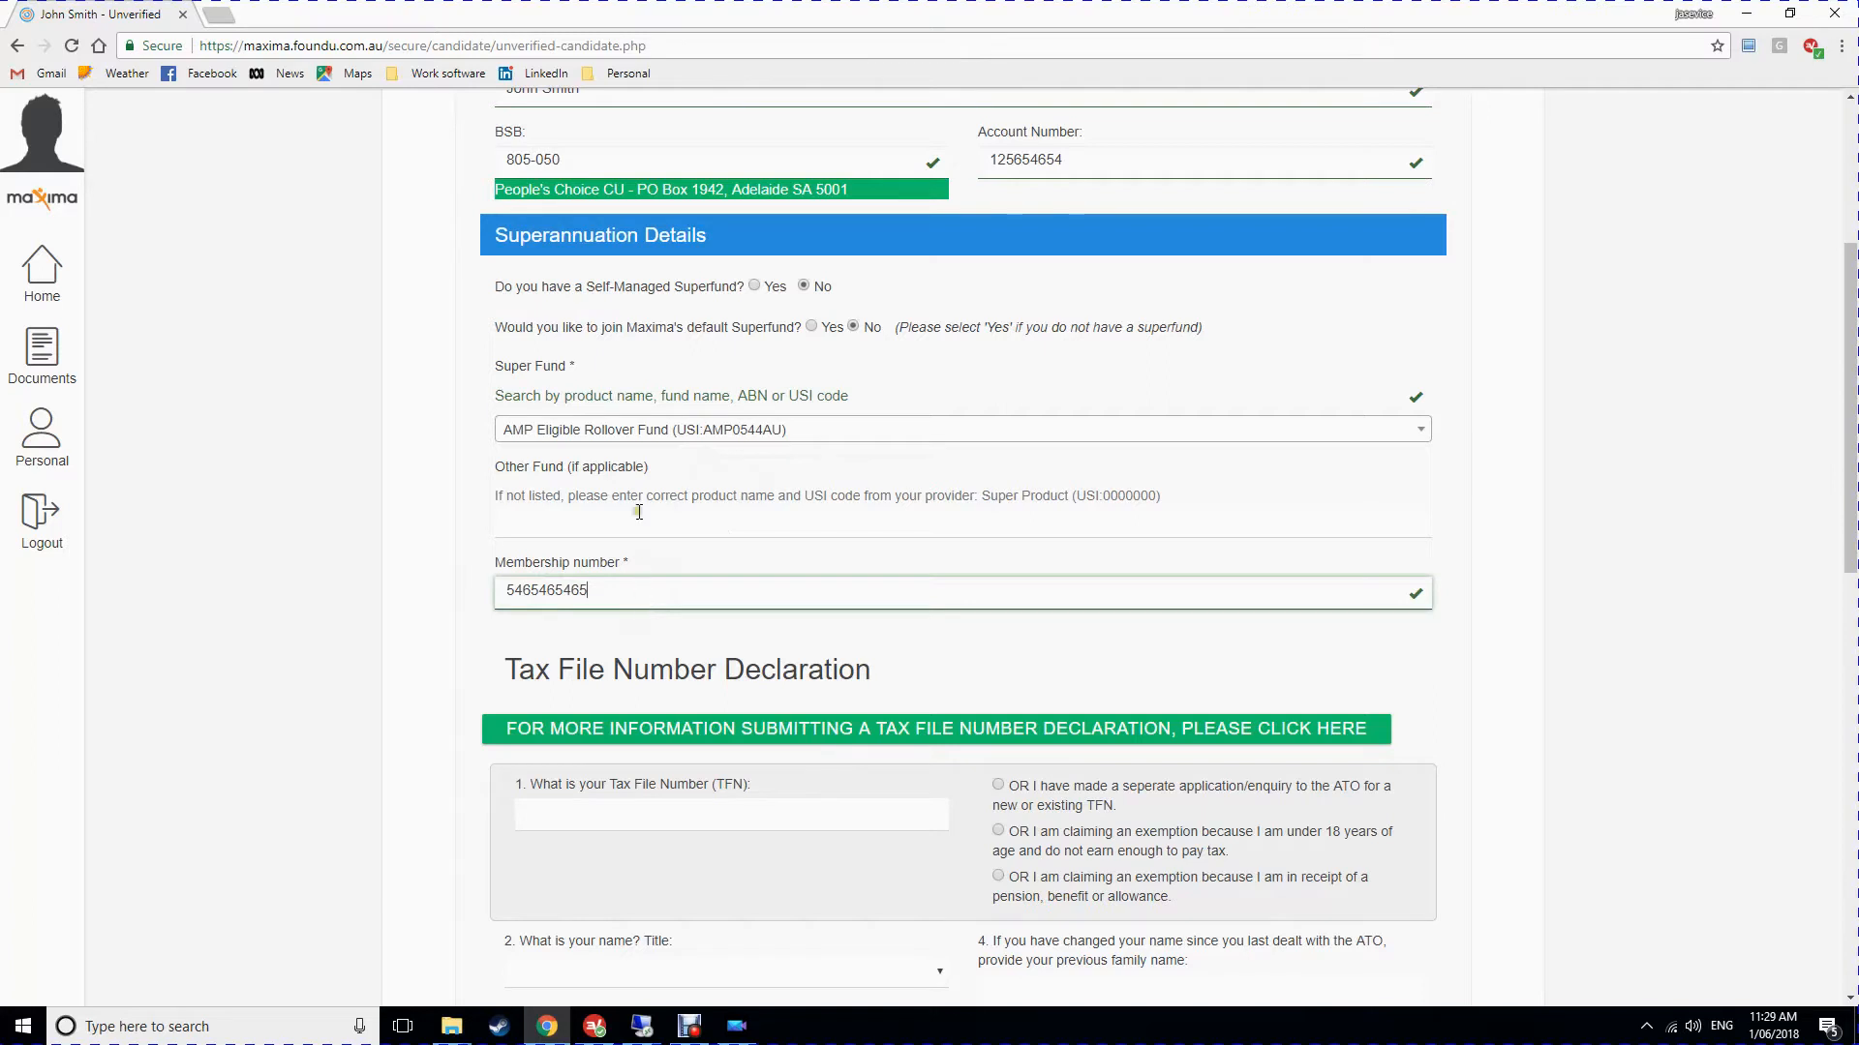
{"action": "scroll", "coordinate": [582, 508], "scroll_direction": "down", "scroll_amount": 5}
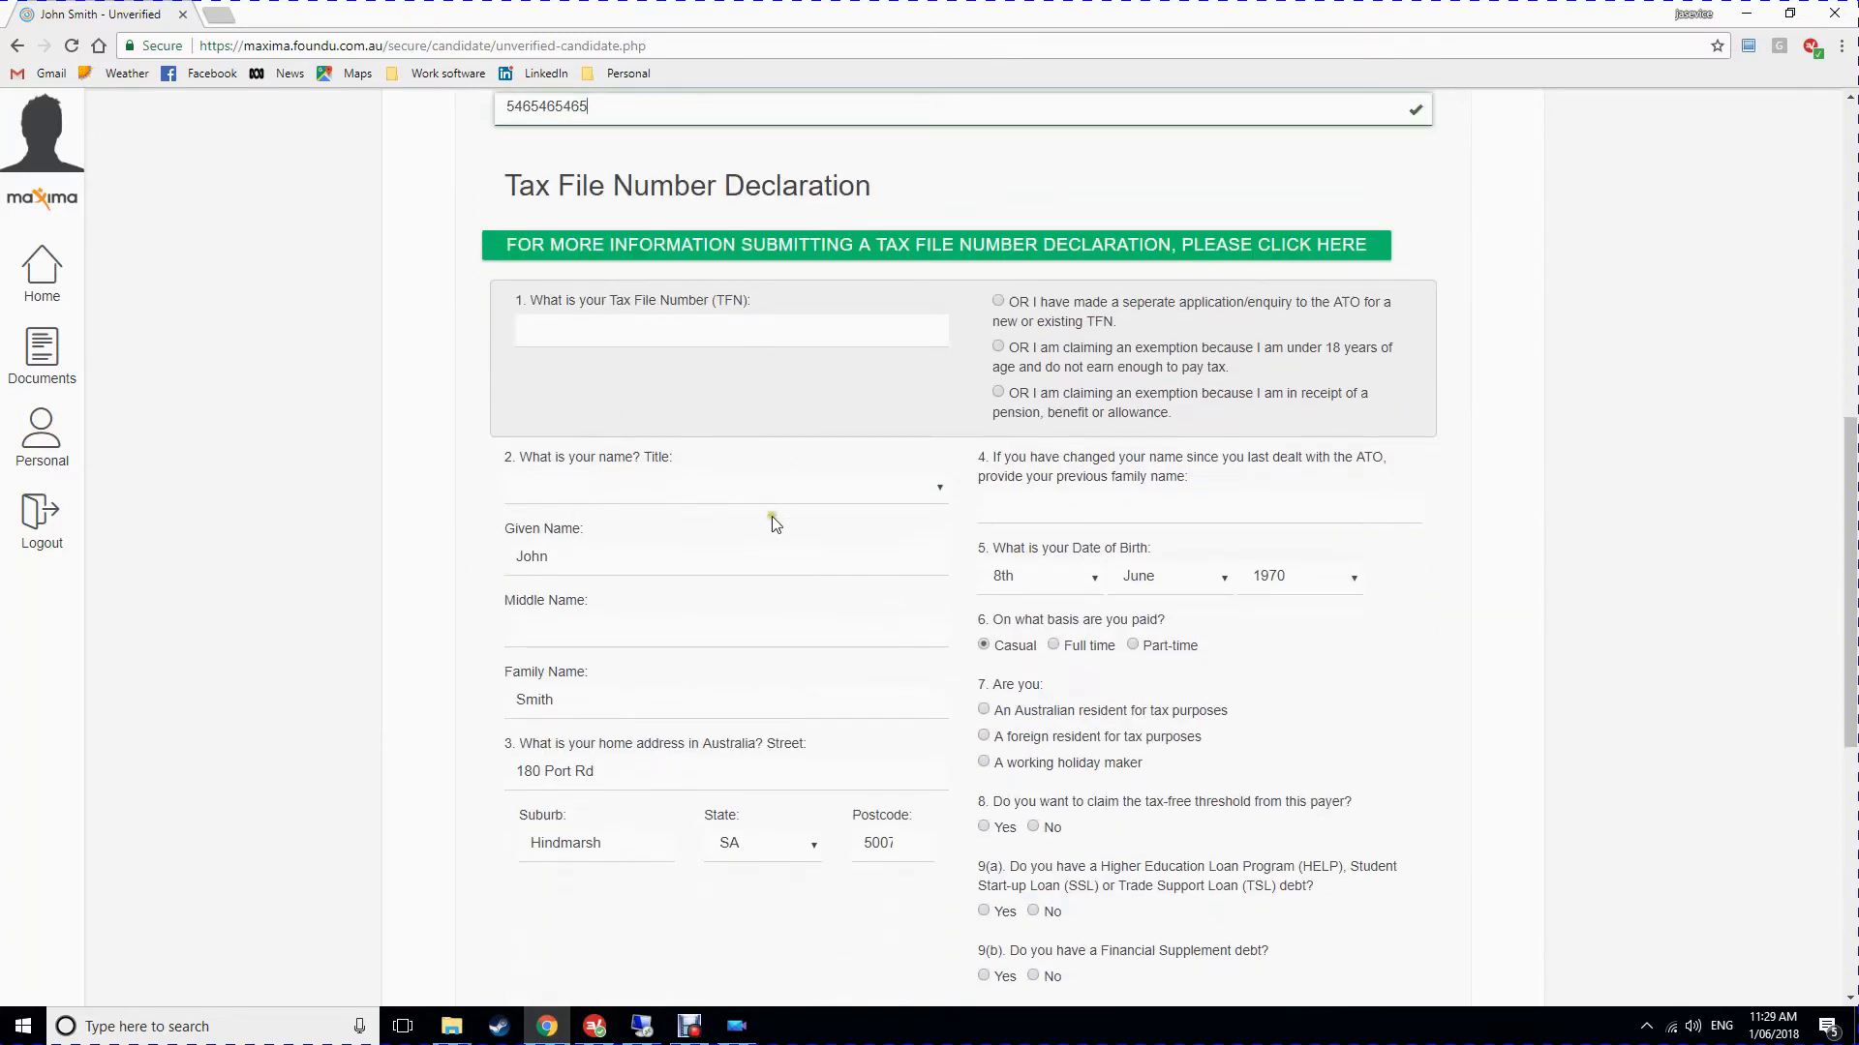
Enter the tax file number and set the title to Mr.
{"action": "left_click", "coordinate": [642, 330]}
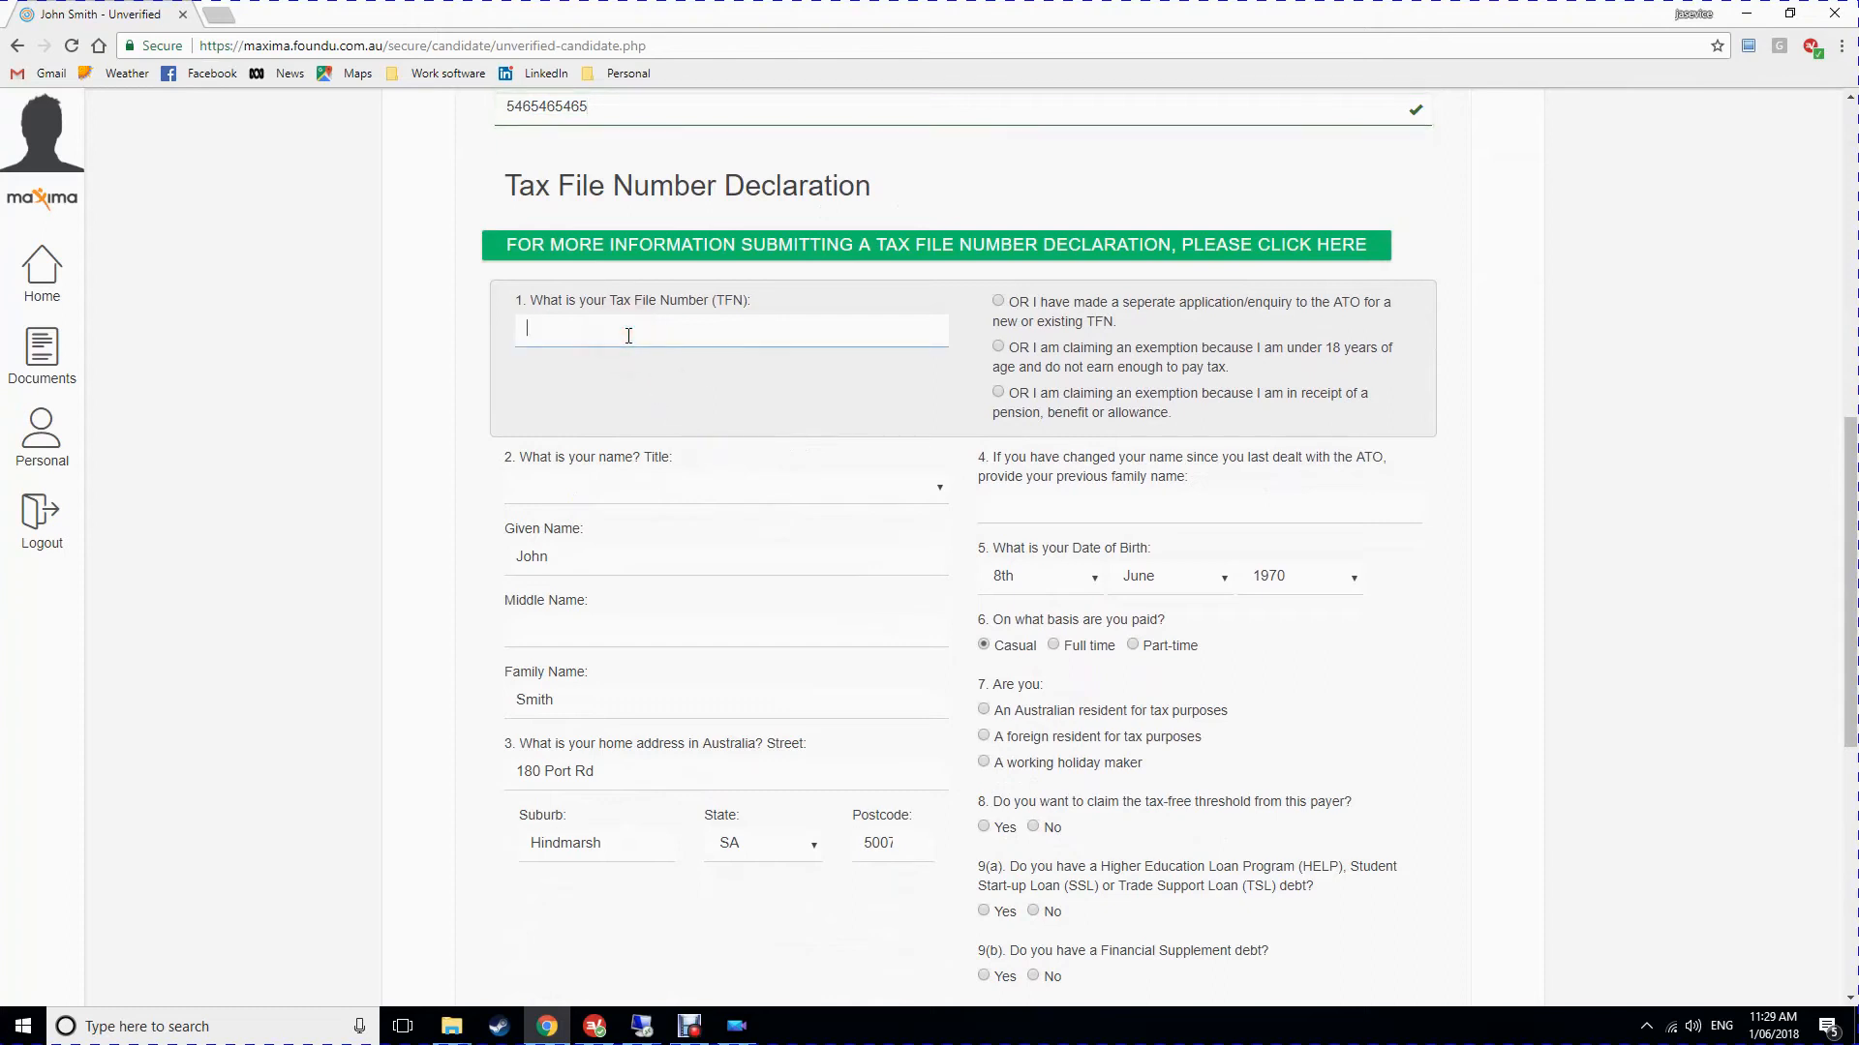
{"action": "type", "text": "000000000"}
{"action": "left_click", "coordinate": [598, 489]}
{"action": "left_click", "coordinate": [588, 527]}
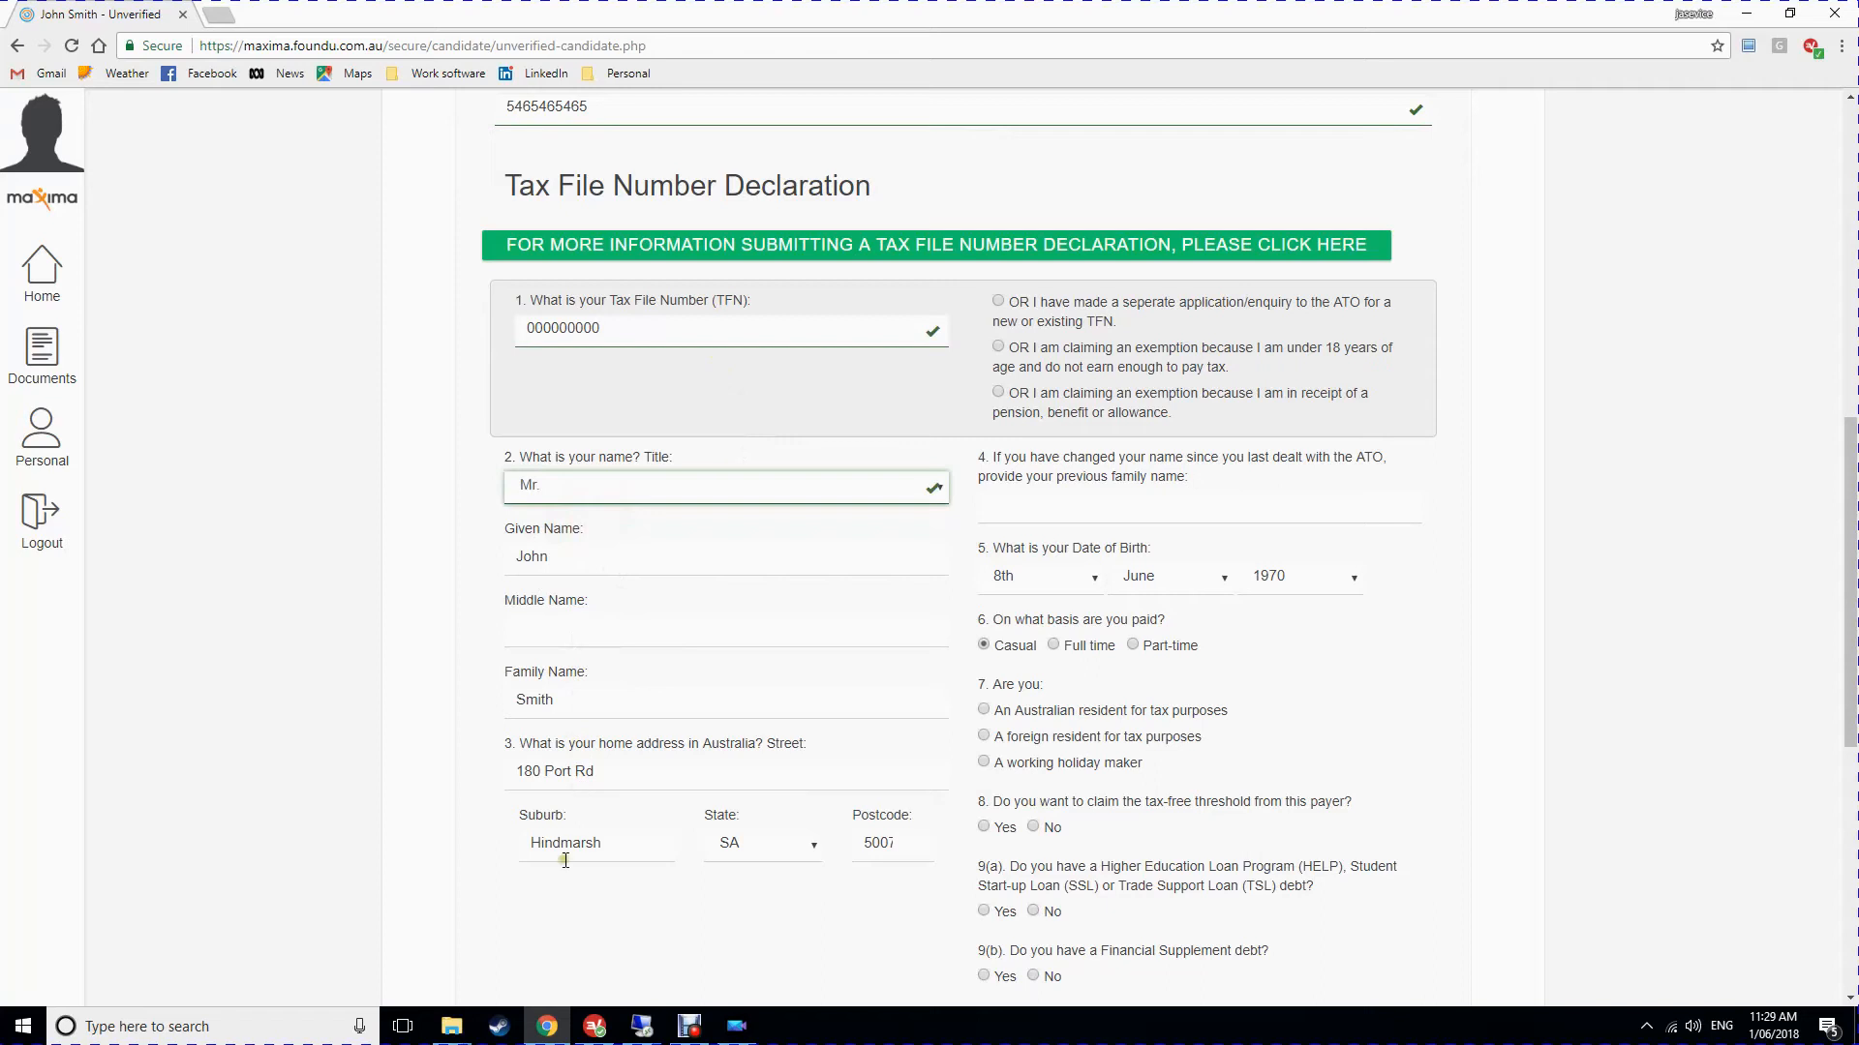
Declare Australian tax residency and claim the tax-free threshold.
{"action": "scroll", "coordinate": [1721, 445], "scroll_direction": "down", "scroll_amount": 1}
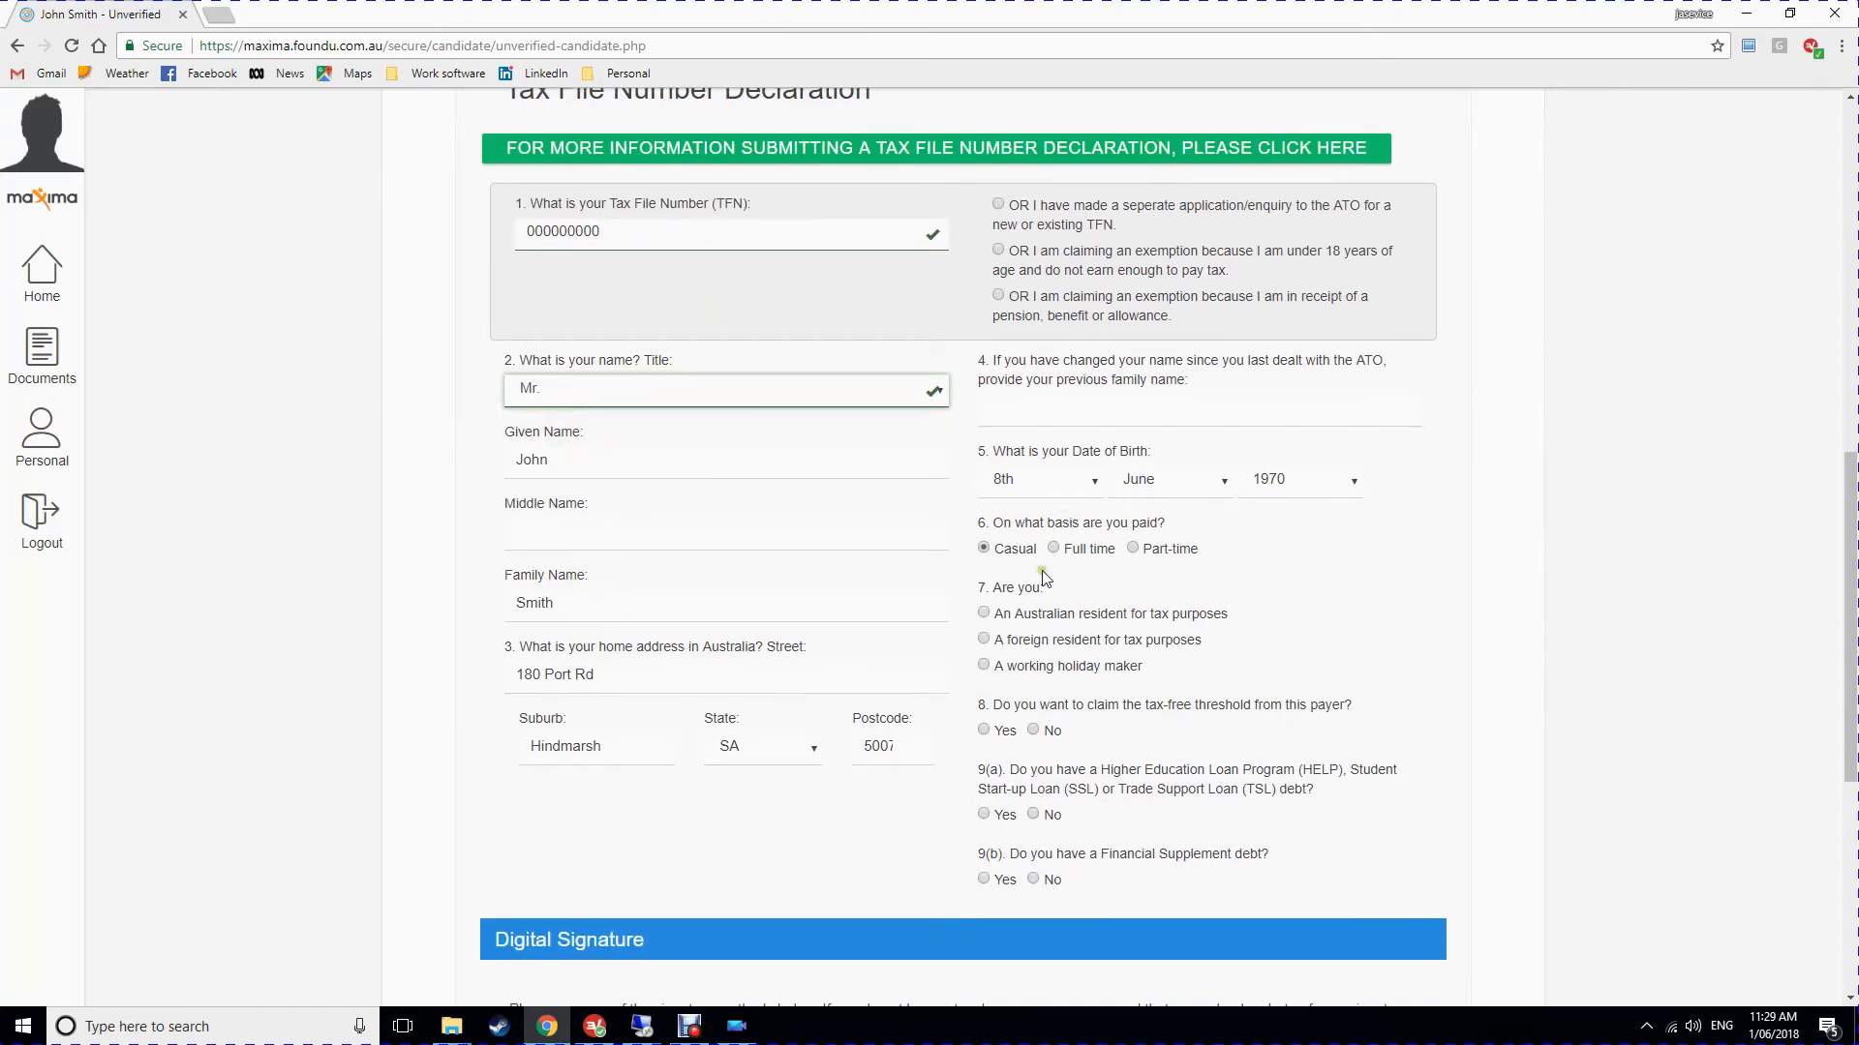
{"action": "scroll", "coordinate": [1042, 571], "scroll_direction": "down", "scroll_amount": 2}
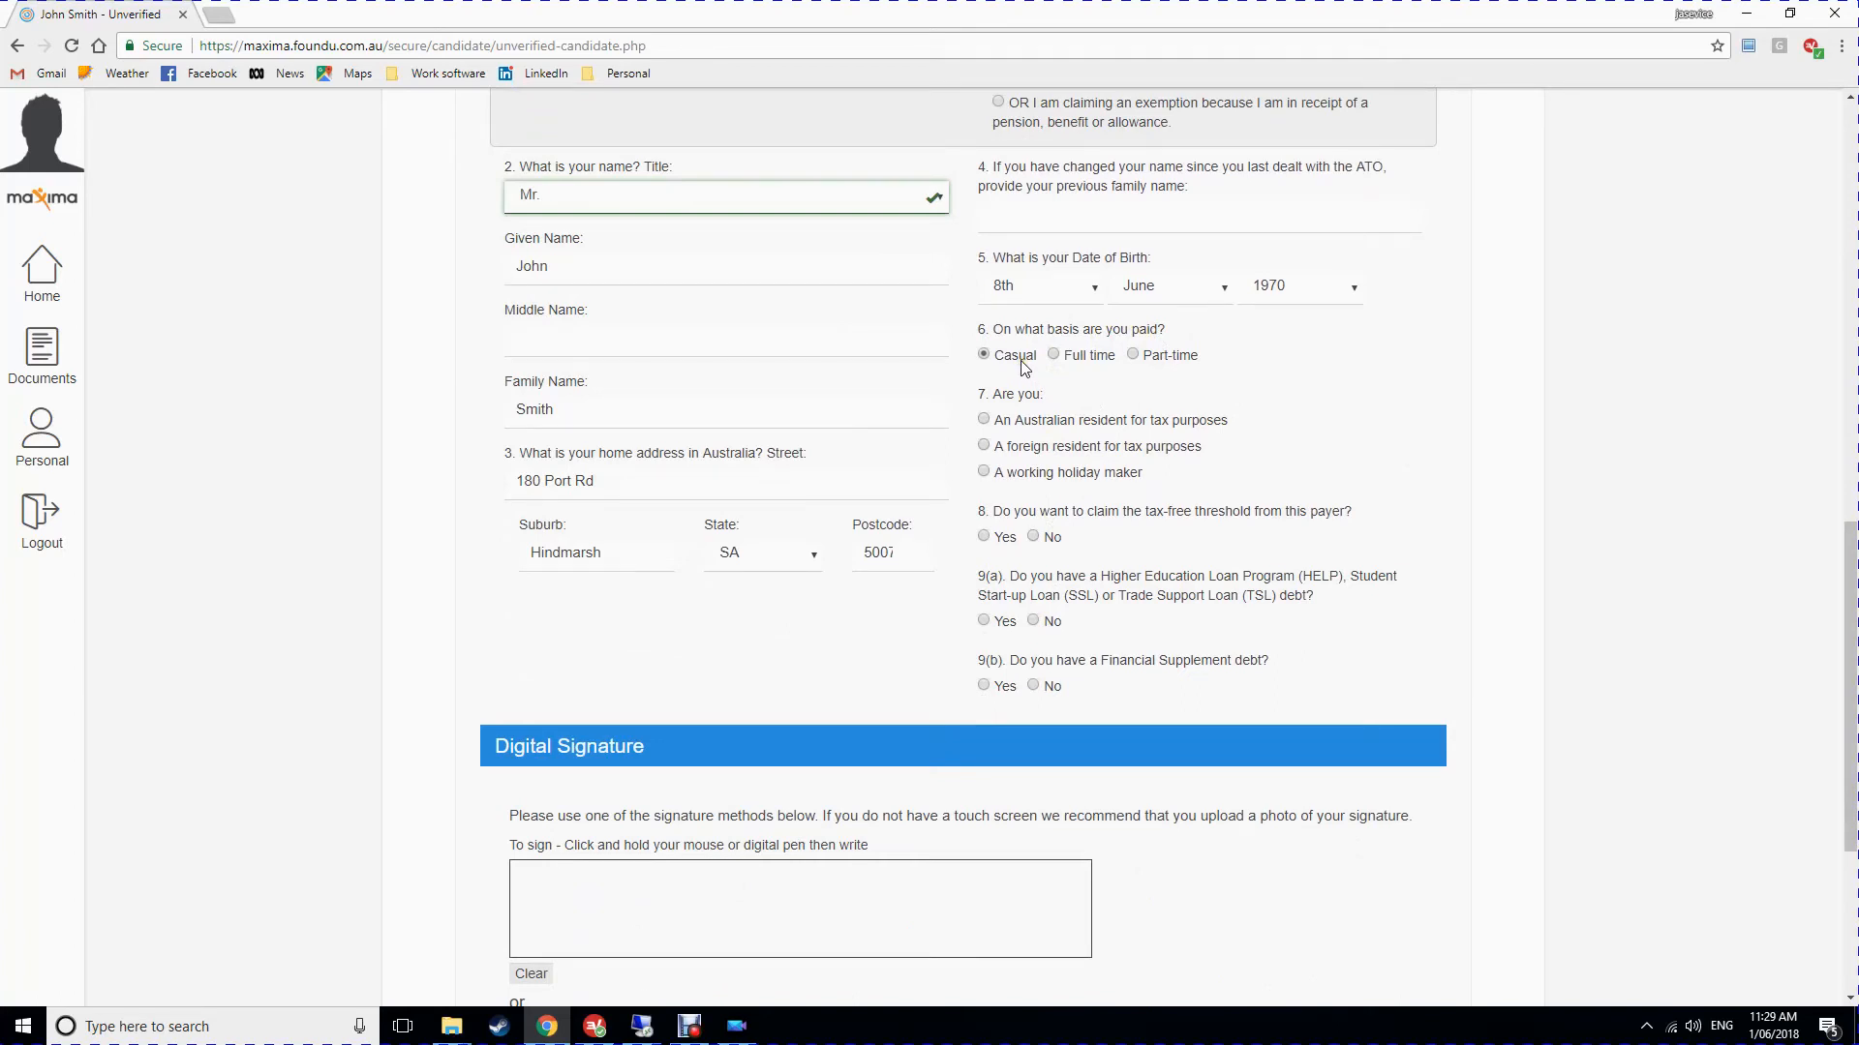
{"action": "left_click", "coordinate": [984, 422]}
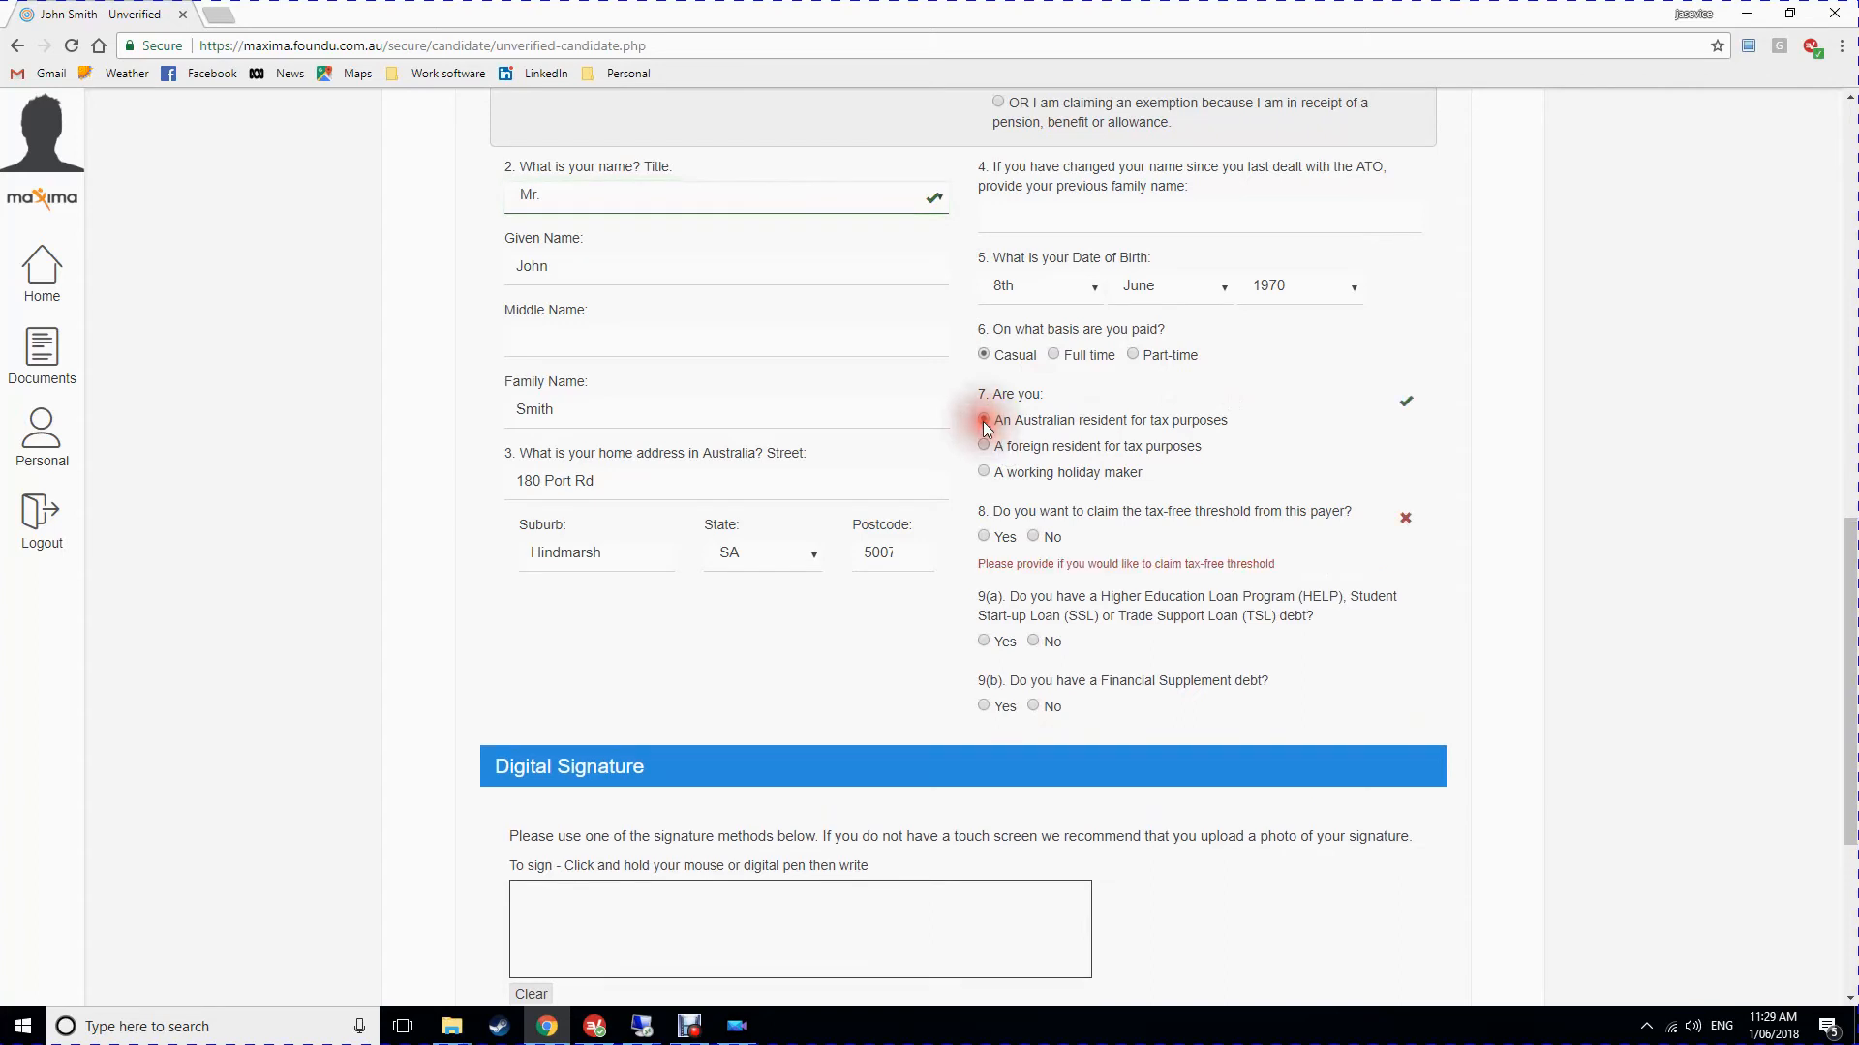
{"action": "scroll", "coordinate": [1156, 556], "scroll_direction": "down", "scroll_amount": 2}
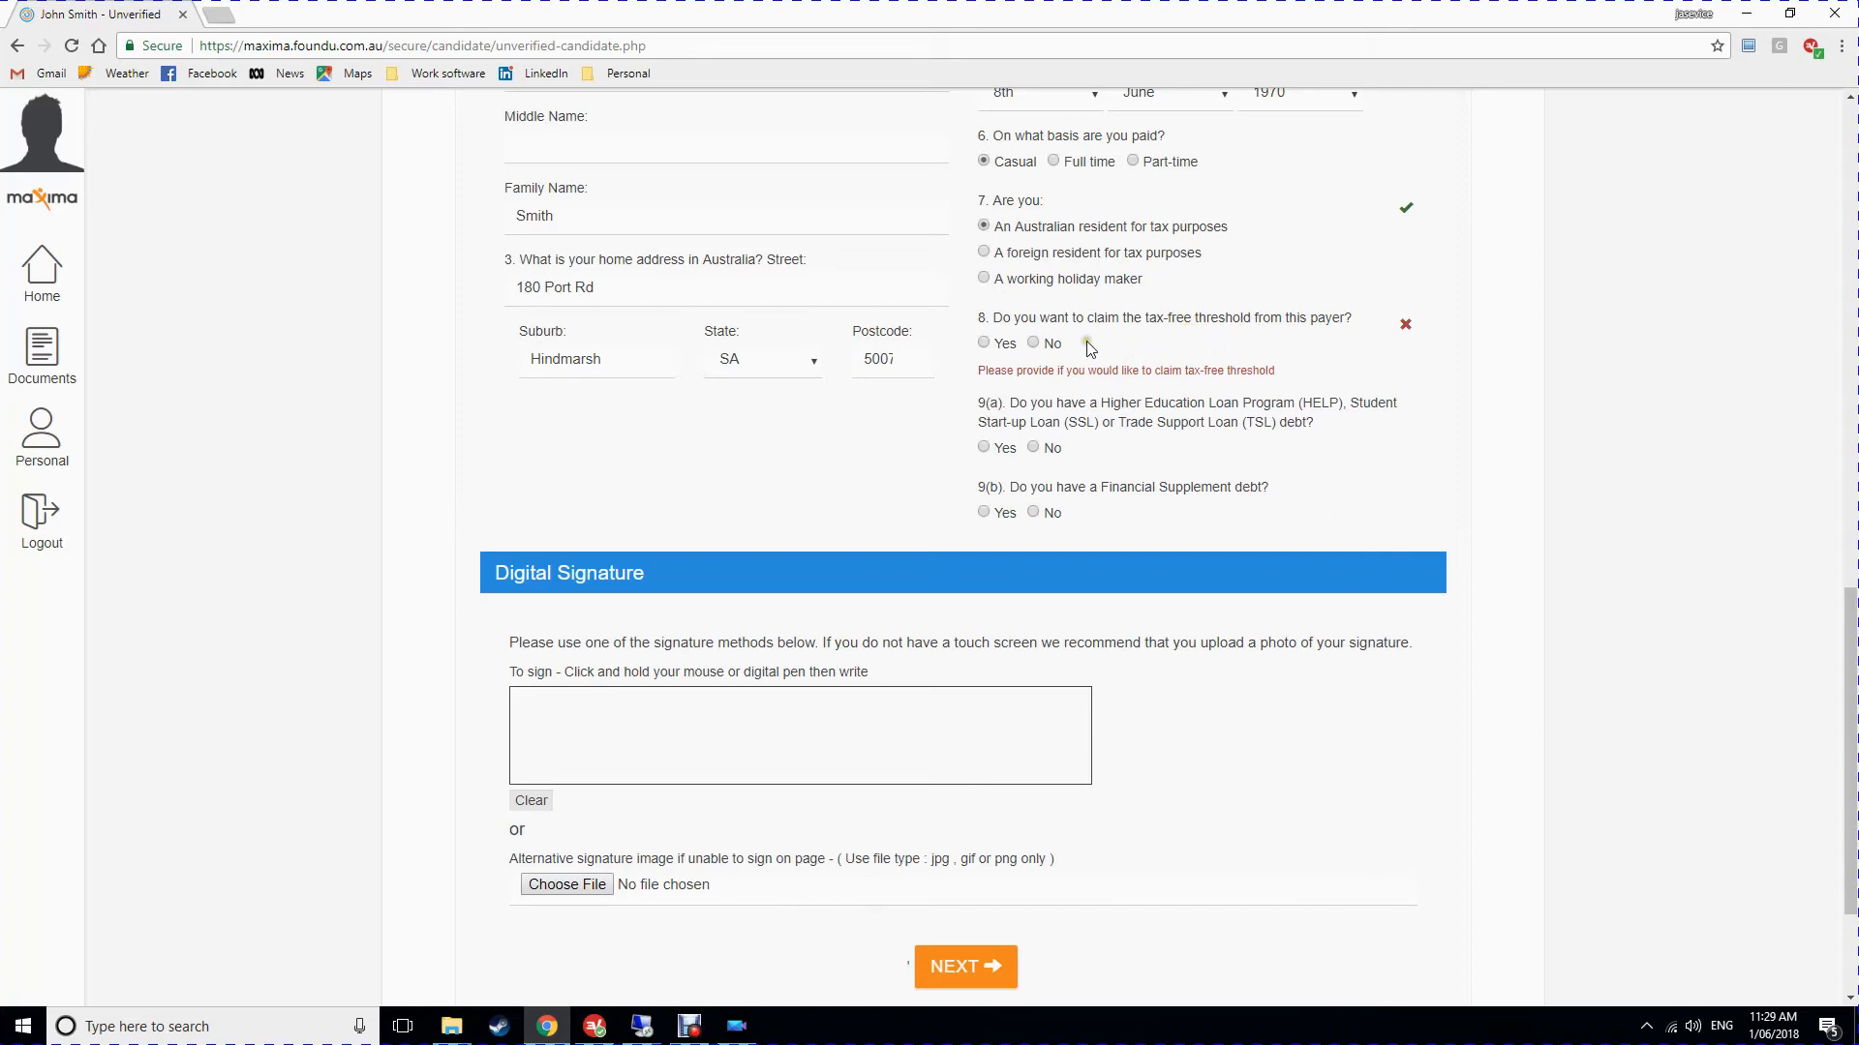
{"action": "left_click", "coordinate": [985, 344]}
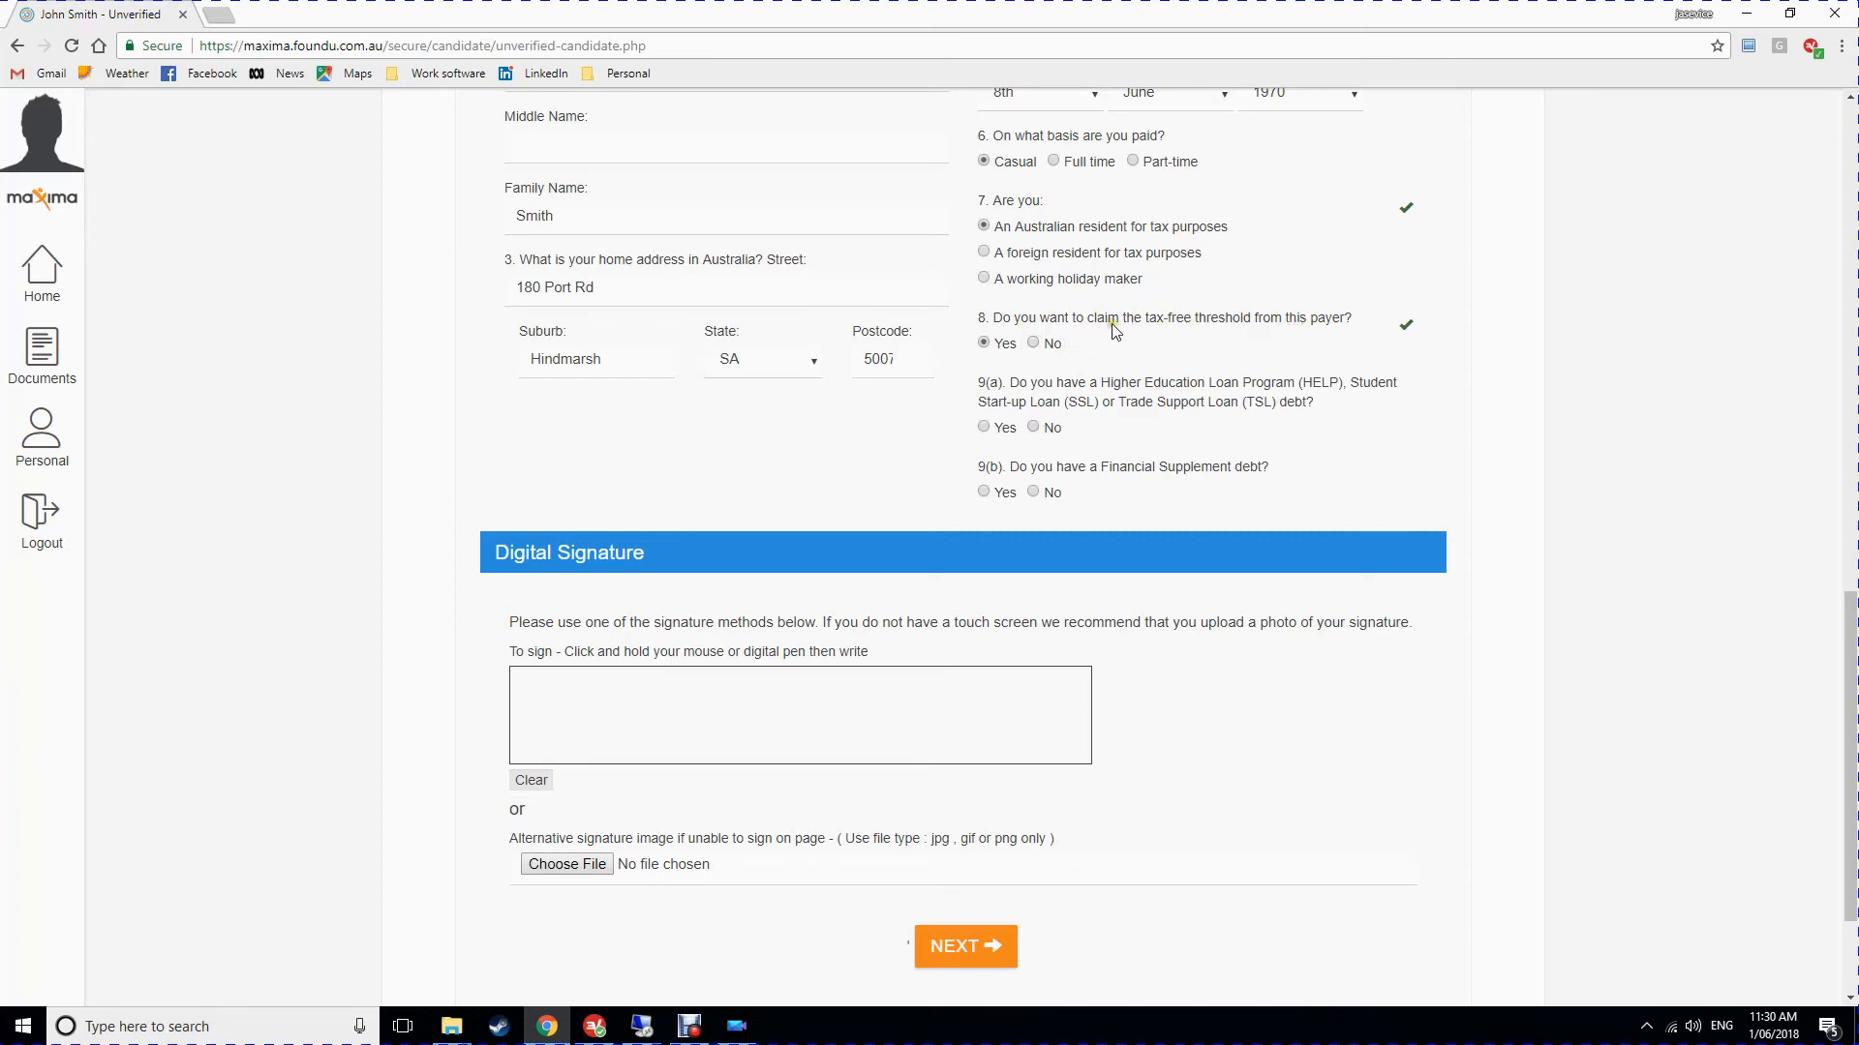
Answer No to the debt questions and draw a signature in the declaration box.
{"action": "scroll", "coordinate": [1086, 414], "scroll_direction": "down", "scroll_amount": 1}
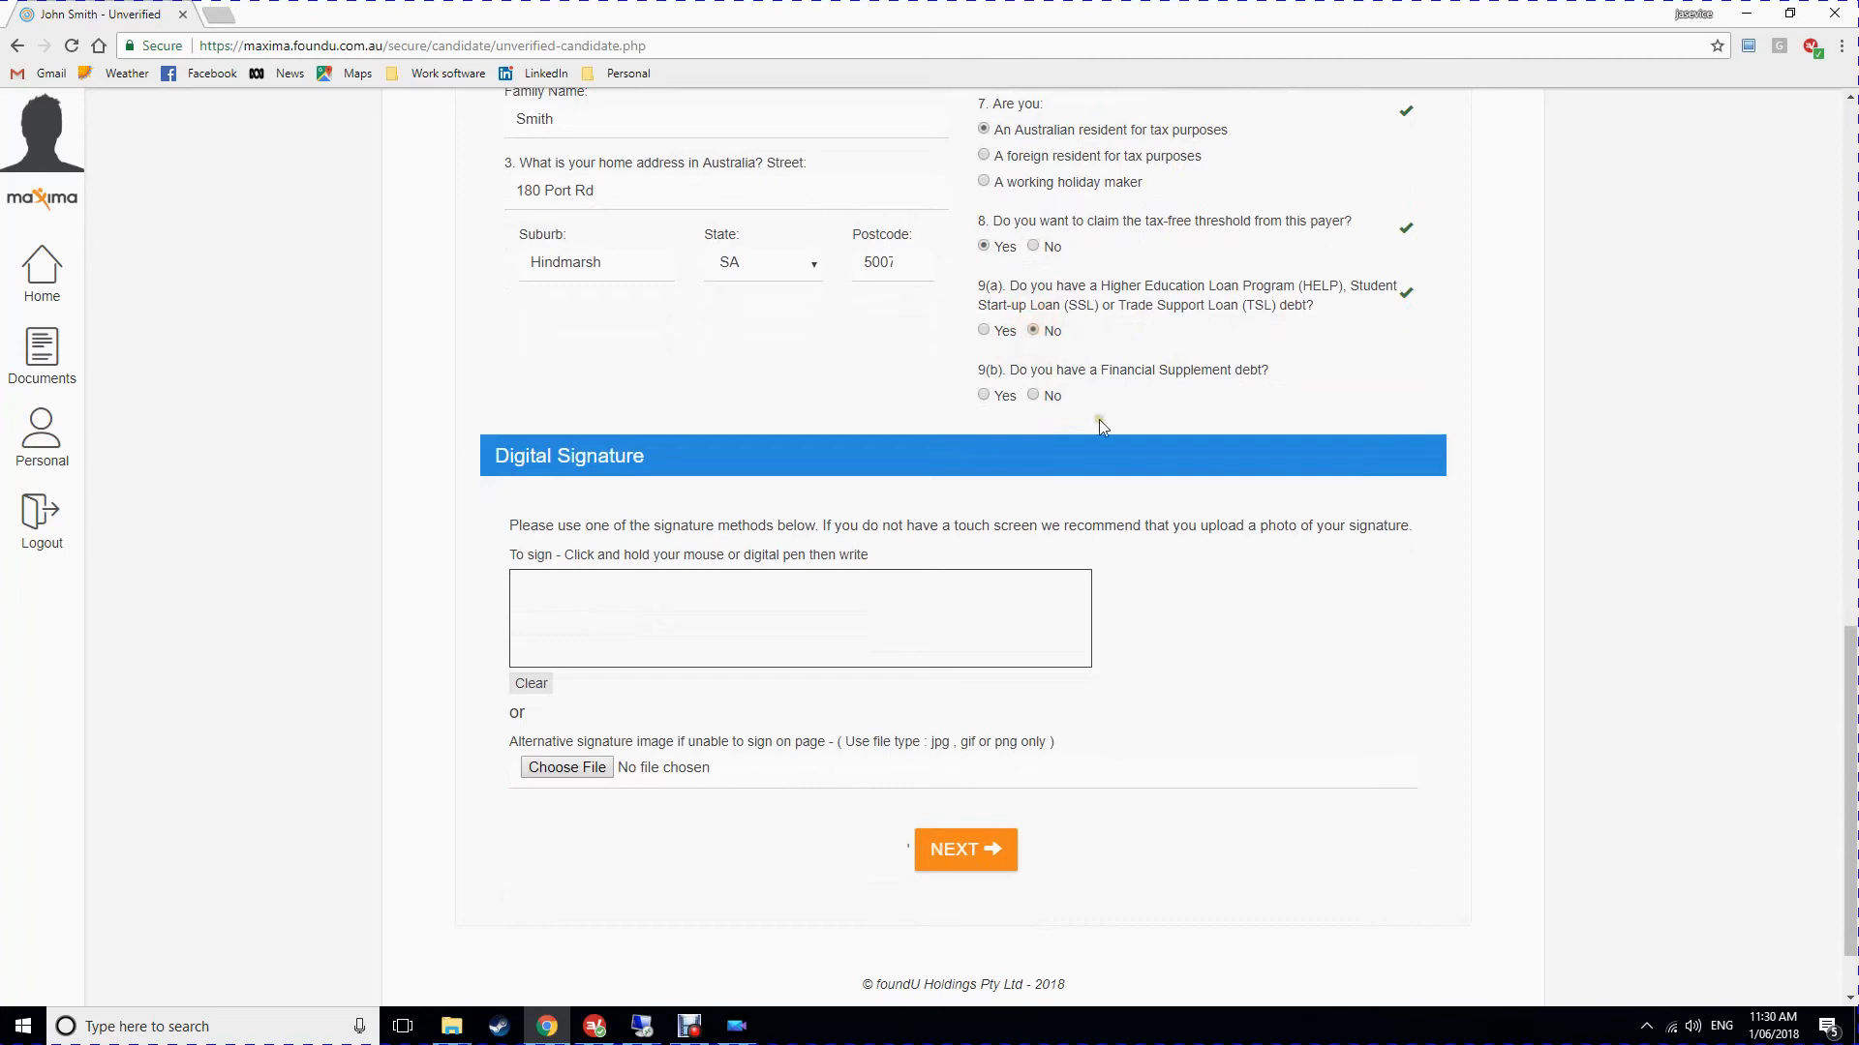
{"action": "left_click", "coordinate": [1034, 395]}
{"action": "scroll", "coordinate": [1268, 362], "scroll_direction": "down", "scroll_amount": 1}
{"action": "left_click_drag", "start_coordinate": [697, 507], "coordinate": [956, 505]}
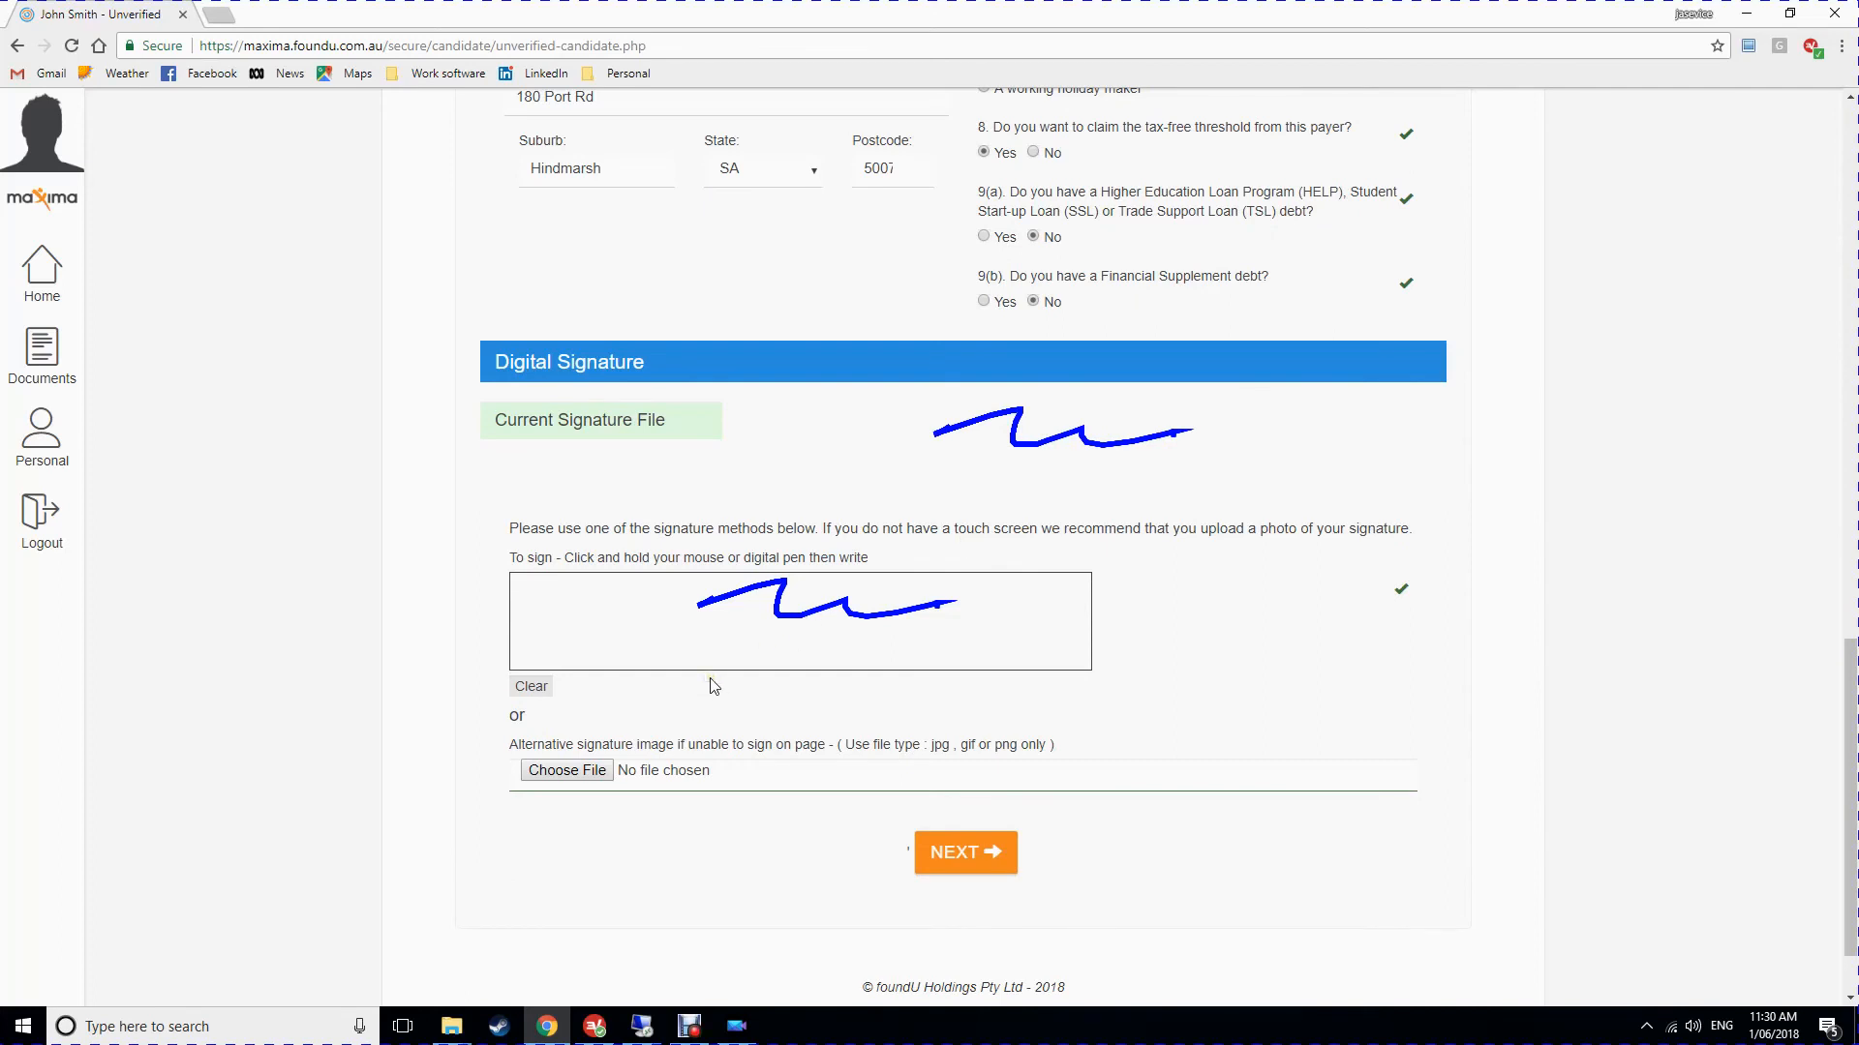
{"action": "scroll", "coordinate": [713, 685], "scroll_direction": "down", "scroll_amount": 1}
Move to Step 5 and record past surgery as Yes with details 'wisdom teeth'.
{"action": "left_click", "coordinate": [956, 741]}
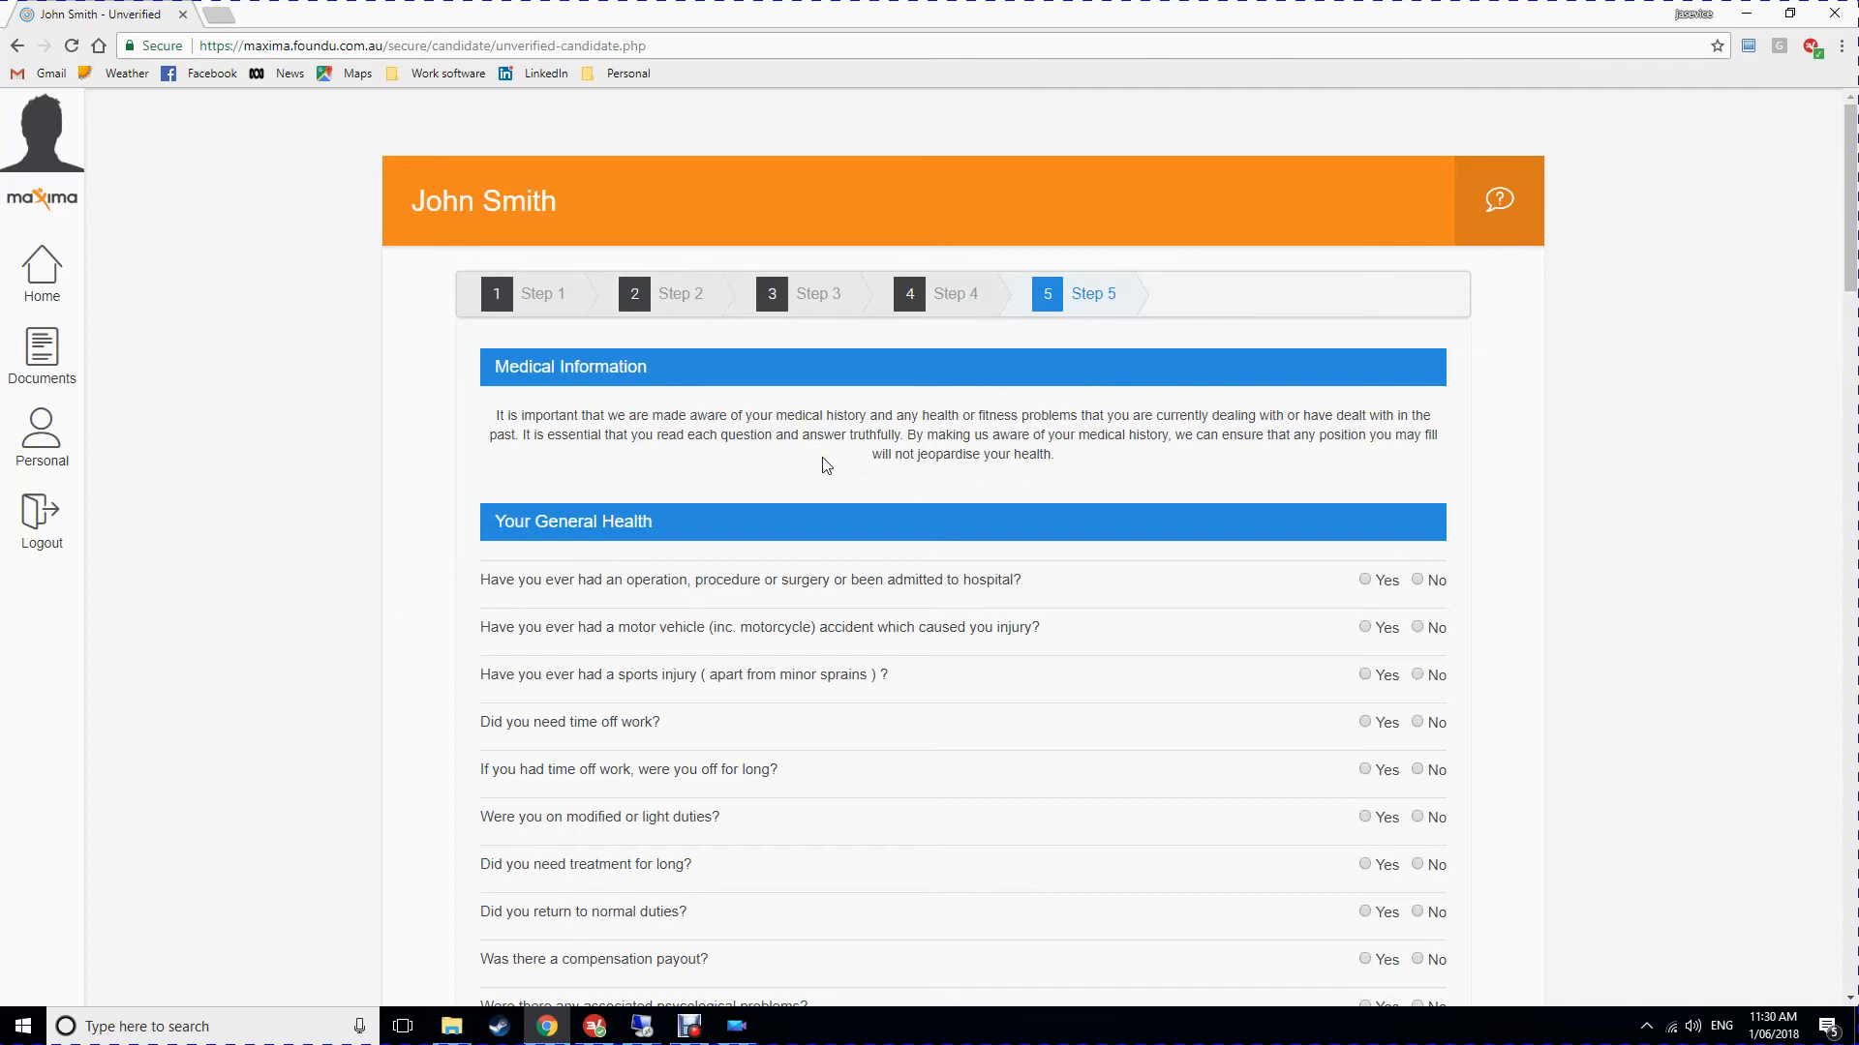
{"action": "scroll", "coordinate": [824, 465], "scroll_direction": "down", "scroll_amount": 3}
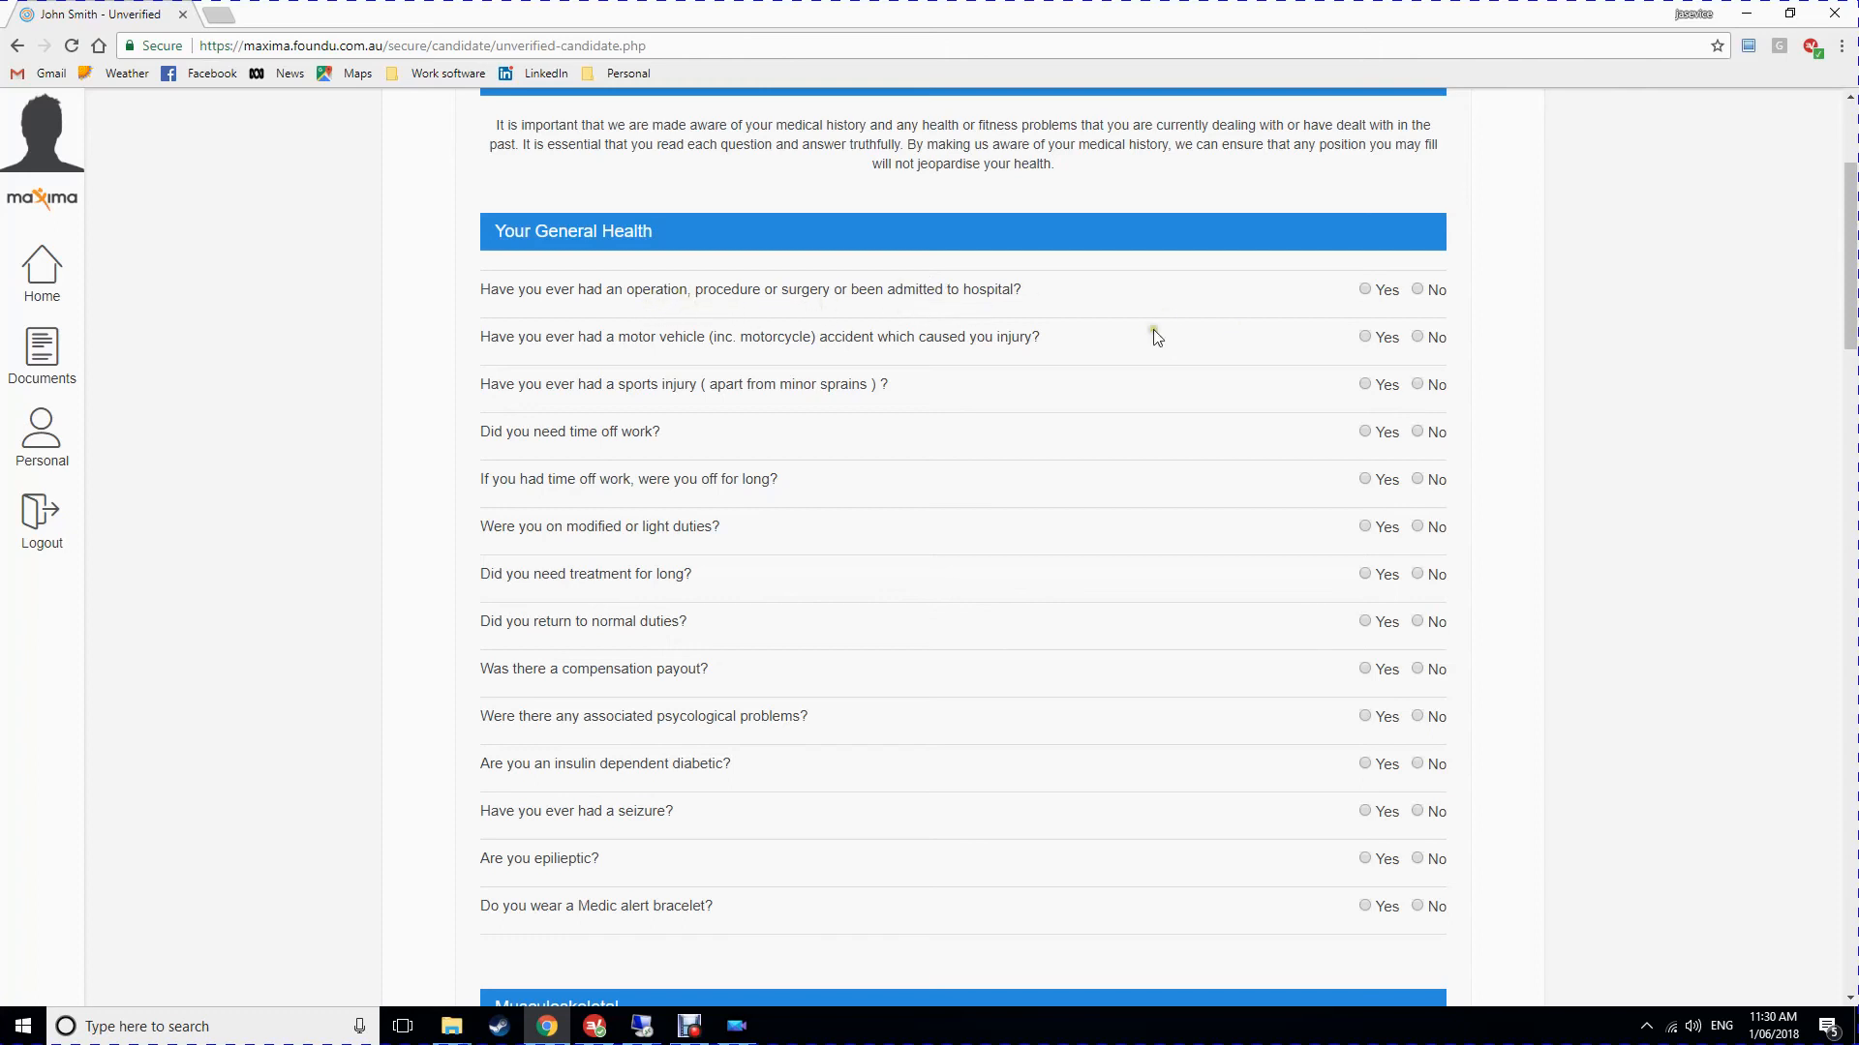
{"action": "left_click", "coordinate": [1364, 288]}
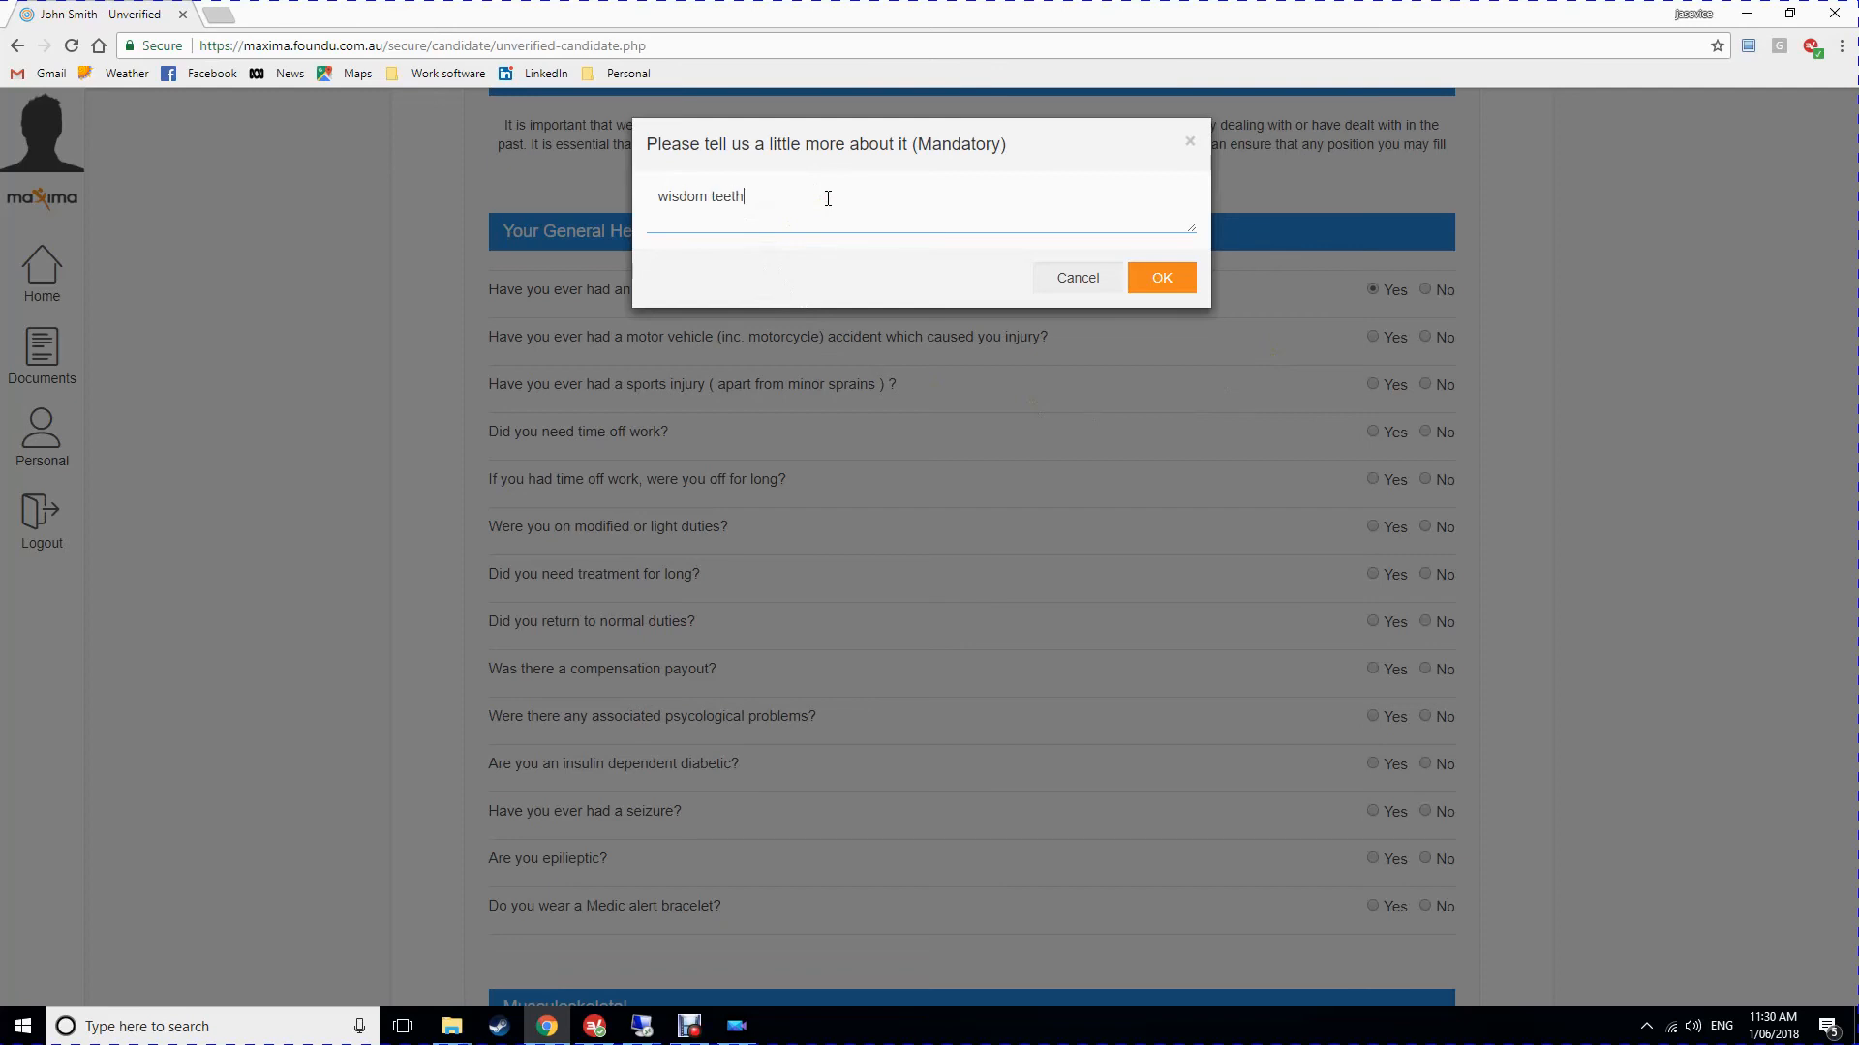
{"action": "left_click", "coordinate": [1161, 277]}
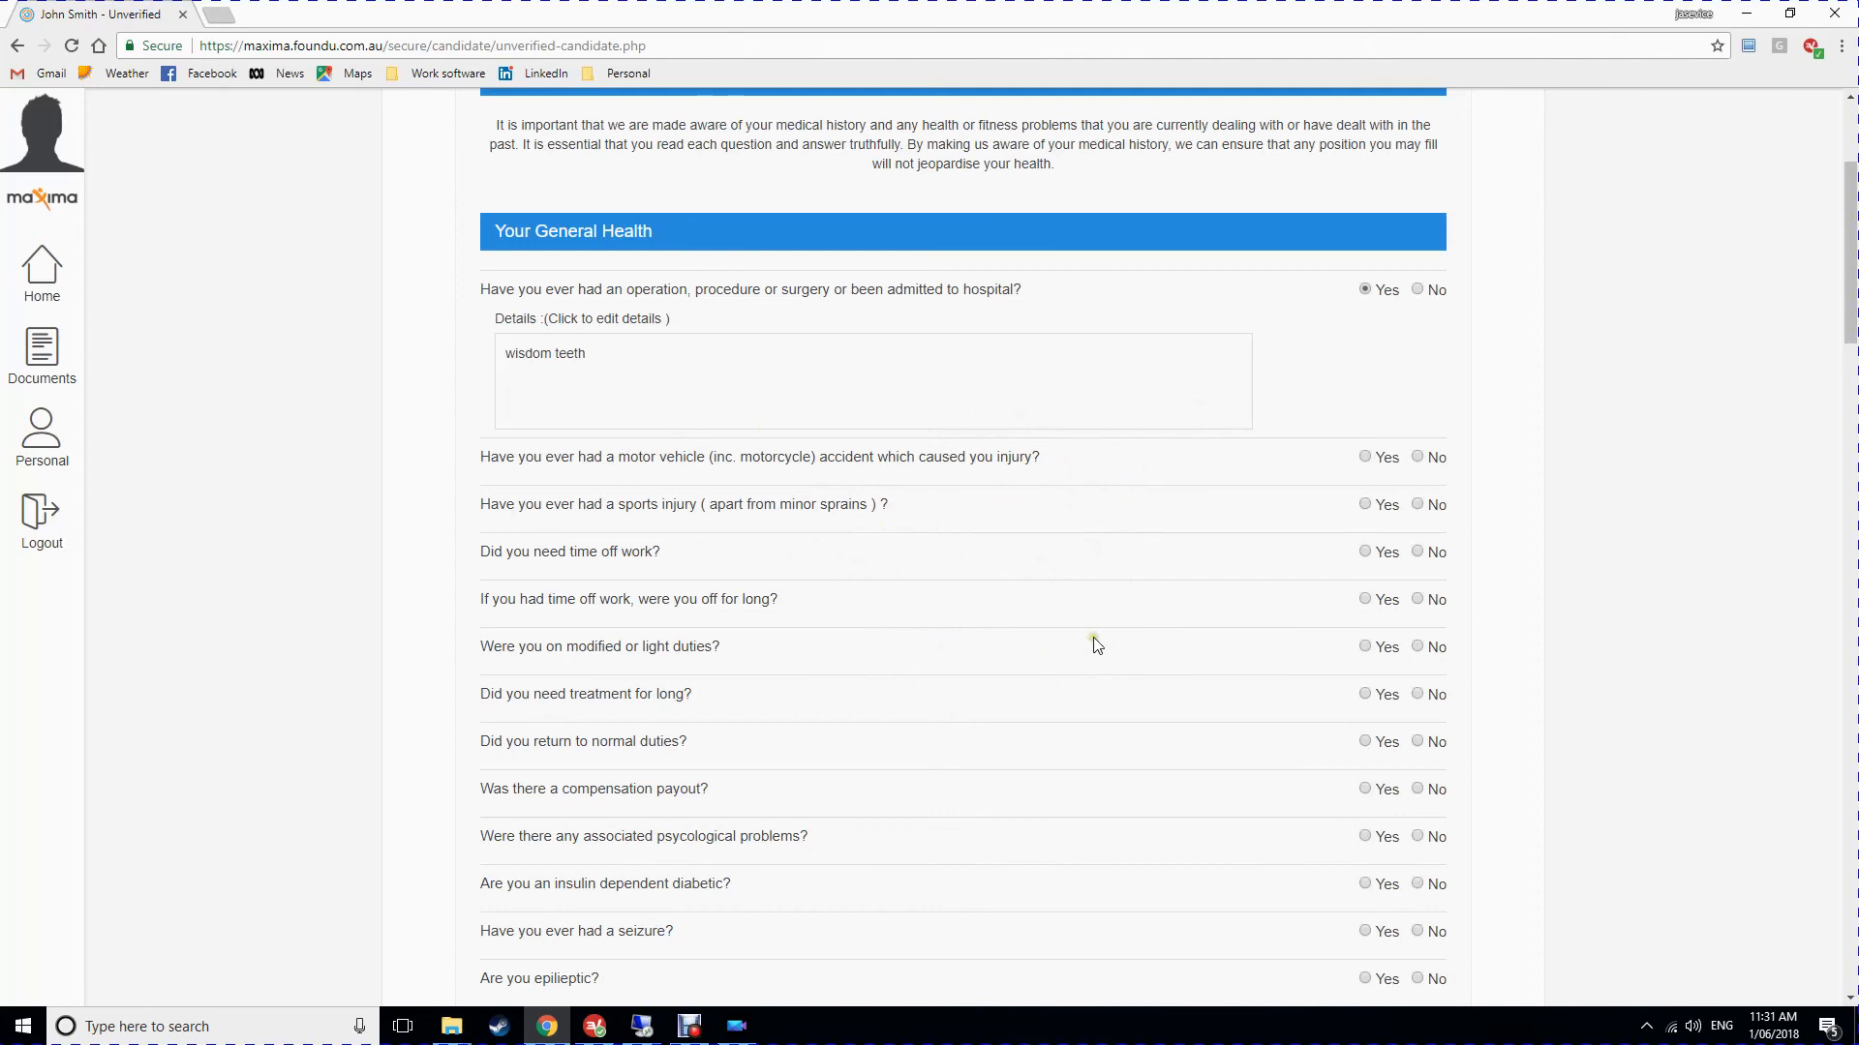
Answer No to the accident, time off work, compensation, diabetes, seizure, epilepsy and Medic alert questions.
{"action": "left_click", "coordinate": [1423, 457]}
{"action": "left_click", "coordinate": [1420, 506]}
{"action": "left_click", "coordinate": [1418, 599]}
{"action": "scroll", "coordinate": [1434, 646], "scroll_direction": "down", "scroll_amount": 3}
{"action": "left_click", "coordinate": [1418, 404]}
{"action": "left_click", "coordinate": [1420, 452]}
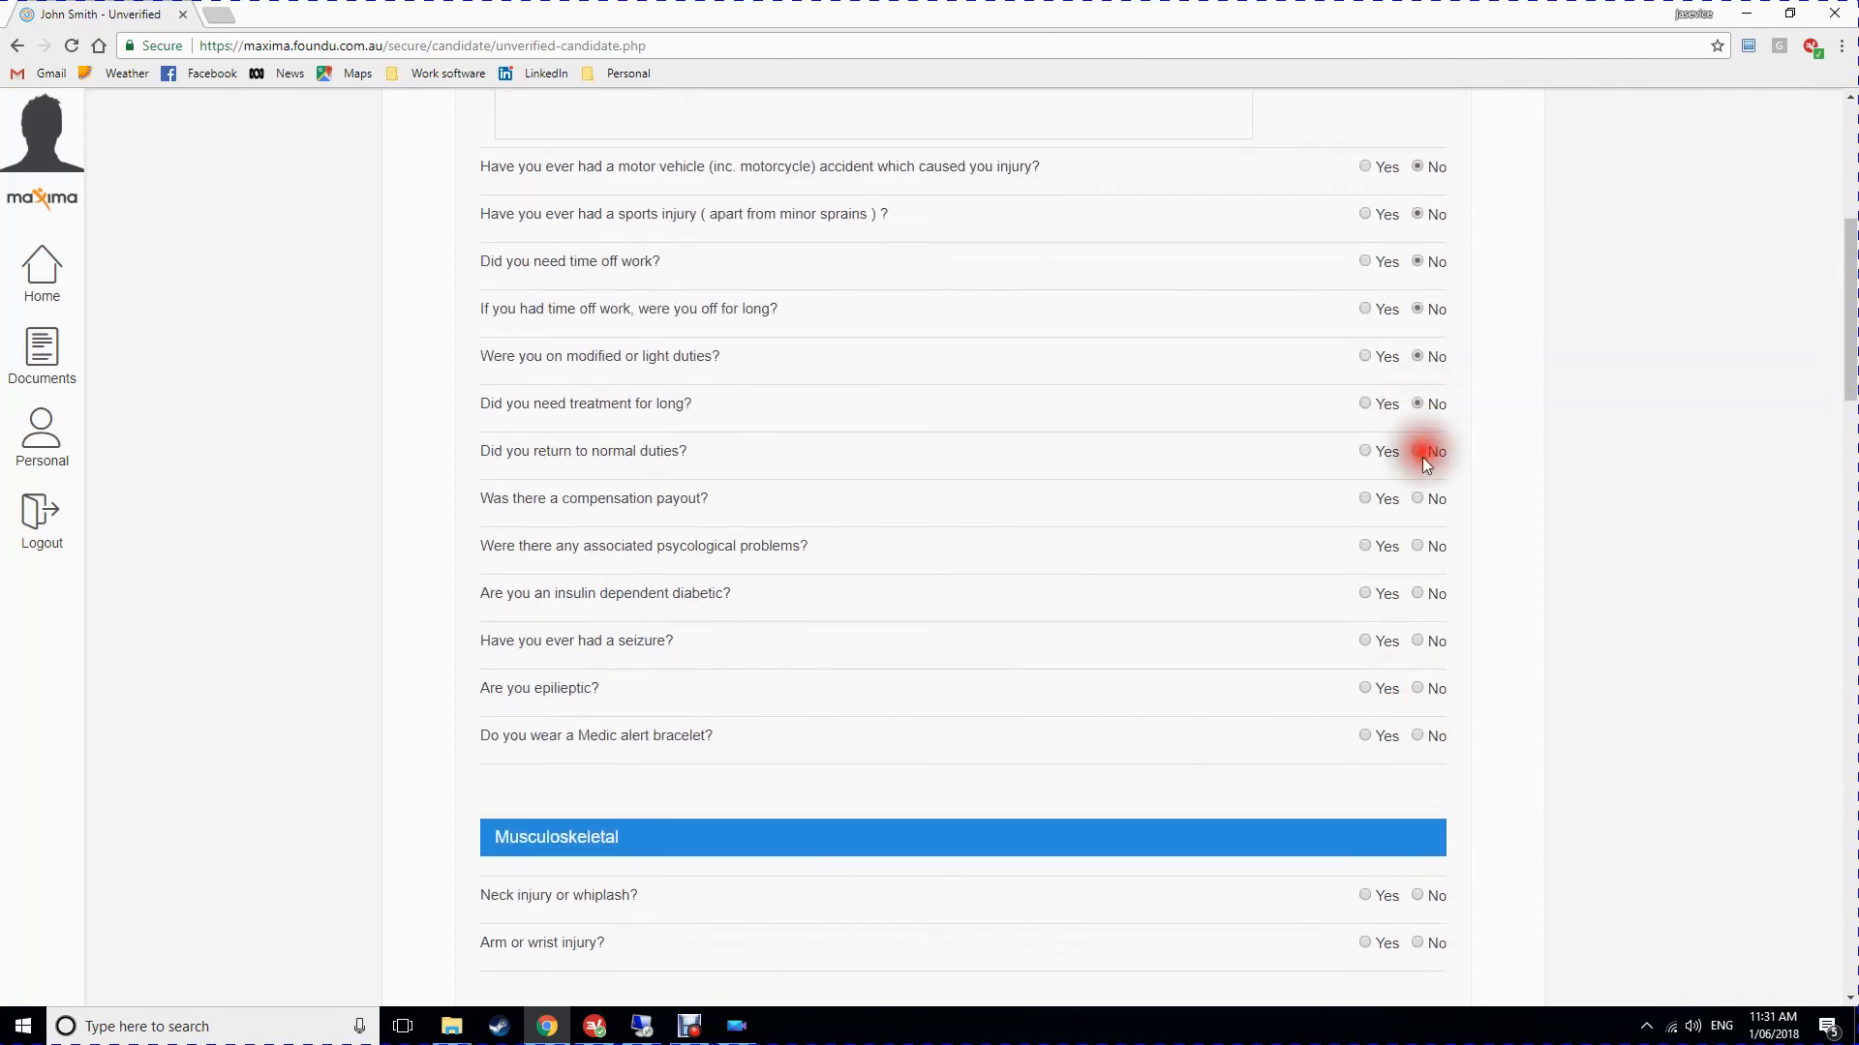
{"action": "left_click", "coordinate": [1418, 499]}
{"action": "left_click", "coordinate": [1418, 546]}
{"action": "left_click", "coordinate": [1418, 593]}
{"action": "left_click", "coordinate": [1418, 640]}
{"action": "left_click", "coordinate": [1419, 688]}
{"action": "left_click", "coordinate": [1419, 736]}
Answer No to the neck, head, vision, squatting and back, arm and leg function questions.
{"action": "scroll", "coordinate": [1419, 735], "scroll_direction": "down", "scroll_amount": 5}
{"action": "left_click", "coordinate": [1419, 459]}
{"action": "scroll", "coordinate": [1452, 491], "scroll_direction": "down", "scroll_amount": 5}
{"action": "left_click", "coordinate": [1418, 358]}
{"action": "left_click", "coordinate": [1419, 548]}
{"action": "scroll", "coordinate": [1584, 527], "scroll_direction": "down", "scroll_amount": 5}
{"action": "left_click", "coordinate": [1418, 365]}
{"action": "scroll", "coordinate": [1419, 414], "scroll_direction": "down", "scroll_amount": 4}
{"action": "left_click", "coordinate": [1418, 187]}
{"action": "left_click", "coordinate": [1418, 235]}
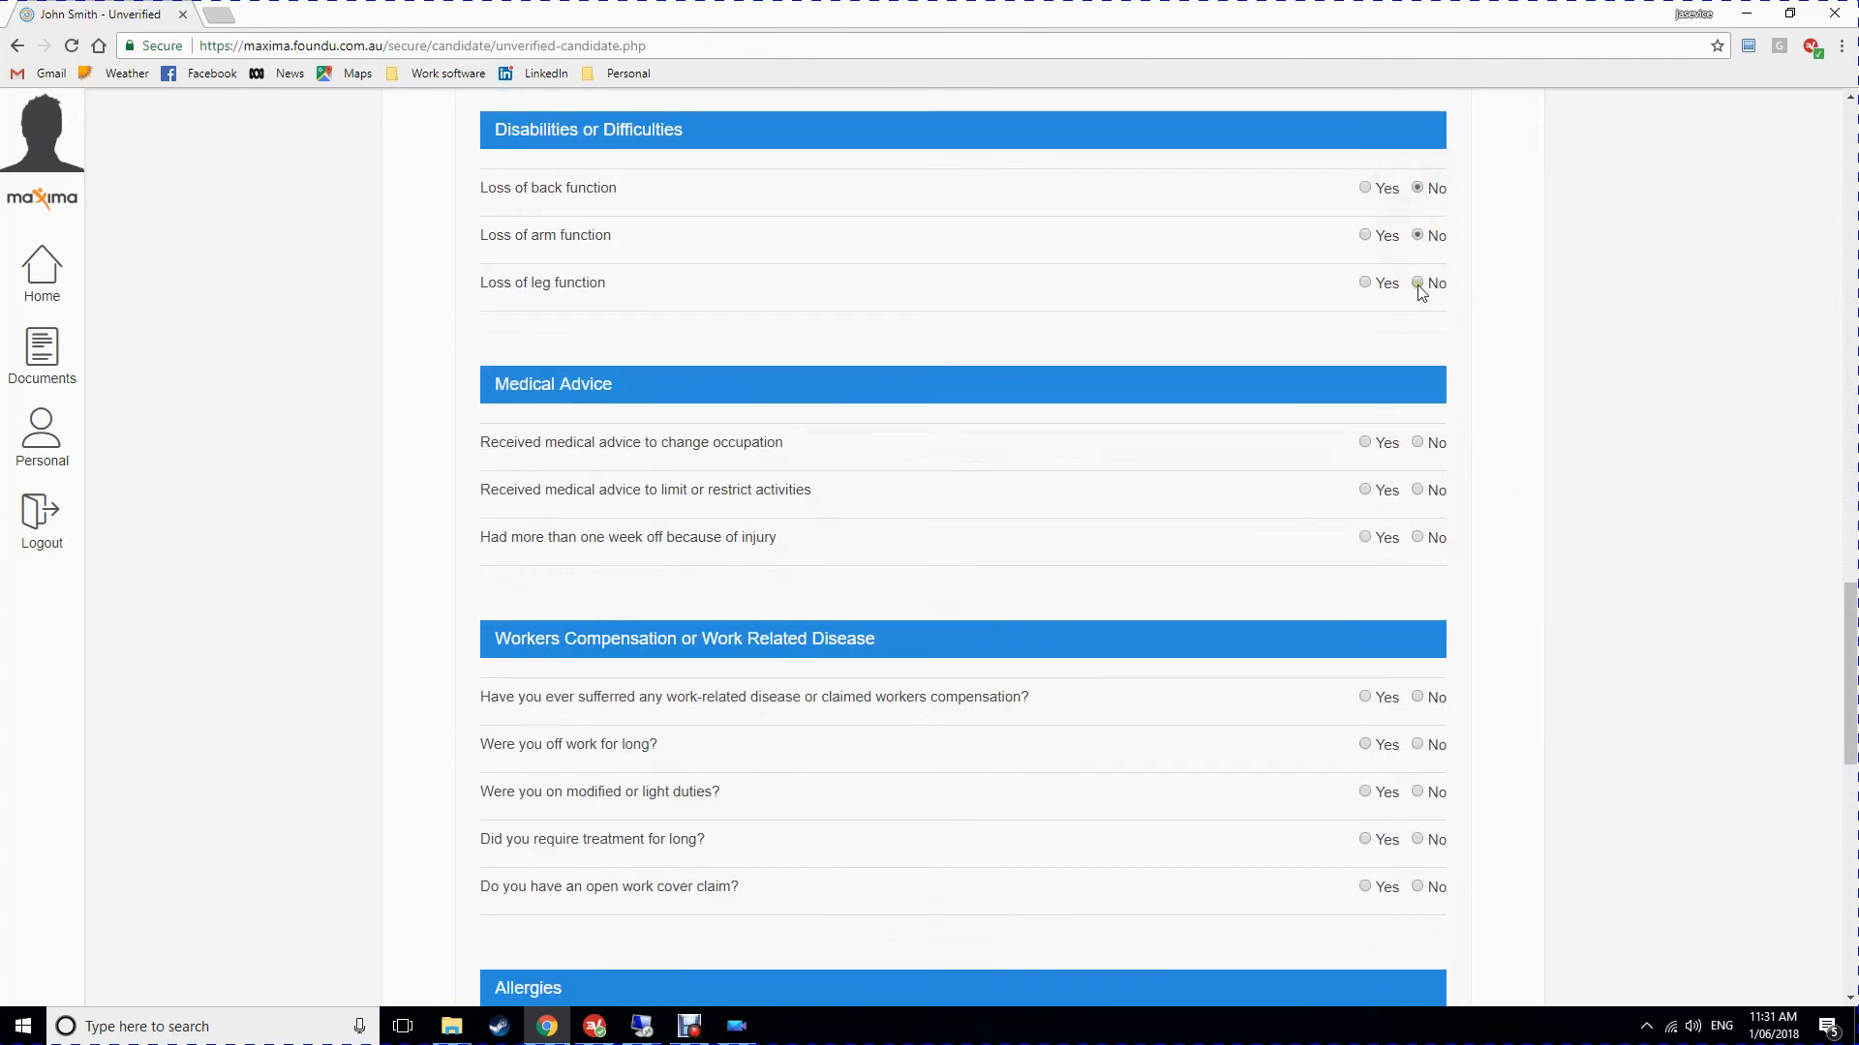
{"action": "left_click", "coordinate": [1418, 285]}
Answer No to the medical advice, workers compensation and allergy questions.
{"action": "scroll", "coordinate": [1420, 291], "scroll_direction": "down", "scroll_amount": 3}
{"action": "left_click", "coordinate": [1418, 151]}
{"action": "left_click", "coordinate": [1419, 199]}
{"action": "left_click", "coordinate": [1418, 247]}
{"action": "scroll", "coordinate": [1480, 345], "scroll_direction": "down", "scroll_amount": 3}
{"action": "left_click", "coordinate": [1418, 116]}
{"action": "left_click", "coordinate": [1418, 163]}
Answer No to Hepatitis B and enter the emergency contact's full name, relationship Wife and phone number.
{"action": "left_click", "coordinate": [1418, 491]}
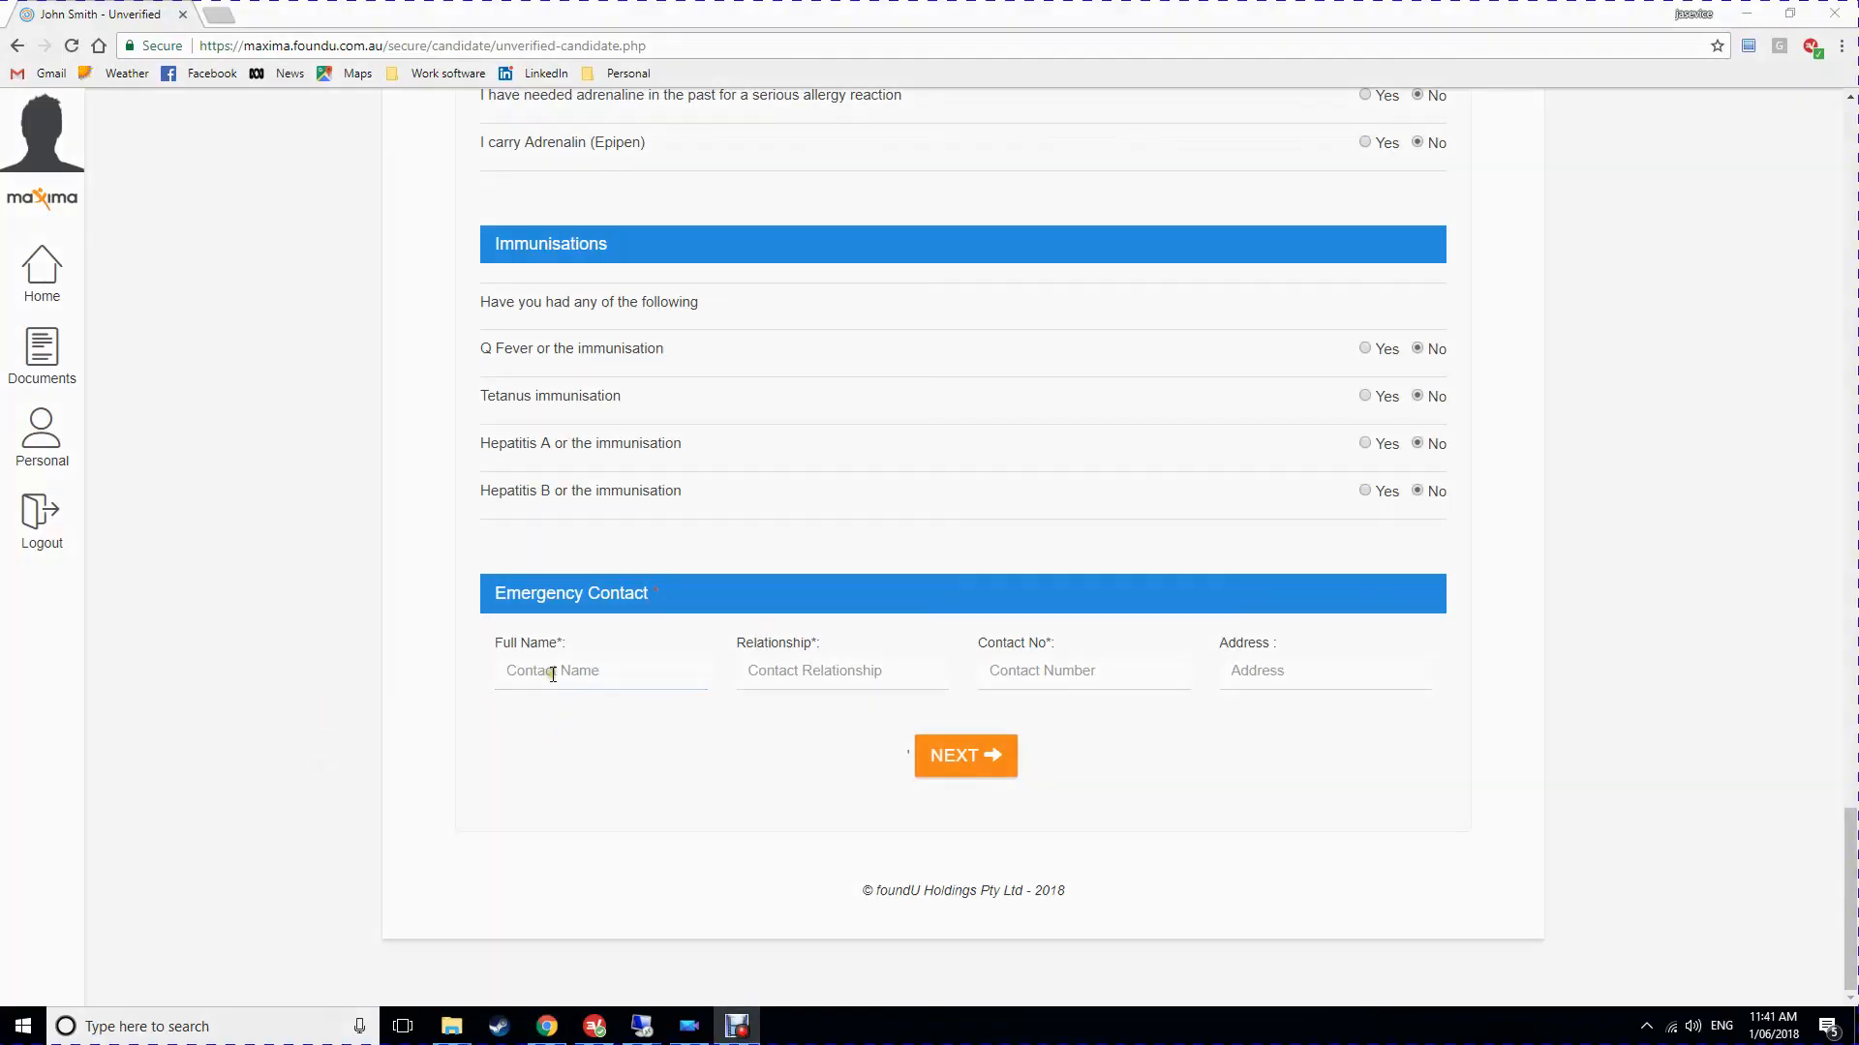
{"action": "left_click", "coordinate": [552, 672]}
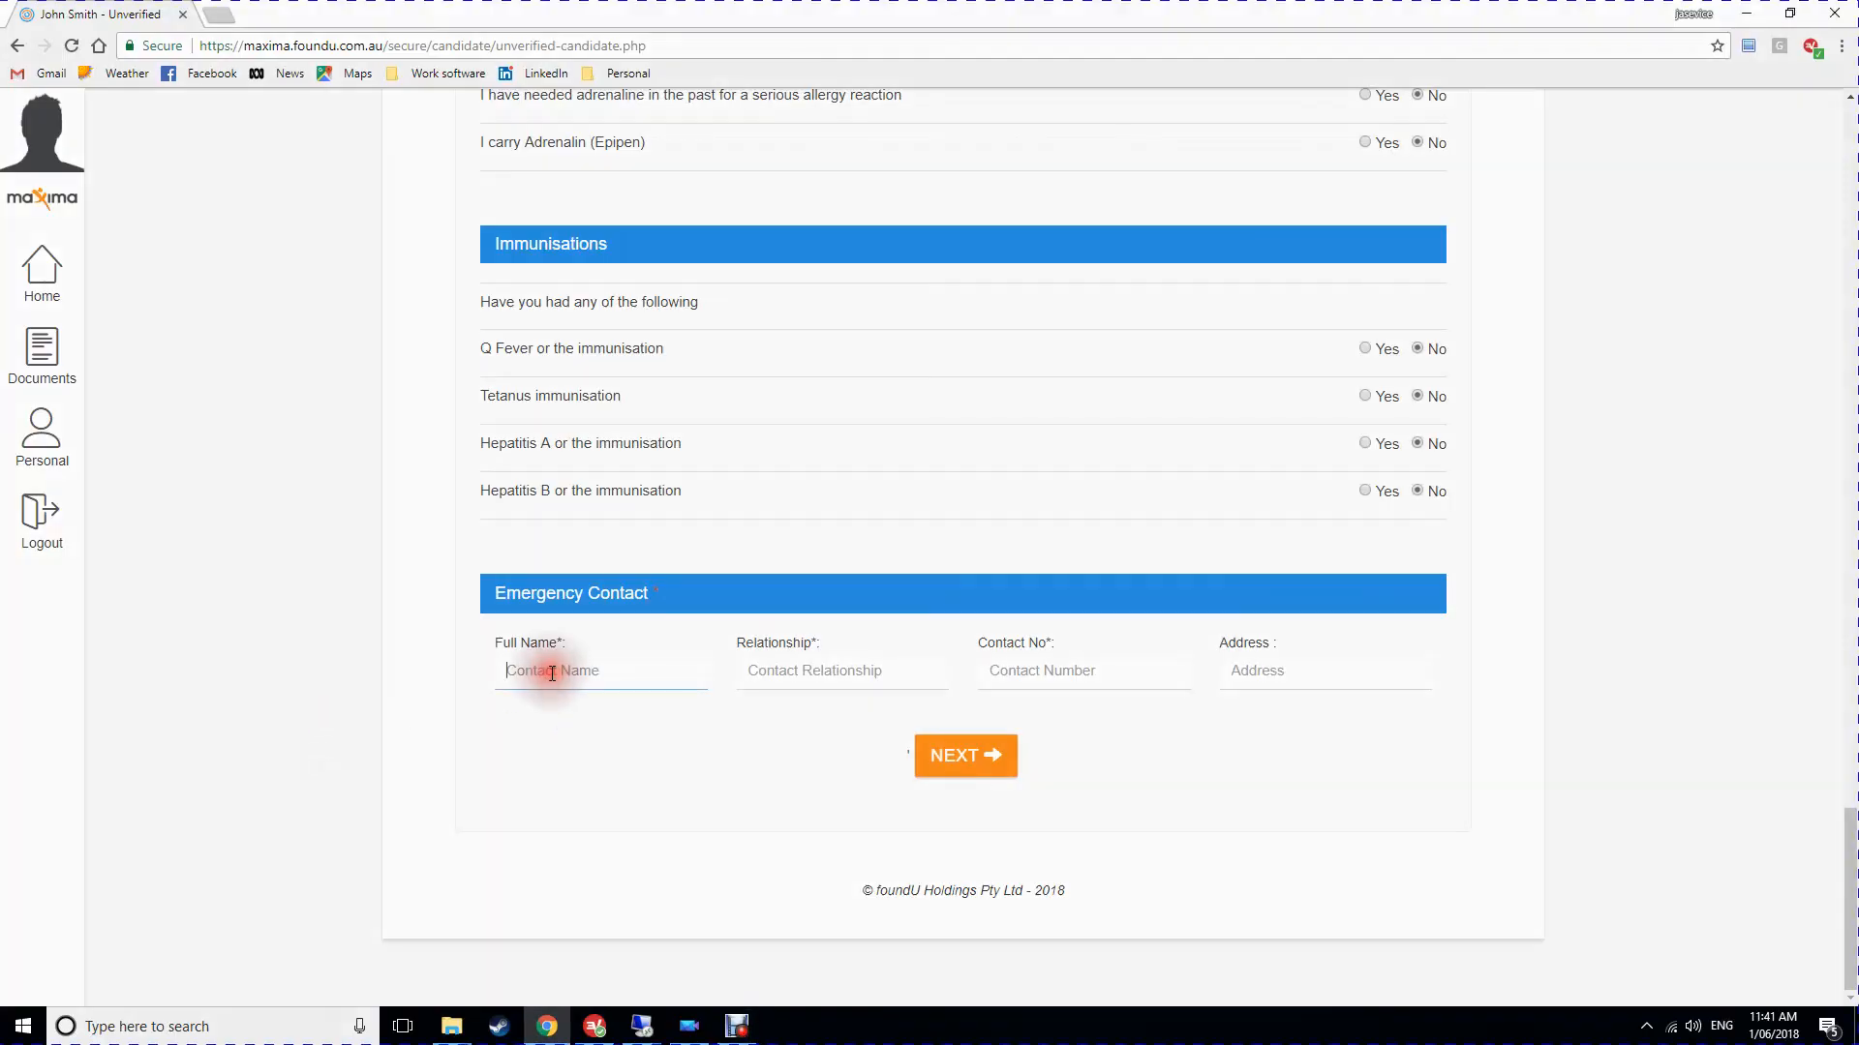
{"action": "type", "text": "Jane"}
{"action": "key", "text": "Tab"}
{"action": "type", "text": "Wife"}
{"action": "key", "text": "Tab"}
{"action": "type", "text": "12456789"}
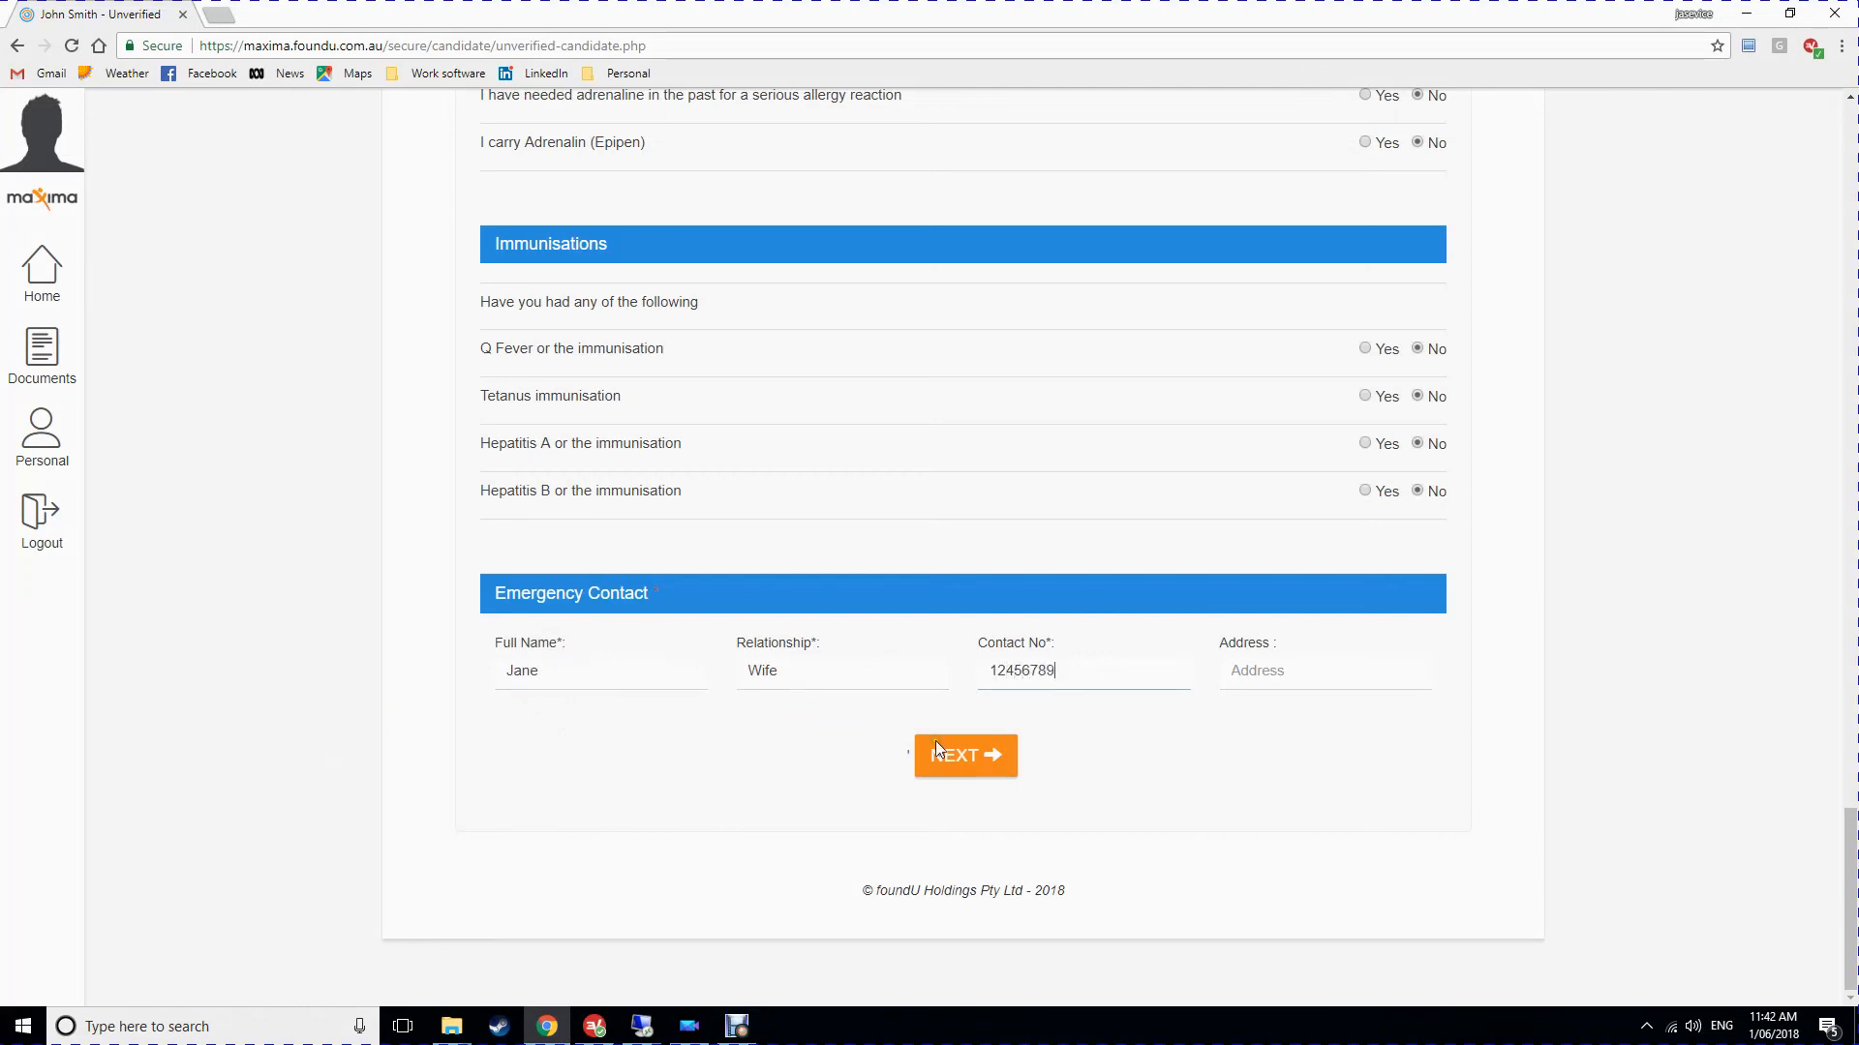
Fill in the emergency contact's street address and submit the form.
{"action": "left_click", "coordinate": [1337, 671]}
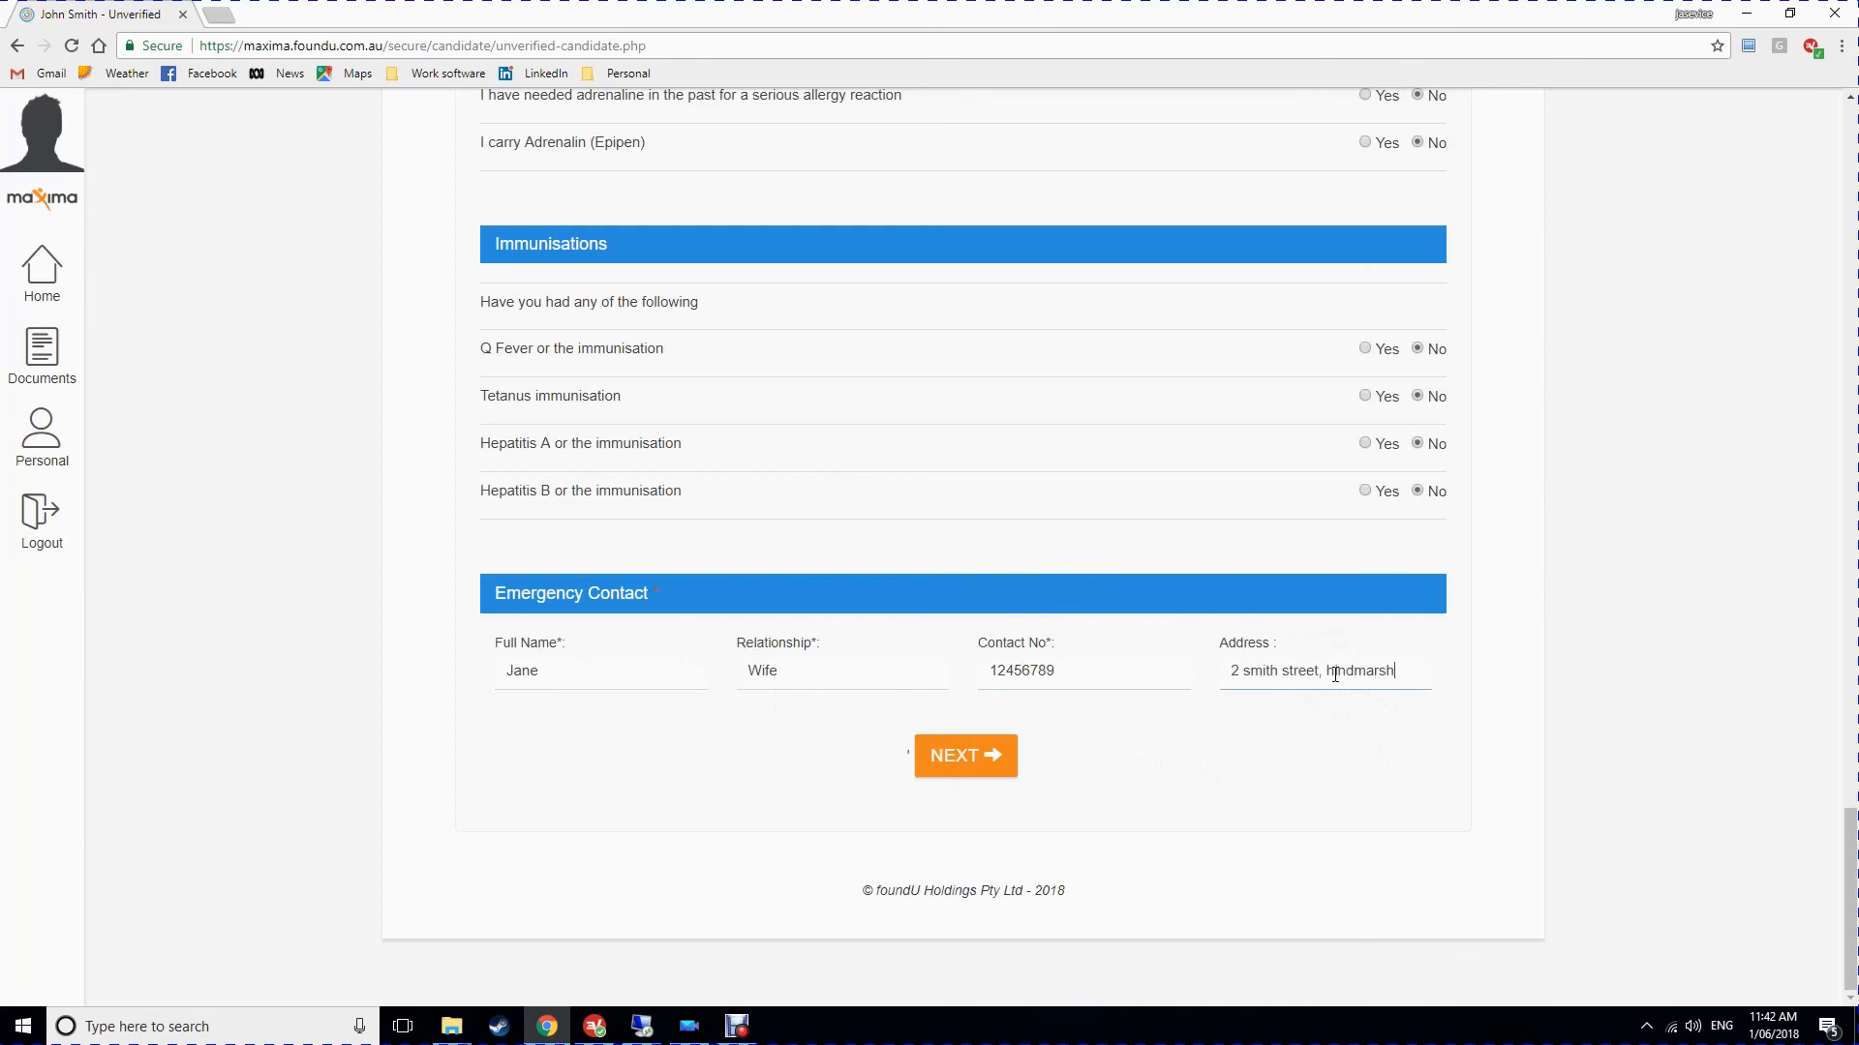
{"action": "left_click", "coordinate": [965, 756]}
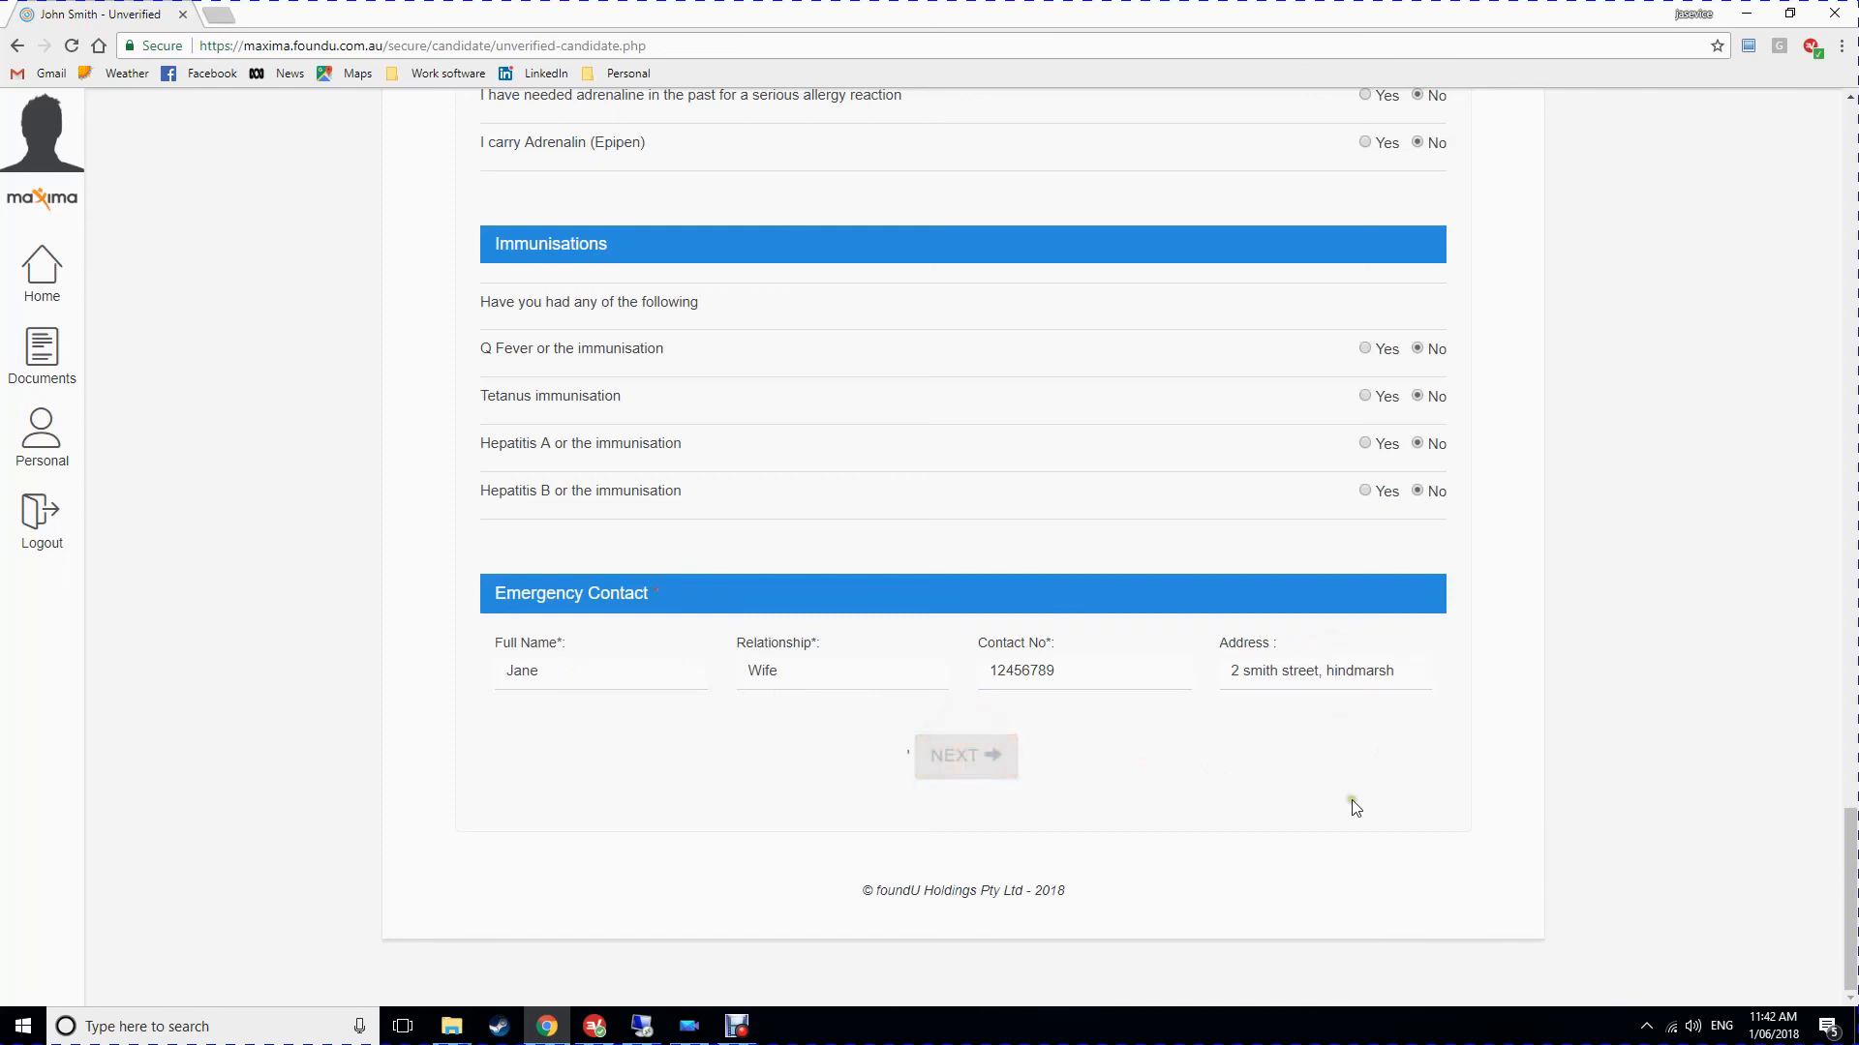